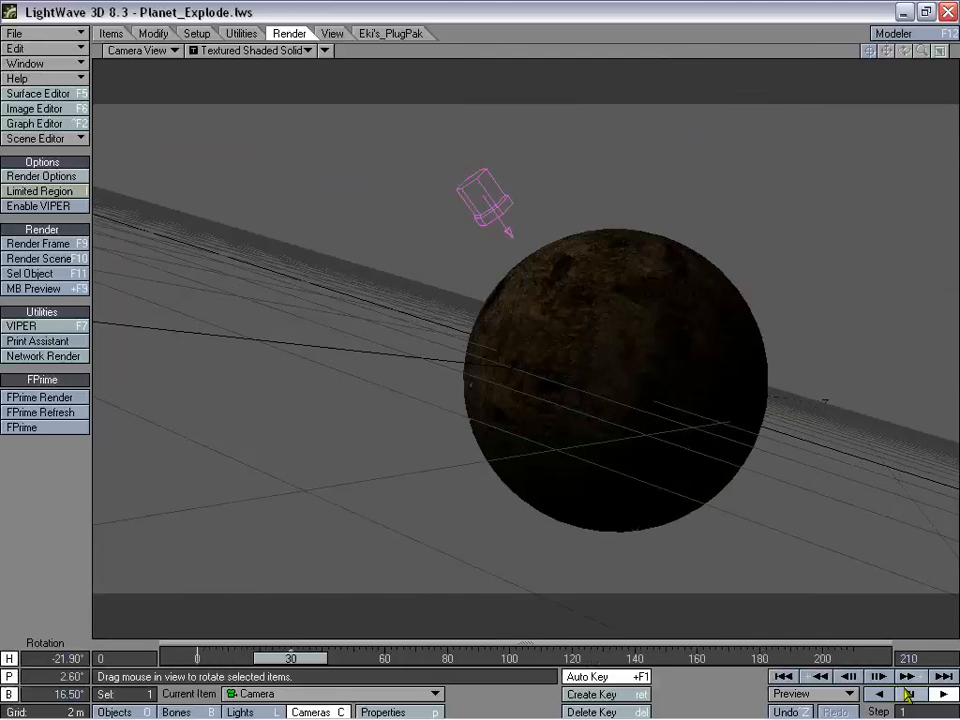
Scrub through the planet explosion animation and render frame 0 to see the intact planet
drag(302, 661, 205, 658)
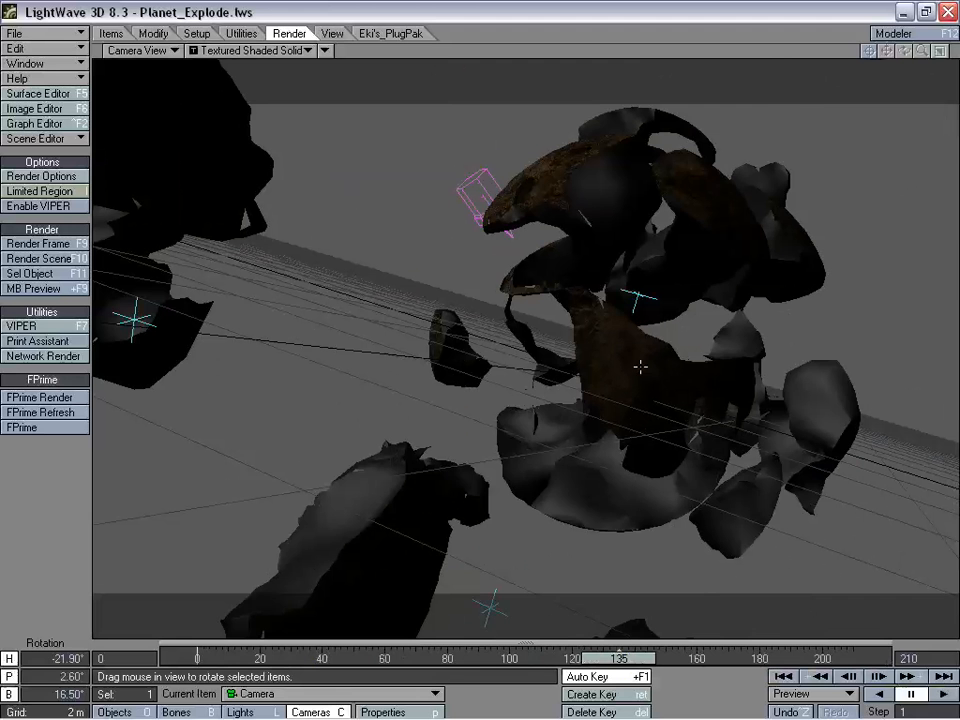
drag(618, 665, 240, 657)
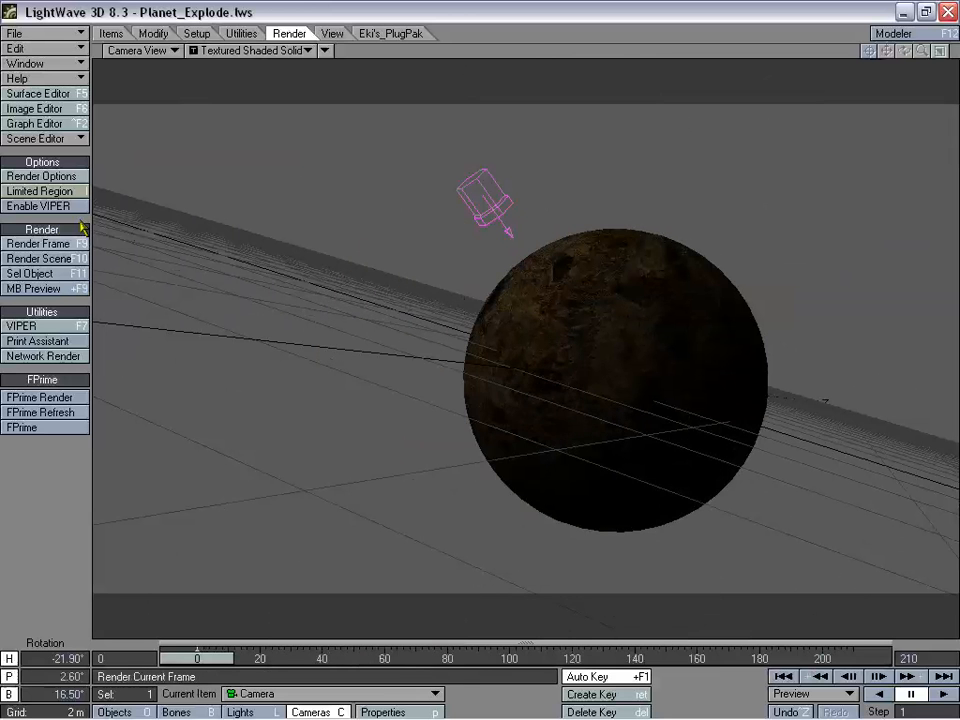
click(55, 244)
drag(481, 358, 429, 208)
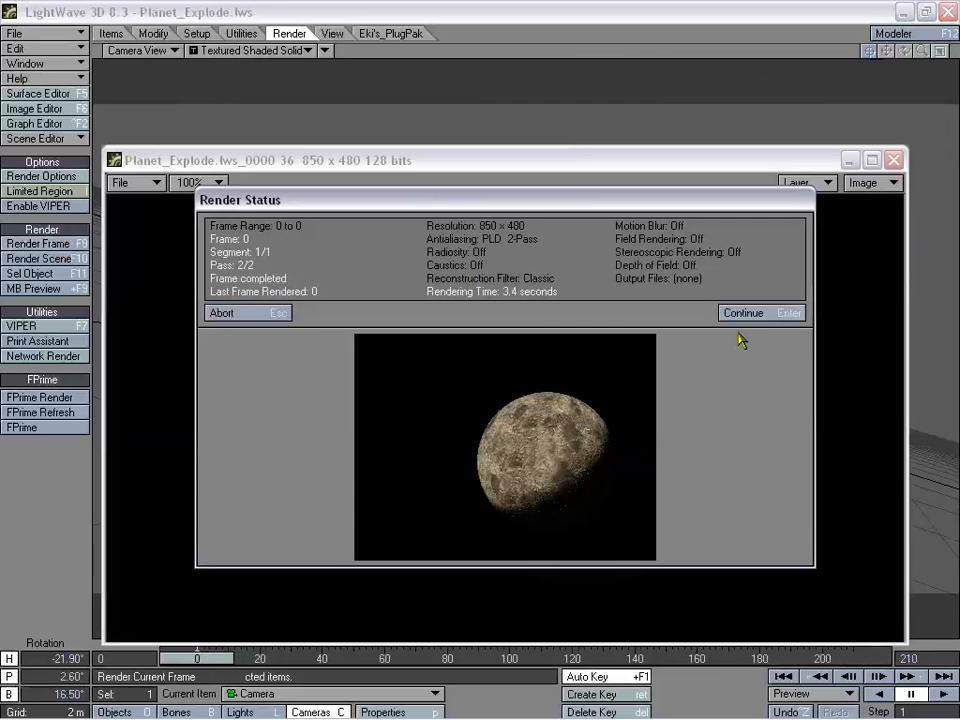
click(736, 313)
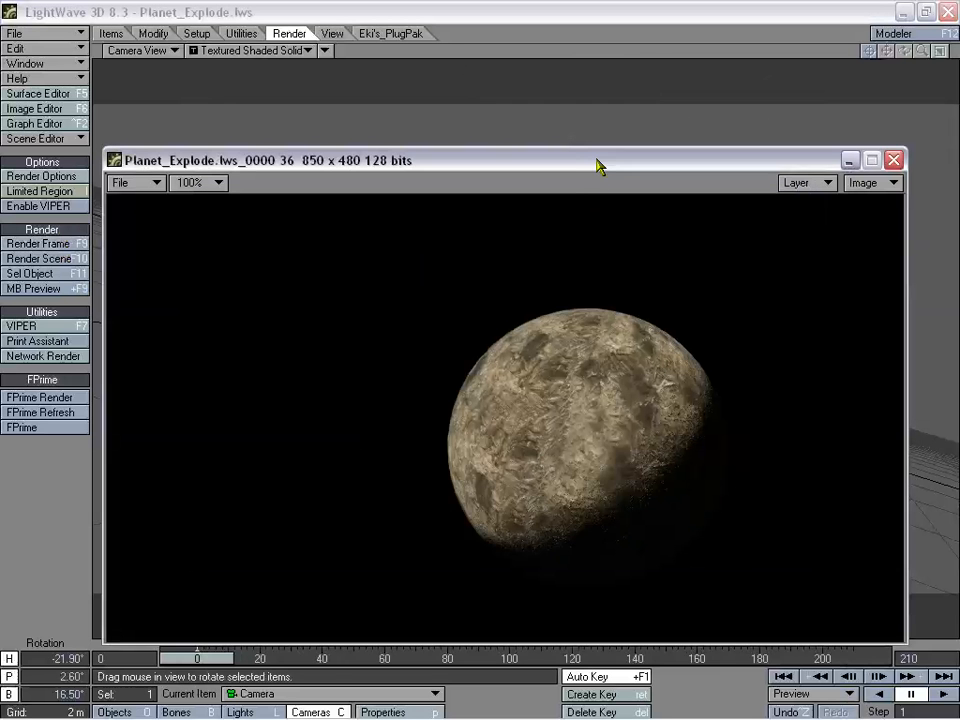
drag(597, 165, 619, 149)
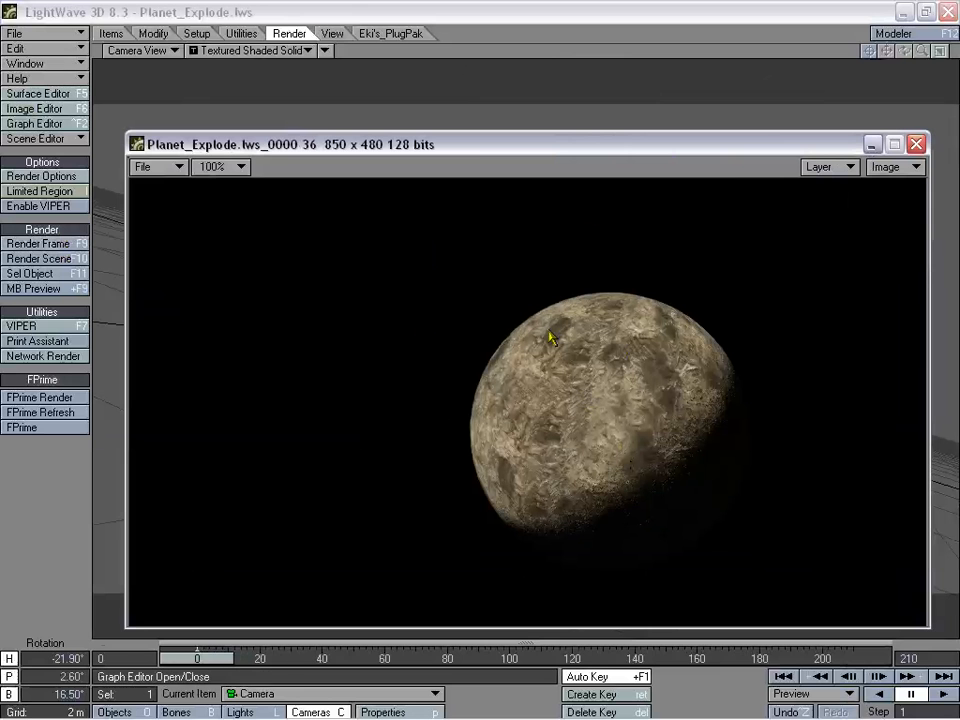
Open the Surface Editor and inspect the Planet surface's diffuse and color texture layers
click(38, 93)
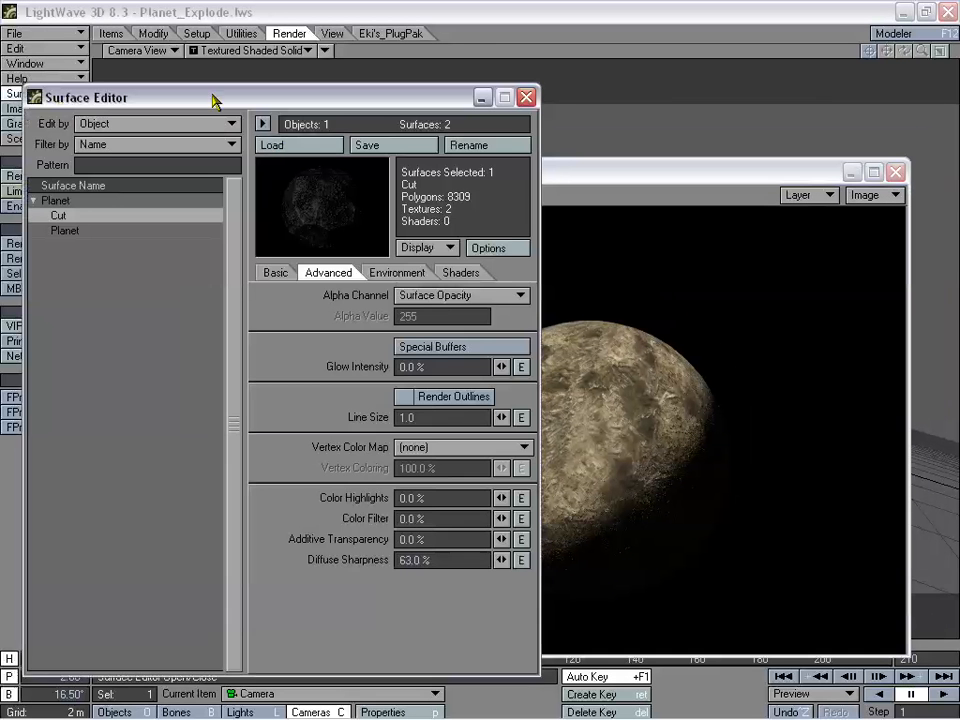
mouse_move(214, 101)
mouse_down()
mouse_move(230, 90)
mouse_move(219, 81)
mouse_up()
click(86, 213)
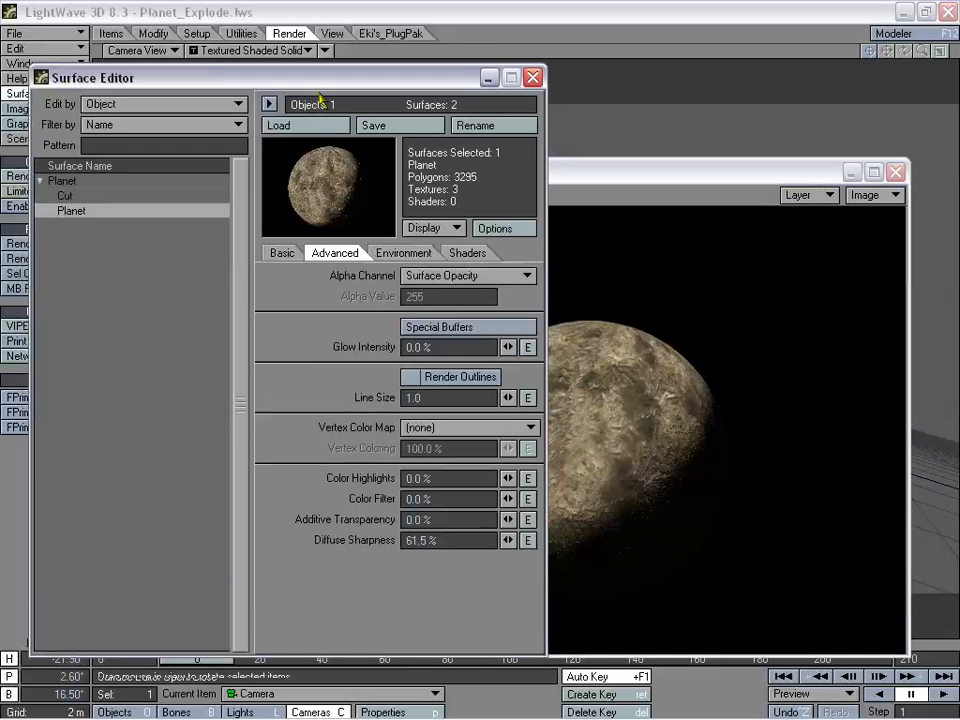
drag(327, 77, 311, 83)
click(265, 258)
click(510, 323)
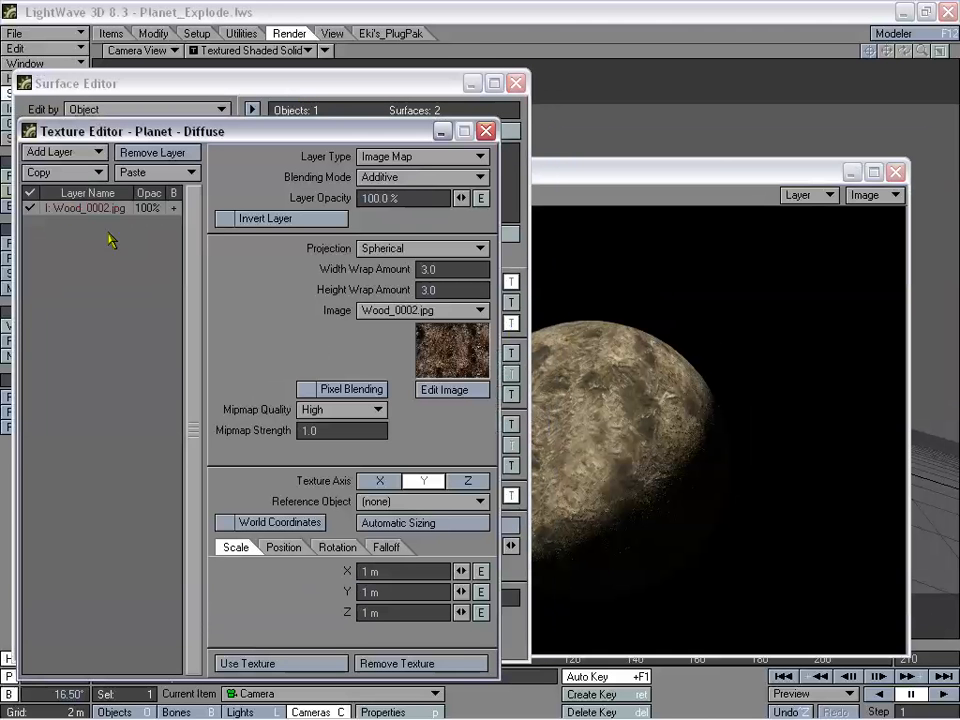
click(283, 663)
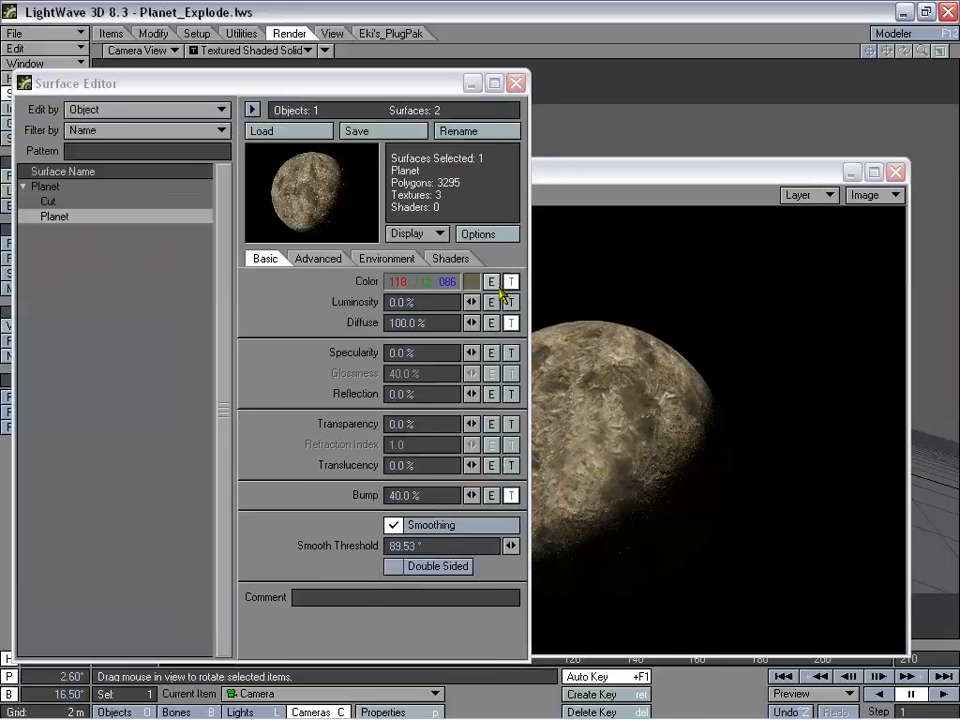
click(507, 284)
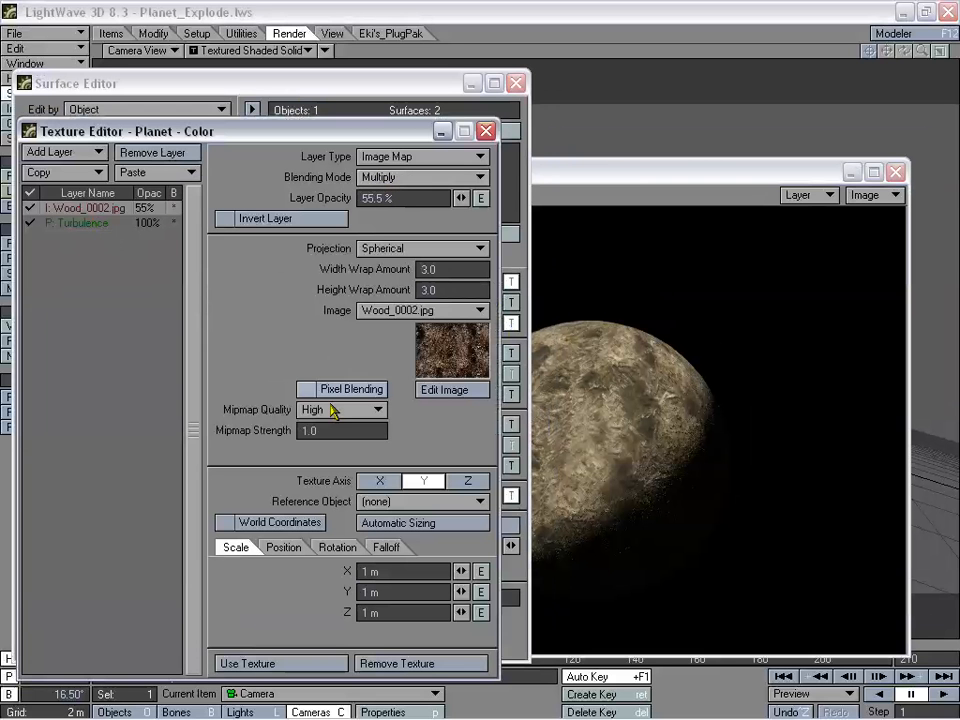
click(300, 665)
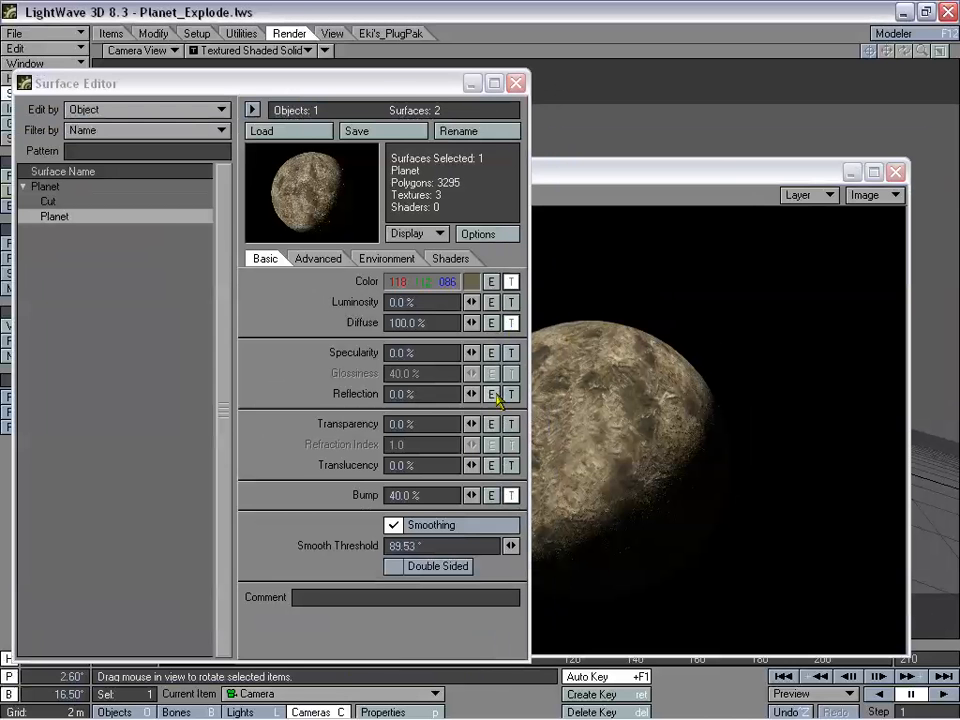
drag(397, 102, 372, 104)
drag(607, 178, 655, 181)
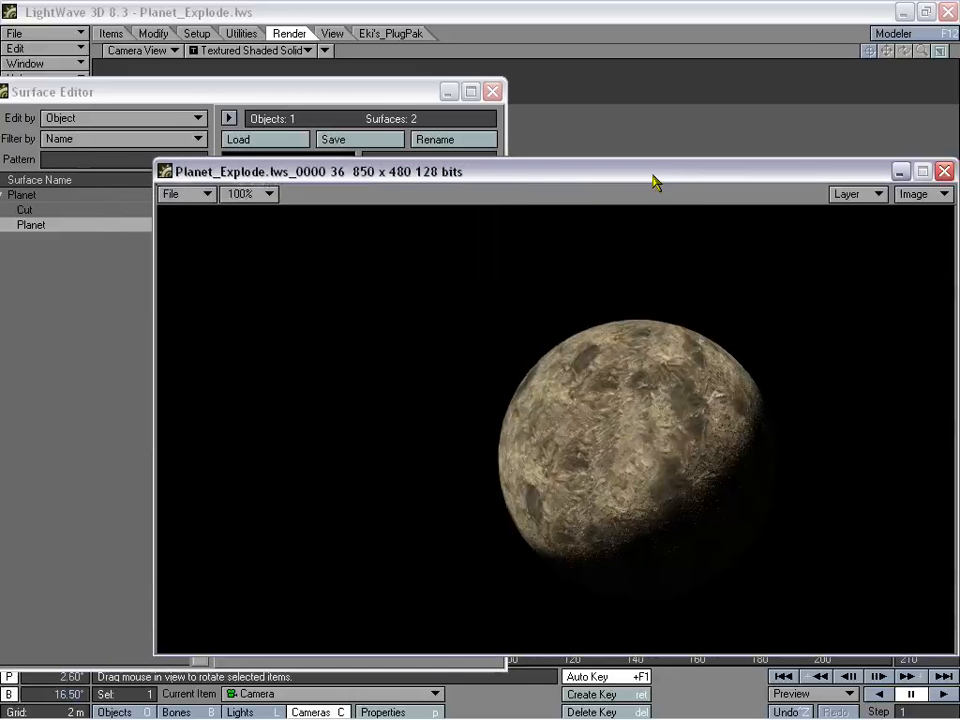
click(395, 98)
drag(404, 95, 424, 111)
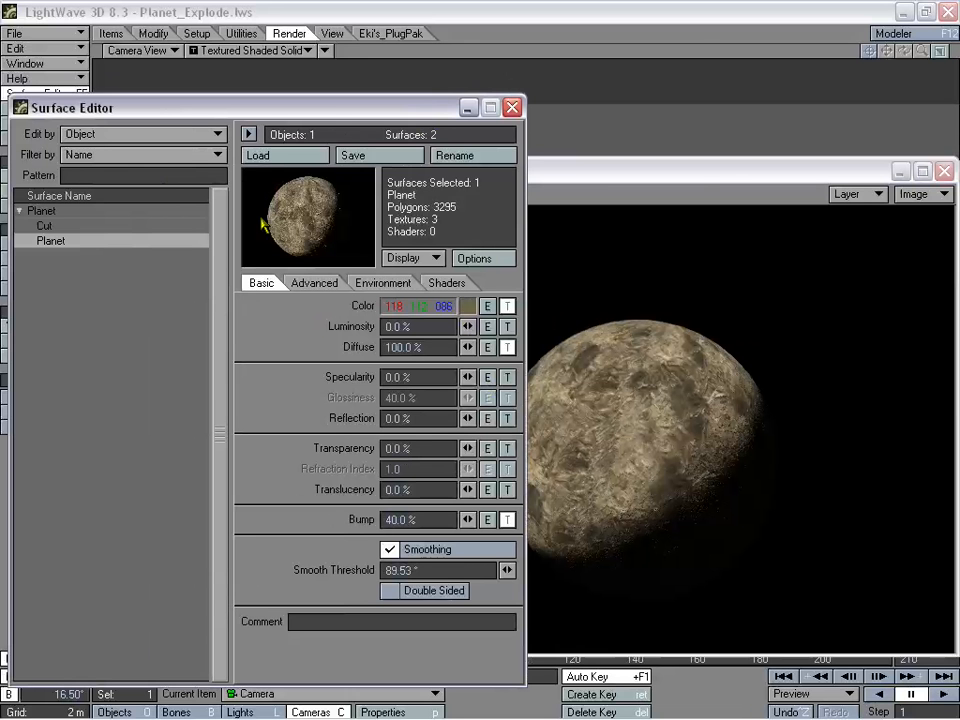
drag(334, 112, 346, 107)
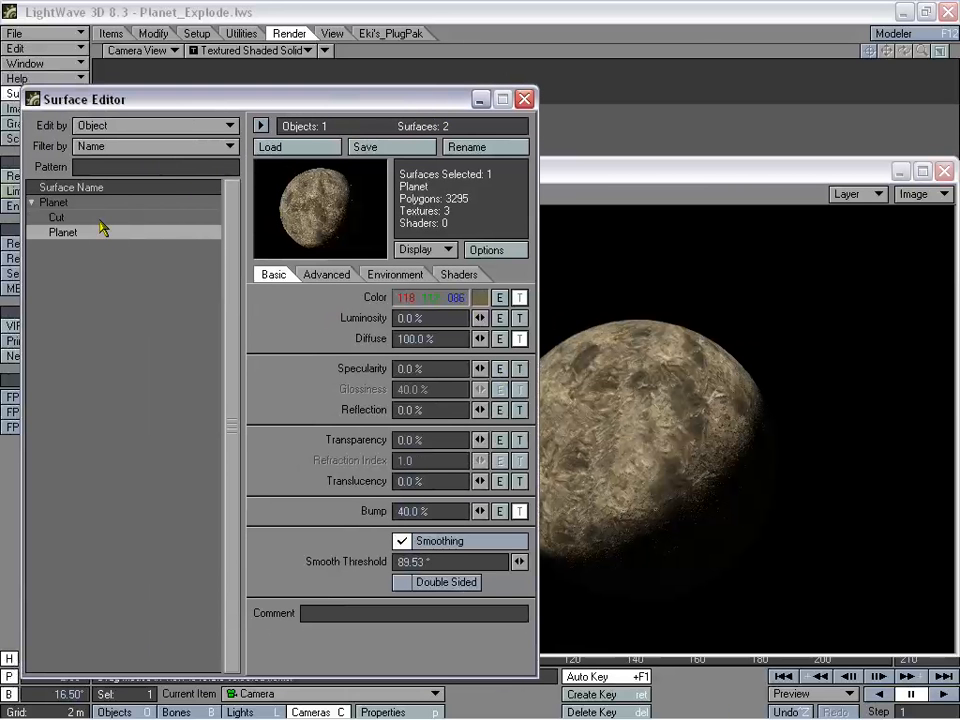
drag(249, 106, 285, 119)
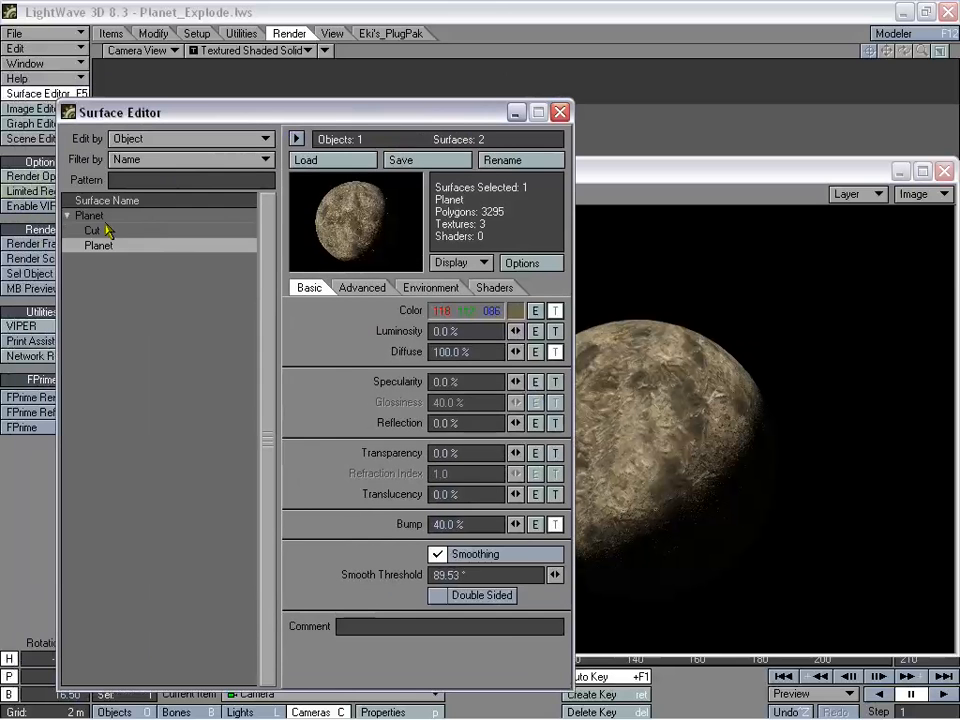
Compare the advanced surface settings of Cut and Planet, and close the Surface Editor and the rendered image
click(110, 232)
click(360, 287)
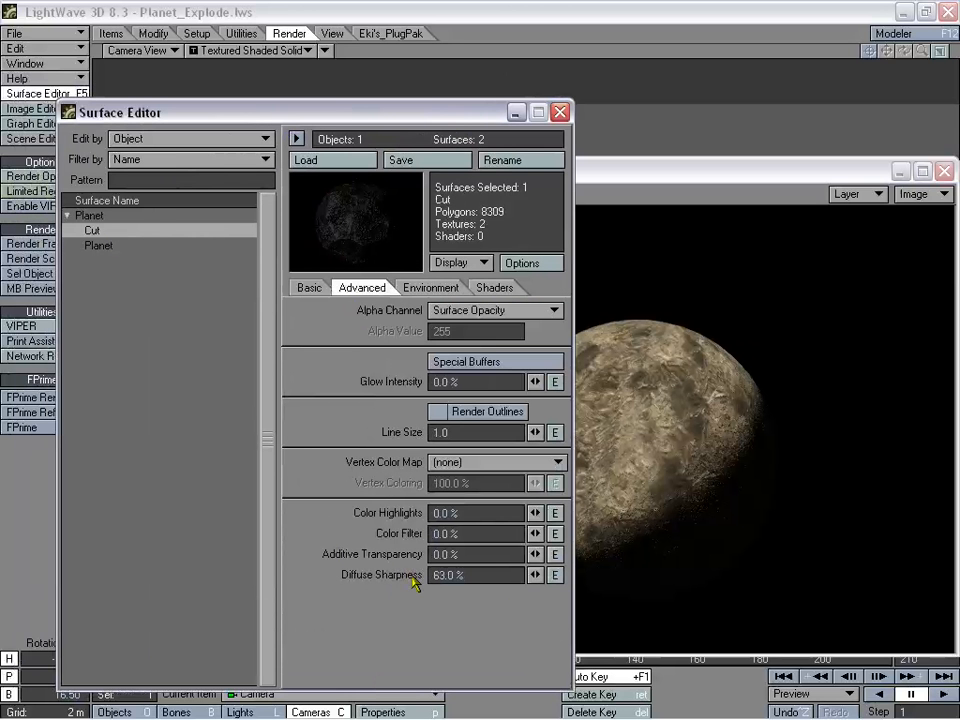
click(141, 245)
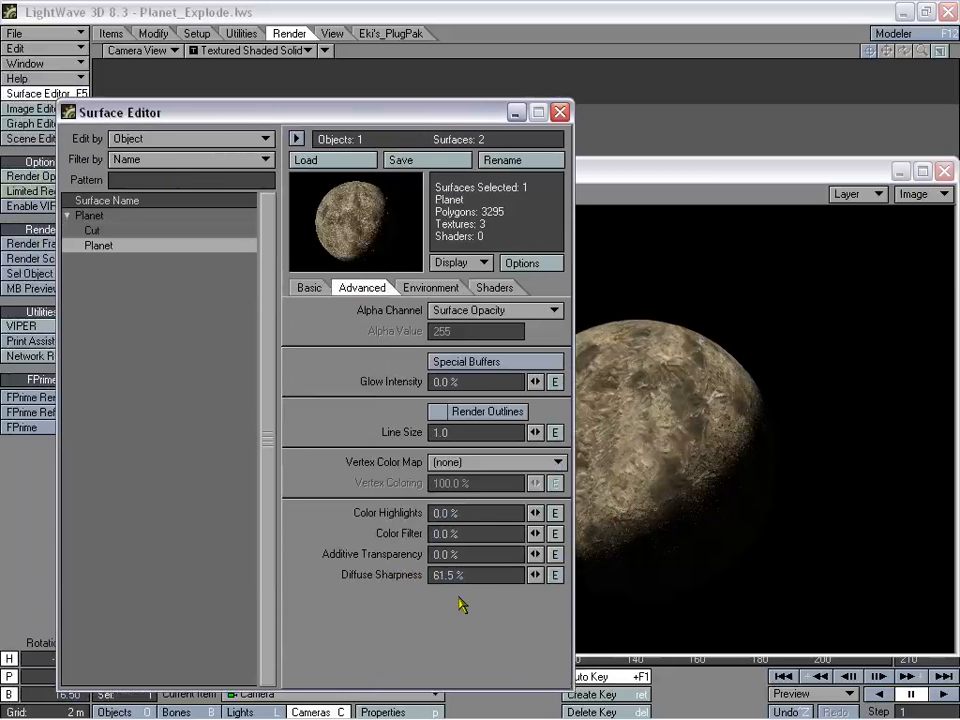
click(561, 112)
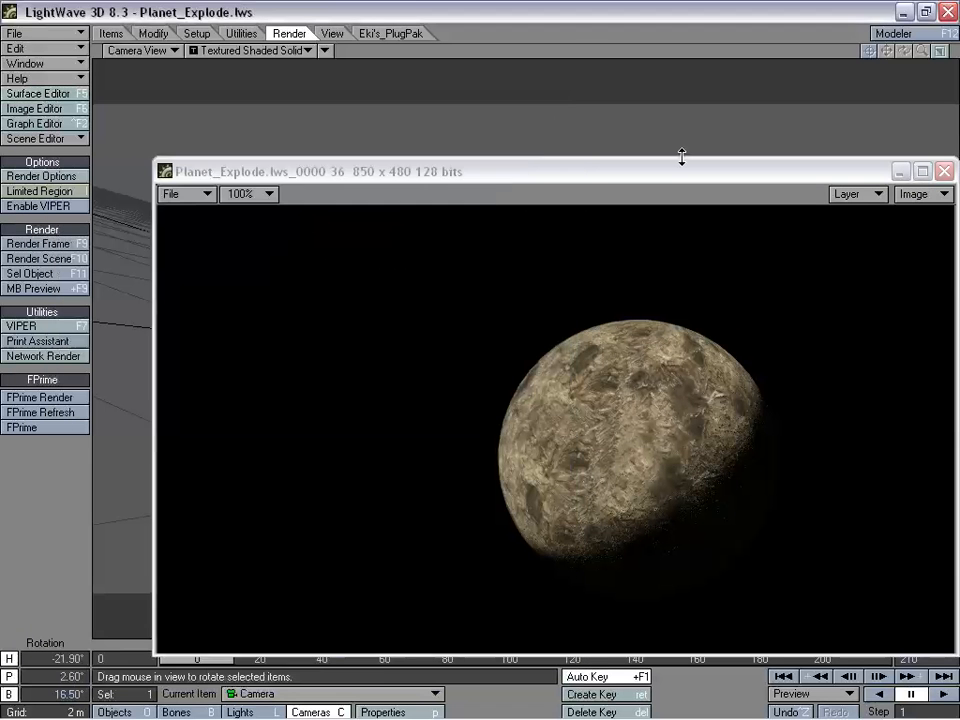
drag(681, 160, 639, 152)
click(891, 137)
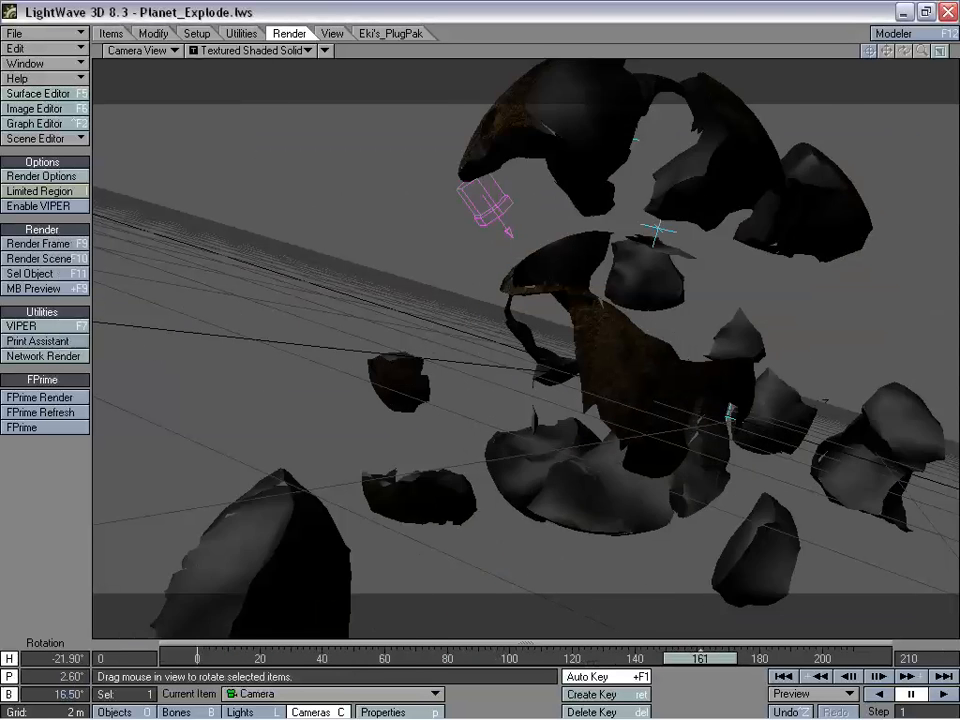
Render frame 165 to inspect the exploded planet pieces, and close the rendered image
drag(750, 658, 148, 652)
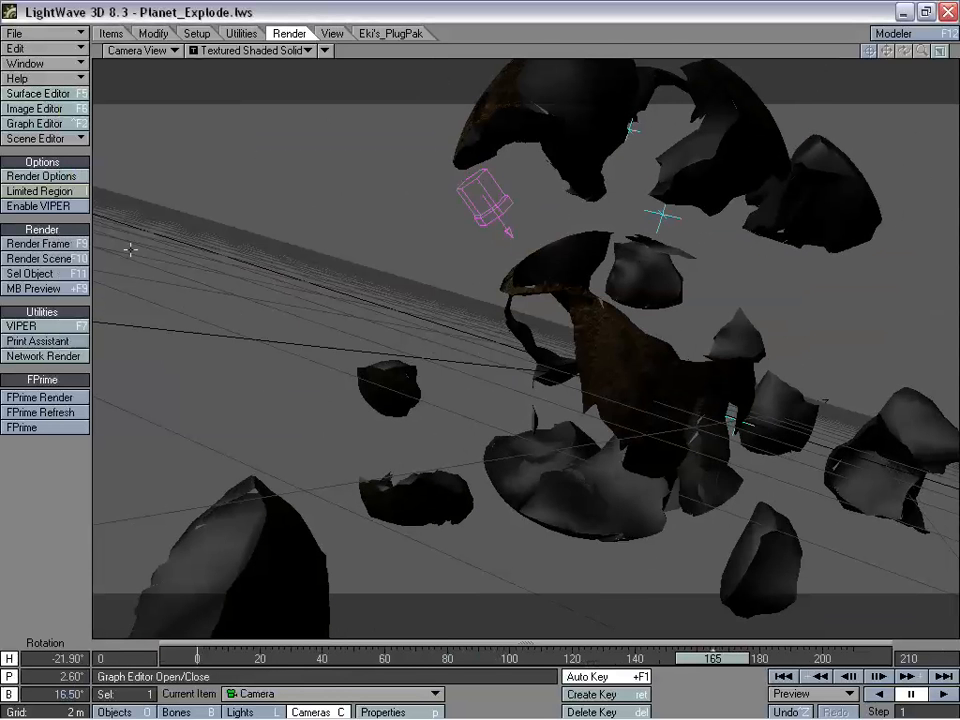
click(55, 244)
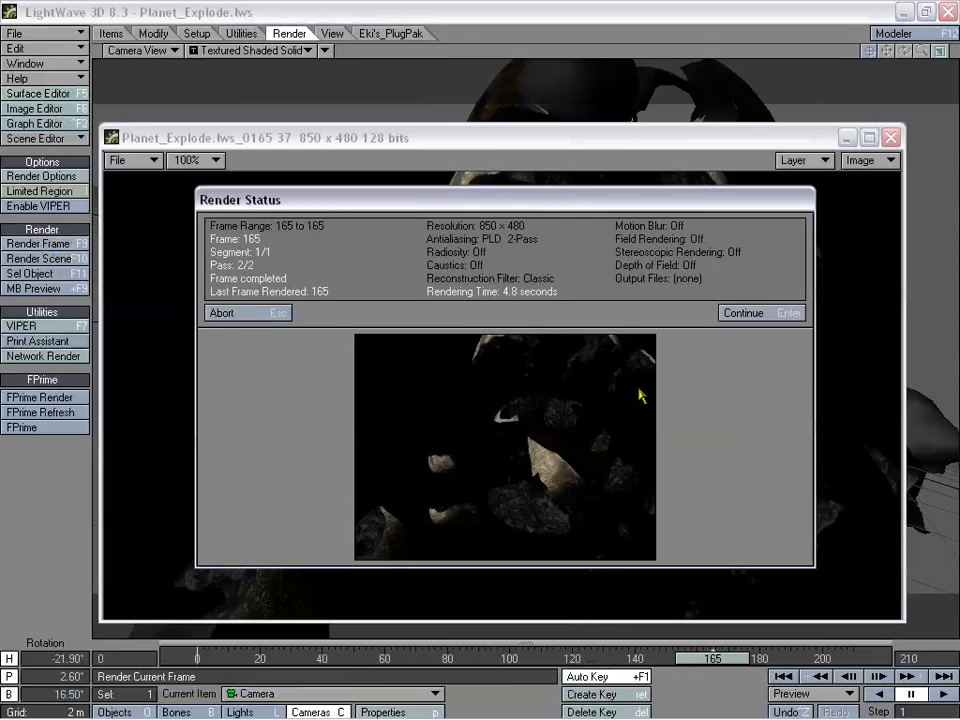
click(758, 315)
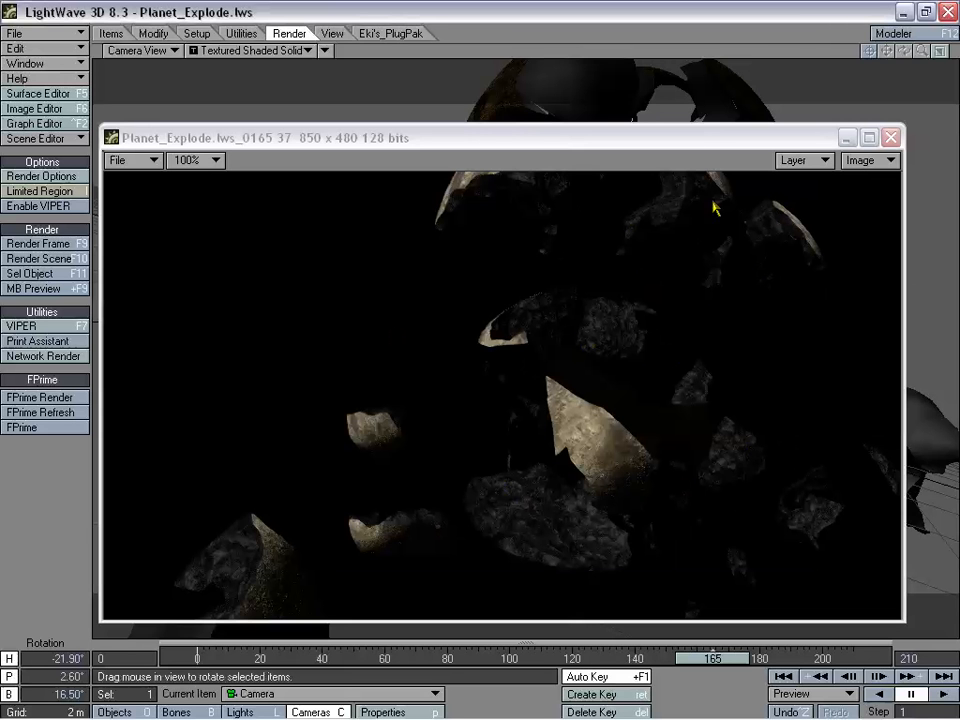
click(890, 138)
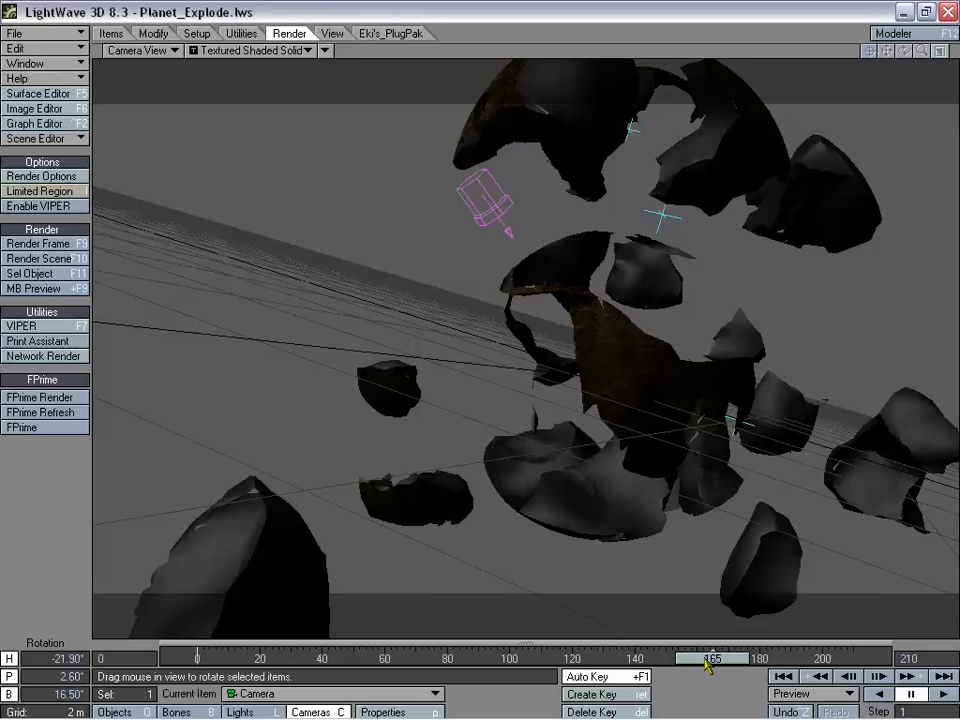
Select the planet fragment Planet:1-1 as the current object and move the timeline to frame 139
drag(706, 665, 668, 658)
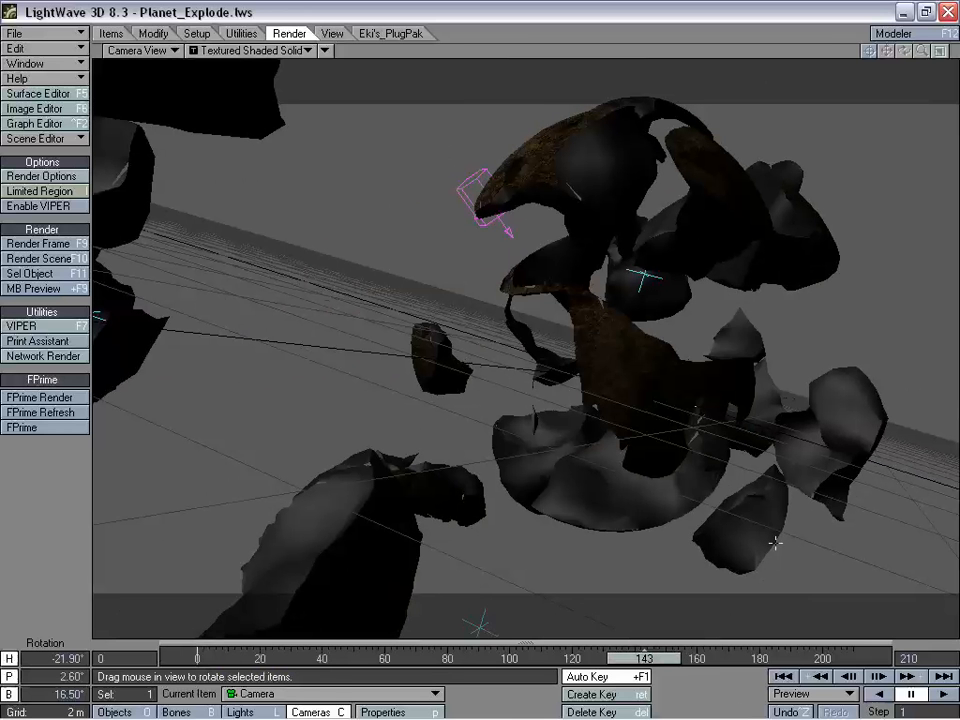
click(302, 692)
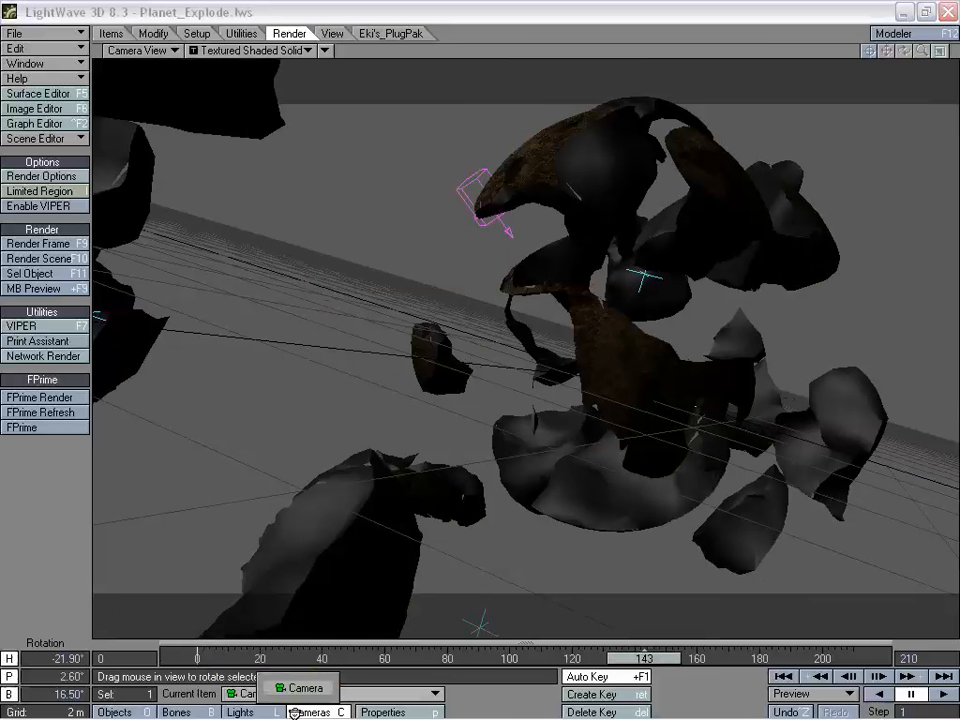
click(116, 712)
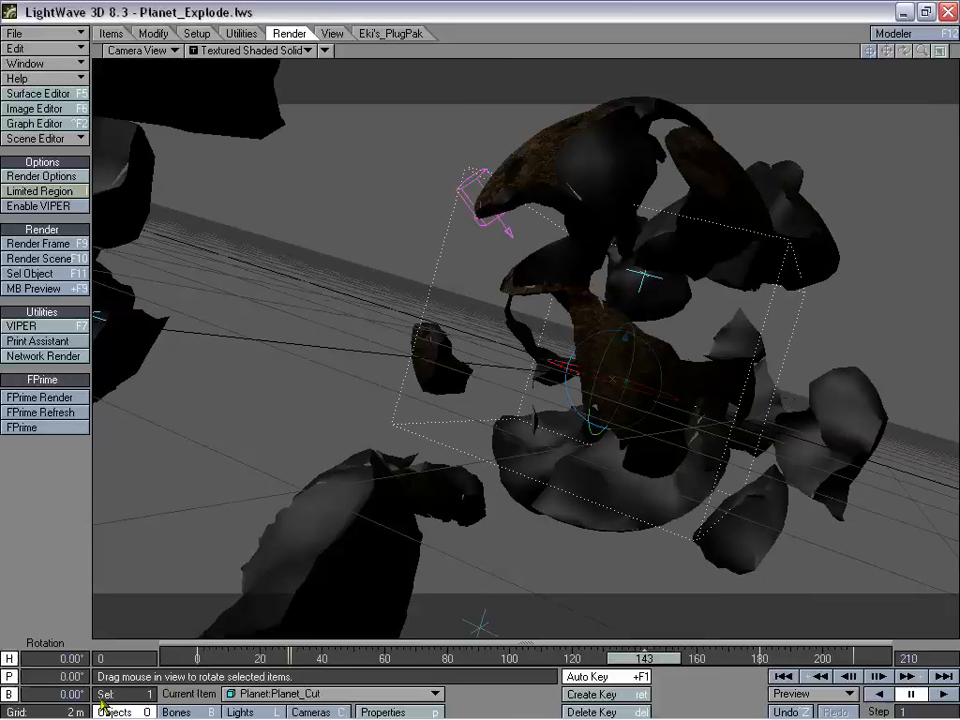
click(289, 692)
click(318, 246)
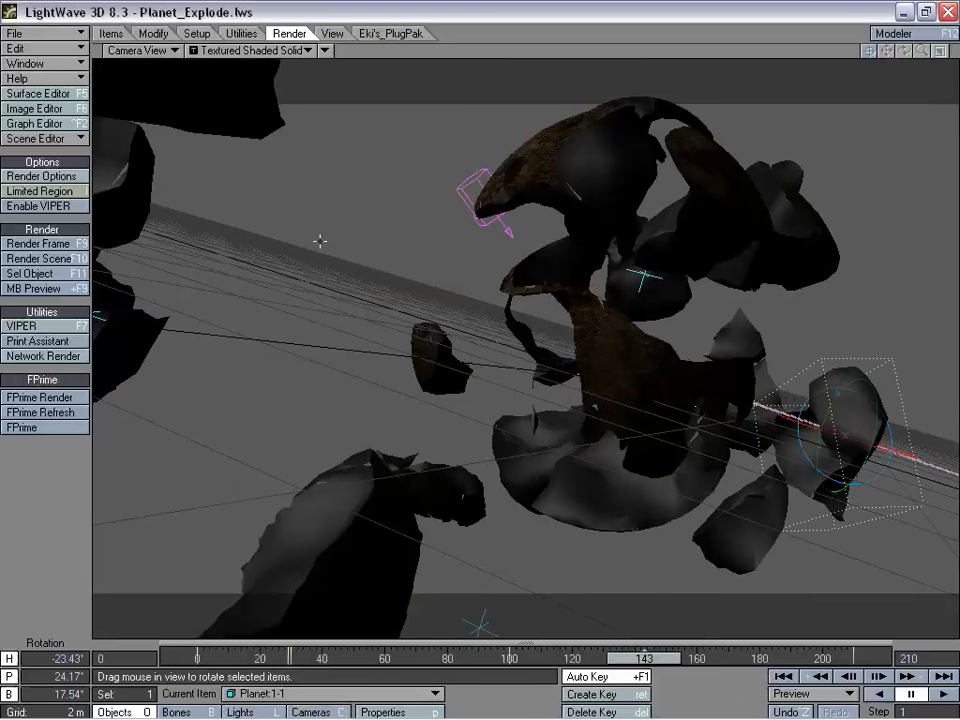
mouse_move(653, 662)
mouse_down()
mouse_move(219, 662)
mouse_move(840, 662)
mouse_move(640, 662)
mouse_up()
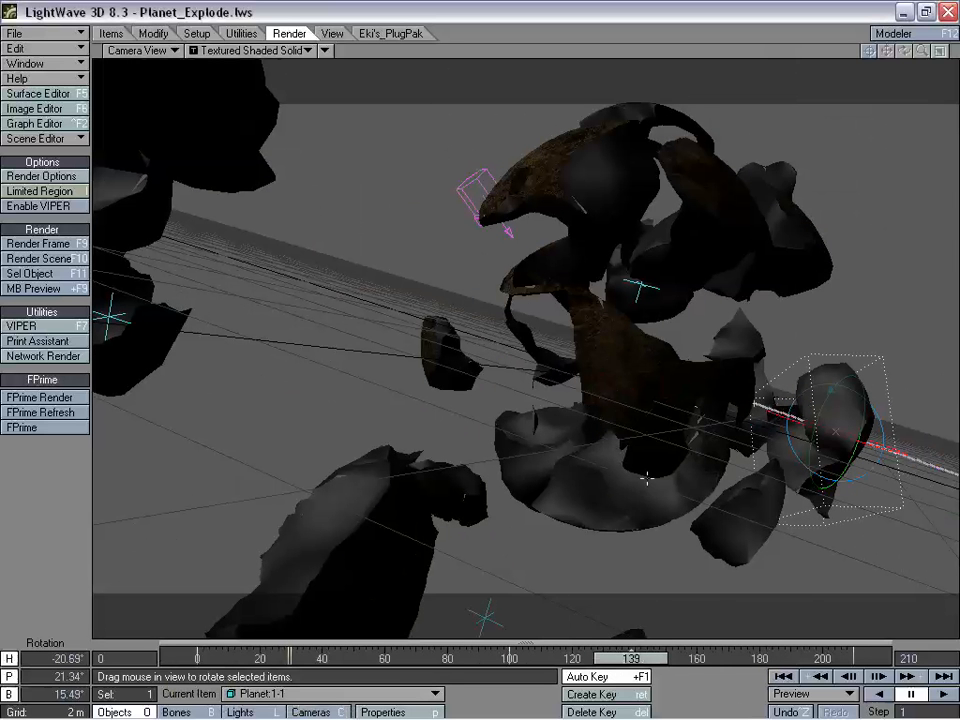
Open the object properties of Planet:1-1 and add an Emitter dynamic to it
key(p)
drag(358, 152, 286, 92)
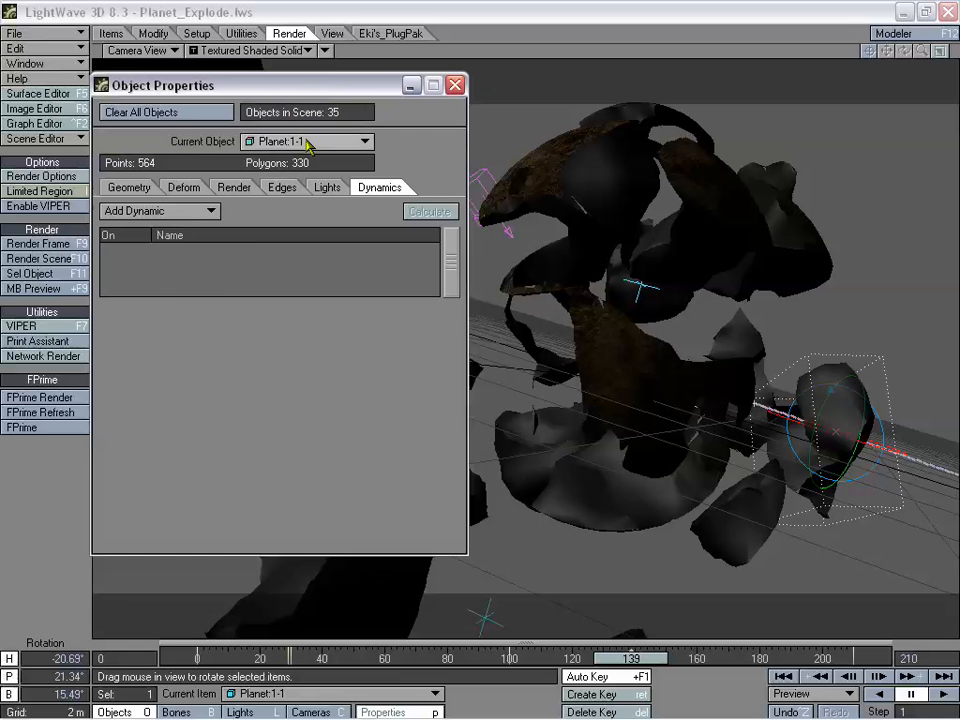
click(165, 212)
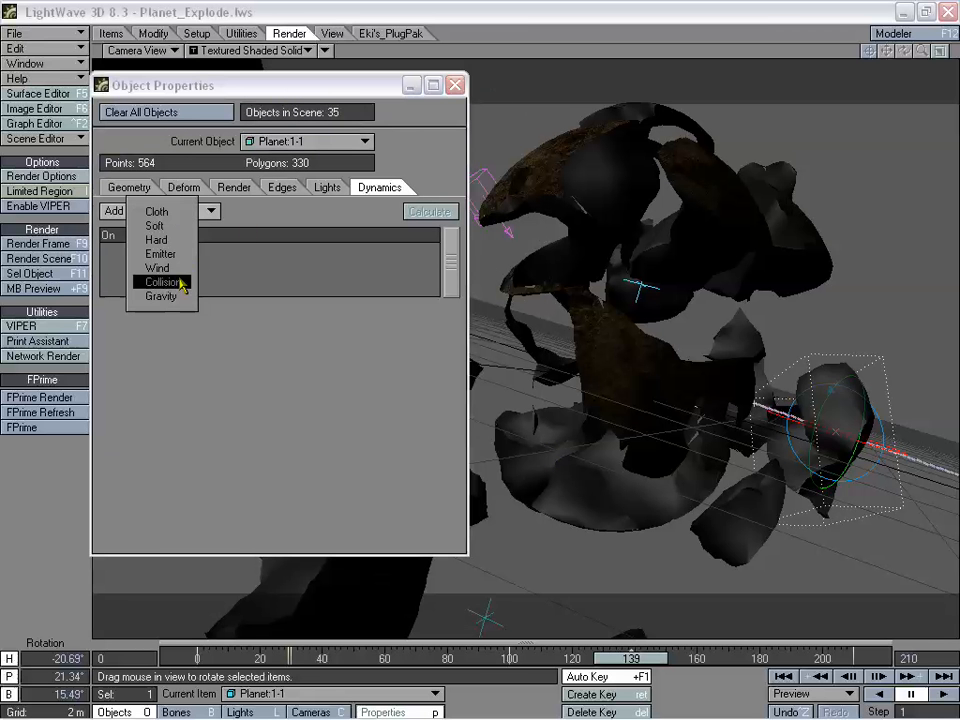
click(190, 254)
Add a HyperVoxelsDrawing custom object to Planet:1-1 in its geometry properties
drag(182, 88, 290, 203)
click(240, 310)
click(281, 325)
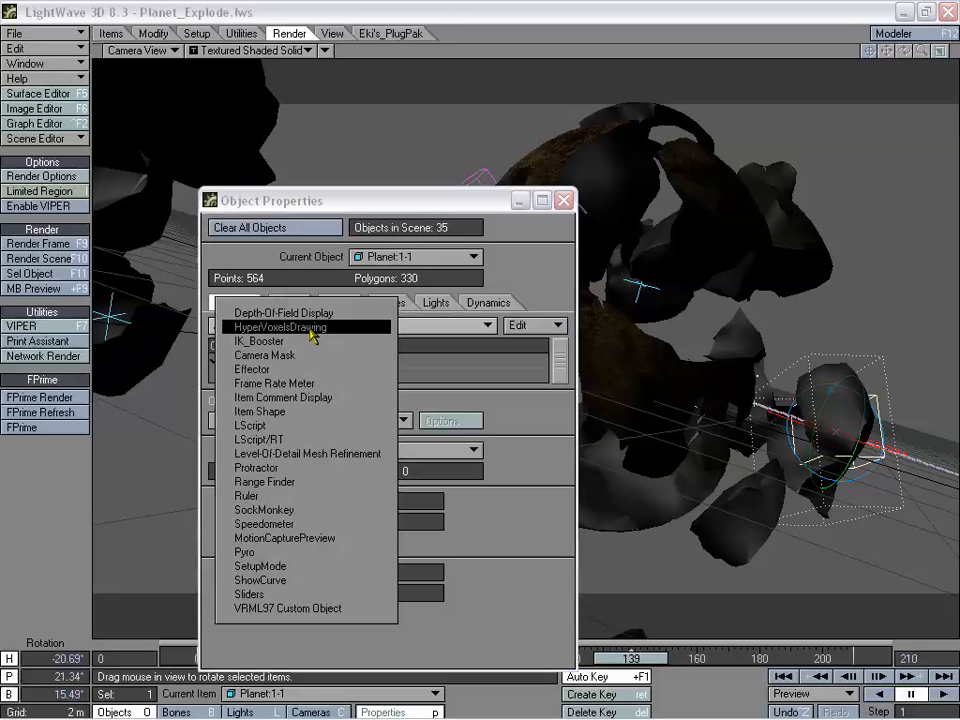
click(309, 329)
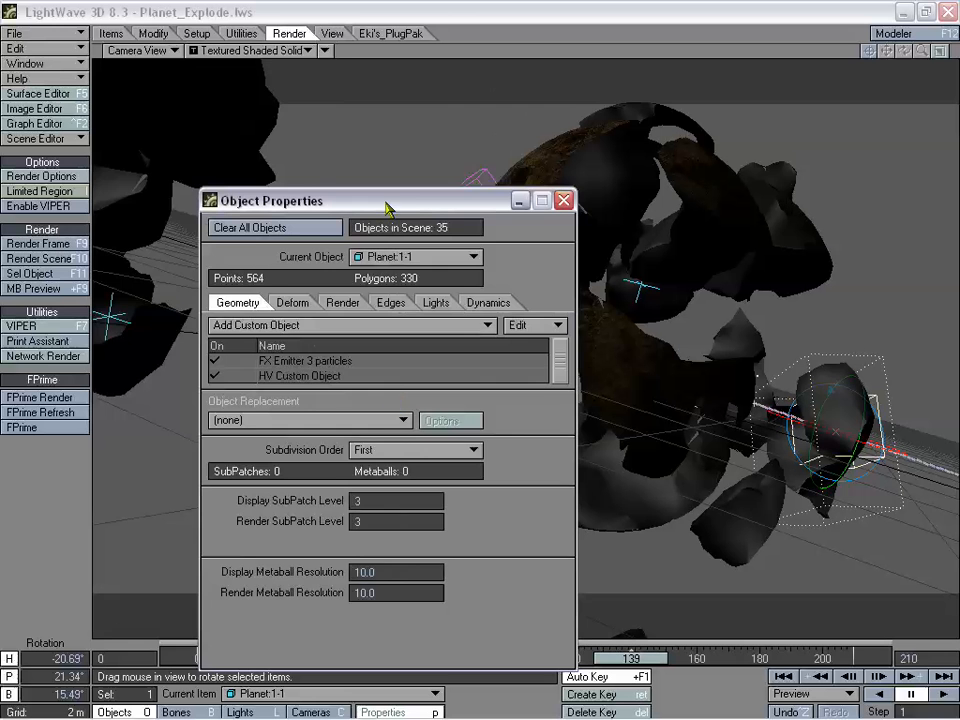
drag(388, 207, 238, 120)
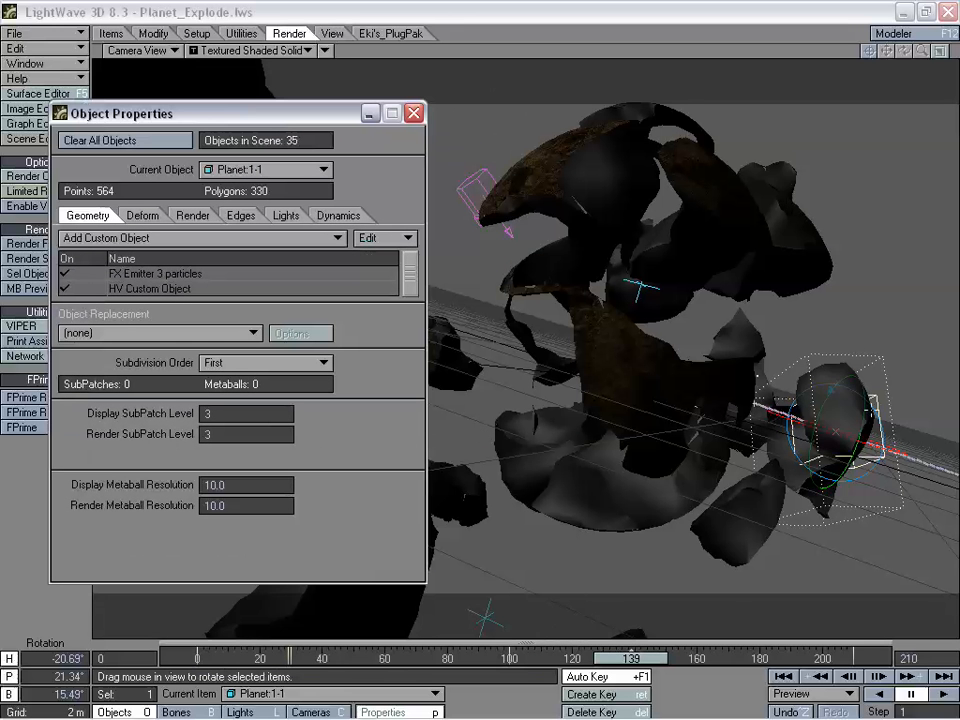
Show the fragment's dynamics list and scrub the timeline to frame 153 to examine the emitted particles
mouse_move(645, 662)
mouse_down()
mouse_move(210, 658)
mouse_move(826, 659)
mouse_move(428, 659)
mouse_move(824, 659)
mouse_move(701, 659)
mouse_up()
drag(310, 115, 247, 22)
click(279, 134)
drag(245, 24, 250, 27)
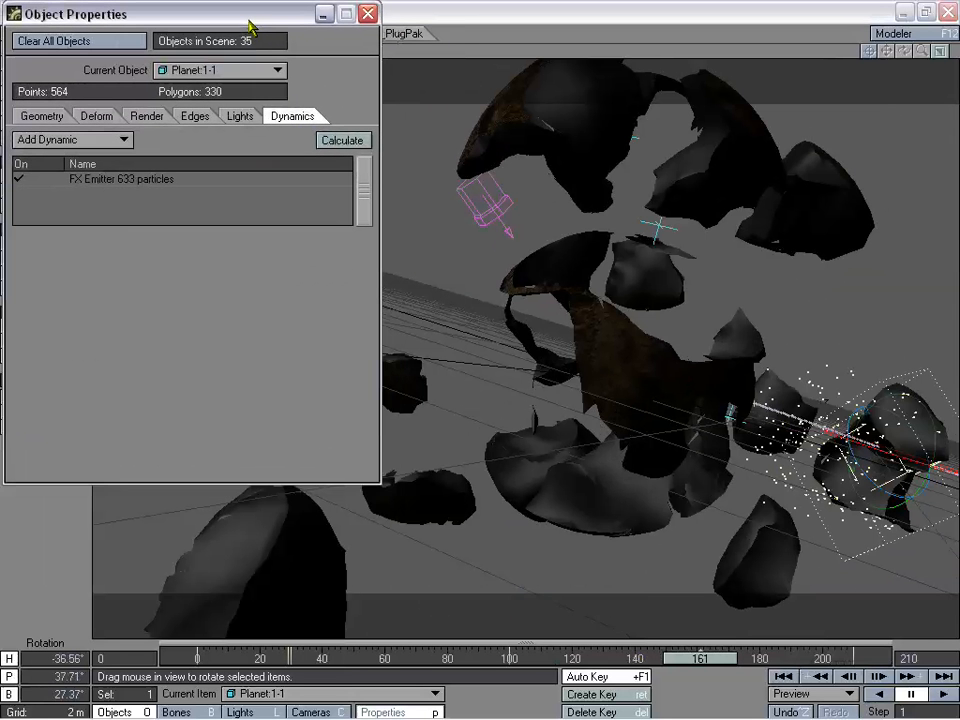
drag(724, 652, 676, 657)
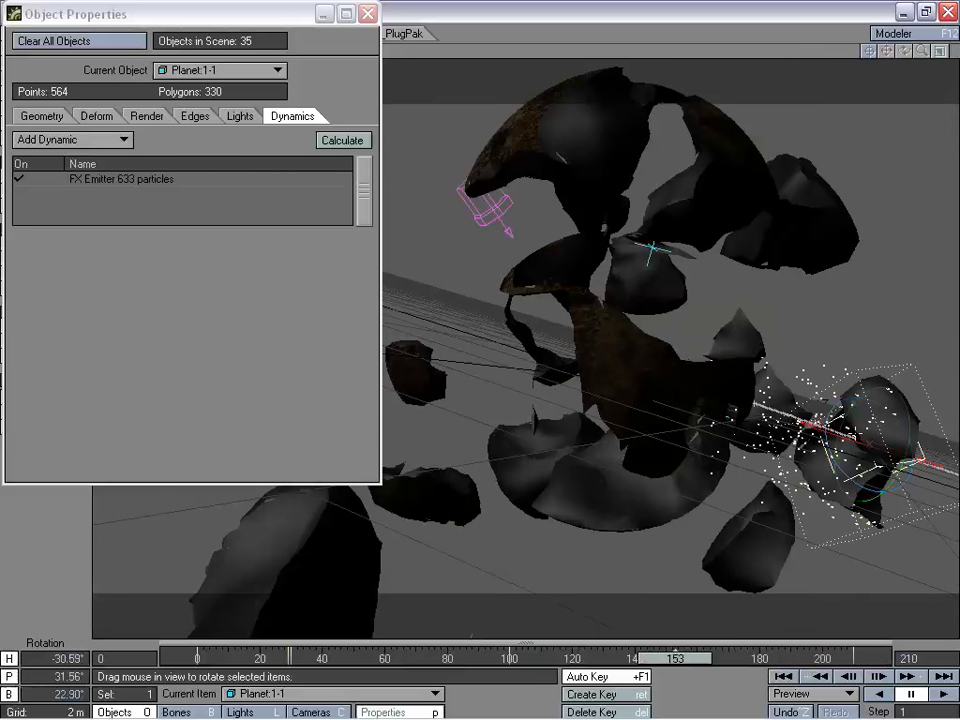
Calculate the dynamics of Planet:1-1 and show its FX Emitter's generator settings, with the timeline at frame 162
click(340, 140)
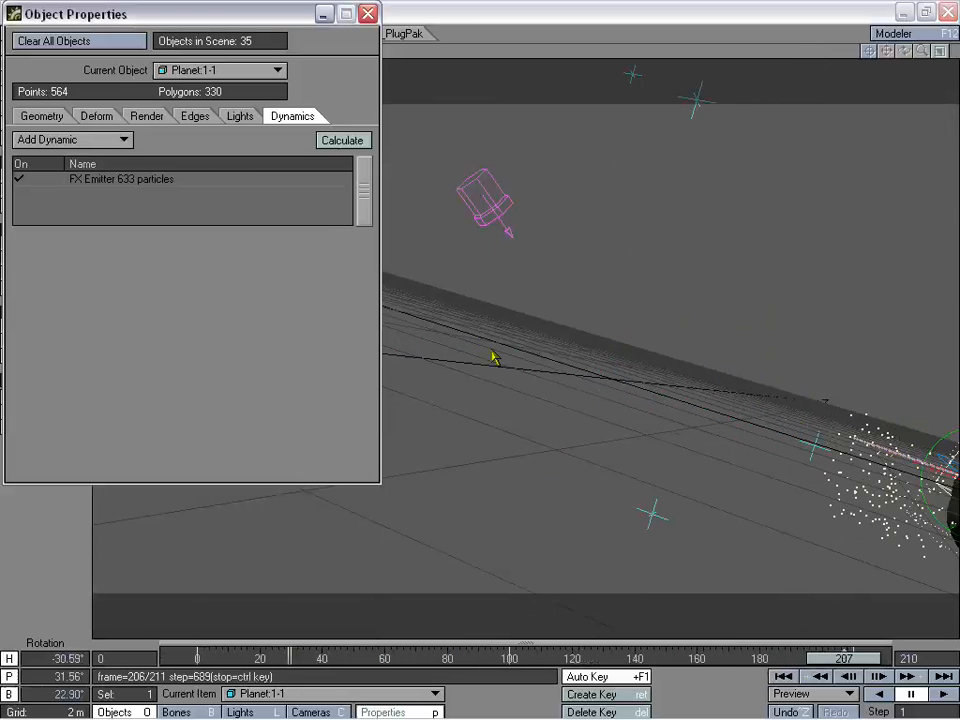
mouse_move(690, 667)
mouse_down()
mouse_move(858, 660)
mouse_move(579, 659)
mouse_move(694, 659)
mouse_move(681, 659)
mouse_up()
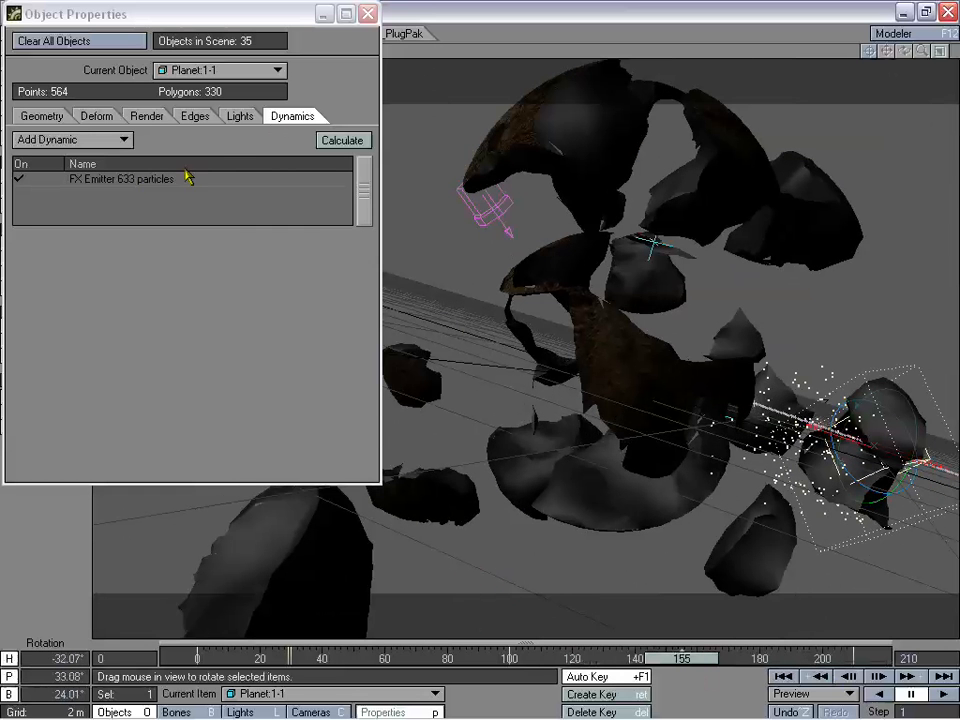
click(150, 181)
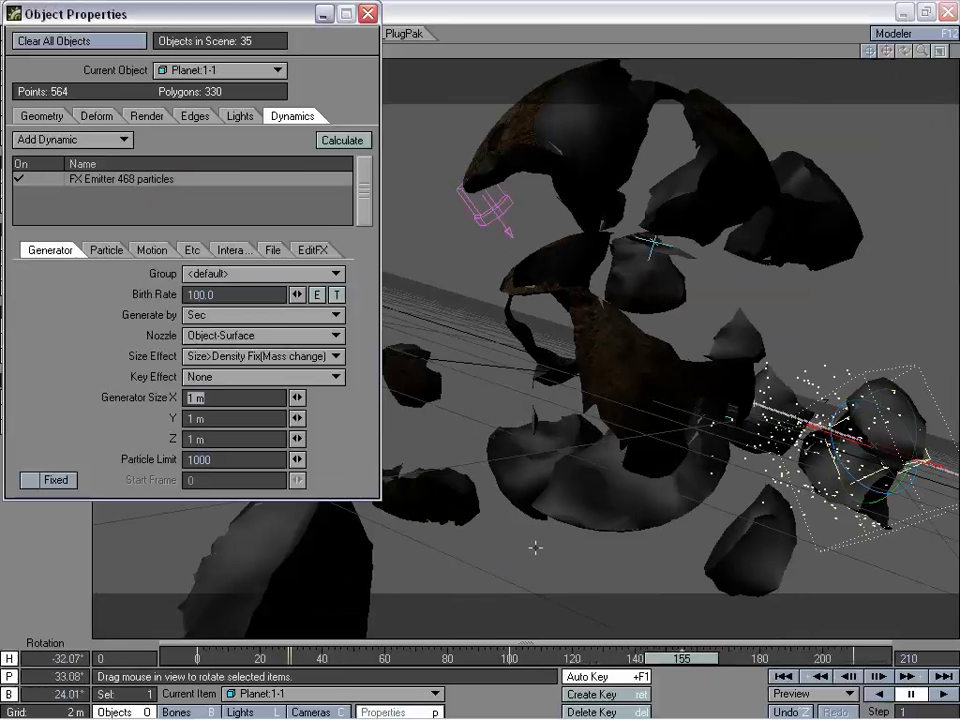
drag(663, 661, 704, 661)
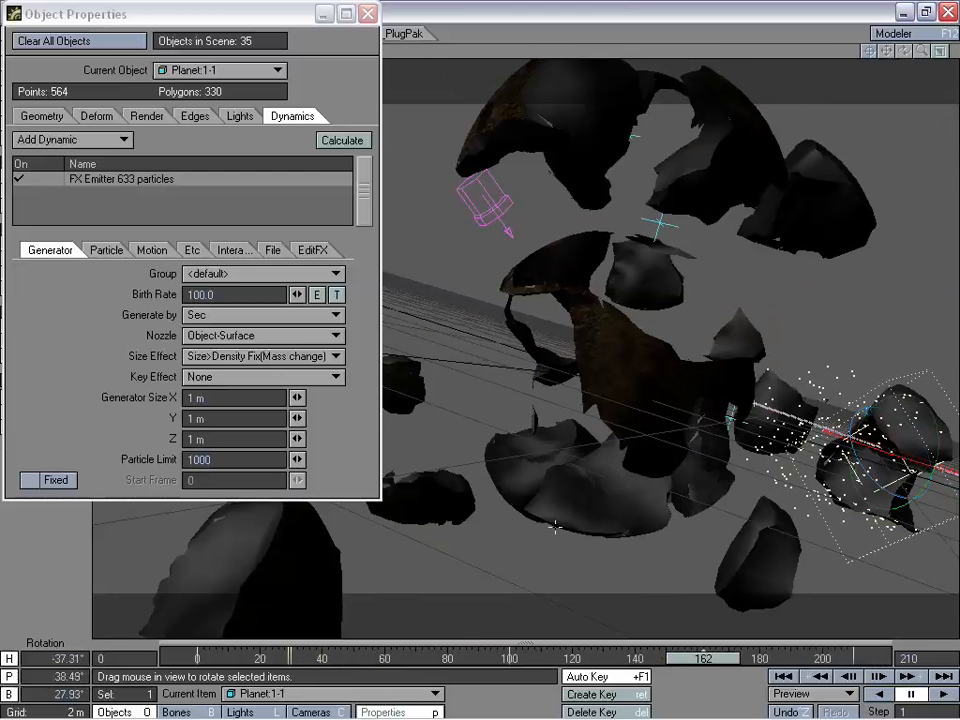
Turn on Fixed for the Planet:1-1 emitter with a Start Frame of 100, and scrub to frame 157 to check the emission
drag(133, 15, 151, 124)
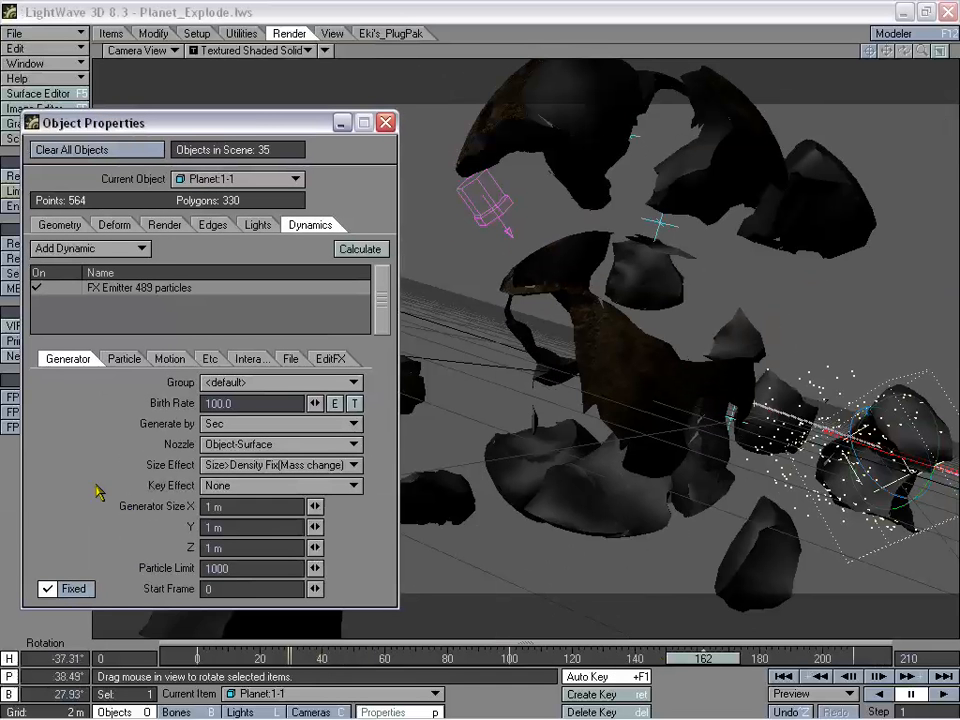
drag(265, 123, 257, 129)
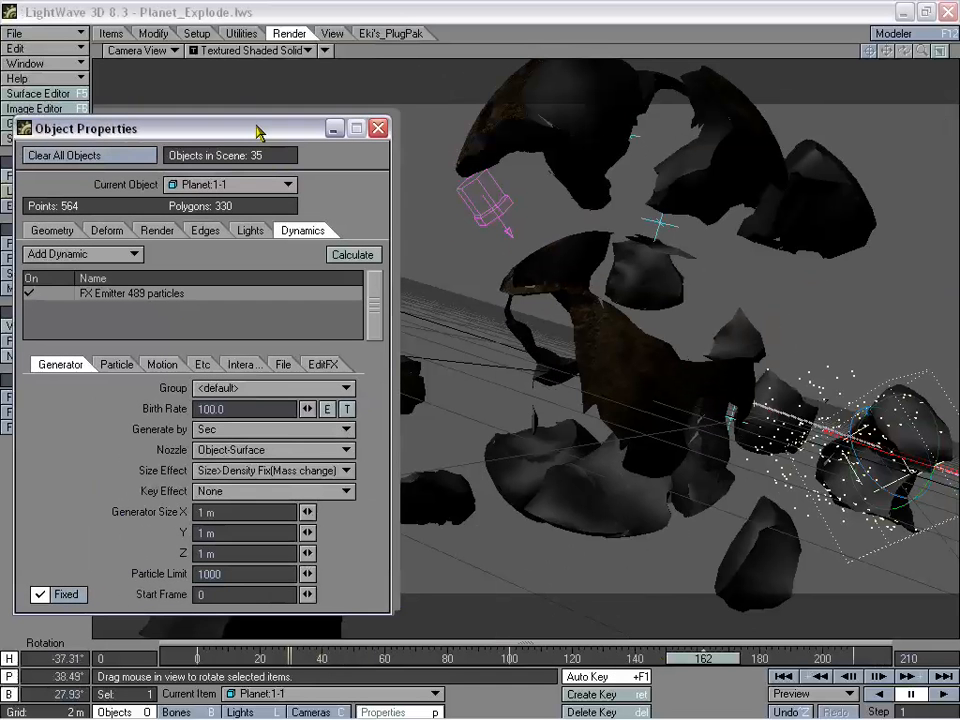
drag(128, 128, 114, 15)
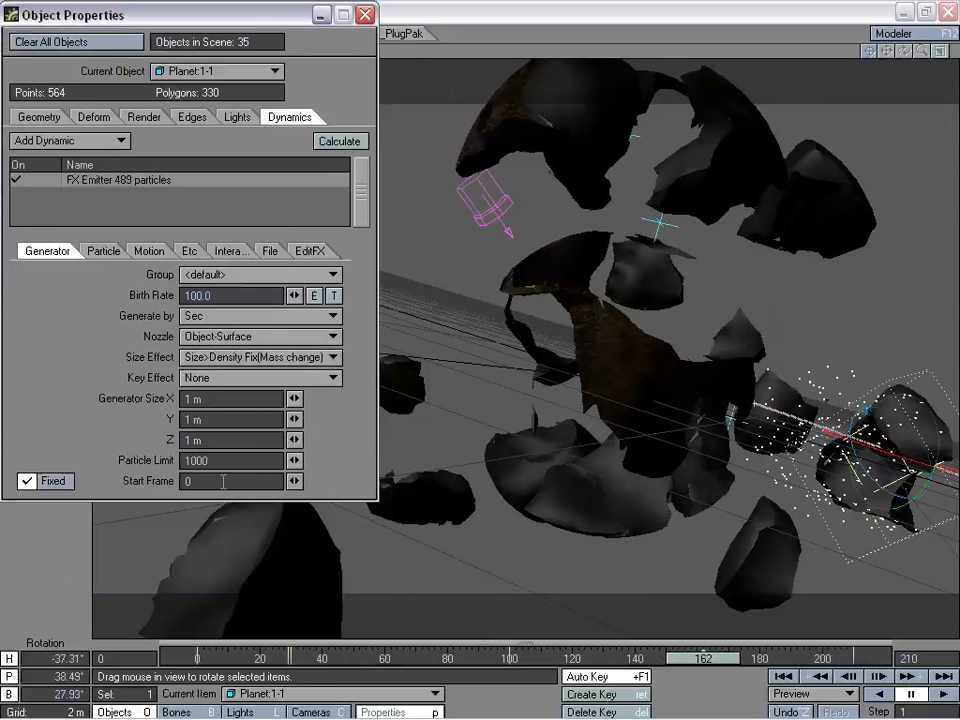
drag(697, 660, 509, 660)
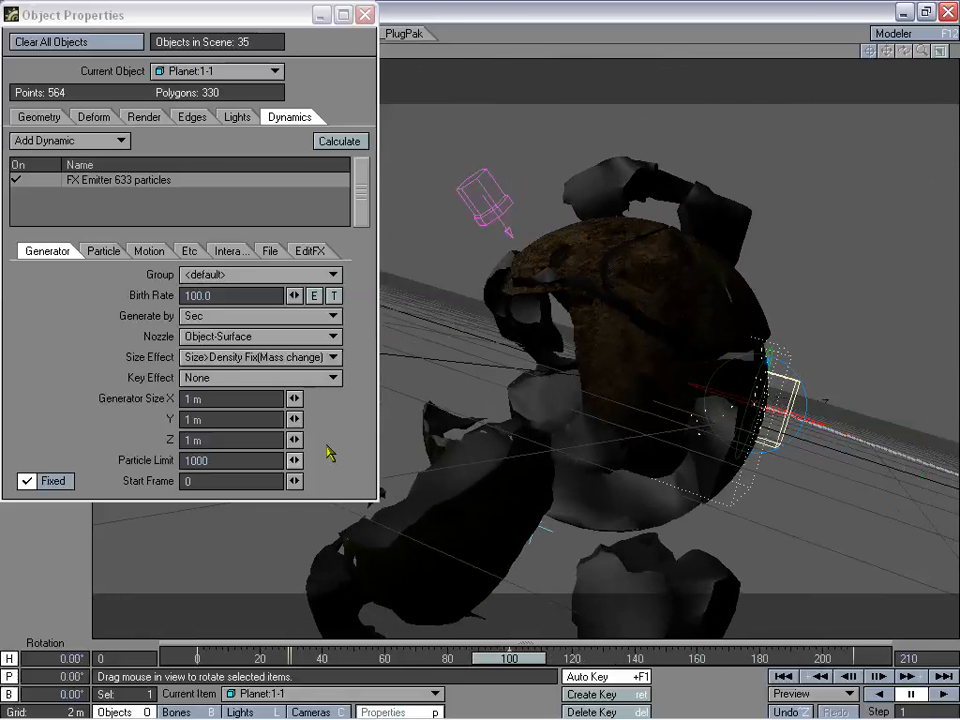
click(231, 482)
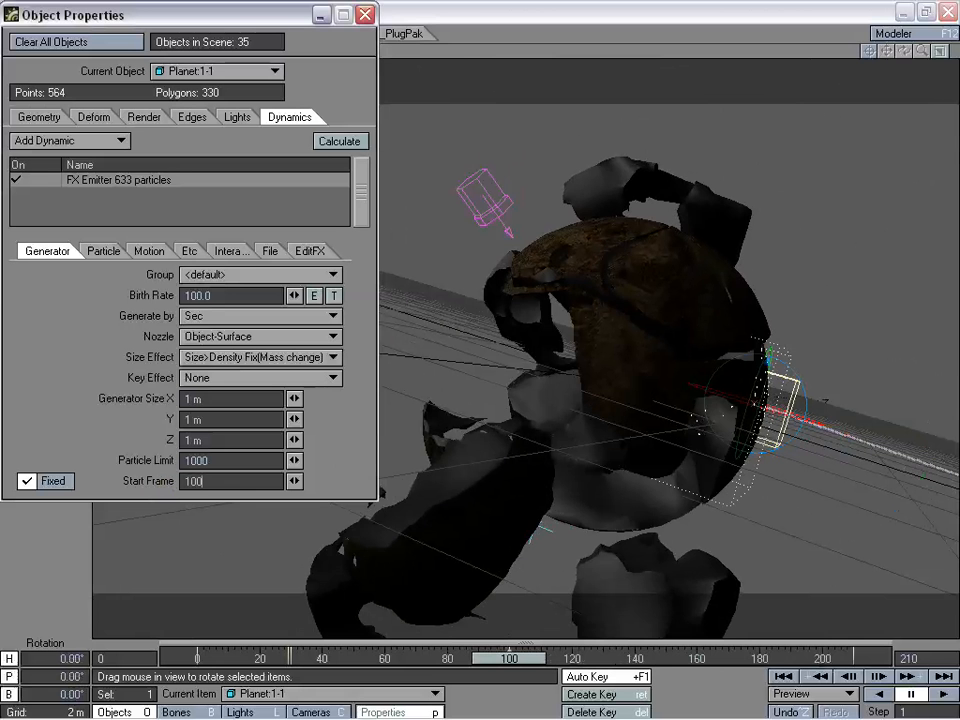
drag(511, 660, 662, 660)
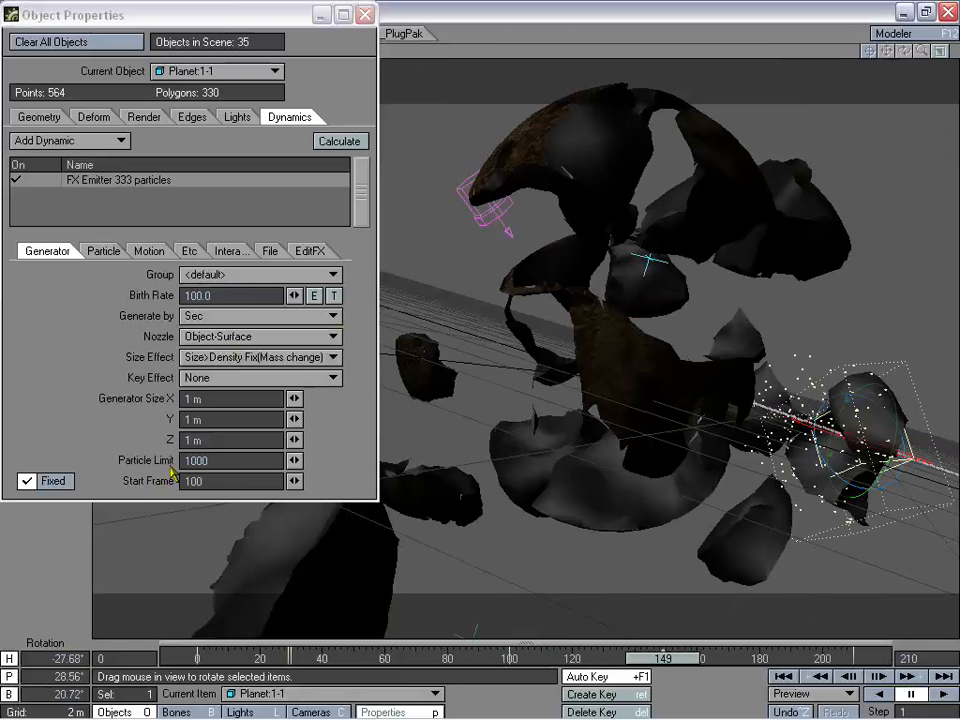
drag(632, 665, 688, 660)
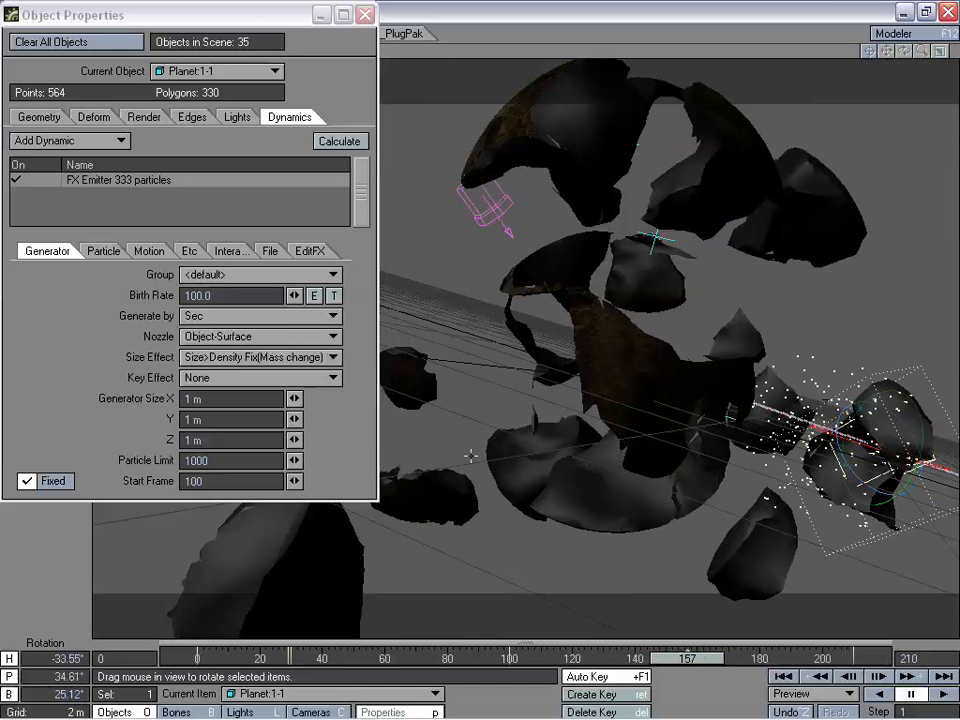
Set the particle Life Time of the Planet:1-1 emitter to 210 frames and scrub through the later frames
click(107, 257)
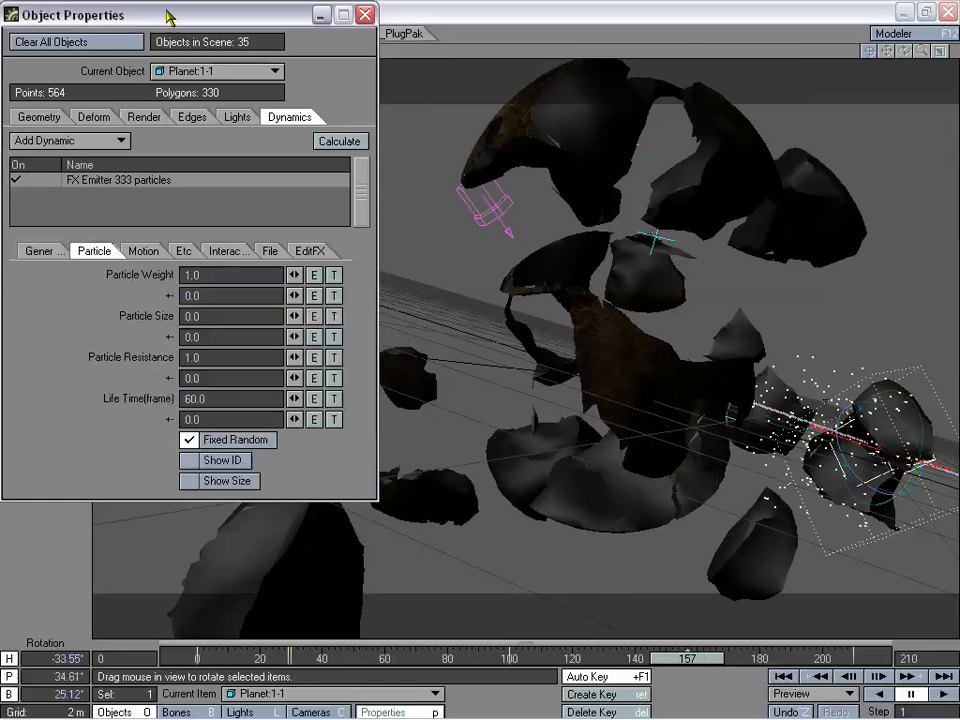
drag(130, 14, 182, 78)
click(704, 666)
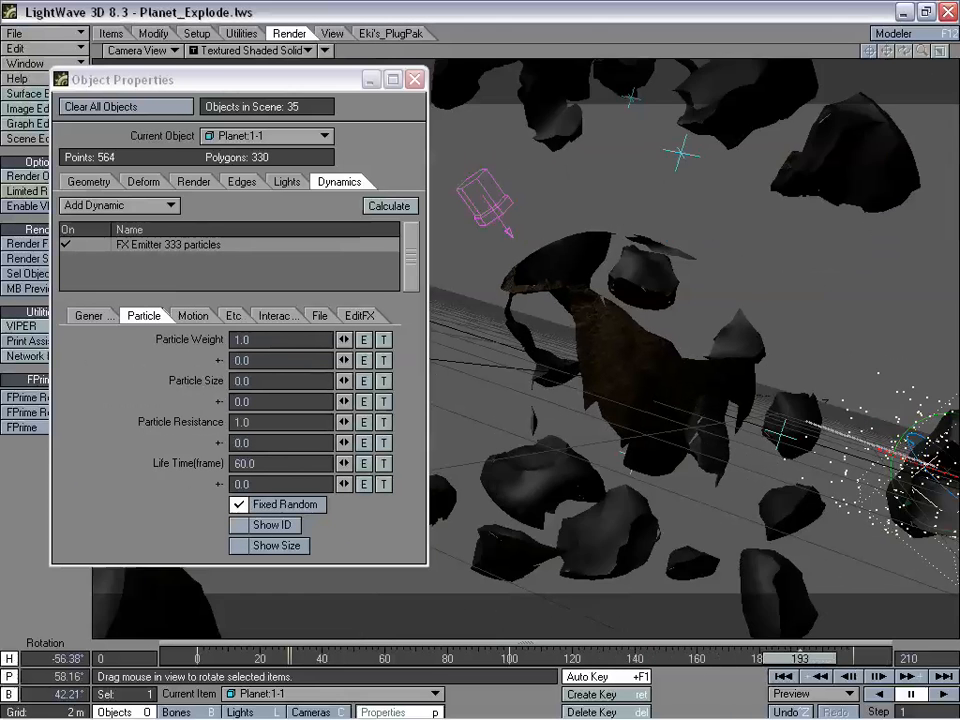
drag(214, 82, 210, 96)
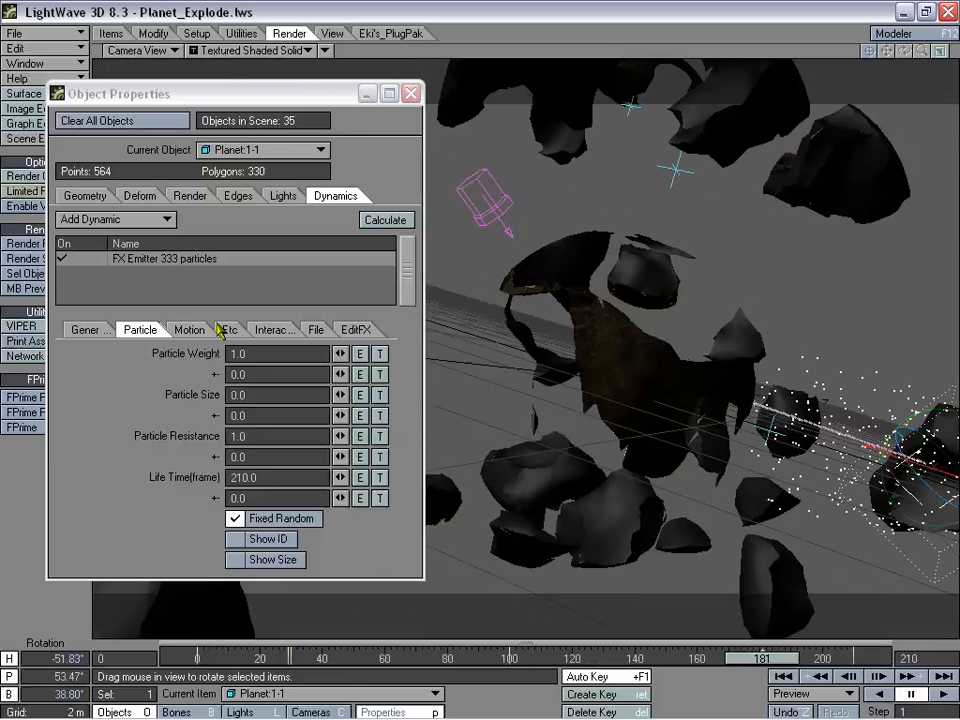
Try a Particle Resistance of 0.0 on the emitter and restore it to 1.0
click(275, 435)
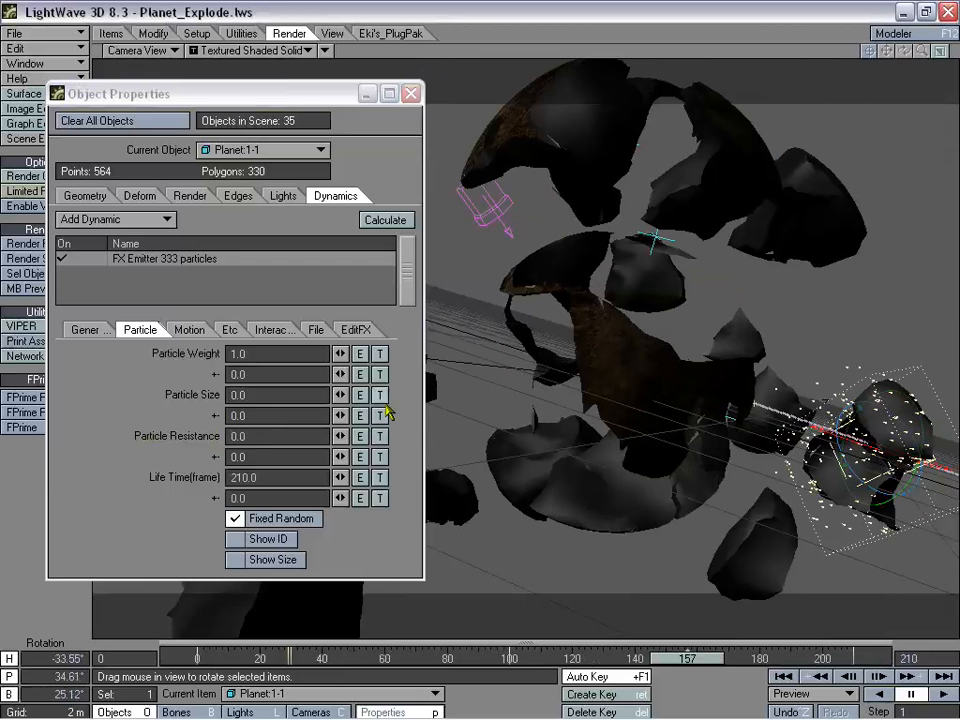
click(253, 437)
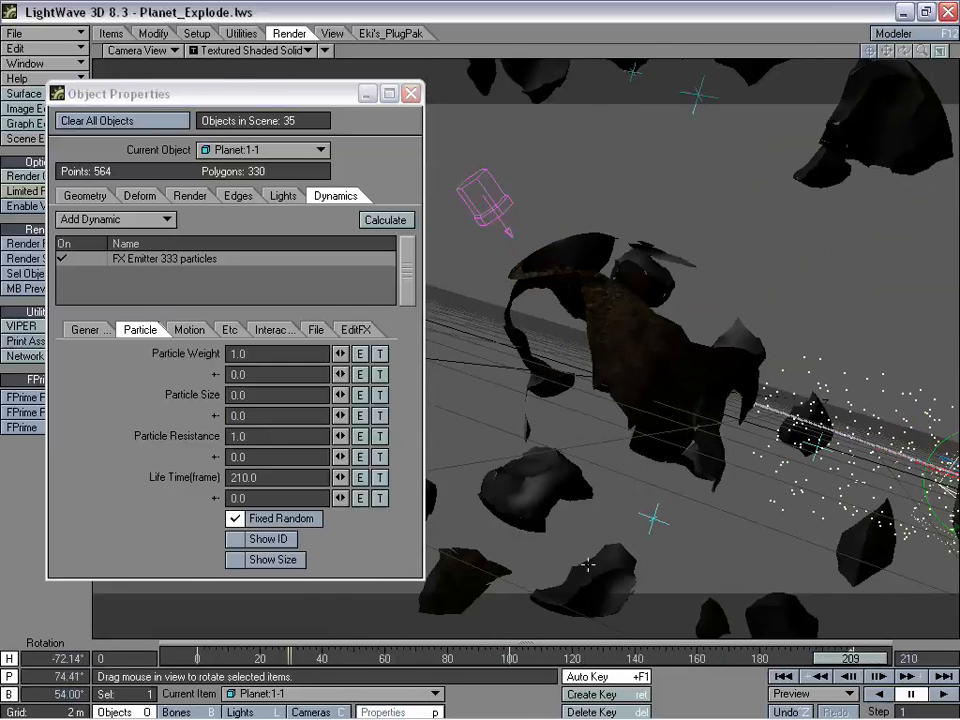
Examine the emitter's motion, etc, interaction, file, particle and generator settings, and close the object properties
click(190, 330)
click(228, 330)
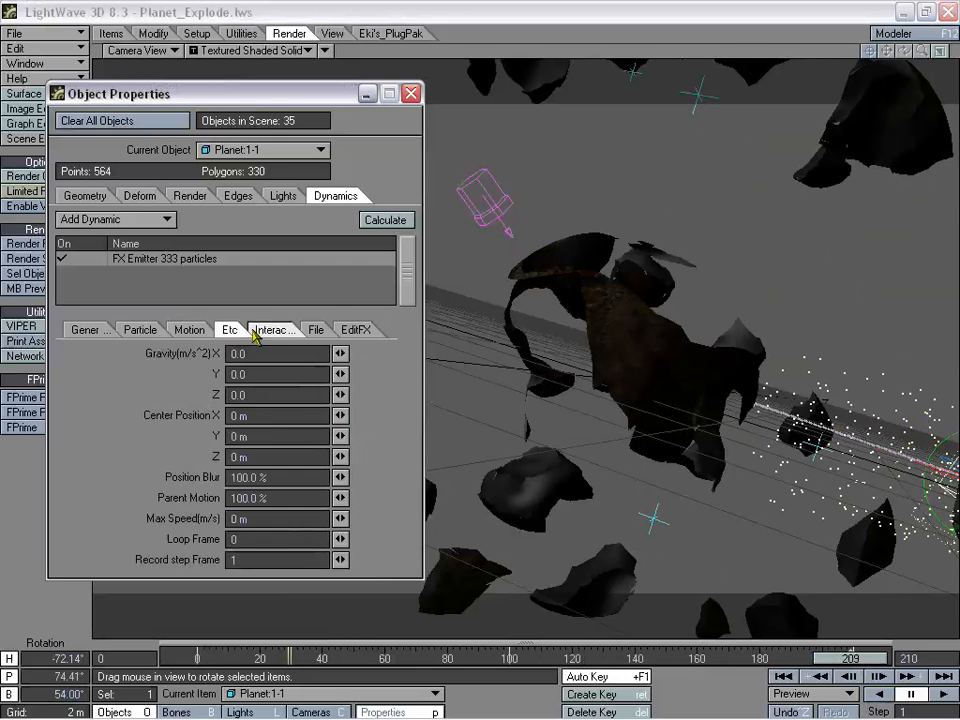
click(289, 335)
click(324, 332)
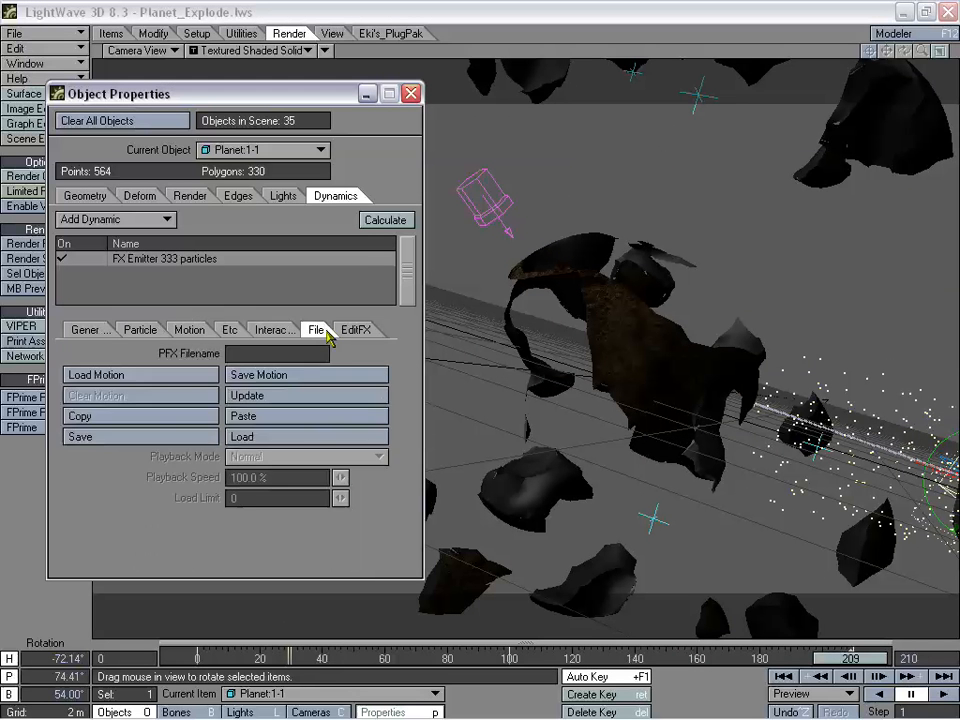
click(190, 331)
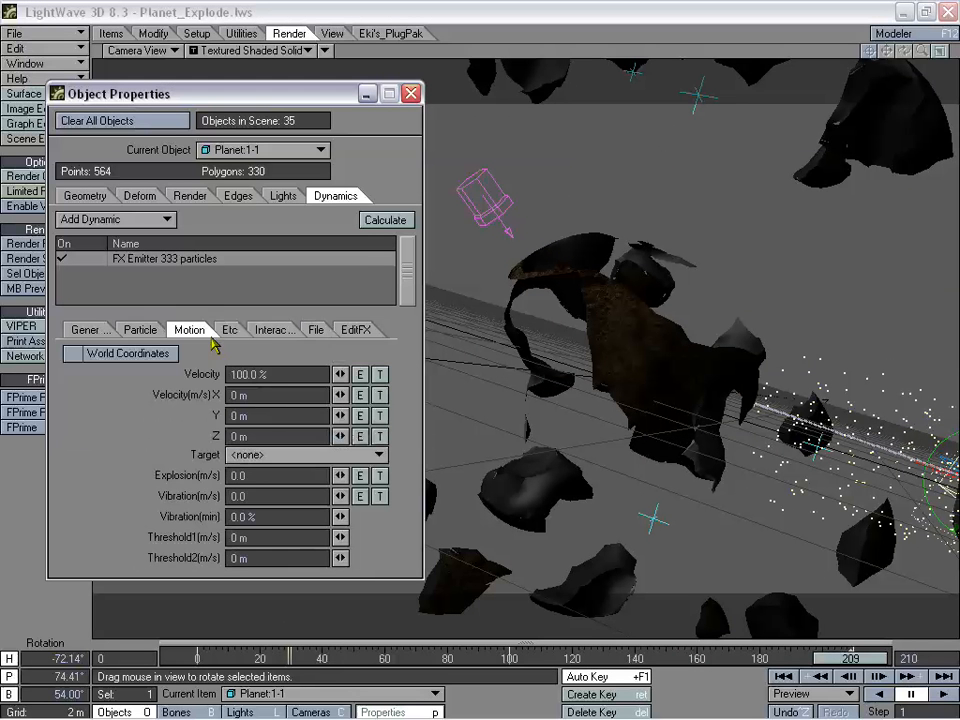
mouse_move(850, 658)
mouse_down()
mouse_move(567, 658)
mouse_move(854, 658)
mouse_up()
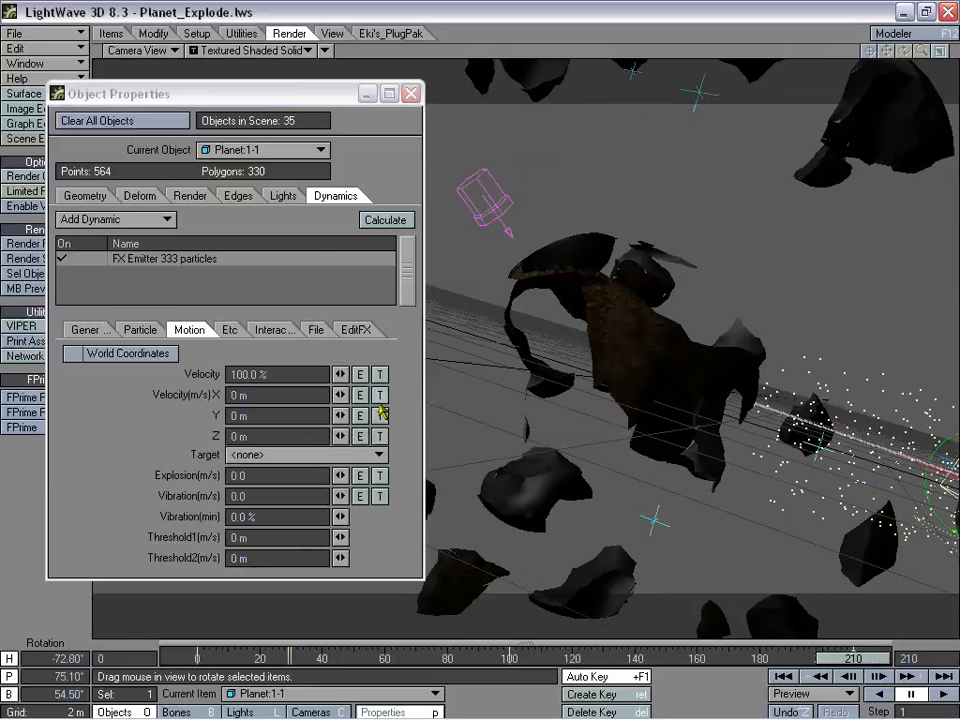
click(150, 331)
click(114, 331)
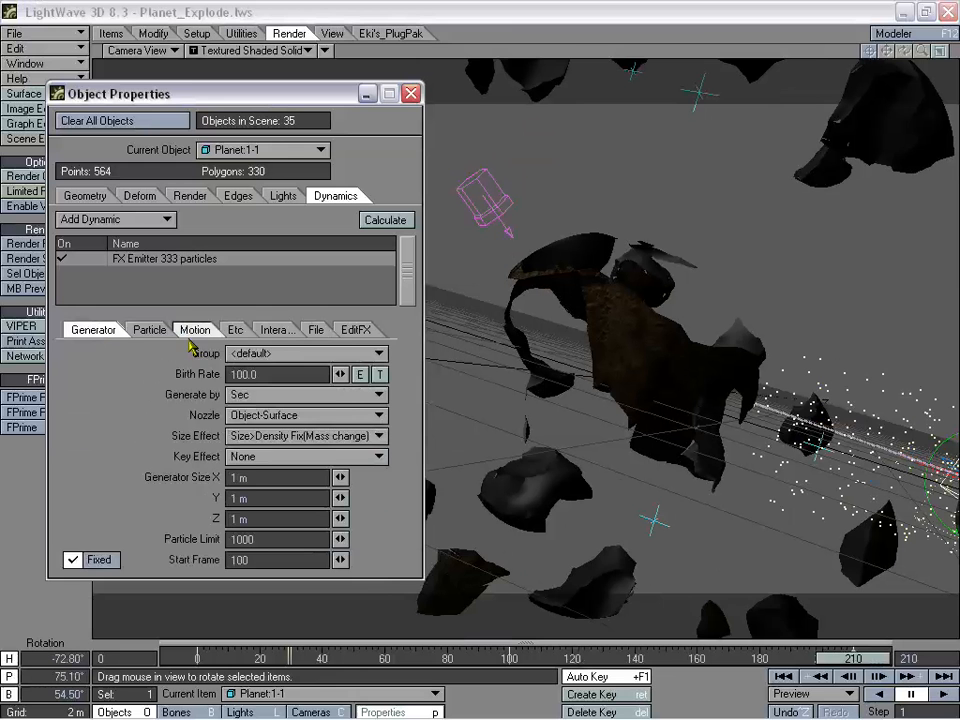
click(142, 331)
click(103, 332)
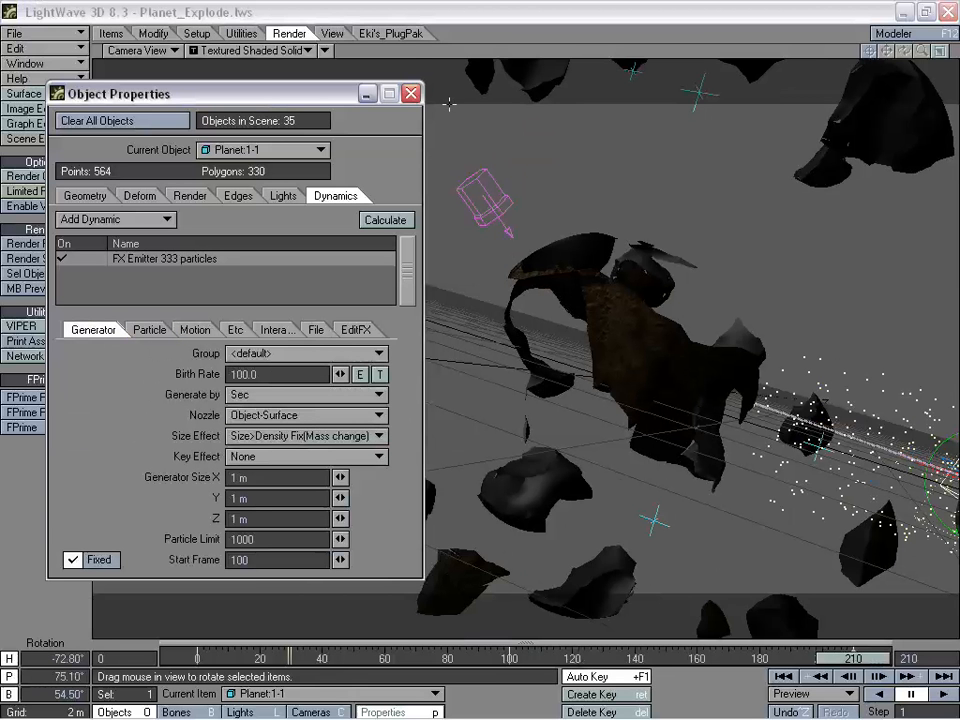
click(411, 94)
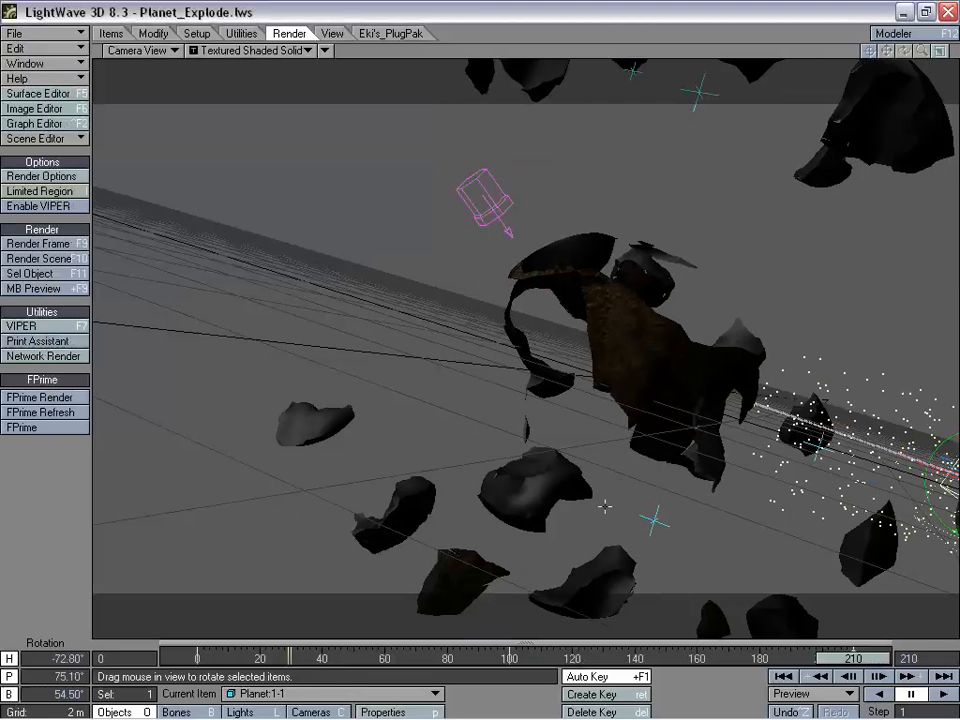
Select the planet fragment Planet:1-2 as the current object and move the timeline to frame 170
drag(838, 664, 879, 644)
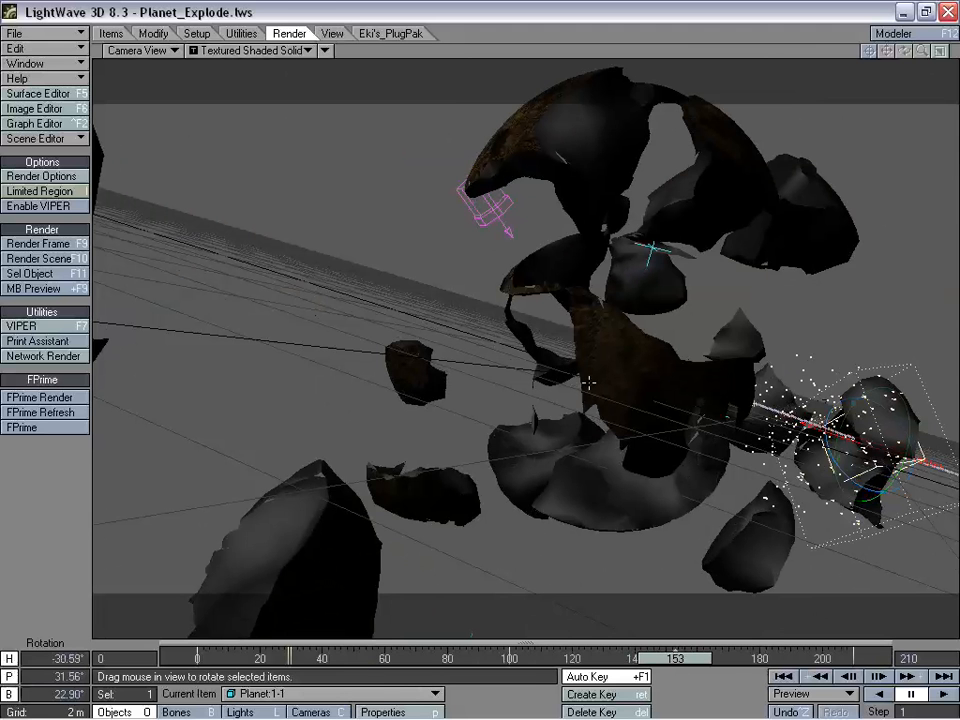
click(342, 700)
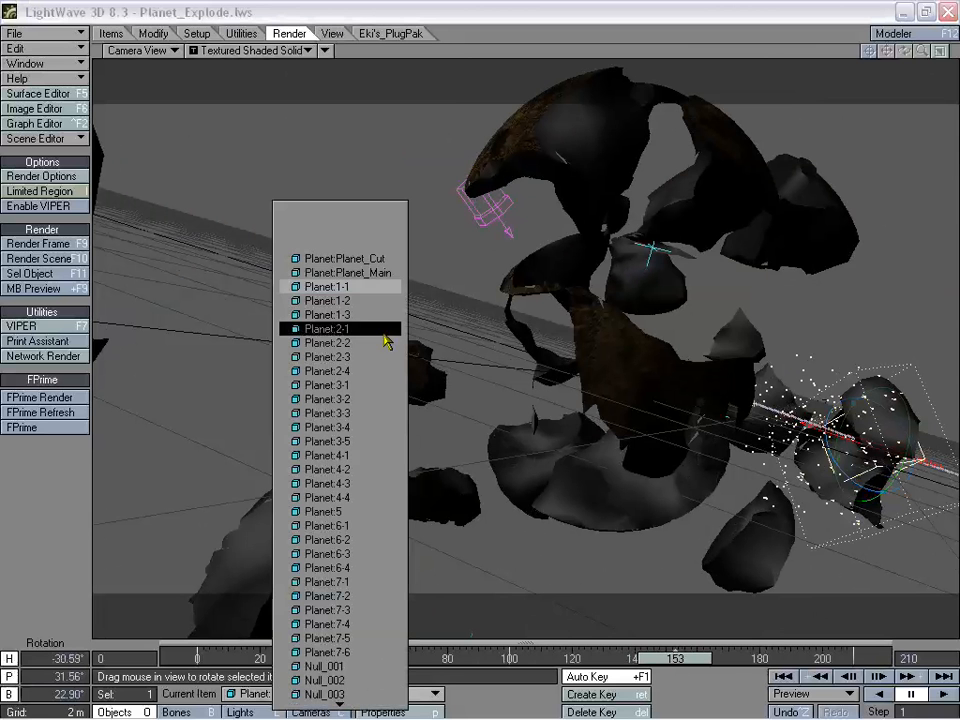
click(388, 260)
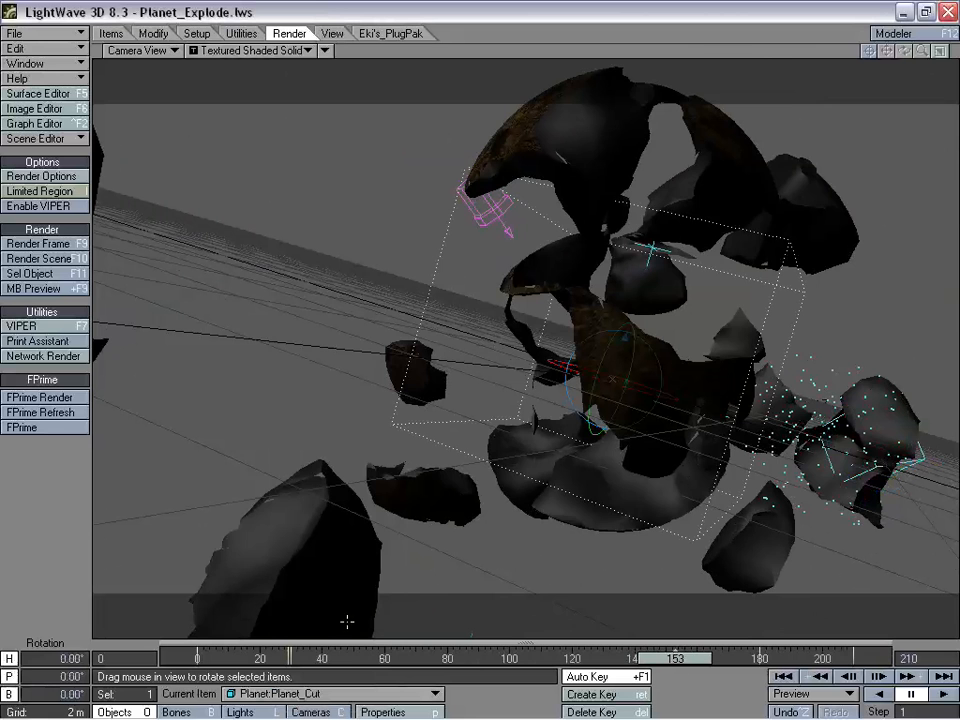
drag(652, 667, 507, 663)
click(380, 693)
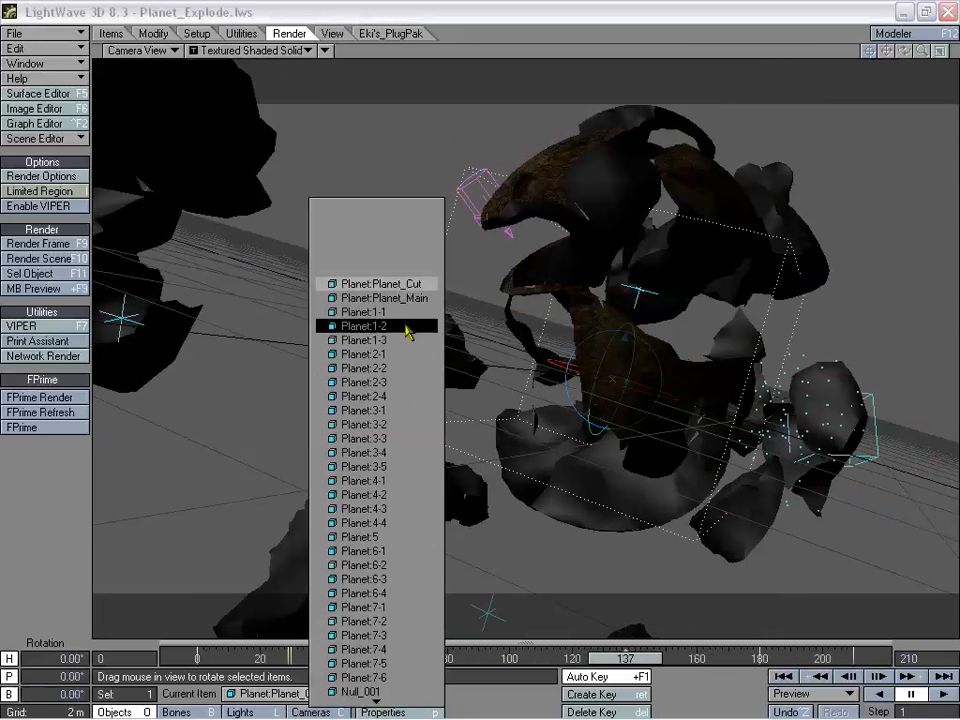
click(405, 322)
drag(637, 657, 729, 657)
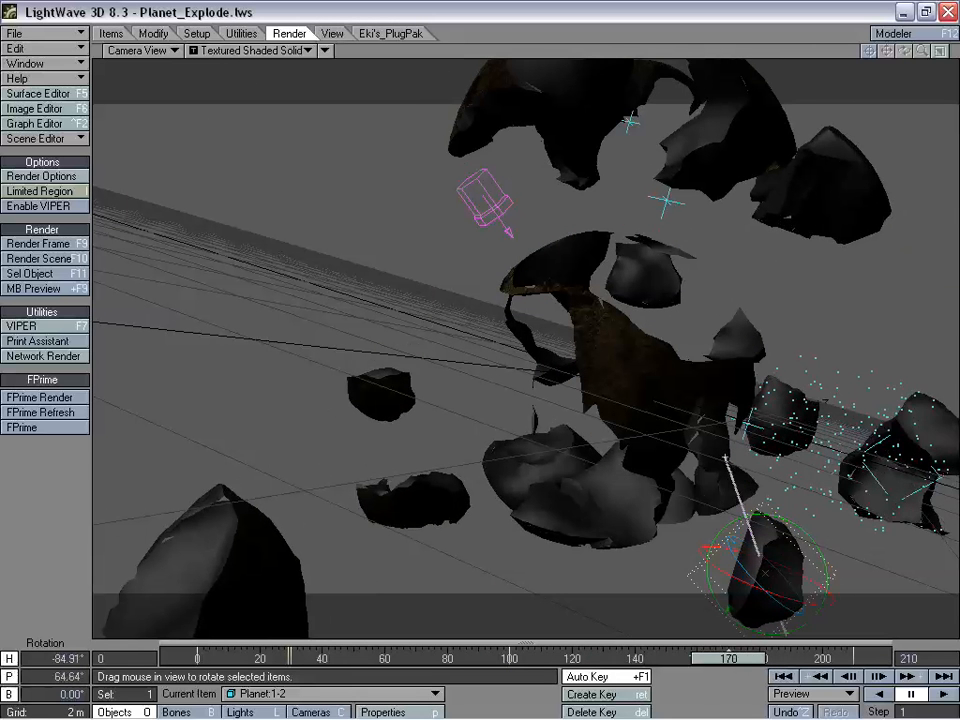
Open the object properties of Planet:1-2 and add an Emitter dynamic to it
key(p)
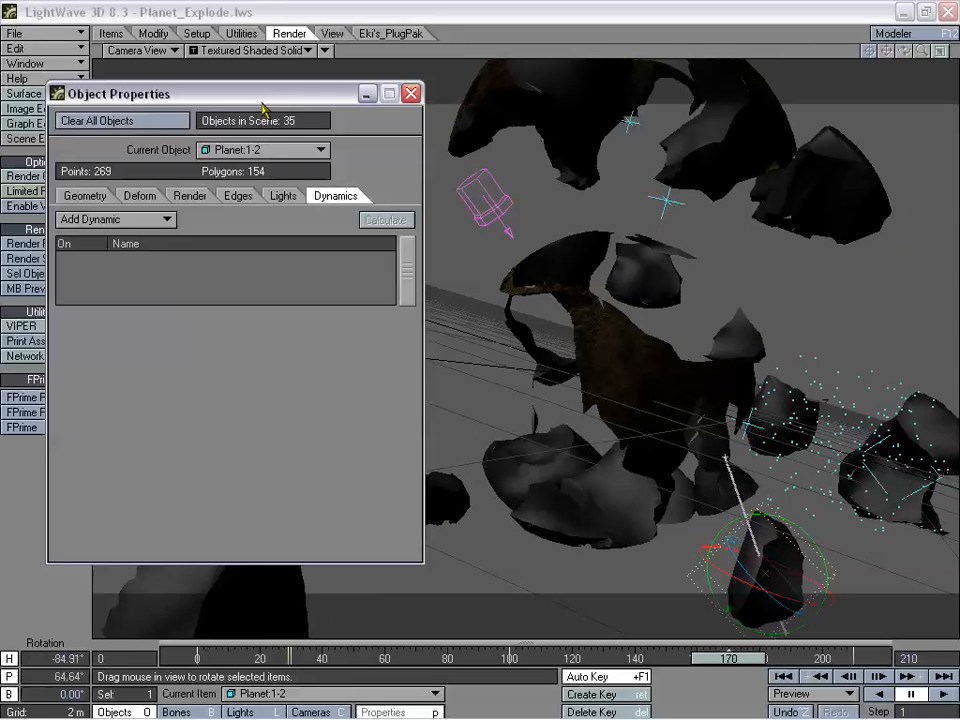
drag(204, 103, 250, 81)
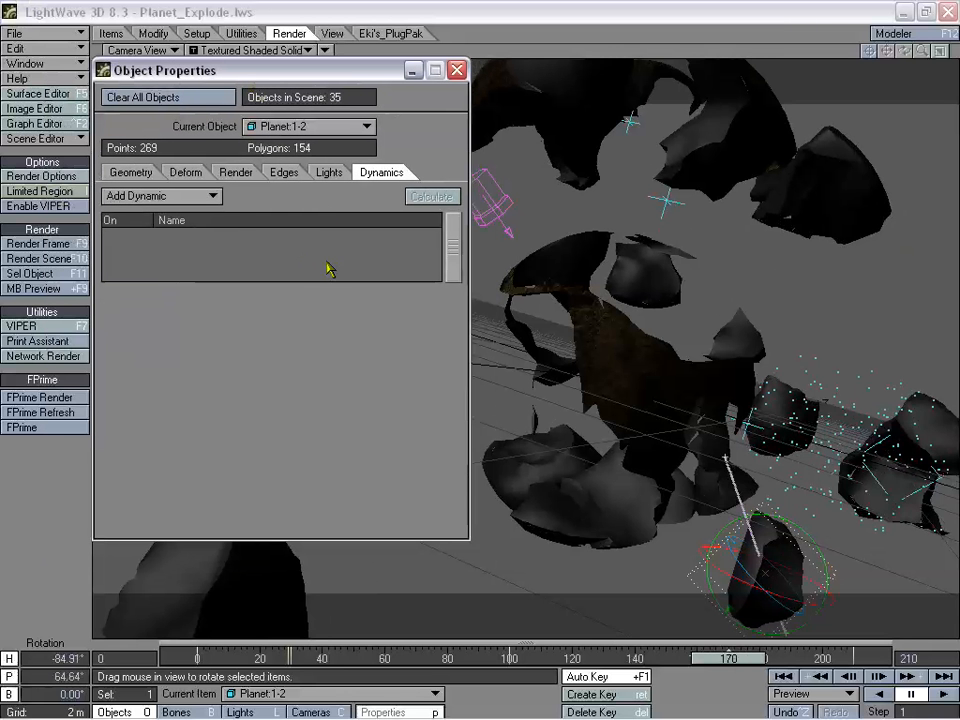
click(182, 196)
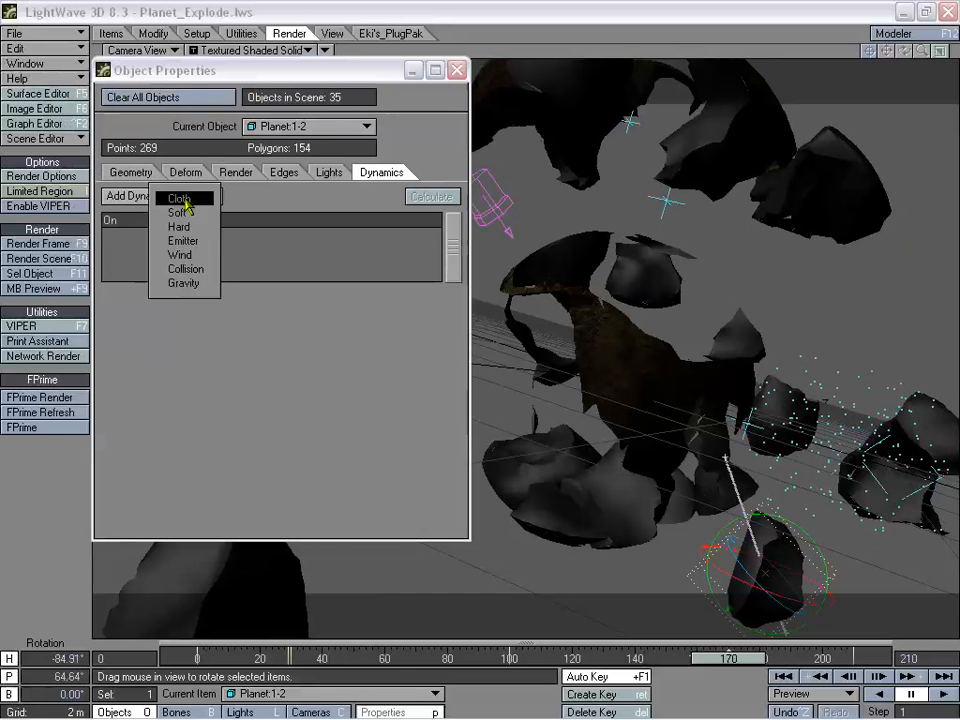
click(190, 241)
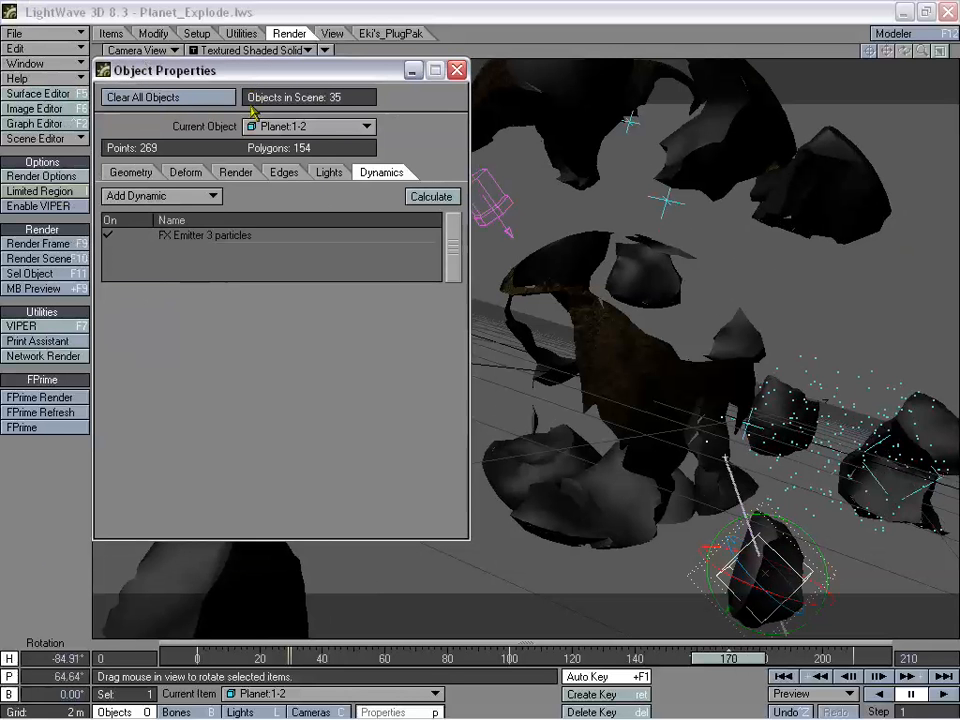
Add a HyperVoxelsDrawing custom object to Planet:1-2 in its geometry properties
drag(240, 72, 284, 114)
click(165, 214)
click(250, 239)
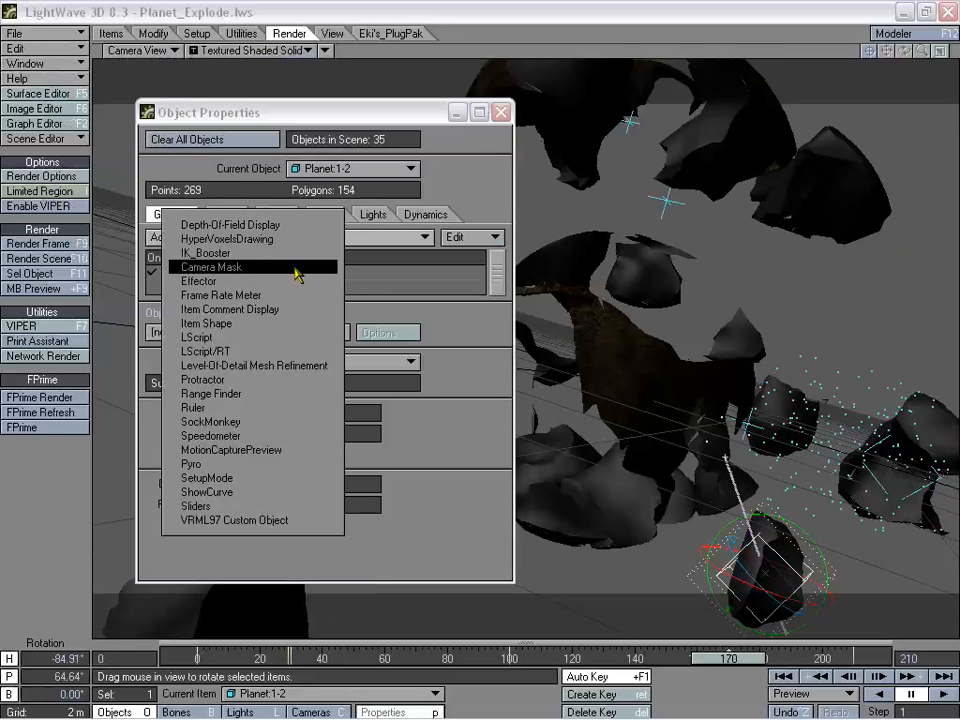
click(277, 242)
Fix the start frame of the particle emitter on Planet:1-2 at frame 100 in its dynamics settings
click(436, 217)
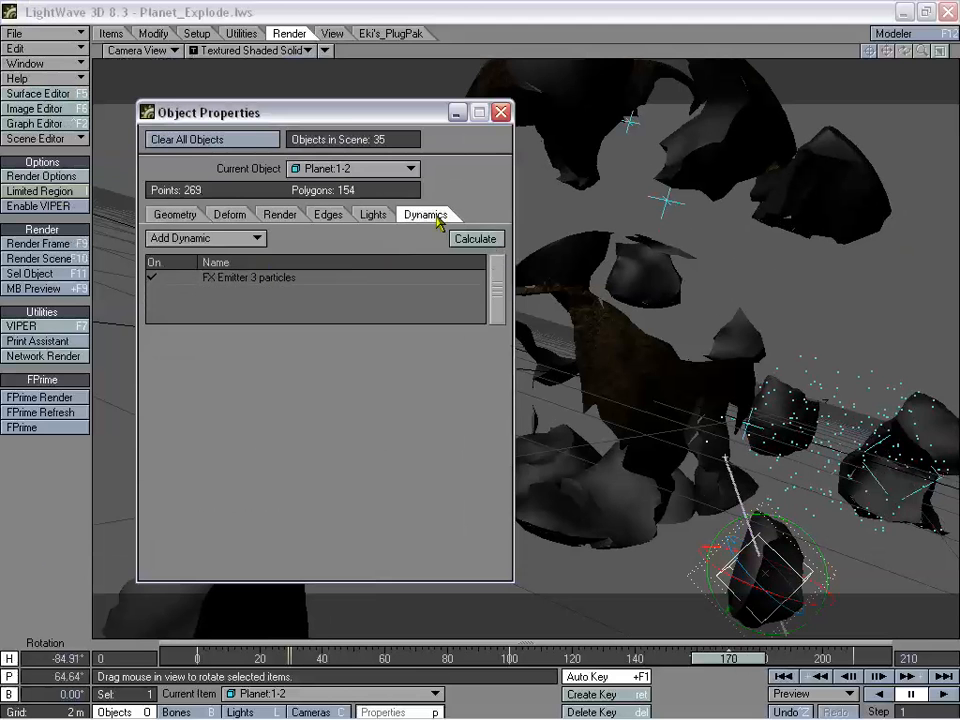
click(268, 280)
drag(343, 111, 250, 65)
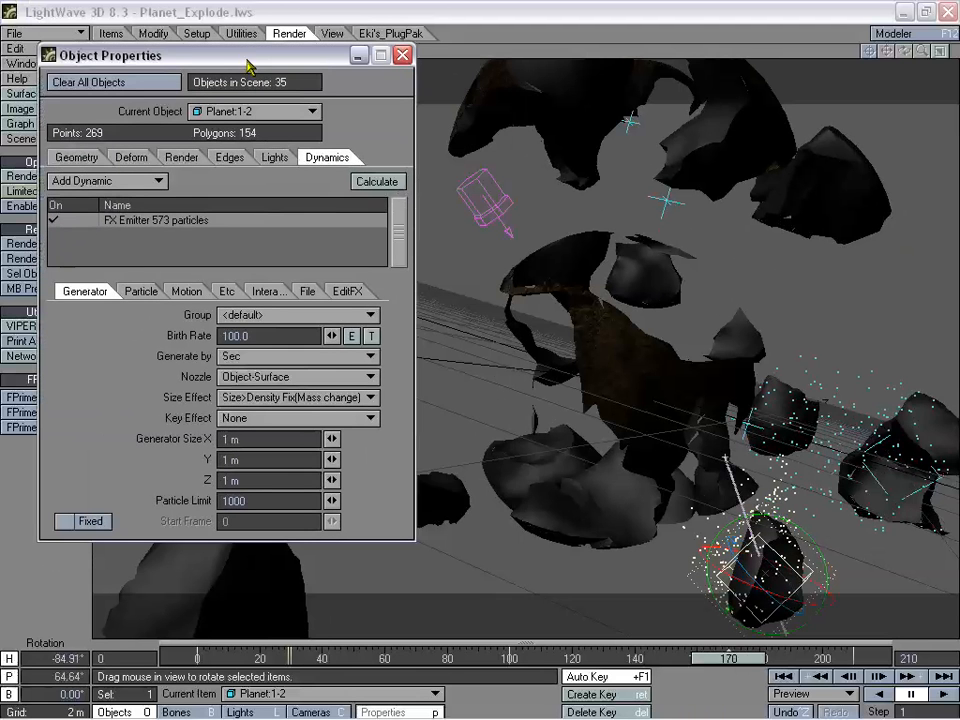
drag(722, 659, 510, 659)
click(92, 521)
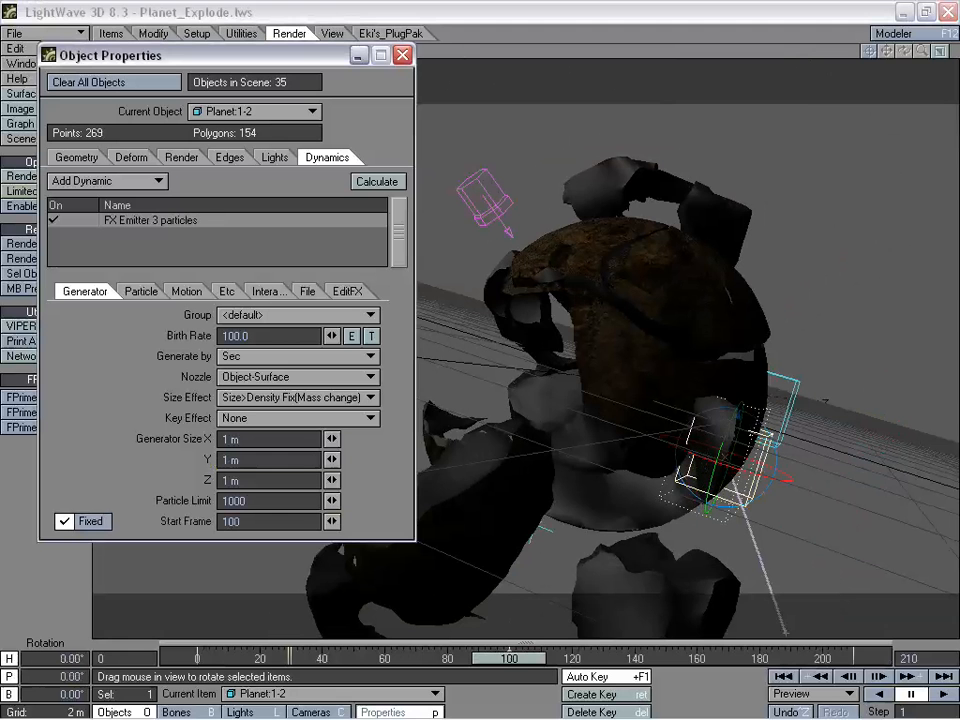
Scrub through the explosion to check the Planet:1-2 particles and set the emitter's birth rate to 75
drag(552, 666, 665, 660)
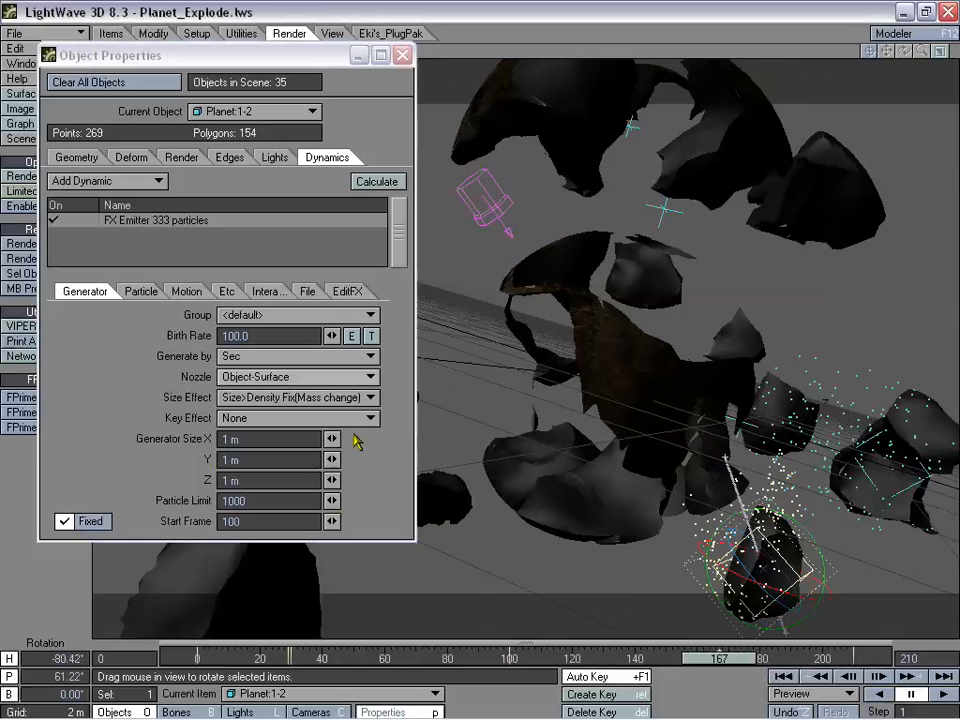
click(140, 291)
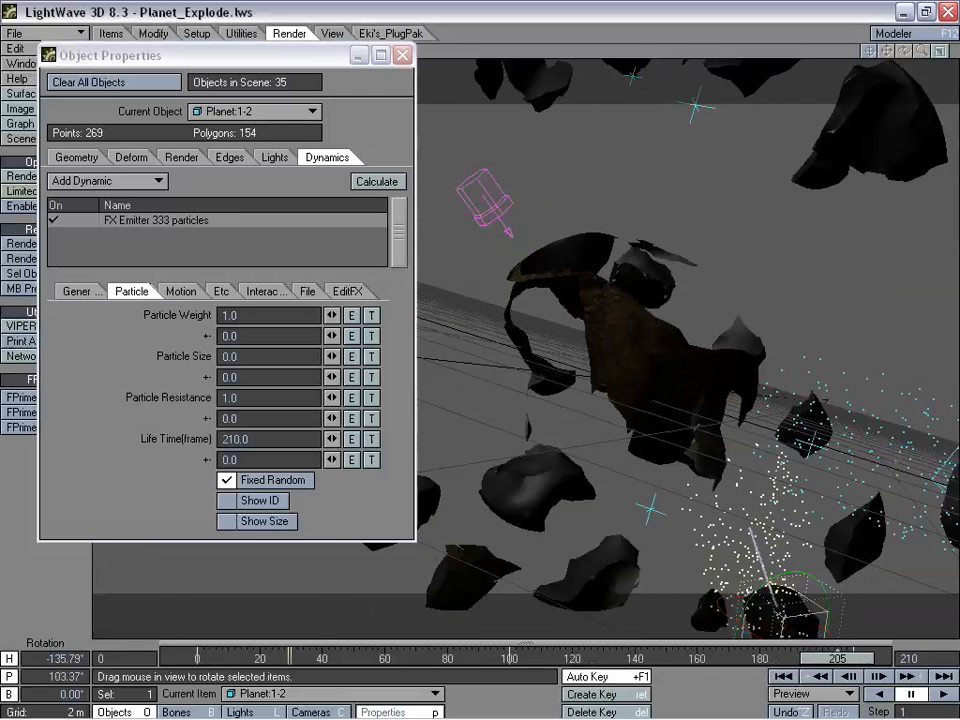
click(98, 292)
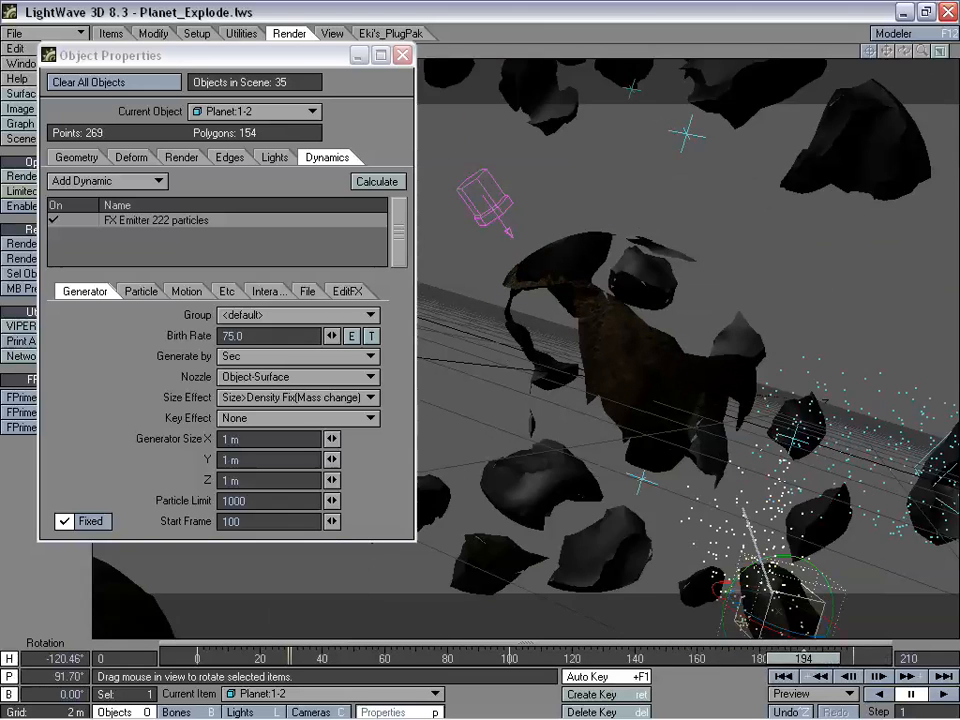
Examine the Planet:1-2 emitter's motion and particle settings, scrub the timeline to review the debris, and close the object properties
click(172, 290)
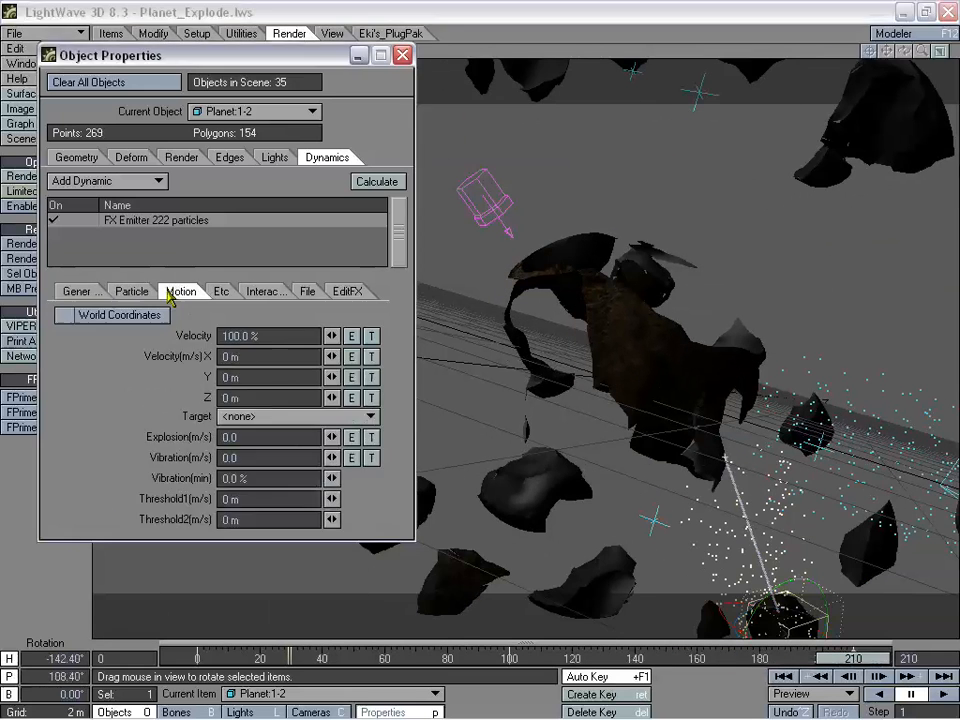
click(135, 291)
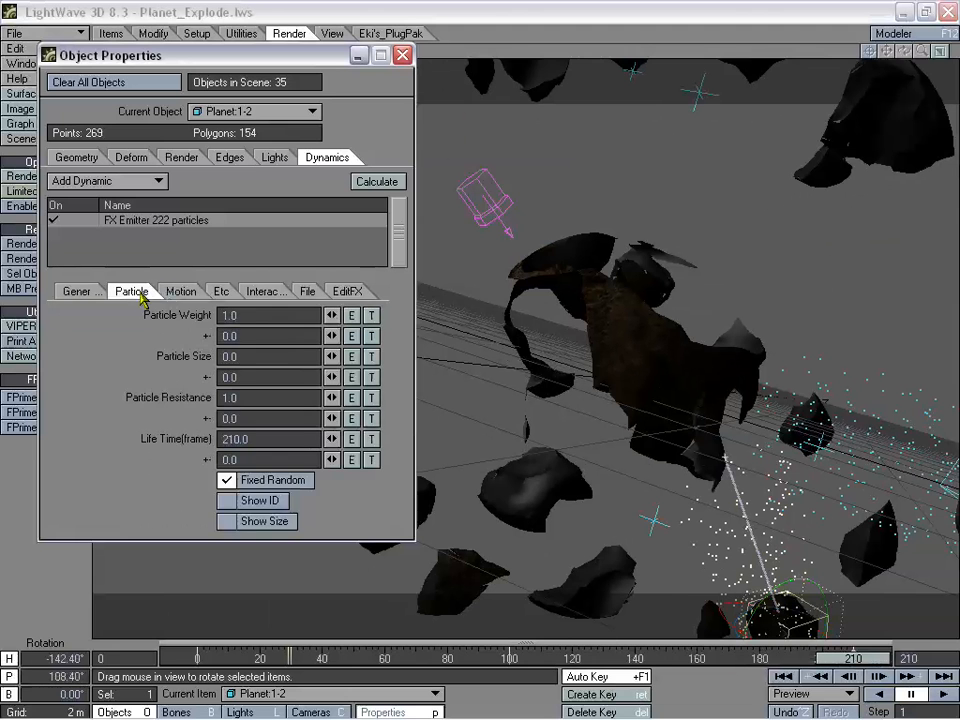
click(183, 292)
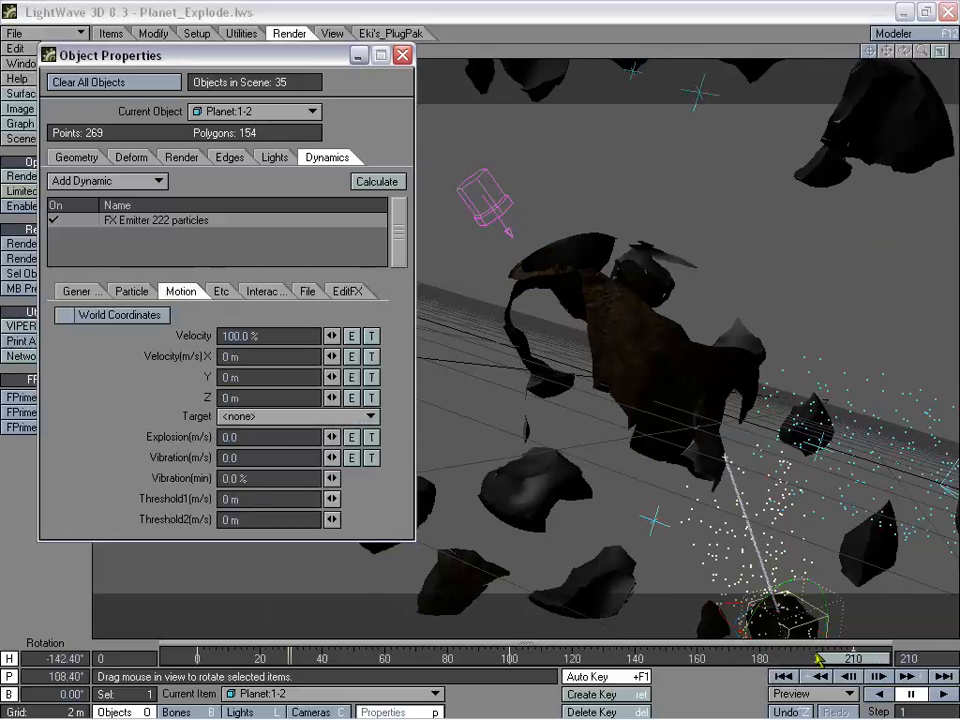
click(848, 677)
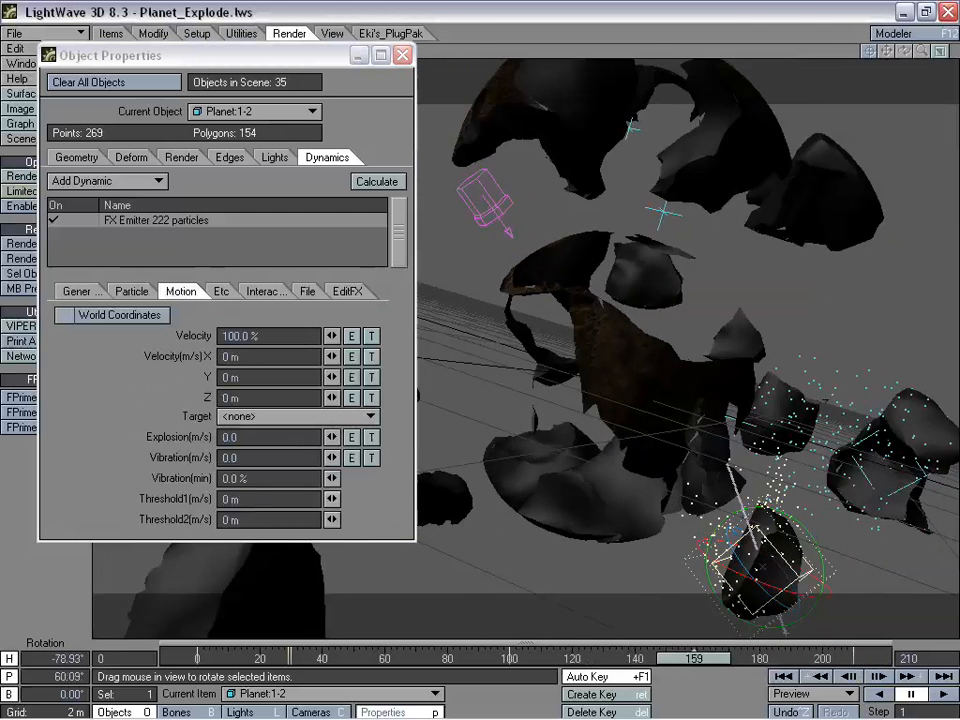
drag(487, 658, 660, 660)
click(402, 55)
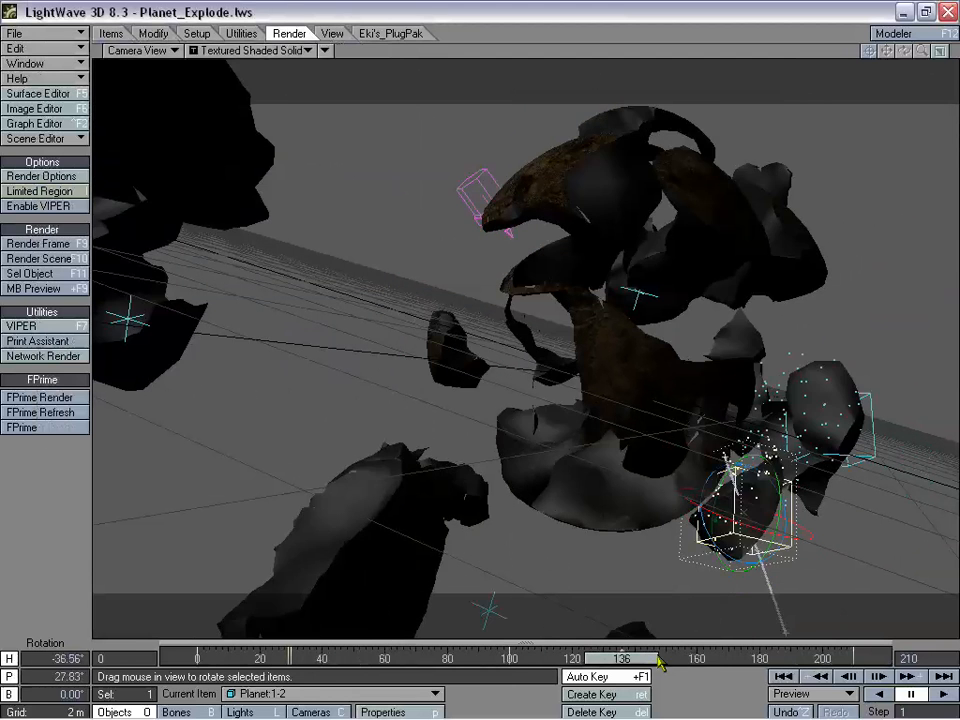
Select the fragment Planet:1-3, open its object properties and add an Emitter dynamic to it
click(300, 693)
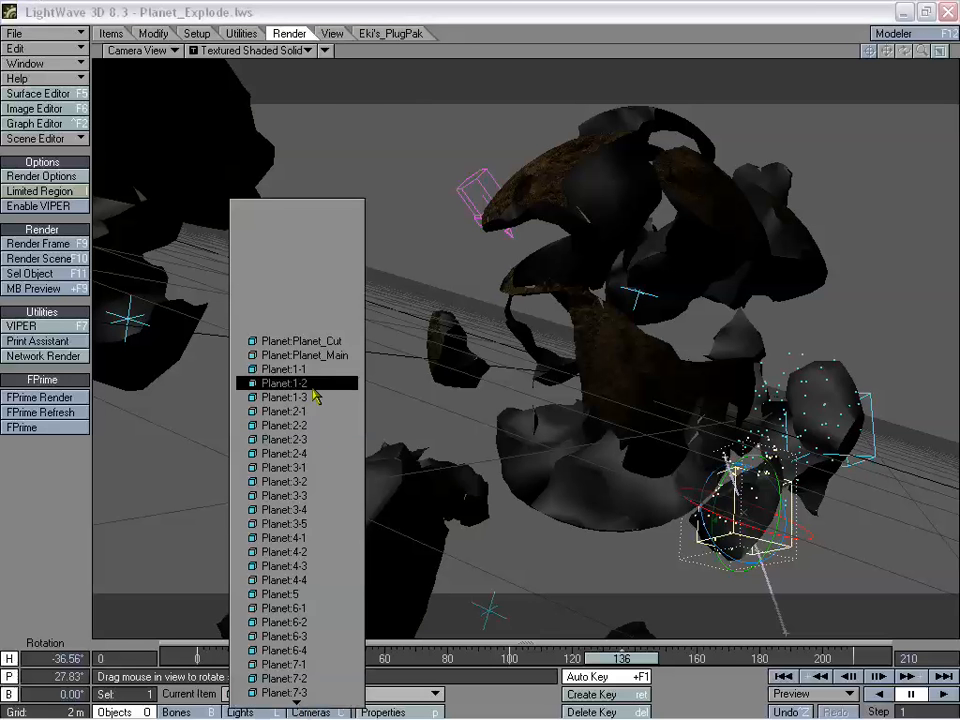
click(313, 398)
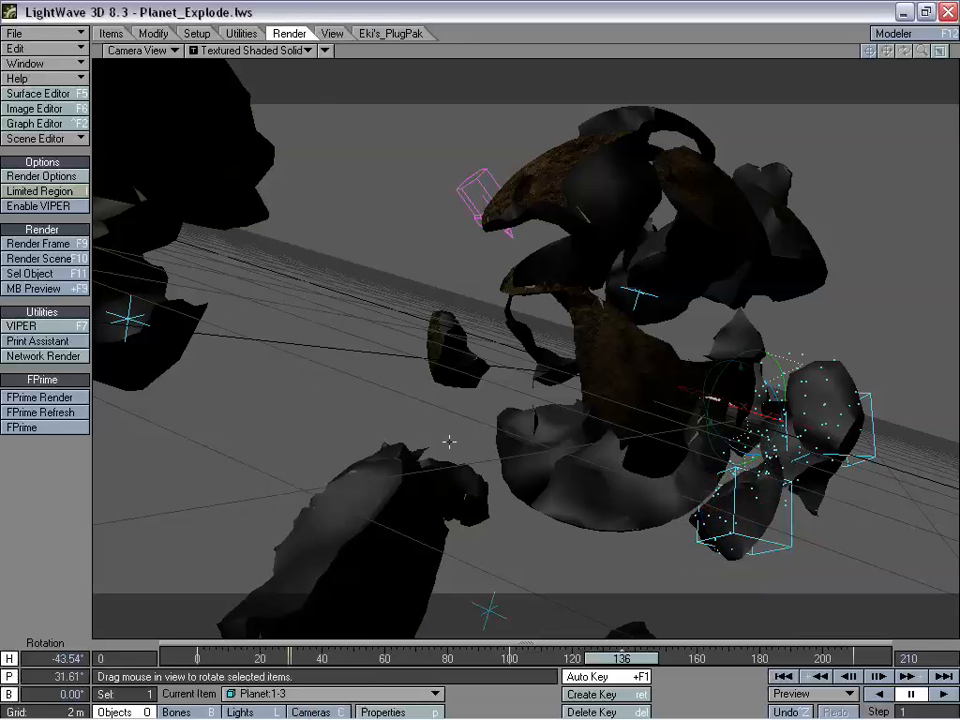
key(p)
click(122, 184)
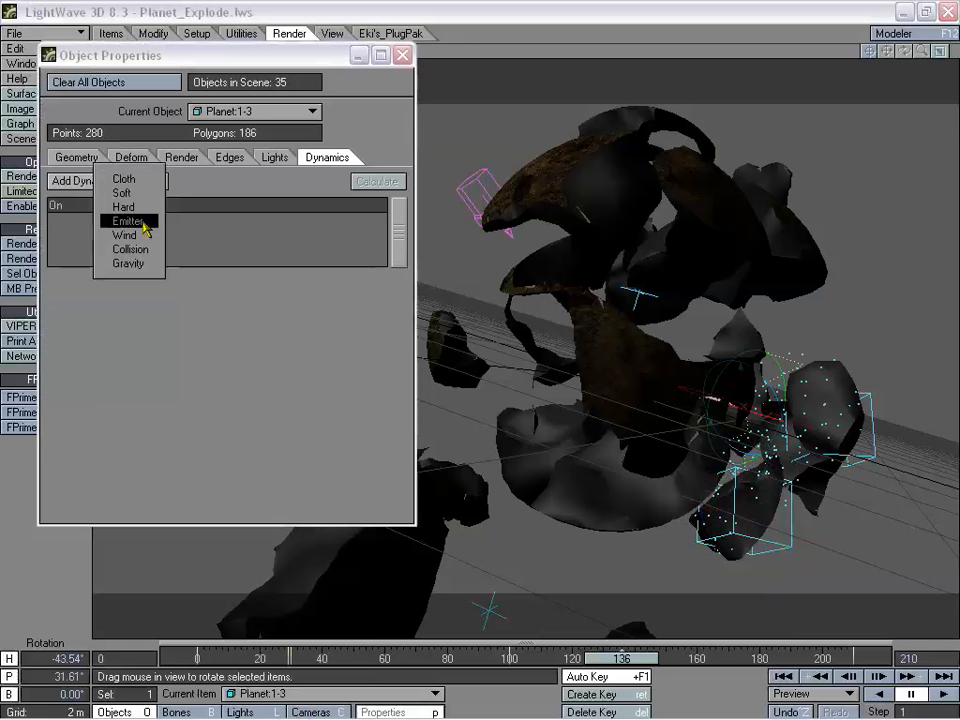
click(143, 232)
Add a HyperVoxelsDrawing custom object to Planet:1-3 in its geometry properties
click(76, 157)
click(125, 180)
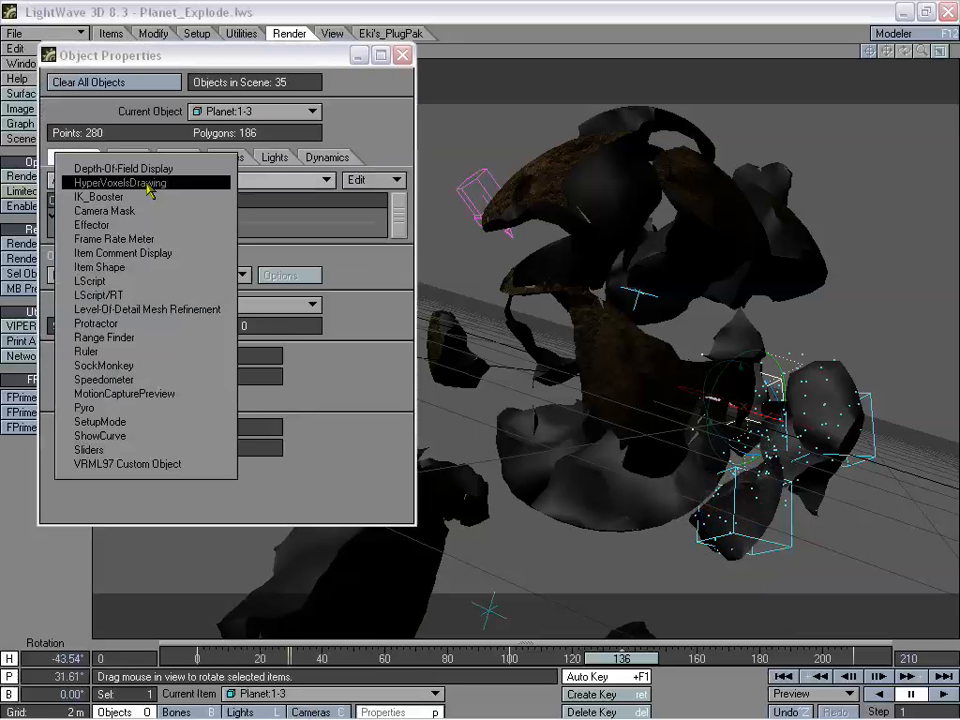
click(161, 183)
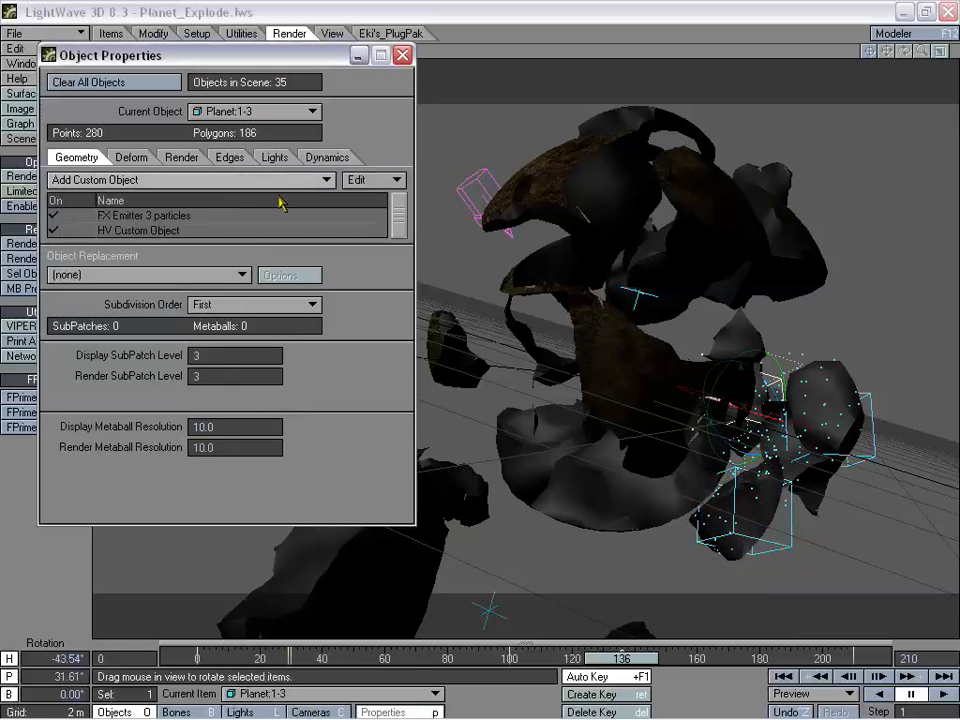
Examine the custom object and dynamics lists of Planet:1-3
click(320, 162)
drag(182, 54, 217, 104)
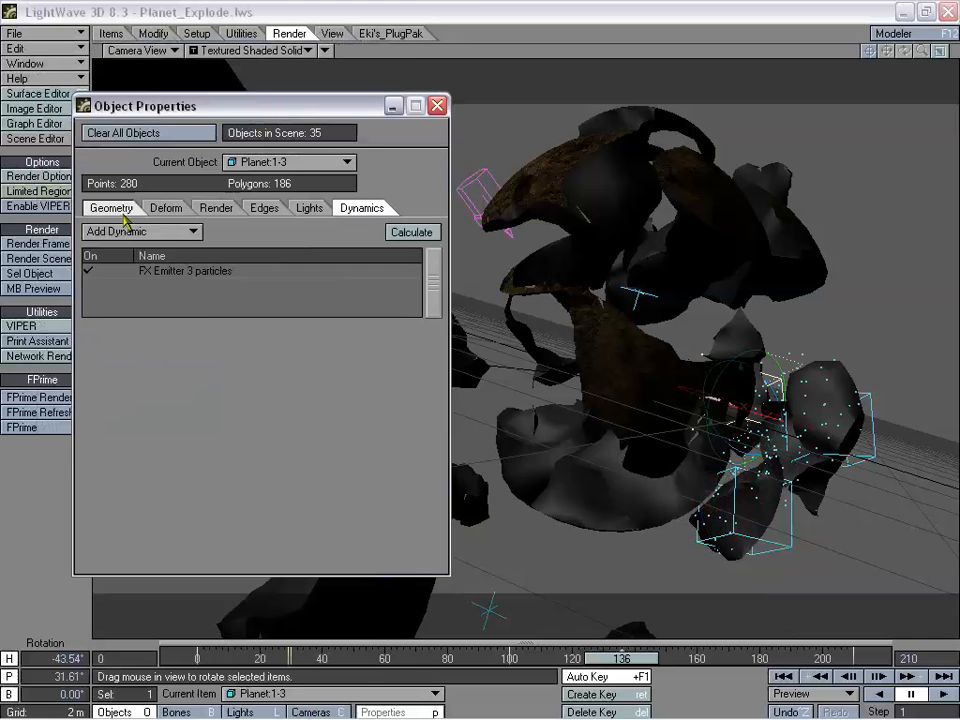
click(111, 207)
click(204, 236)
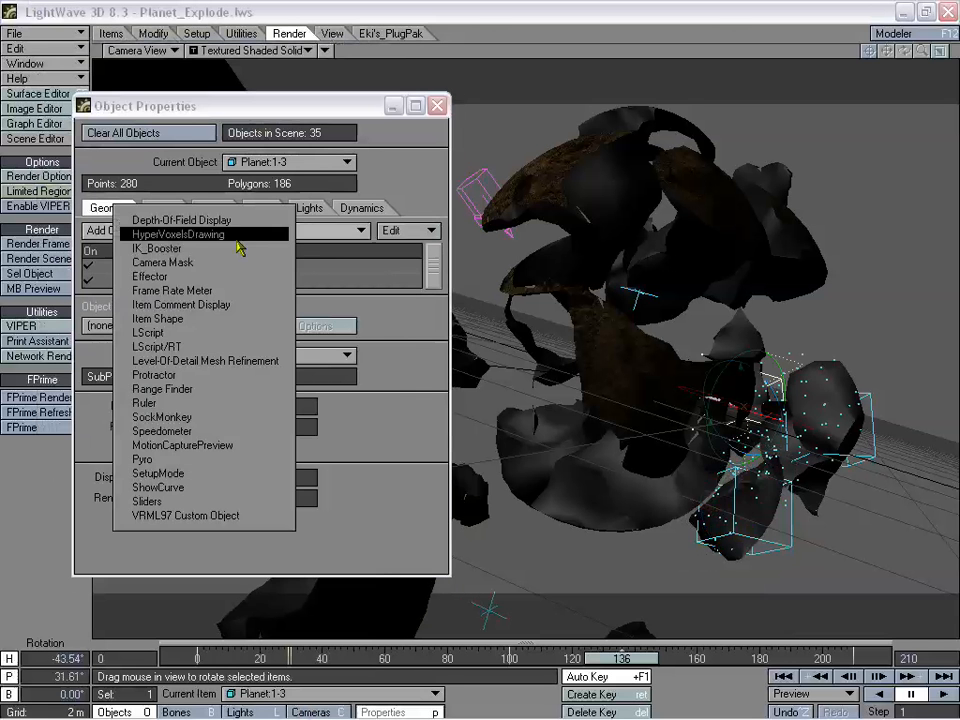
click(420, 284)
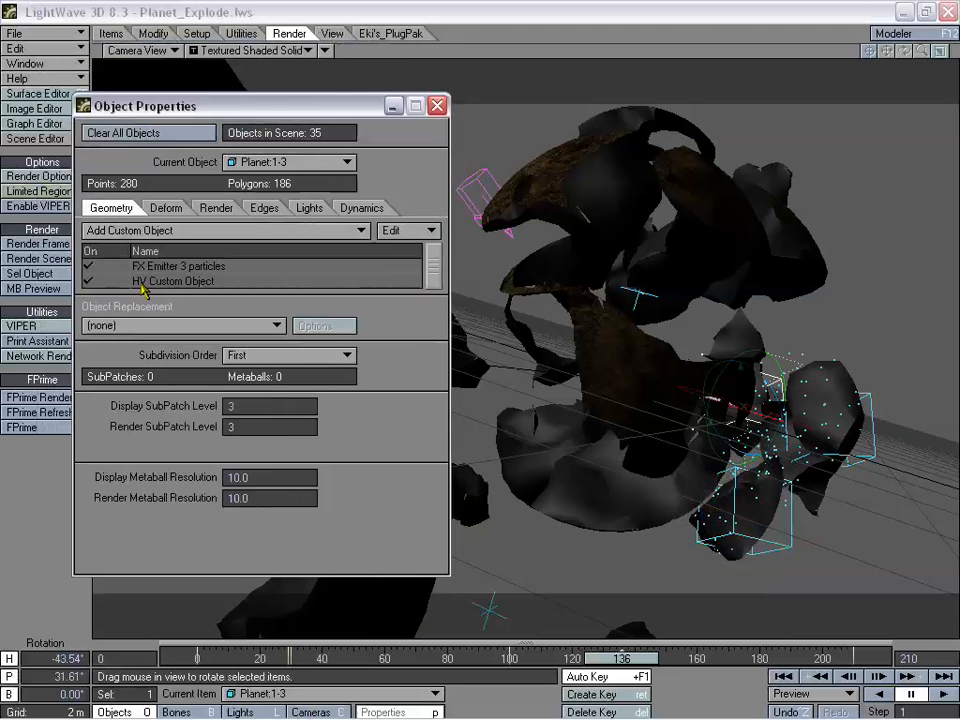
click(355, 208)
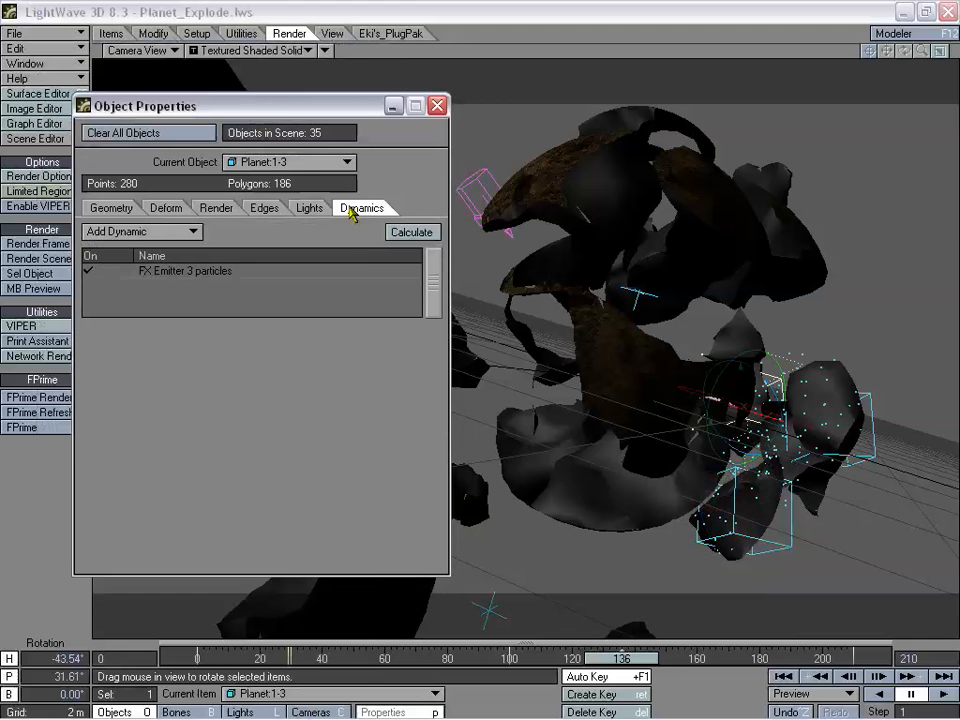
drag(285, 106, 255, 134)
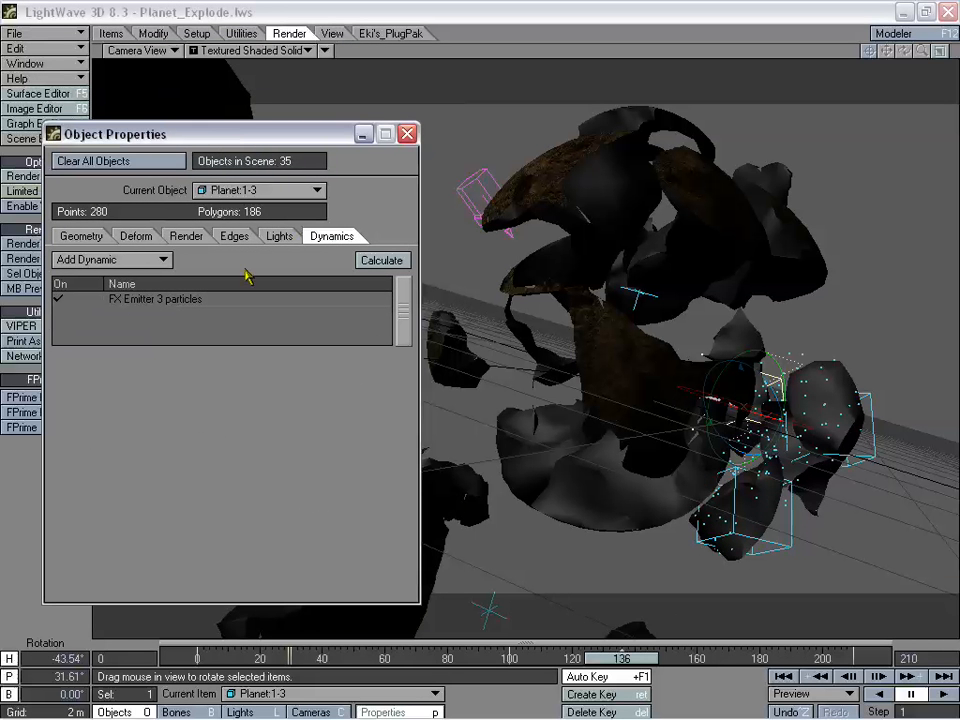
click(81, 236)
click(334, 235)
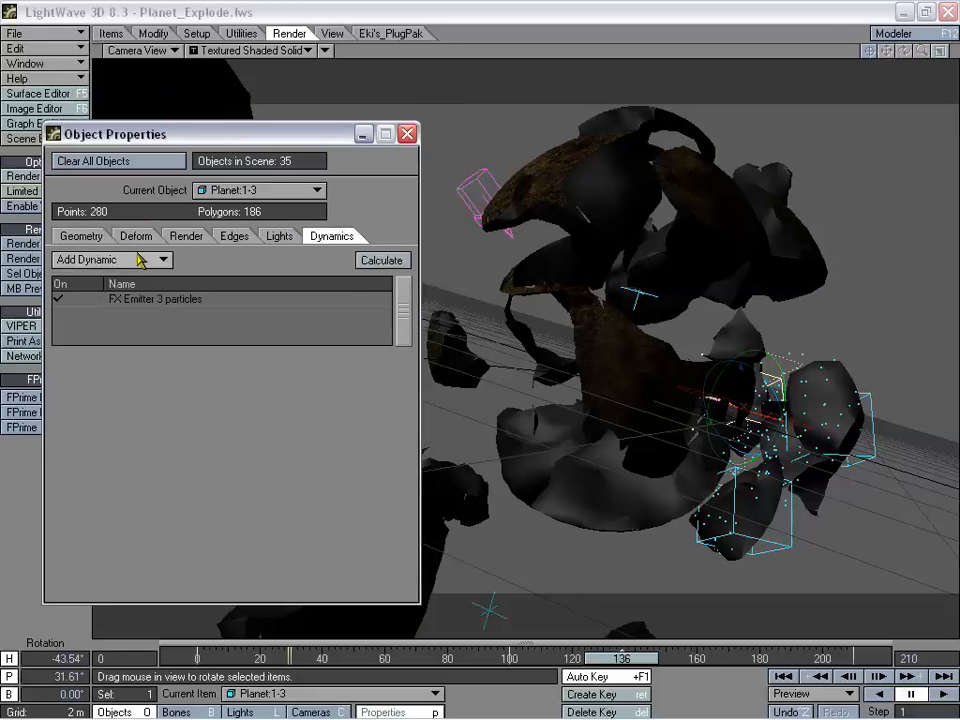
Fix the start frame of the Planet:1-3 emitter at frame 100 and scrub the timeline to check its particles
drag(621, 664, 703, 664)
click(186, 304)
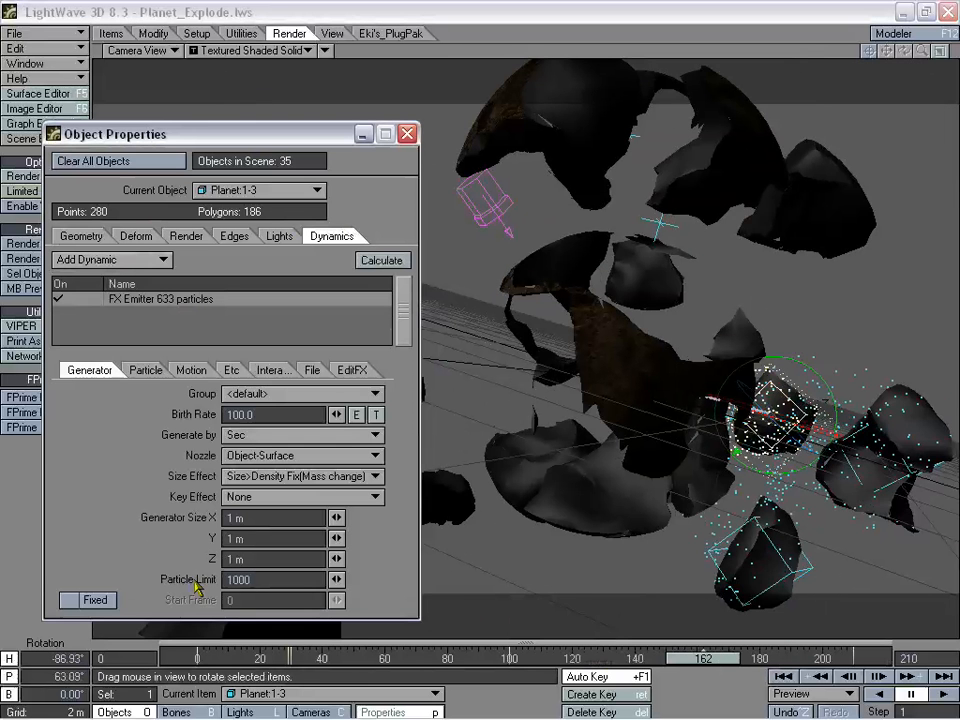
drag(675, 661, 708, 655)
click(92, 600)
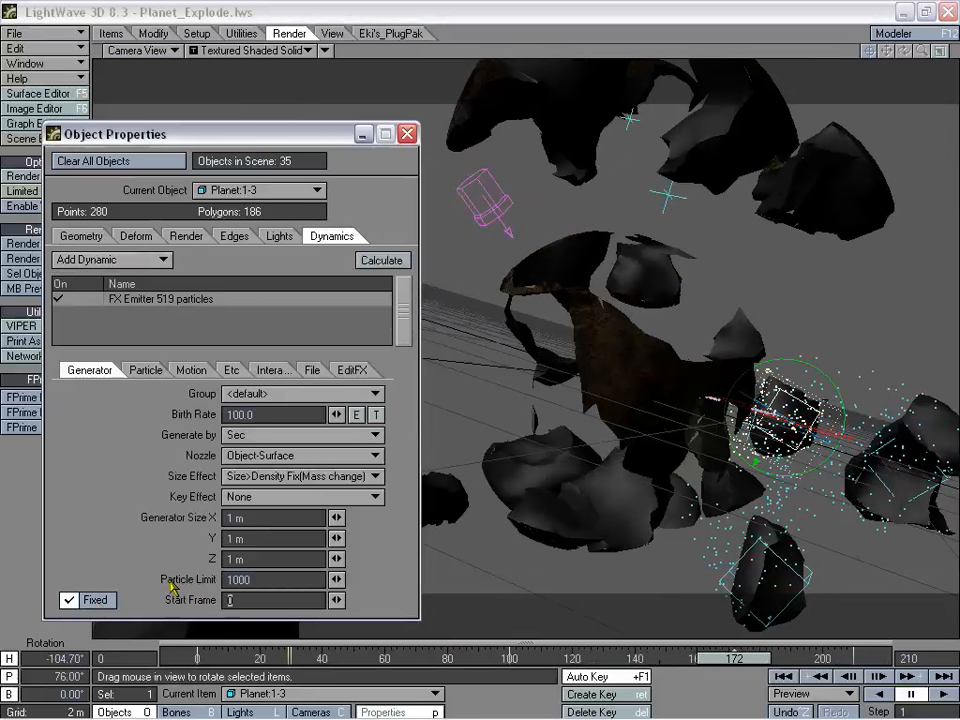
mouse_move(723, 661)
mouse_down()
mouse_move(434, 661)
mouse_move(726, 661)
mouse_up()
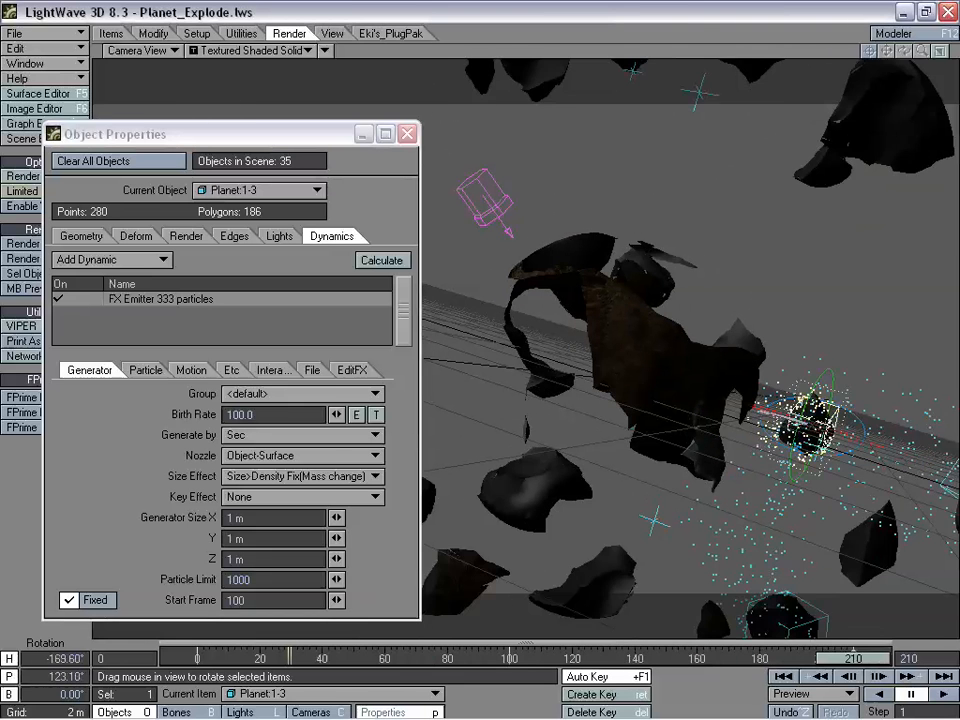
Review the Planet:1-3 emitter's particle settings, set its birth rate to 85, and close the object properties
click(140, 370)
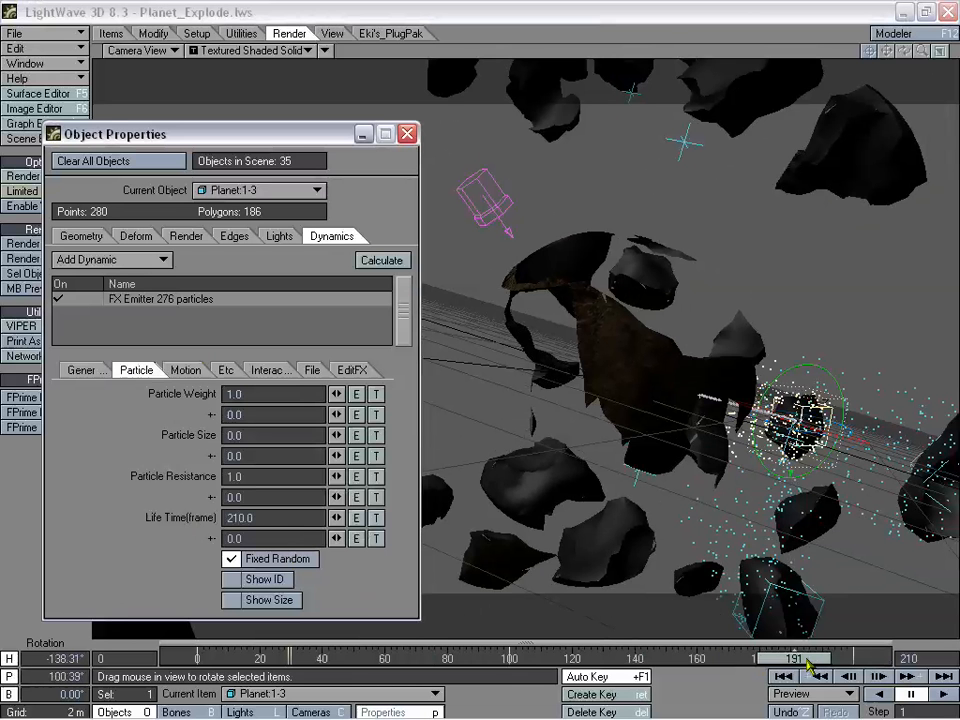
mouse_move(808, 665)
mouse_down()
mouse_move(265, 660)
mouse_move(854, 660)
mouse_move(636, 660)
mouse_move(851, 660)
mouse_move(812, 662)
mouse_up()
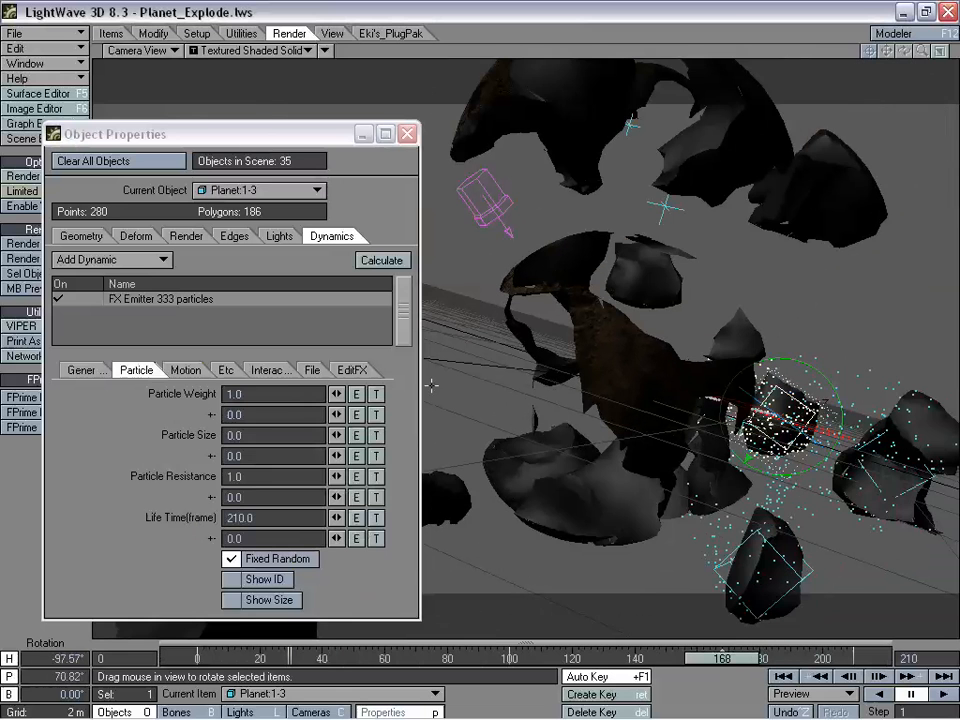
click(88, 371)
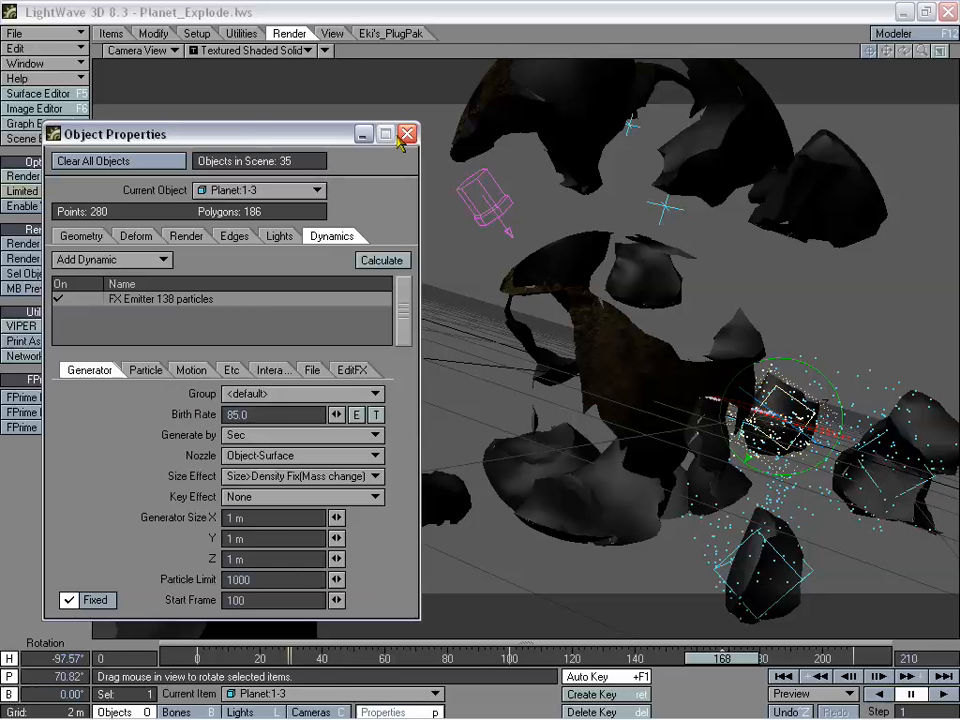
key(p)
Scrub the timeline back and forth through the explosion to examine the particles trailing from the fragments
drag(722, 659, 692, 660)
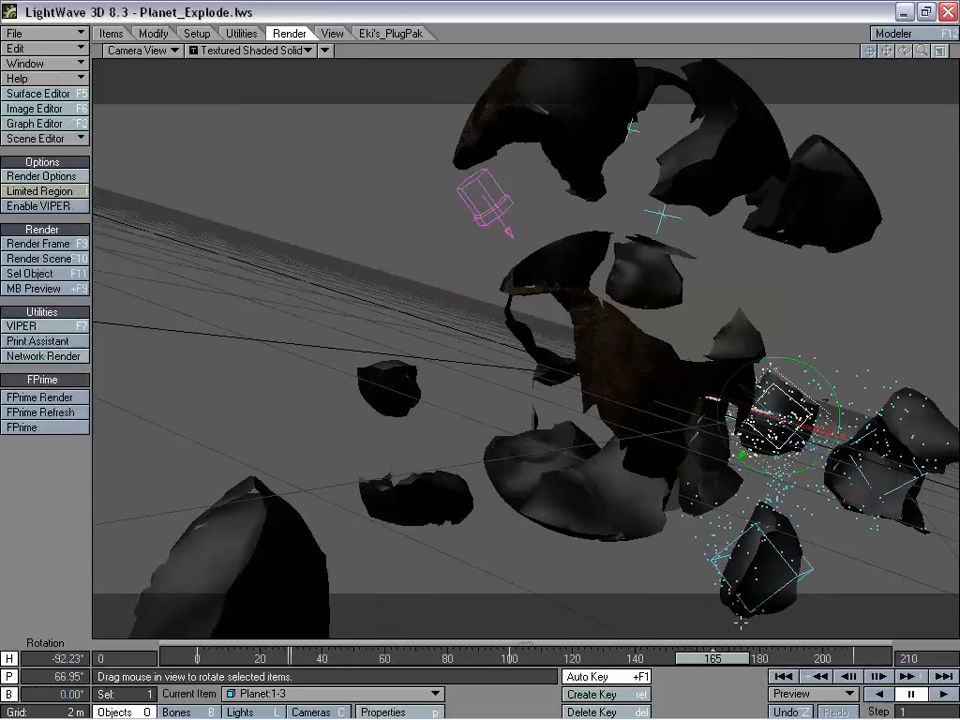
drag(716, 660, 744, 659)
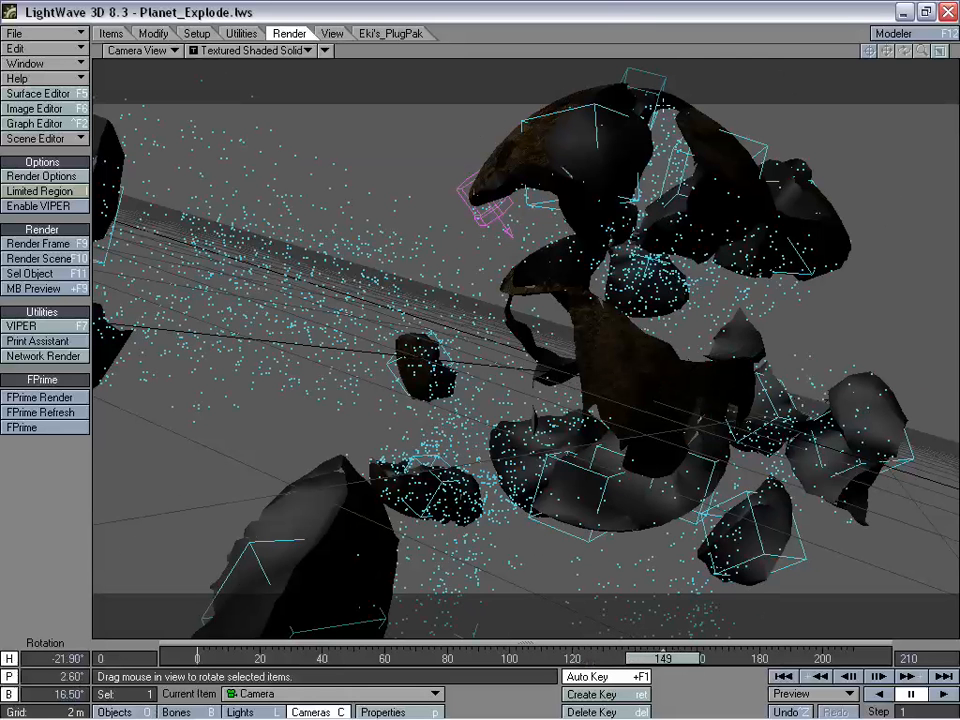
mouse_move(663, 659)
mouse_down()
mouse_move(291, 659)
mouse_move(848, 661)
mouse_up()
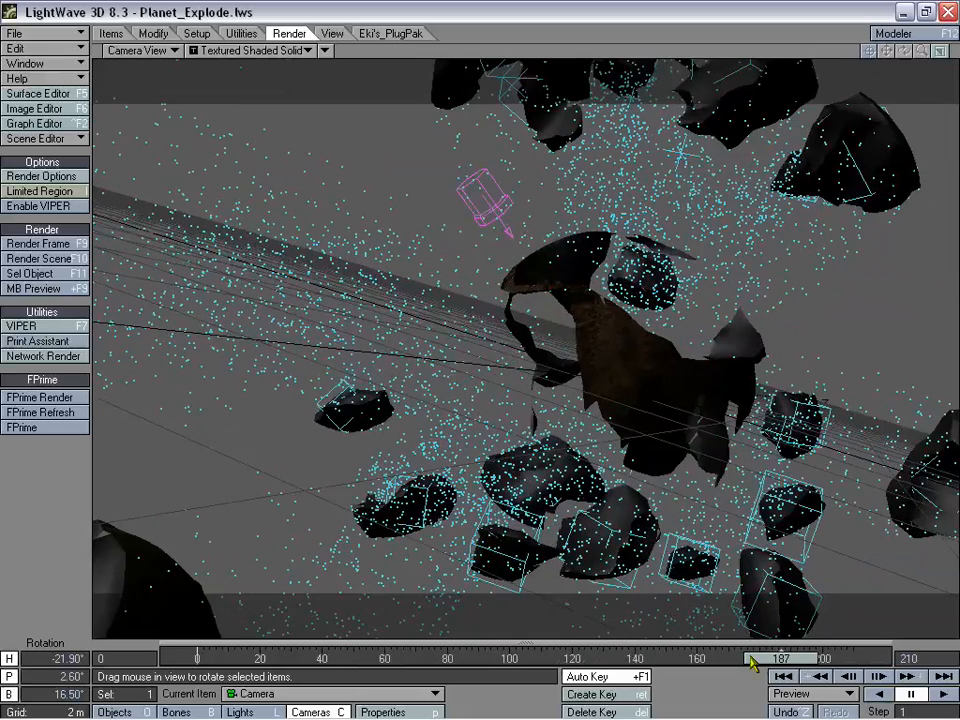
drag(752, 663, 543, 659)
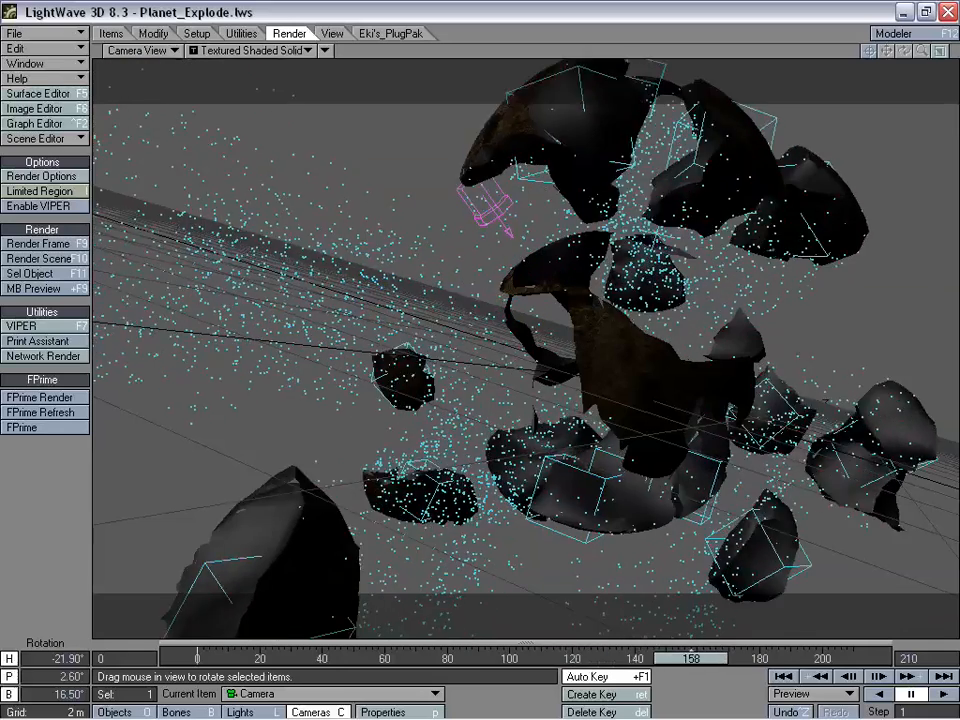
drag(668, 664, 622, 662)
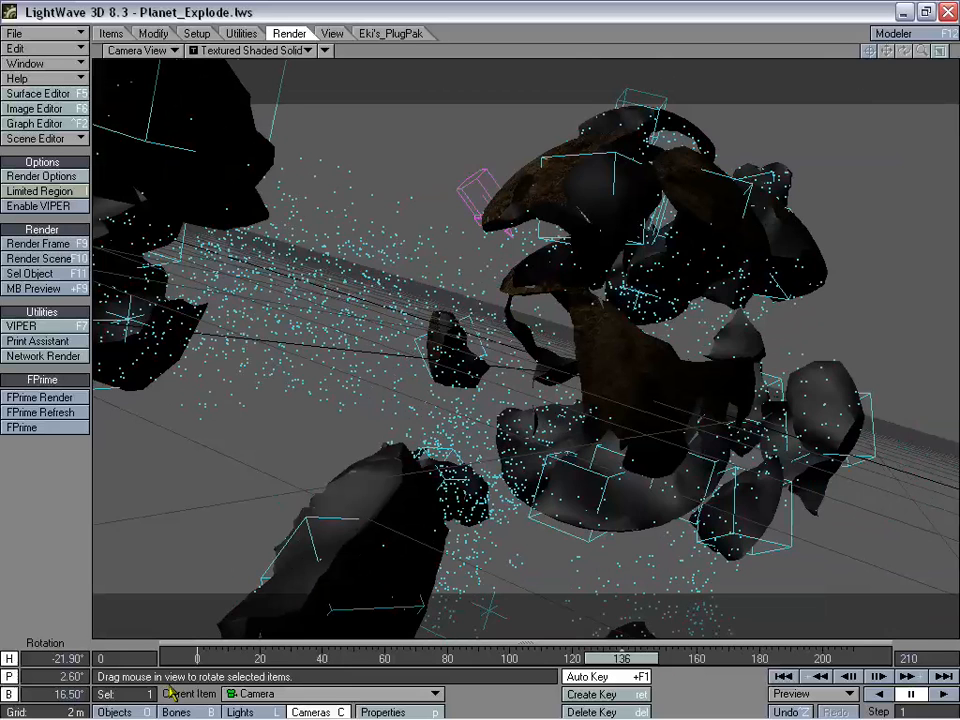
Select the fragment Planet:3-1 at frame 126 and open the volumetric effects settings
click(143, 712)
mouse_move(606, 655)
mouse_down()
mouse_move(800, 656)
mouse_move(516, 656)
mouse_move(862, 657)
mouse_move(279, 657)
mouse_move(728, 657)
mouse_move(553, 657)
mouse_move(591, 657)
mouse_up()
click(181, 328)
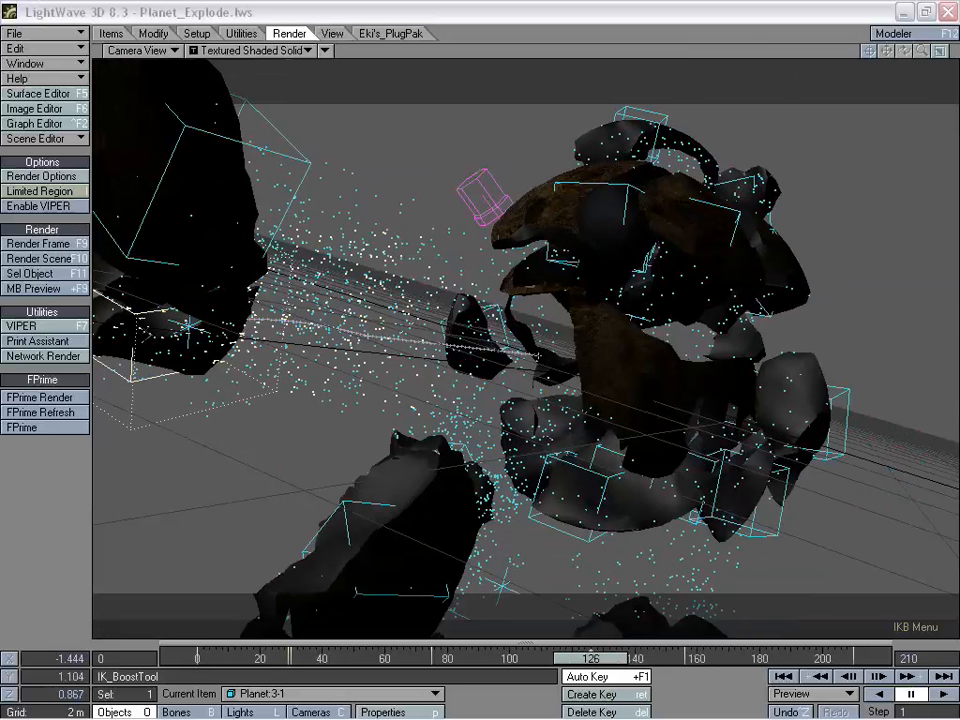
drag(959, 242, 703, 186)
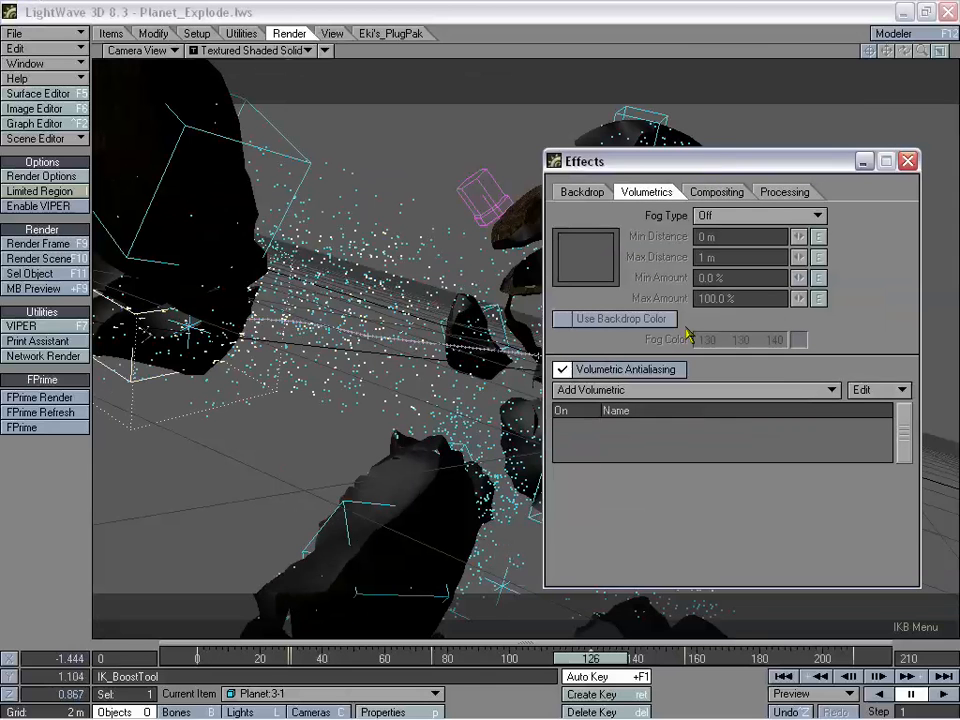
Add a HyperVoxels volumetric effect to the scene and move the effects window out of the way
click(688, 397)
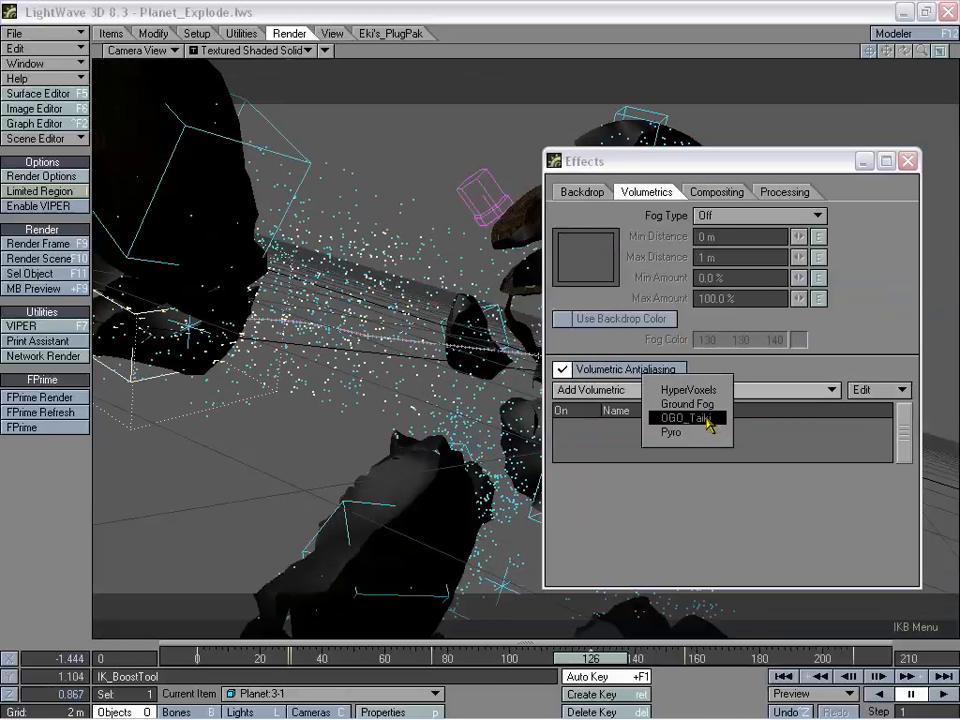
click(707, 393)
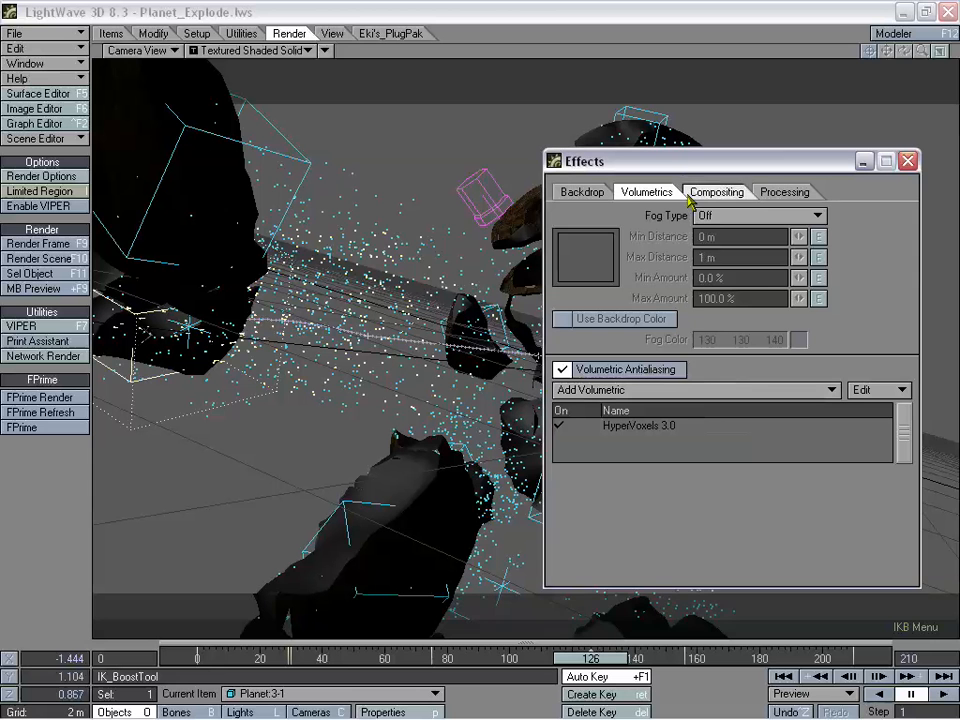
drag(677, 170, 690, 200)
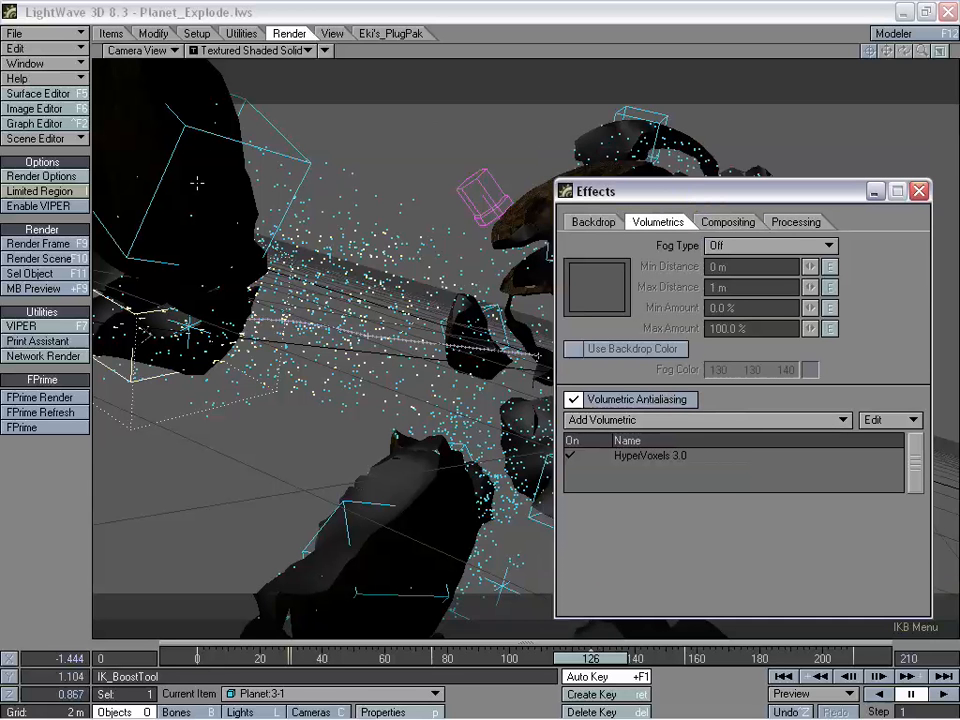
Enable VIPER, open its preview window beside the effects window, and return to the volumetric effects settings
click(62, 205)
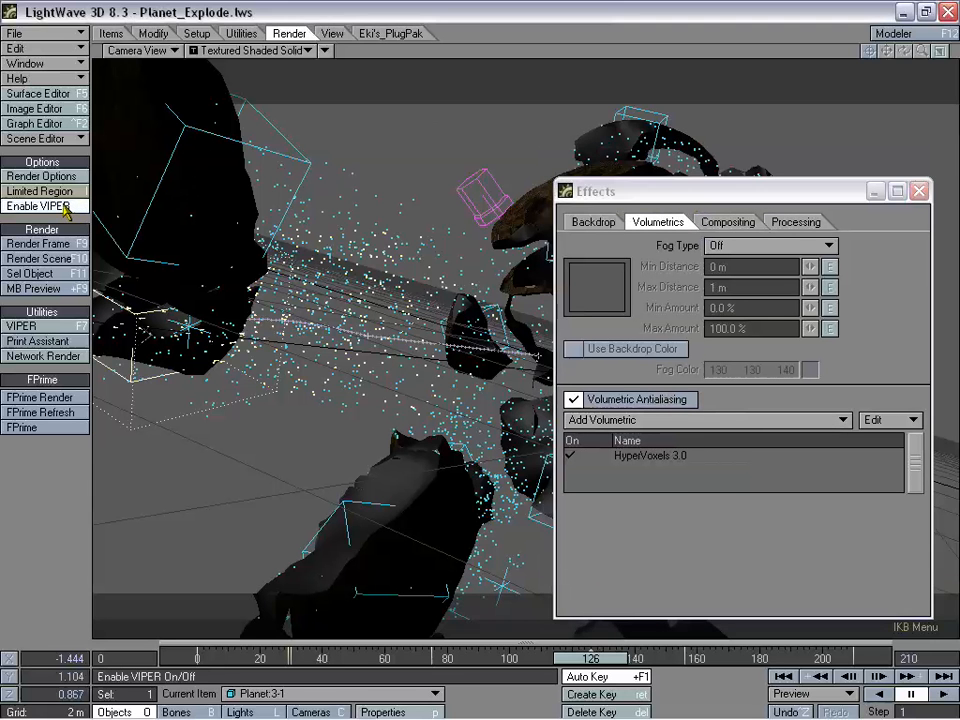
key(ctrl+F7)
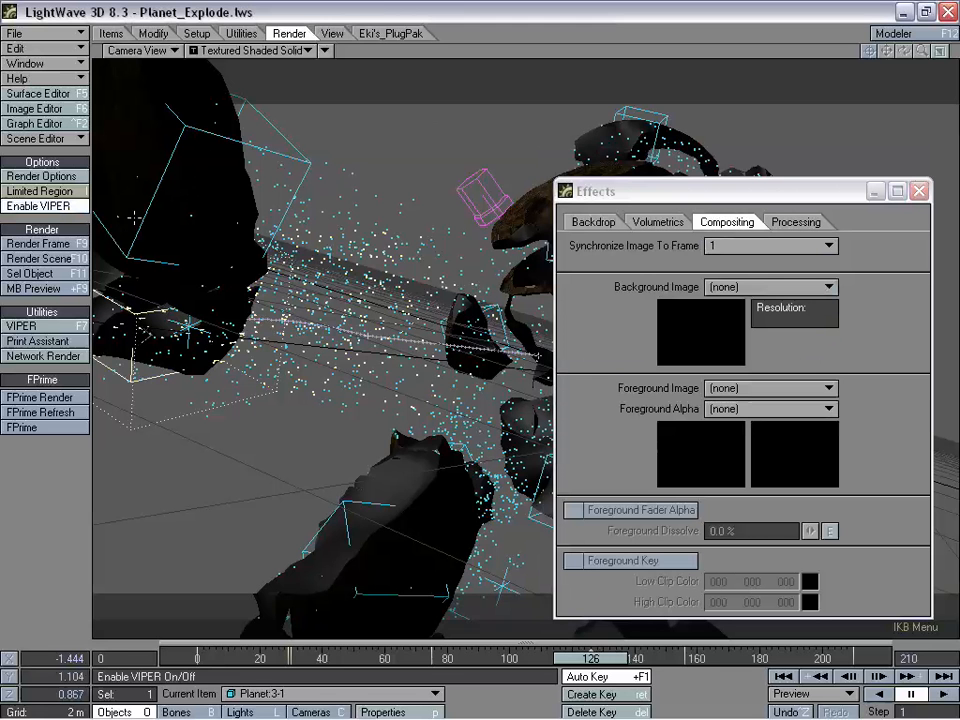
key(F7)
drag(268, 318, 160, 320)
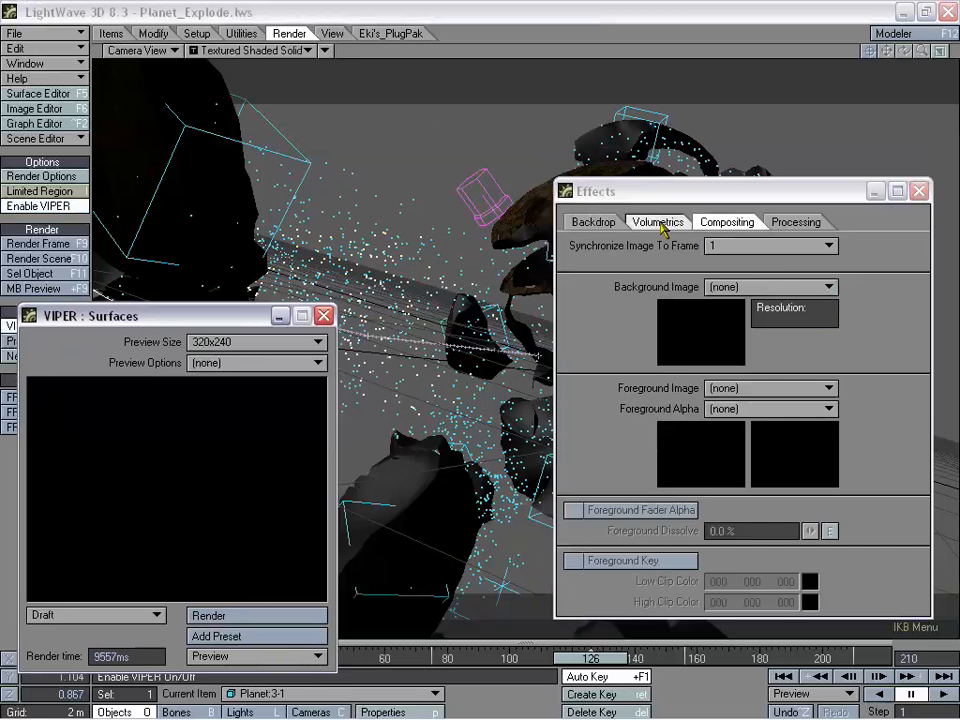
click(657, 222)
drag(256, 318, 272, 340)
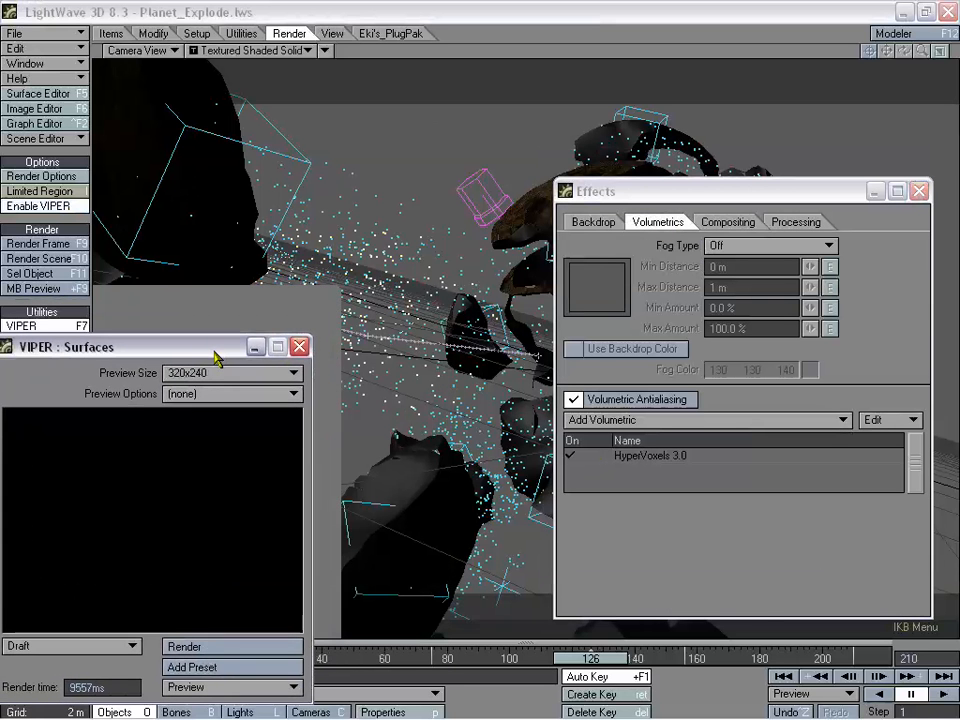
Open the HyperVoxels settings and activate them for Planet:3-1, keeping the VIPER preview visible alongside
double_click(670, 457)
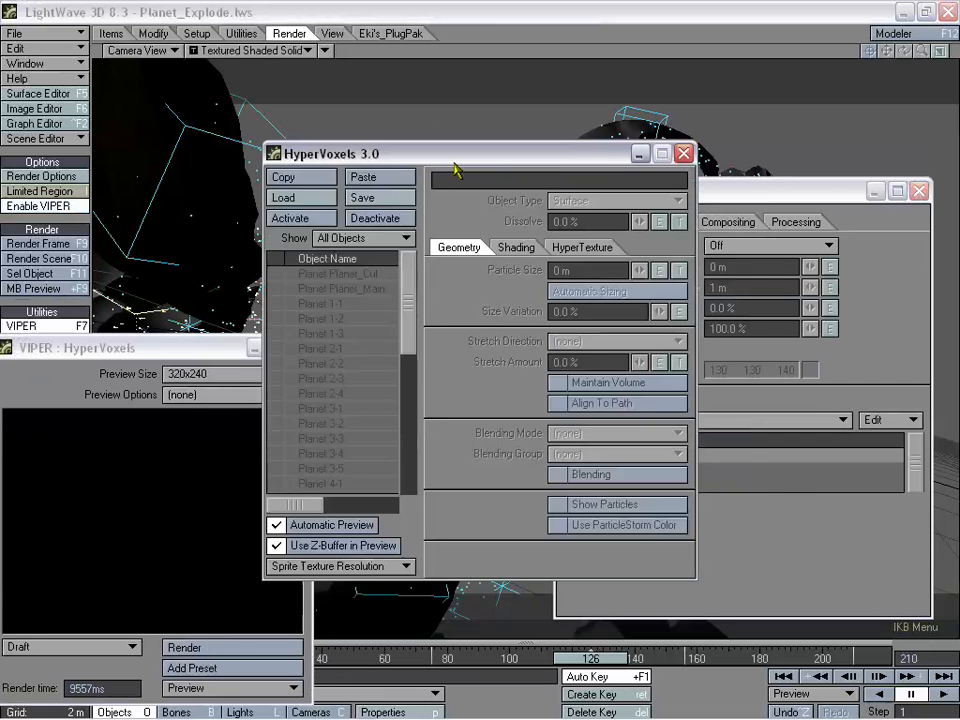
drag(453, 168, 655, 166)
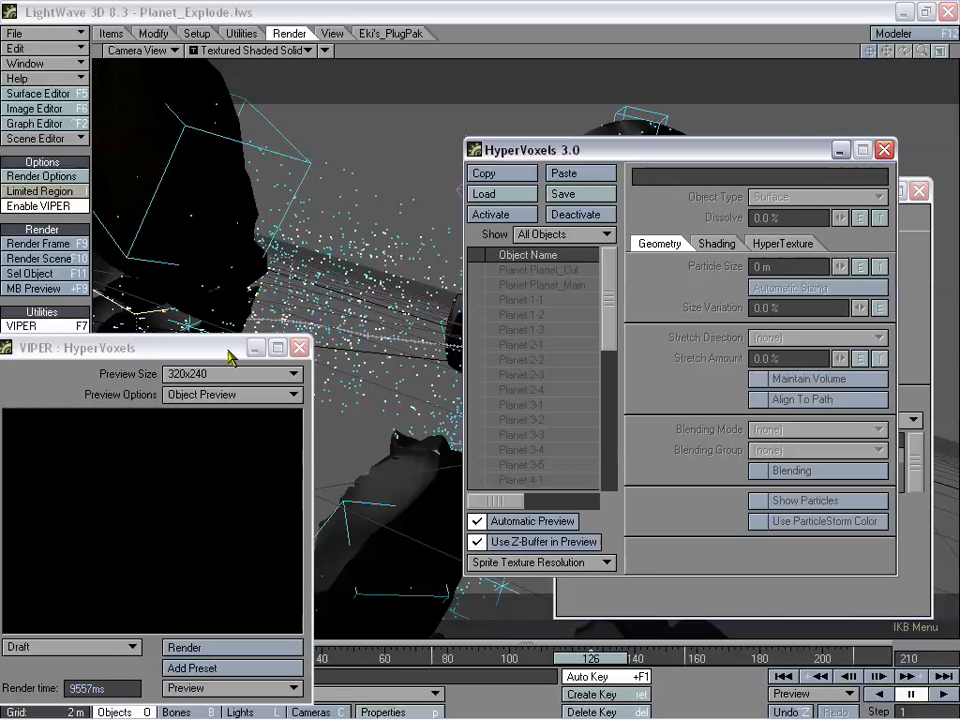
drag(229, 355, 249, 302)
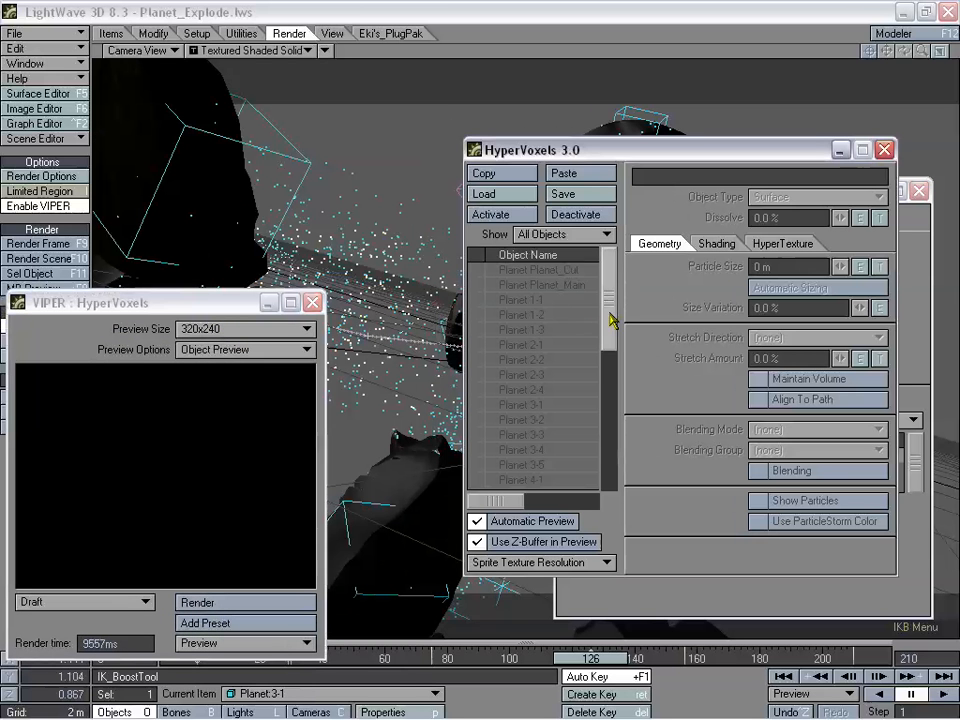
drag(609, 313, 604, 370)
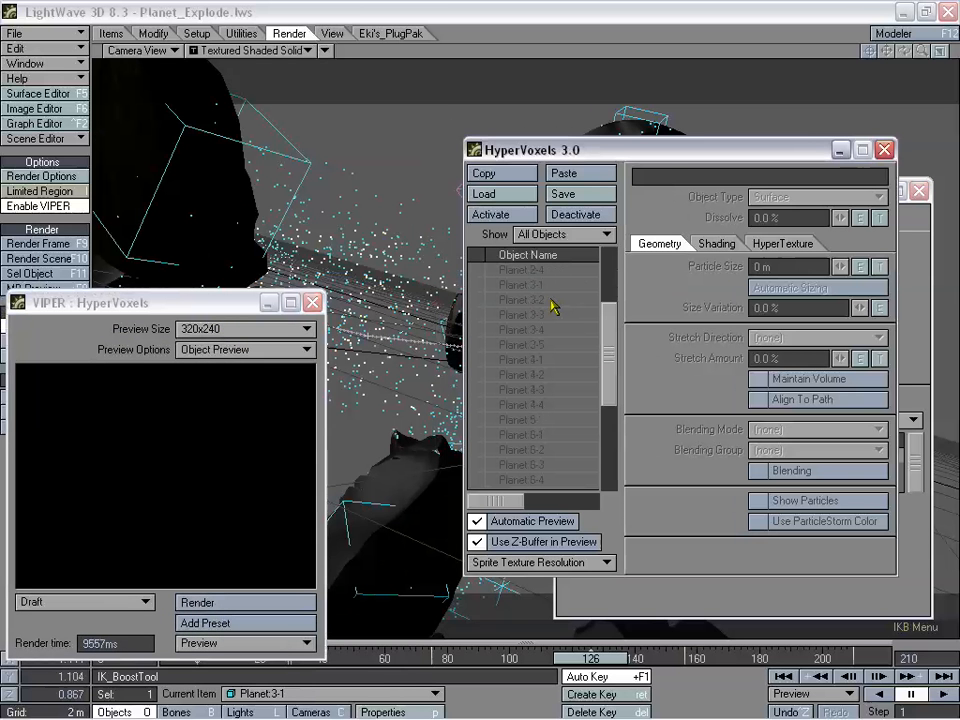
double_click(550, 285)
drag(200, 308, 262, 244)
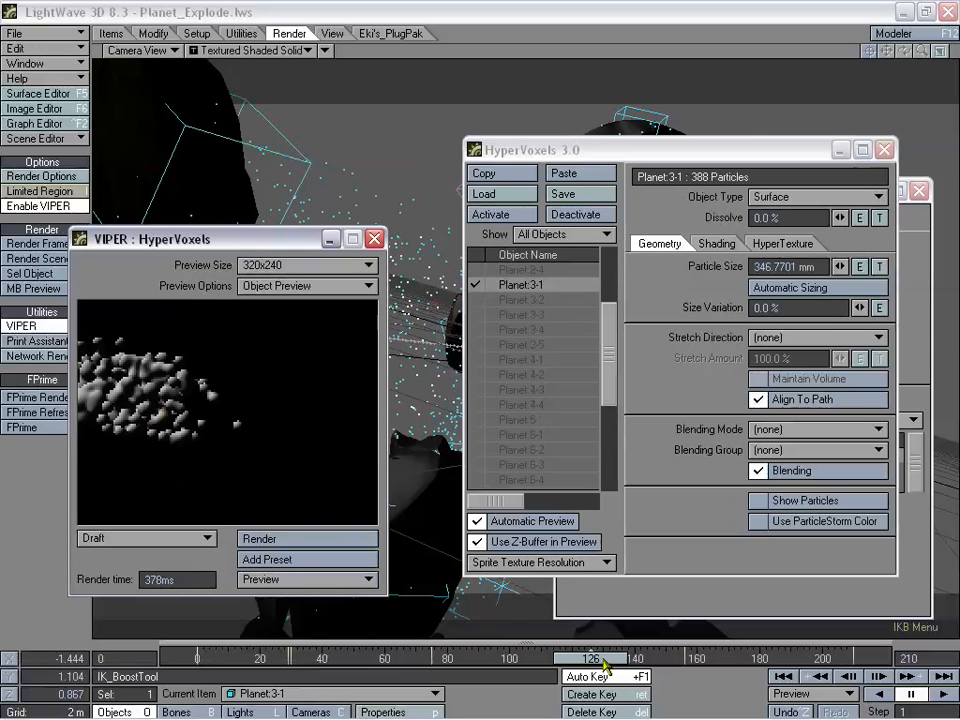
Scrub the timeline back to frame 91 and re-render the VIPER preview to check the voxels on Planet:3-1
drag(603, 660, 468, 660)
click(325, 540)
click(340, 542)
click(321, 541)
click(365, 540)
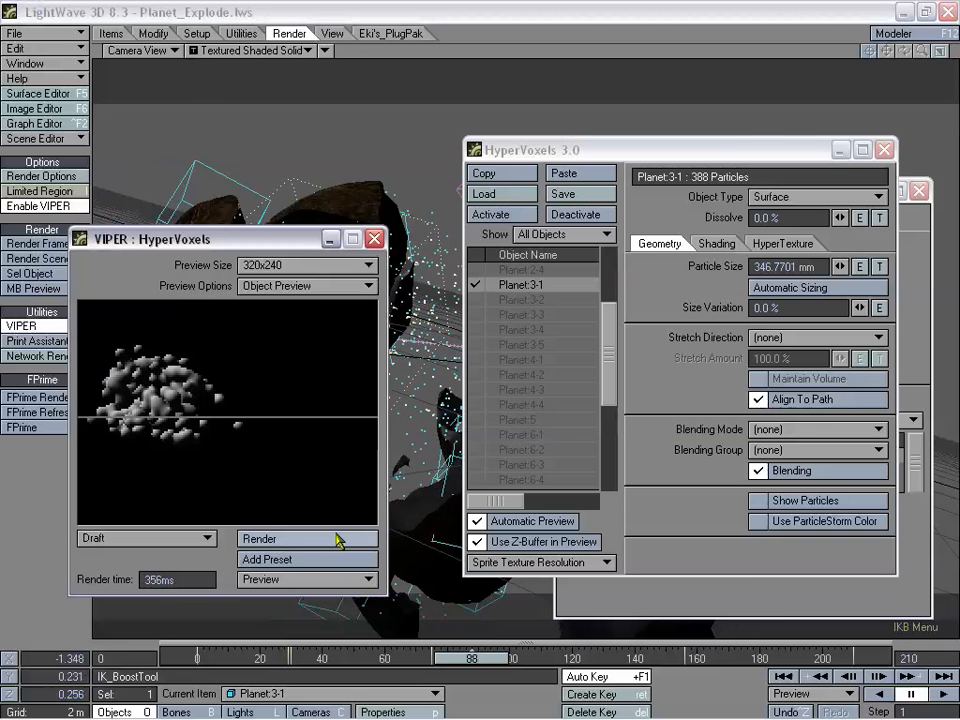
click(472, 660)
drag(472, 660, 482, 660)
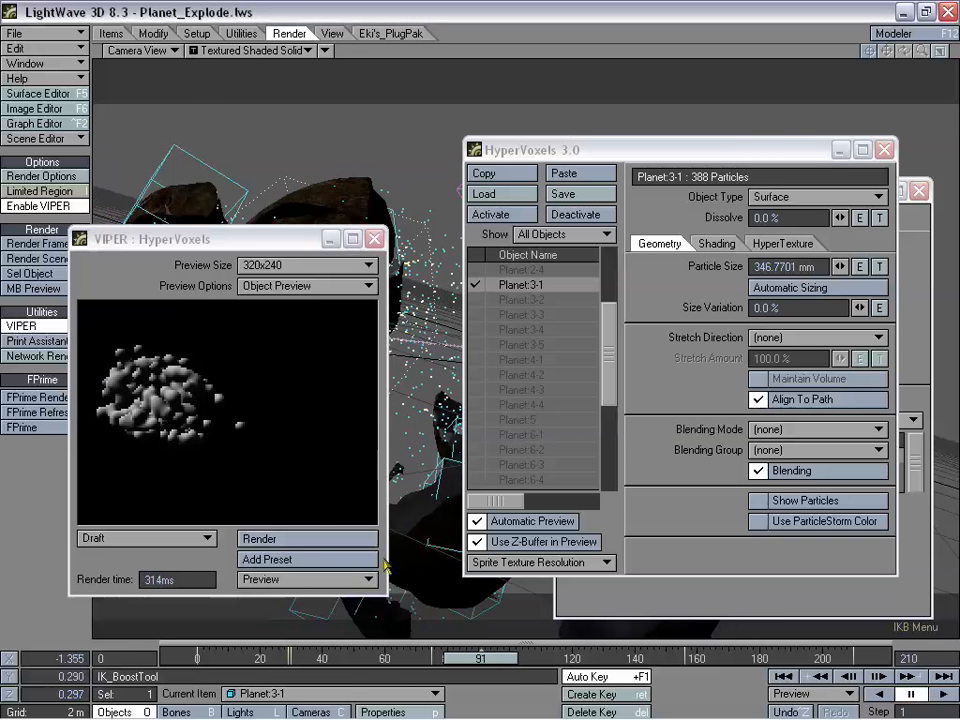
click(332, 541)
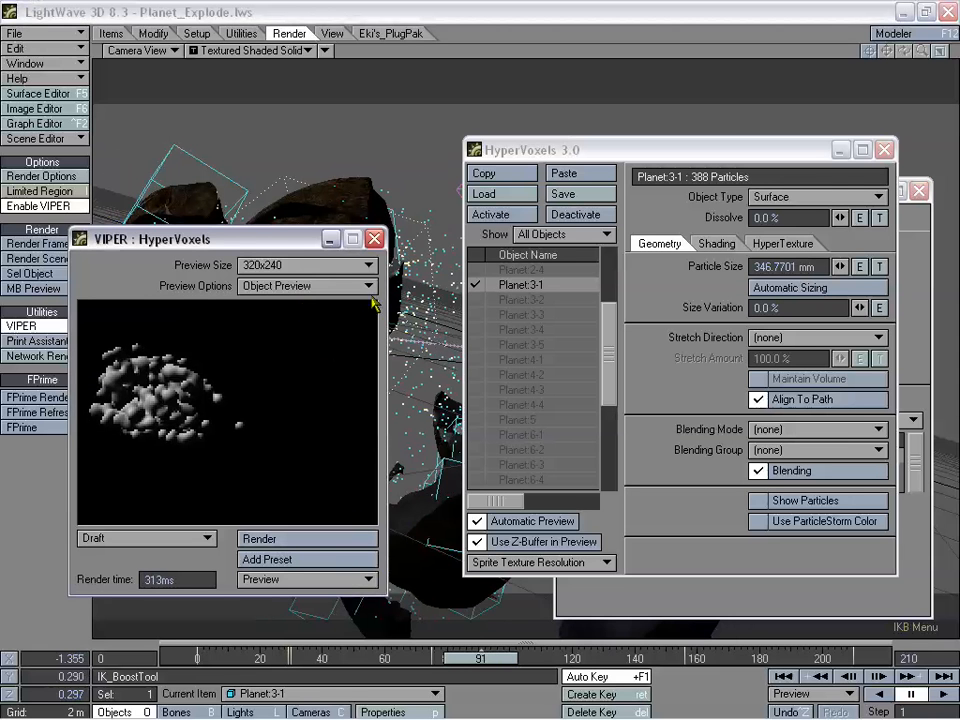
Bring up the HyperVoxels preset shelf beside the VIPER preview and show its Fire&Smoke library
click(387, 18)
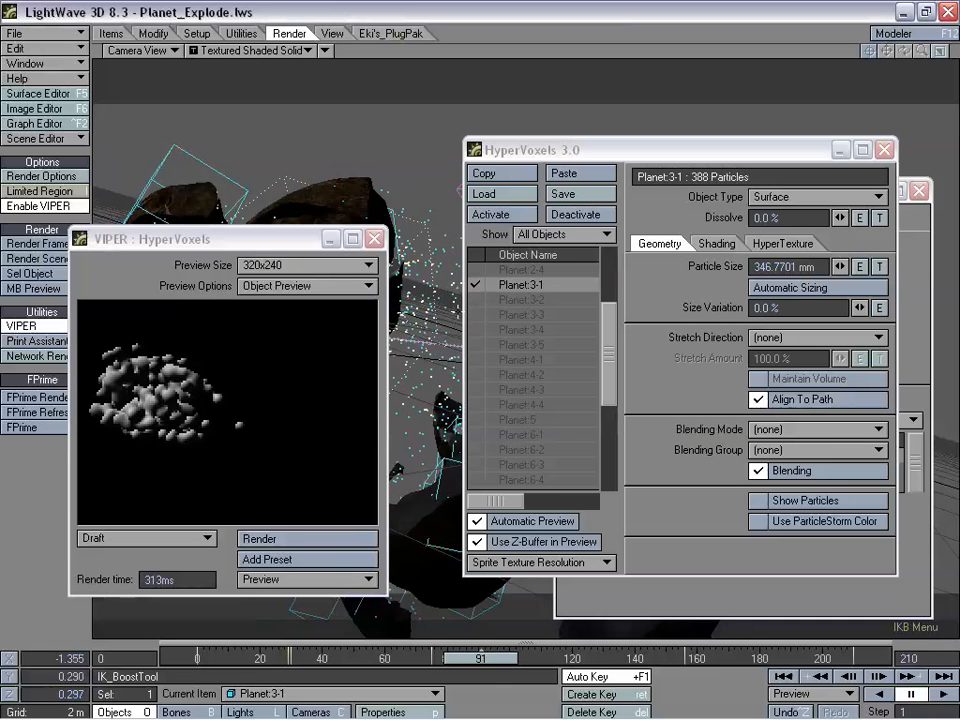
drag(958, 108, 202, 30)
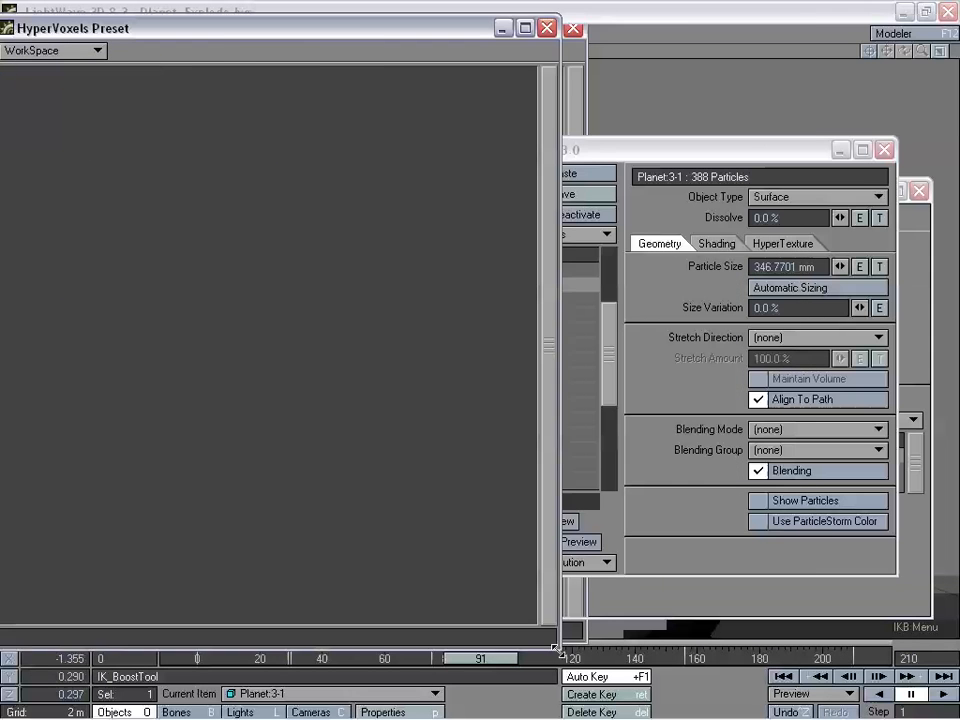
drag(236, 28, 724, 30)
click(576, 52)
mouse_move(624, 3)
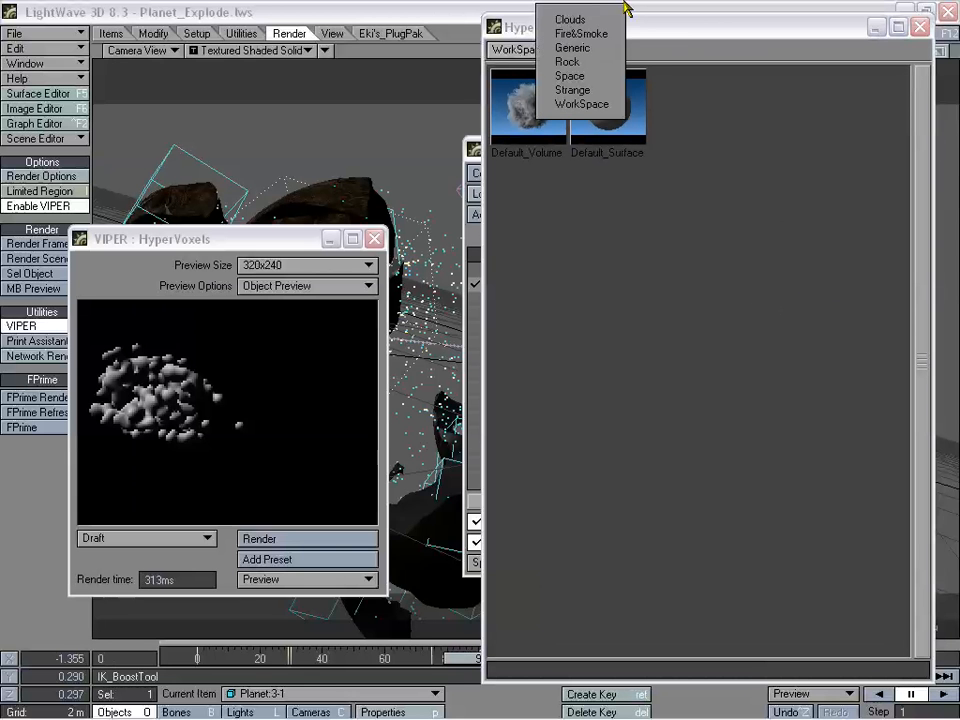
click(688, 56)
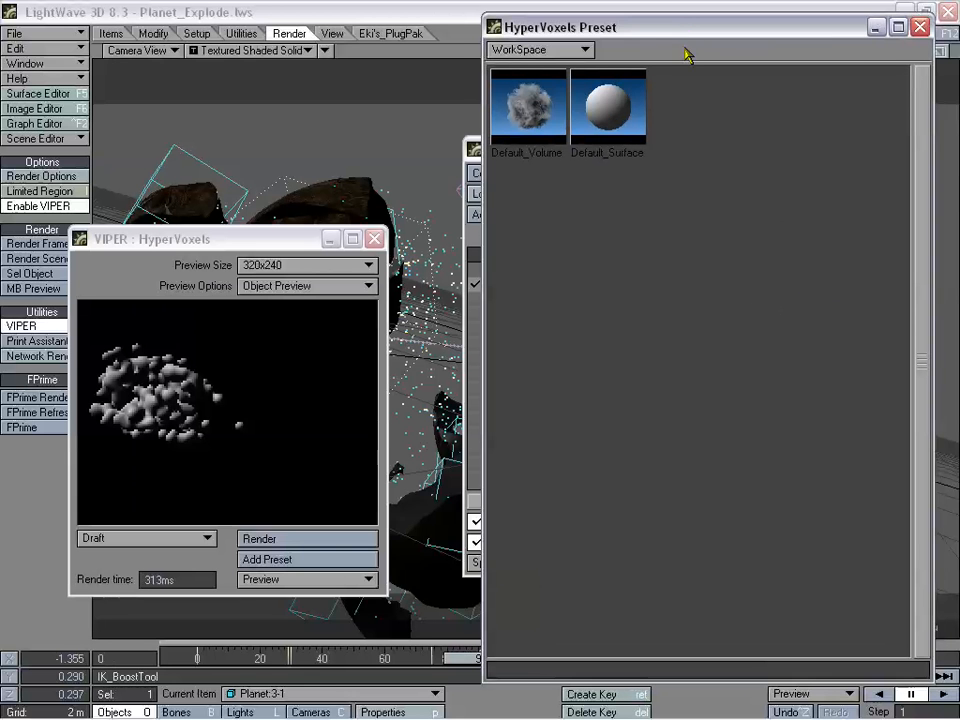
drag(686, 35, 690, 40)
click(573, 58)
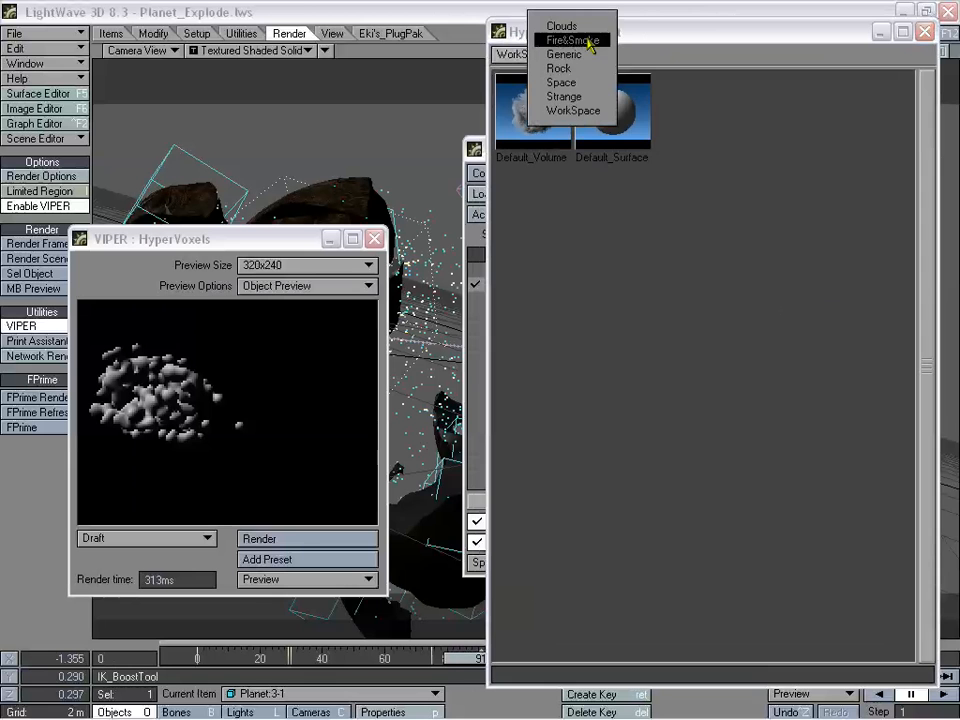
click(581, 38)
mouse_move(619, 34)
mouse_down()
mouse_move(647, 31)
mouse_move(636, 34)
mouse_up()
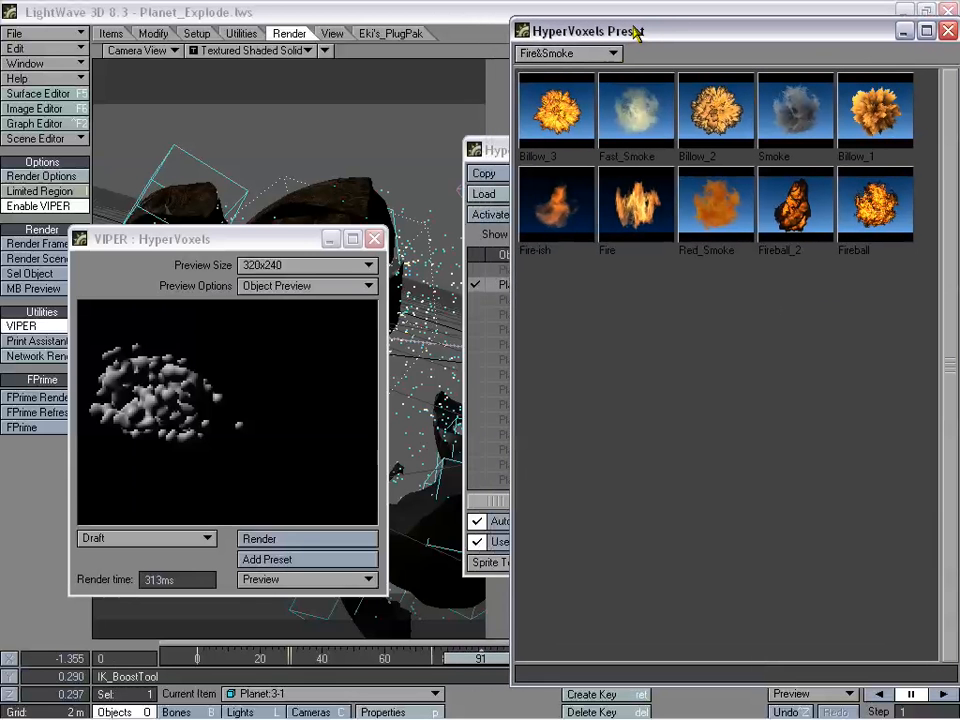
Load the Fire-ish preset onto Planet:3-1 while keeping the current particle size
double_click(566, 205)
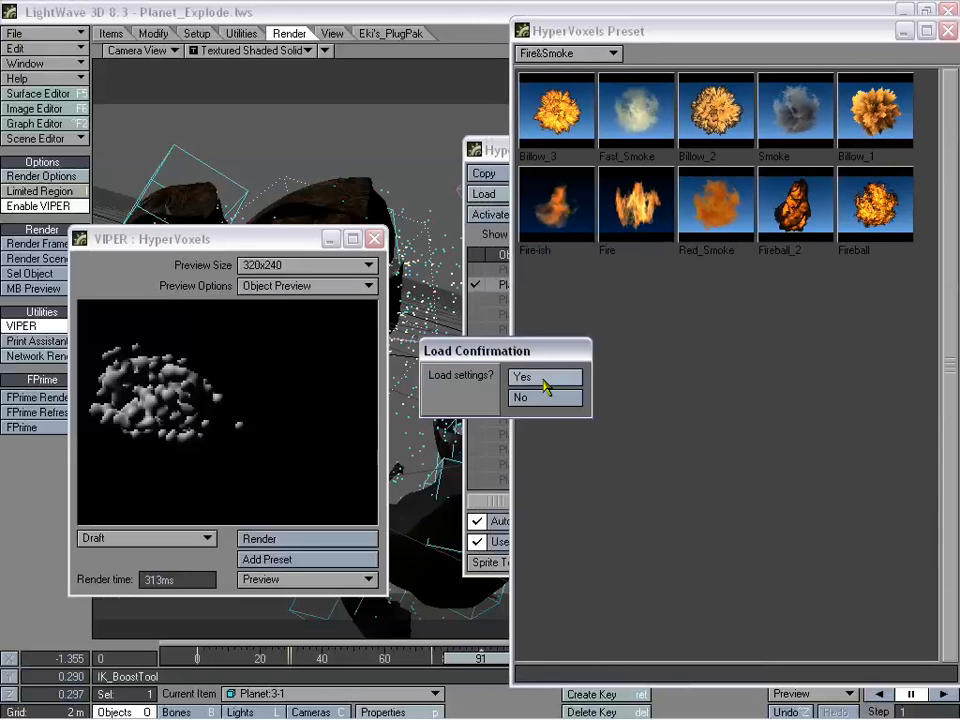
click(546, 378)
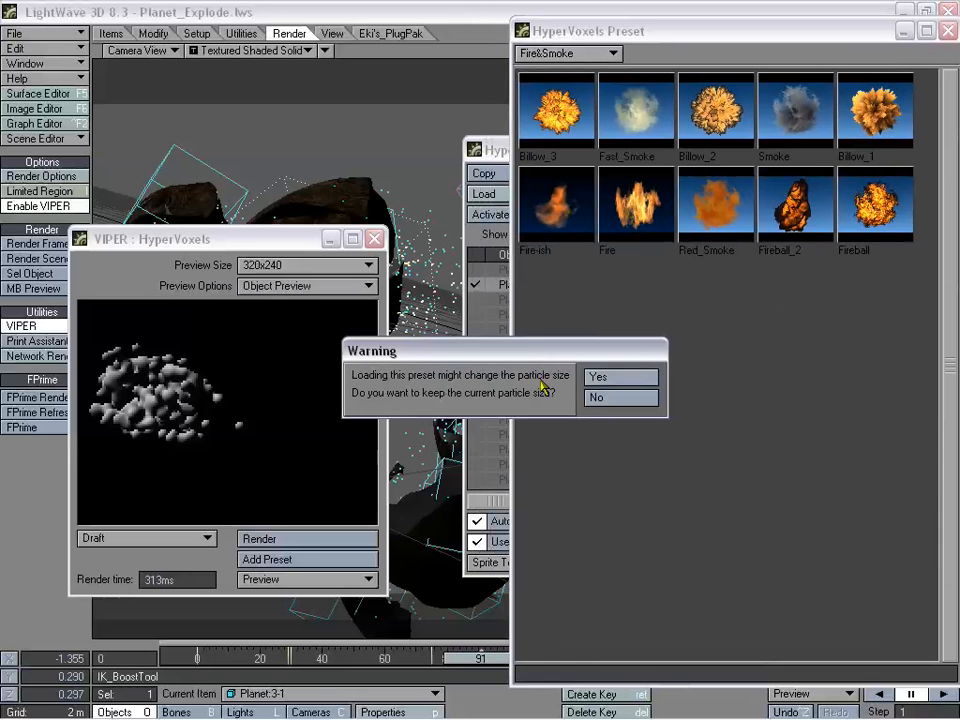
click(613, 380)
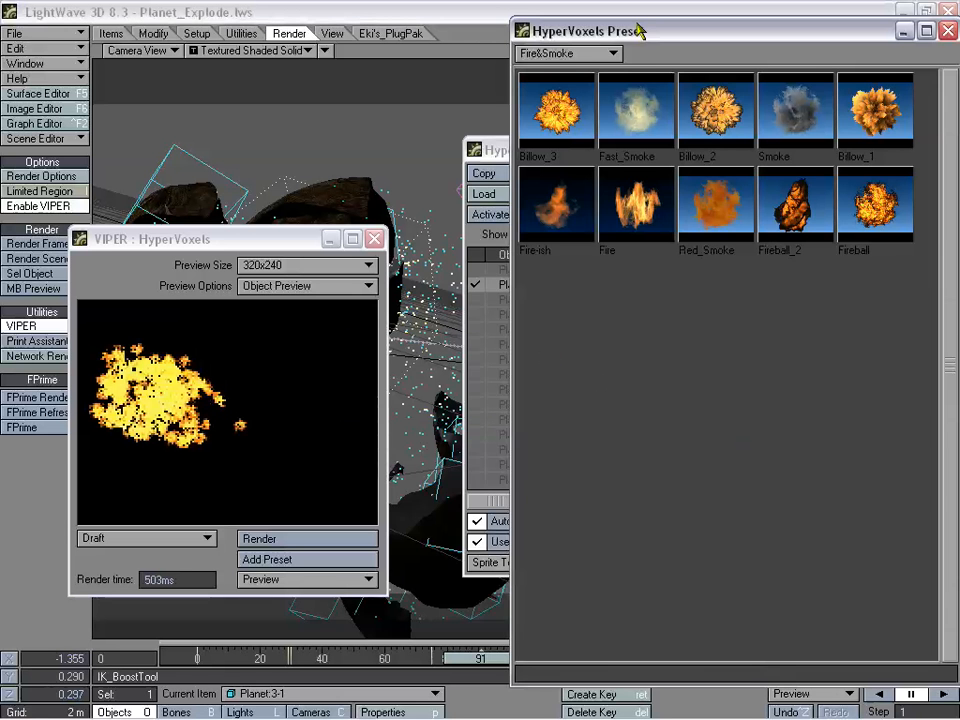
Close the preset shelf and arrange the VIPER preview side by side with the HyperVoxels settings
drag(638, 31, 592, 30)
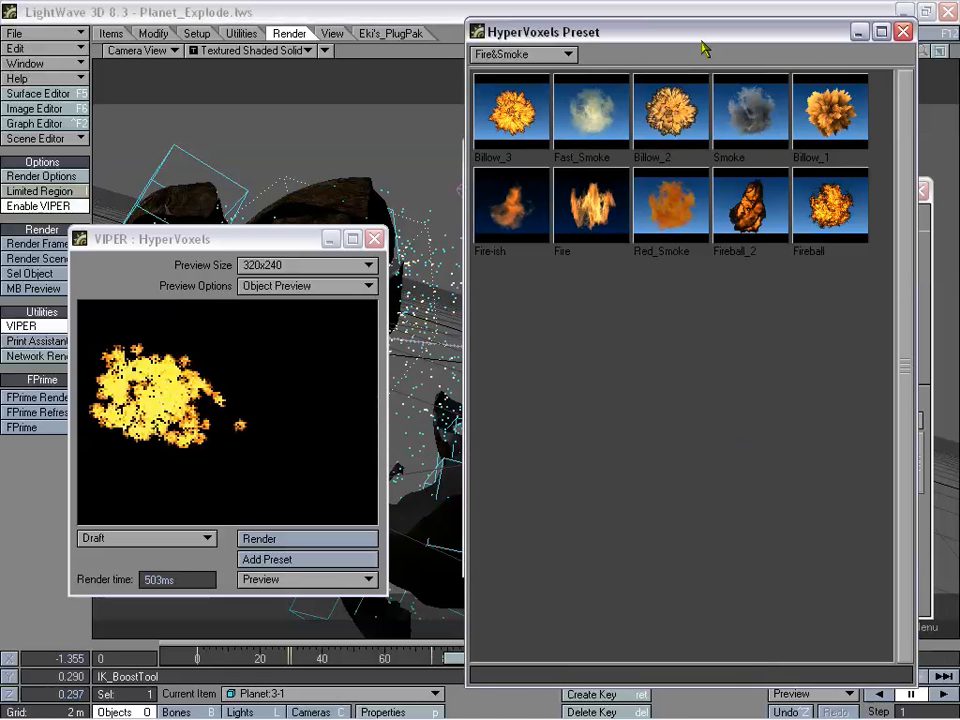
drag(704, 40, 722, 34)
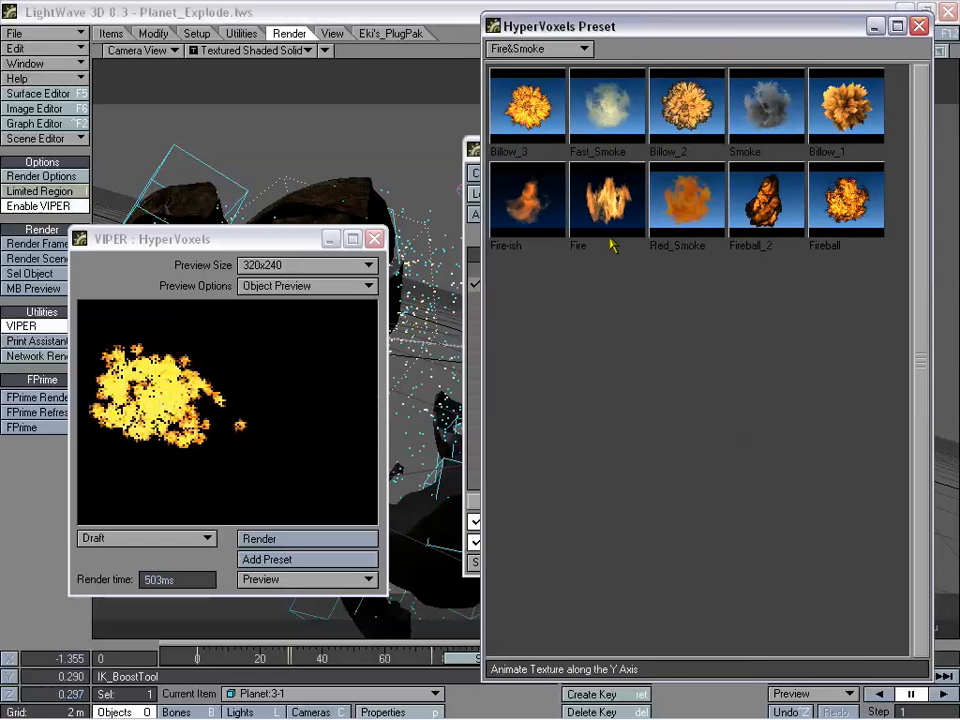
click(919, 26)
drag(298, 244, 362, 160)
drag(571, 159, 565, 160)
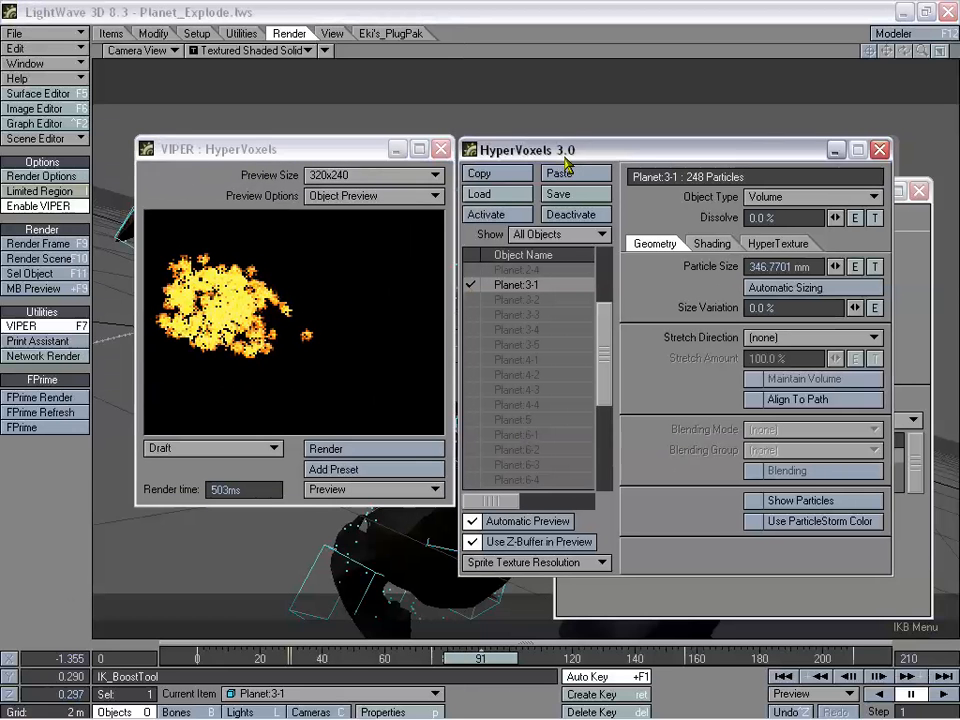
drag(379, 150, 381, 147)
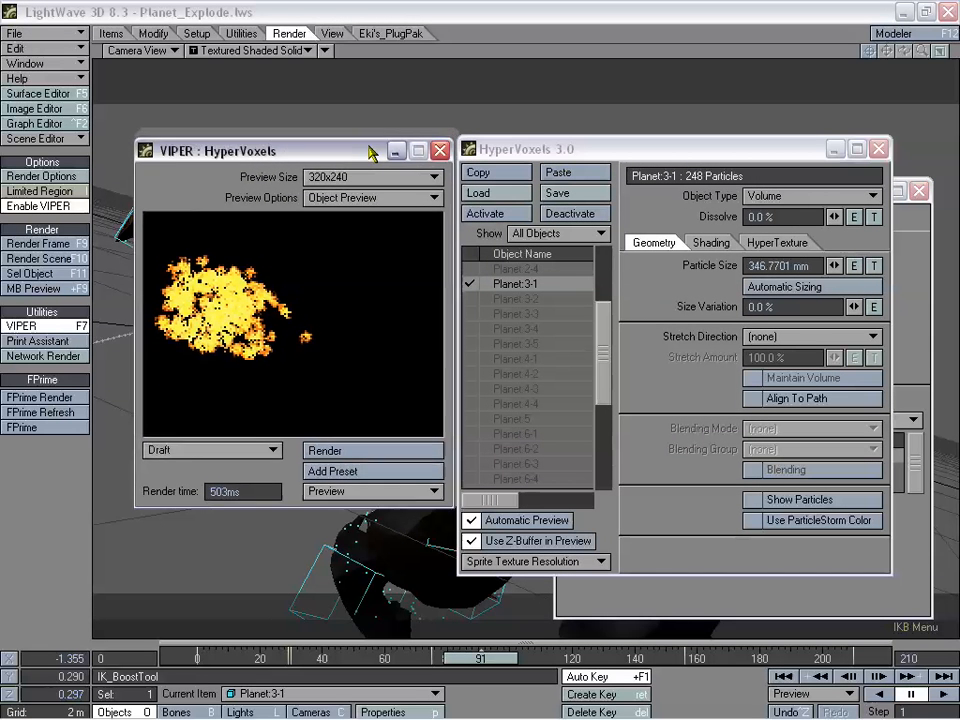
Set the HyperVoxels particle size of Planet:3-1 to 391.7701 mm and its dissolve to 71.5%
drag(834, 268, 836, 272)
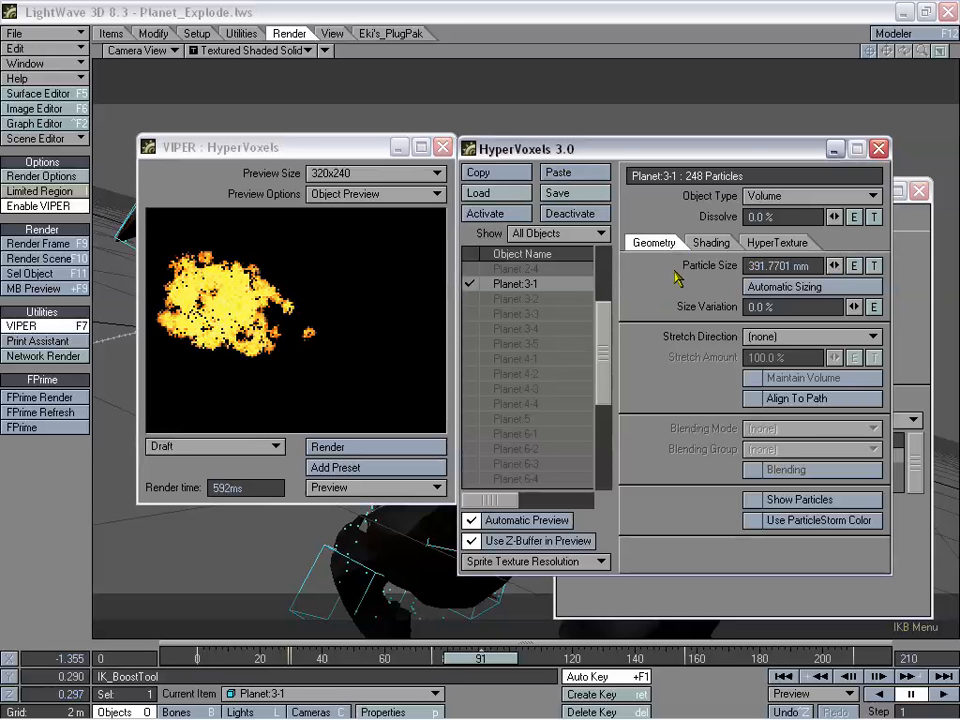
click(700, 244)
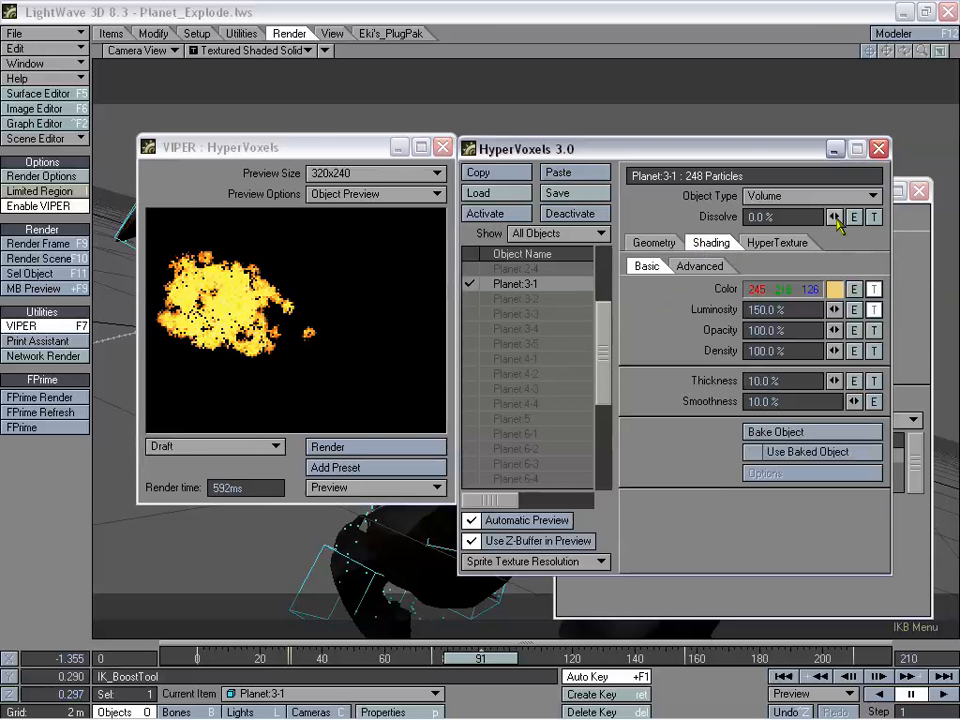
drag(833, 216, 833, 222)
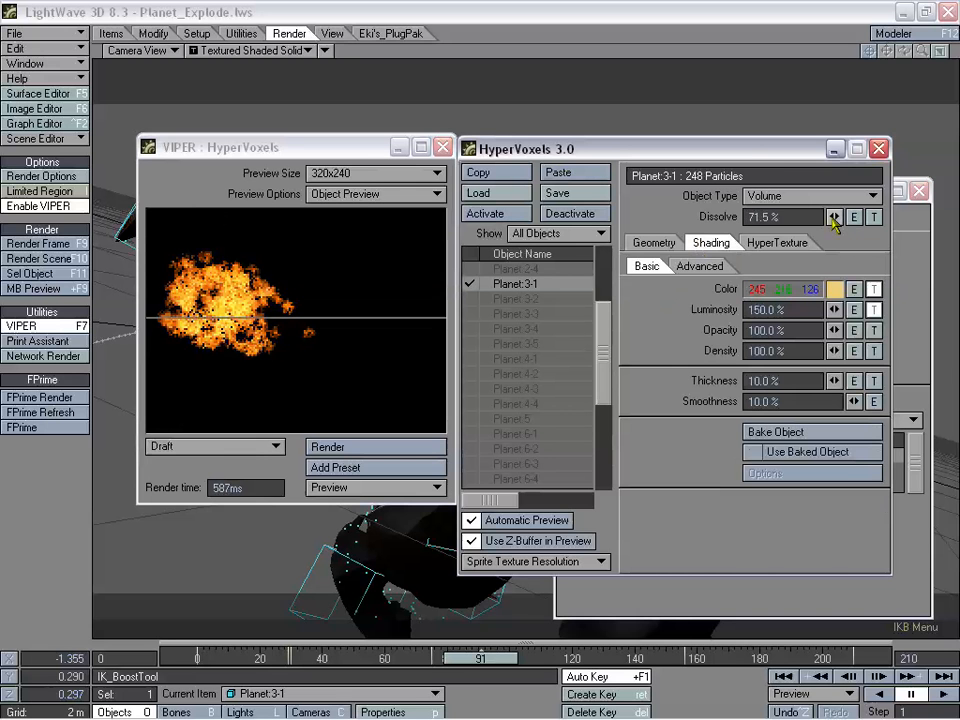
Set the basic shading luminosity of Planet:3-1's HyperVoxels to 114% and open the luminosity texture for editing
click(638, 243)
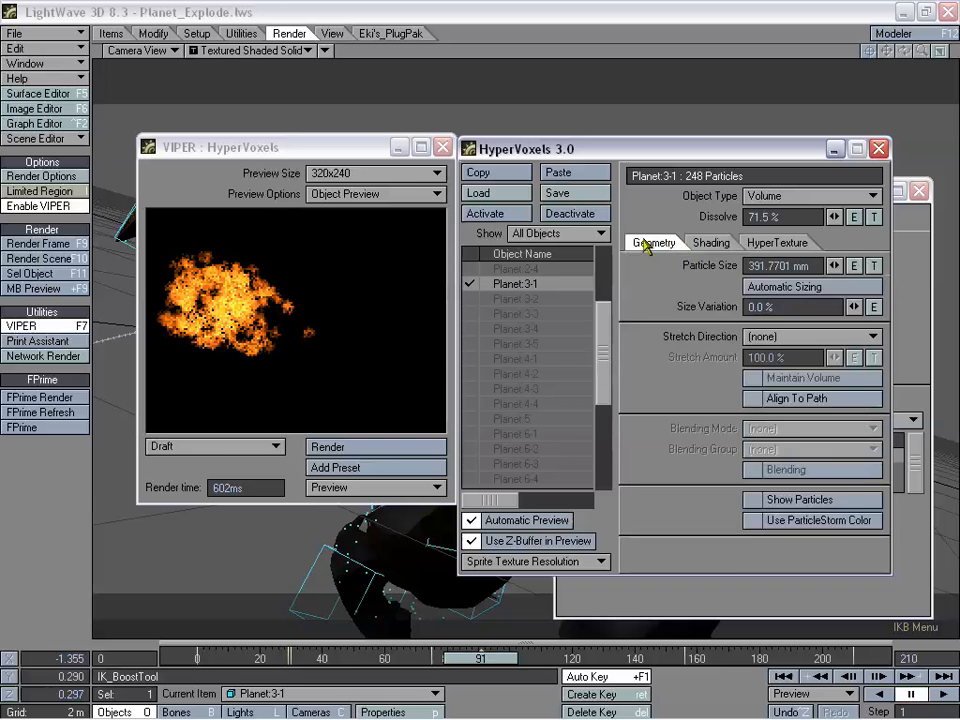
click(745, 243)
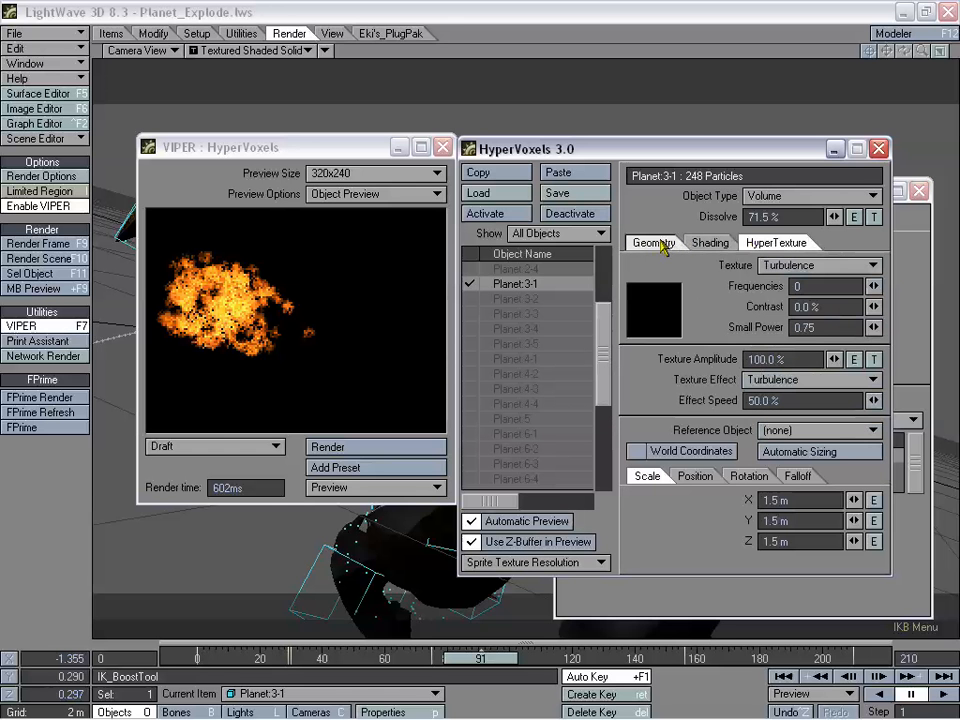
click(660, 245)
click(702, 243)
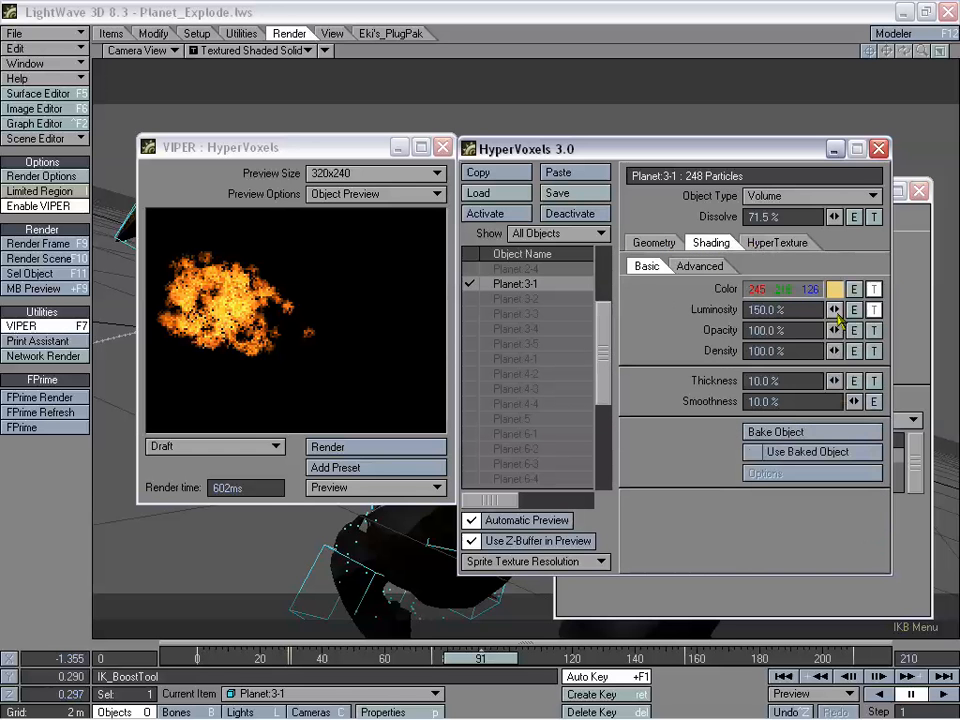
drag(834, 310, 830, 315)
click(873, 311)
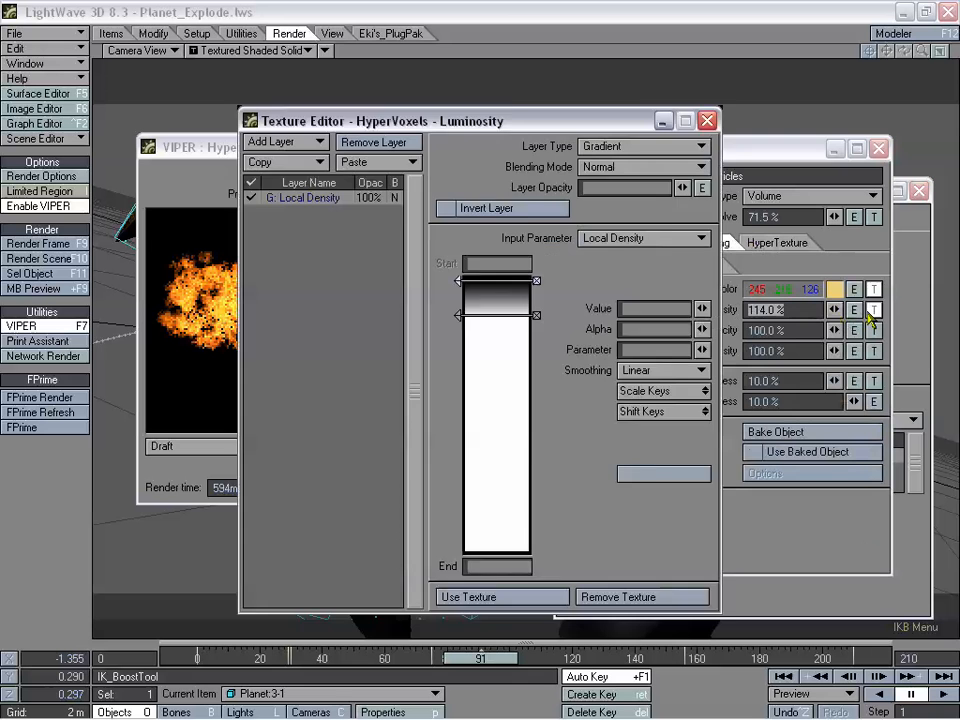
Accept the luminosity texture's Local Density gradient and look over the advanced shading and HyperTexture settings of Planet:3-1
drag(563, 122, 684, 108)
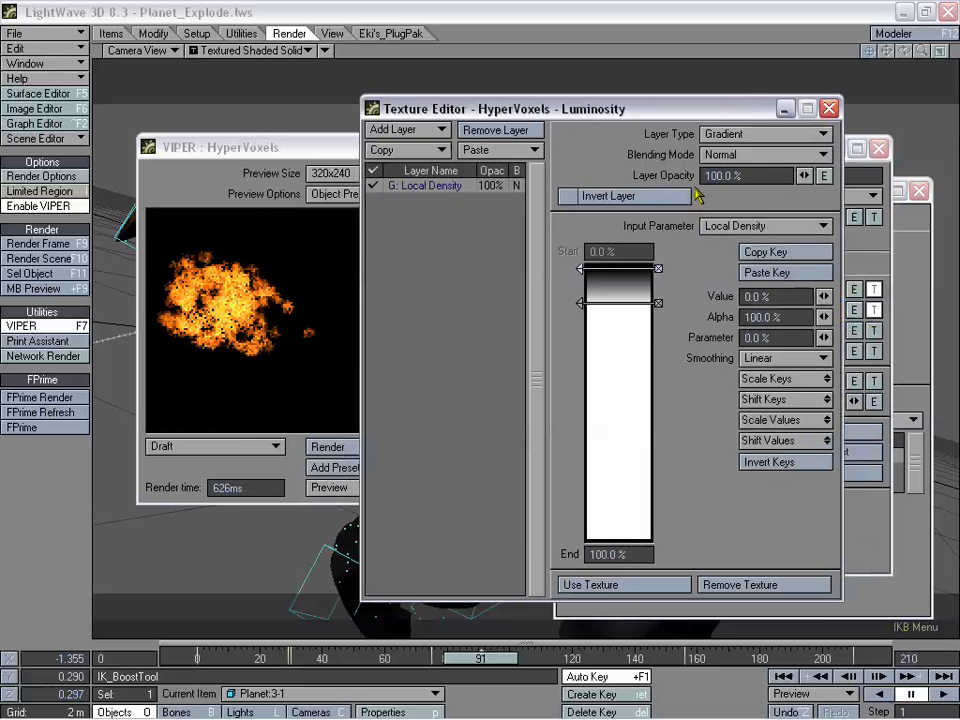
click(640, 586)
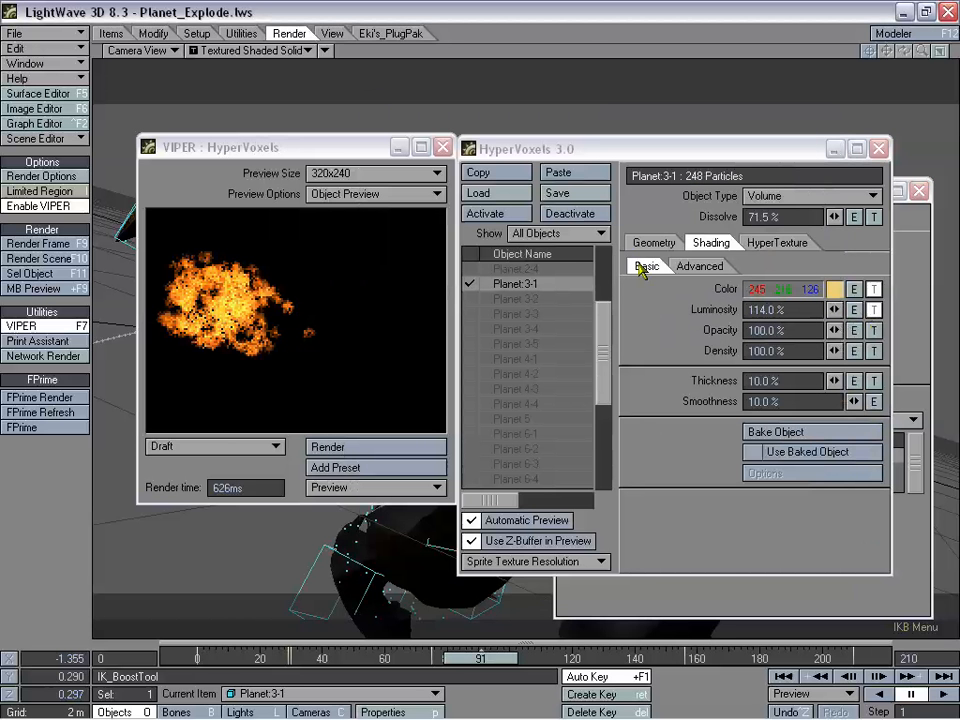
click(698, 266)
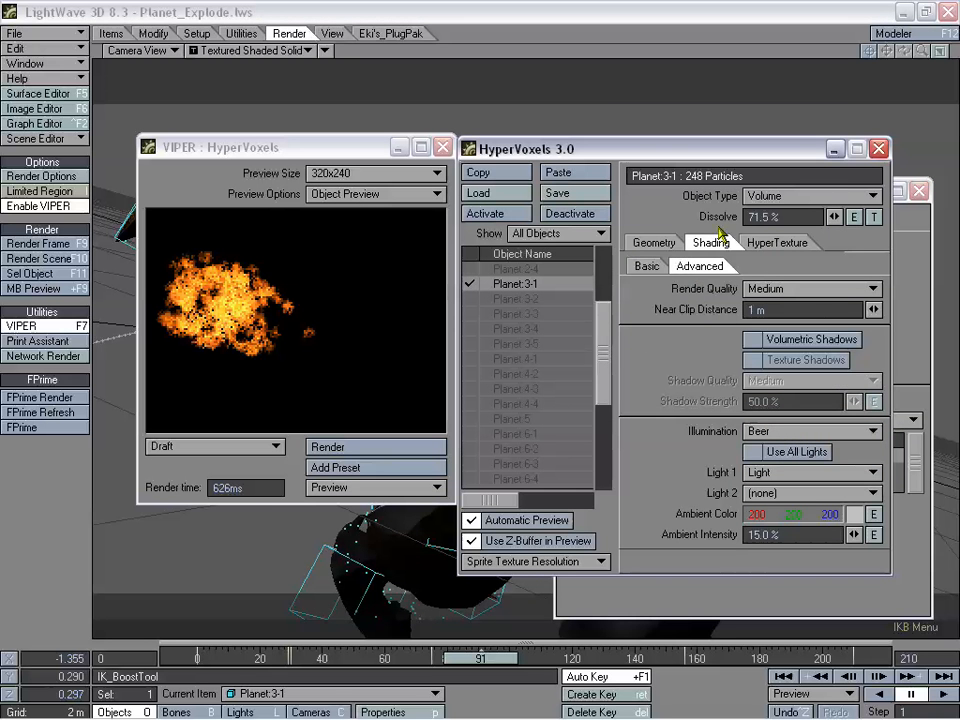
click(775, 244)
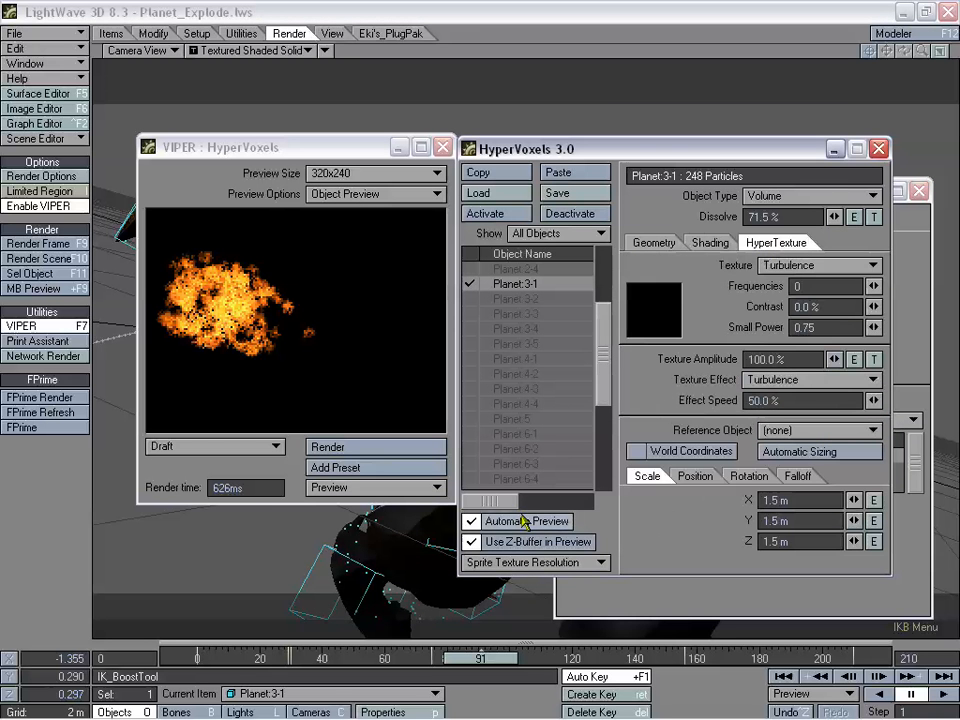
Preview the fire of Planet:3-1 in VIPER at frames 120 and 128
click(382, 450)
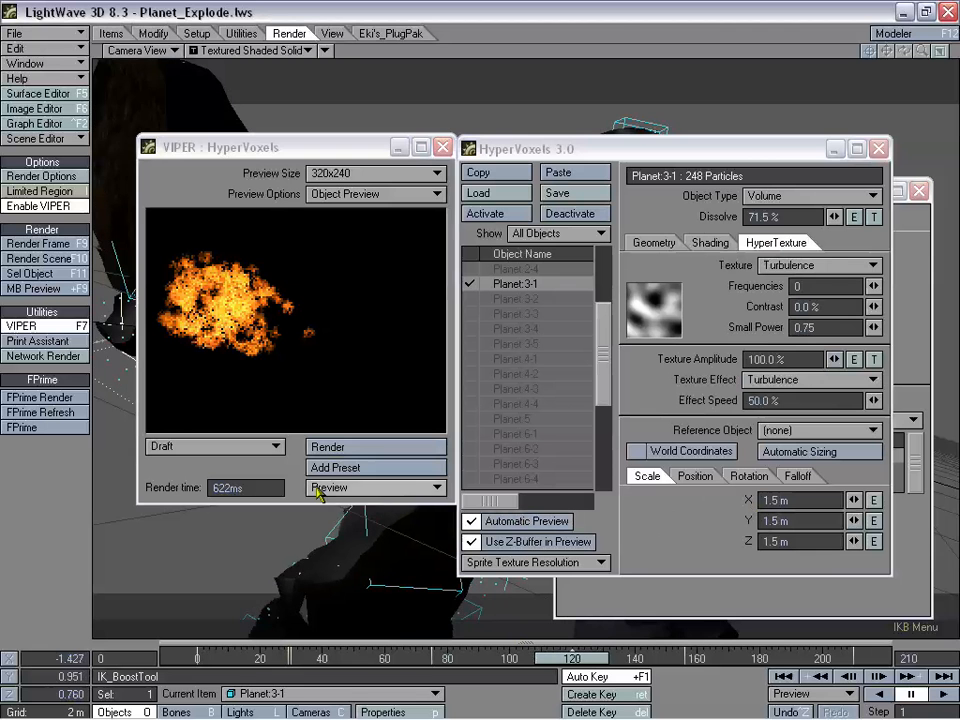
click(350, 452)
drag(572, 658, 598, 658)
click(386, 452)
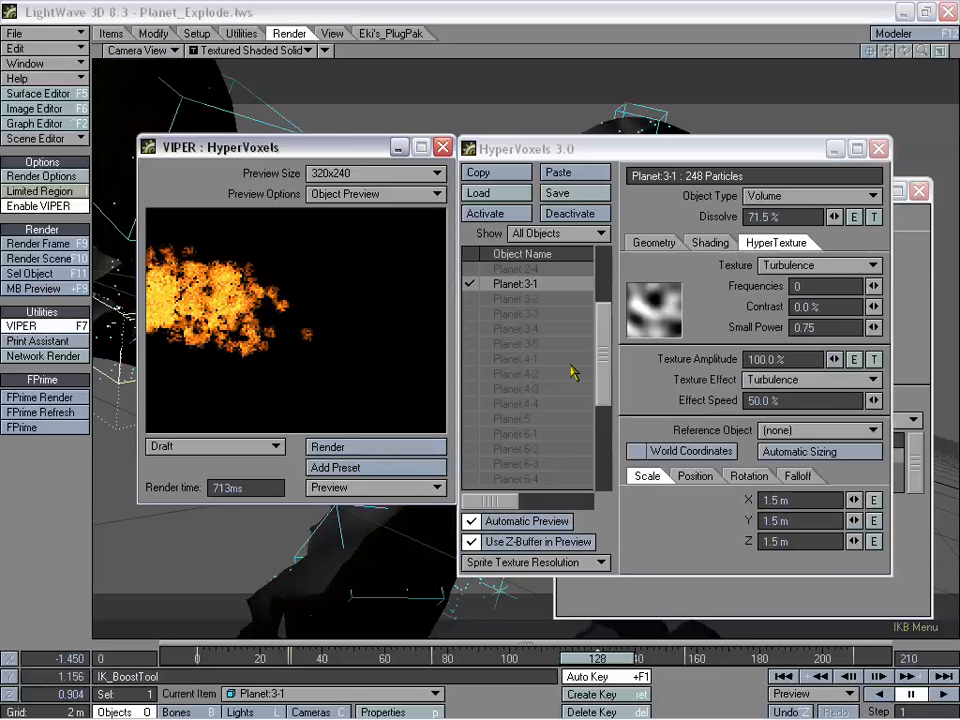
Set the HyperVoxels particle size of Planet:3-1 to 451.7701 mm
click(653, 246)
drag(834, 268, 841, 269)
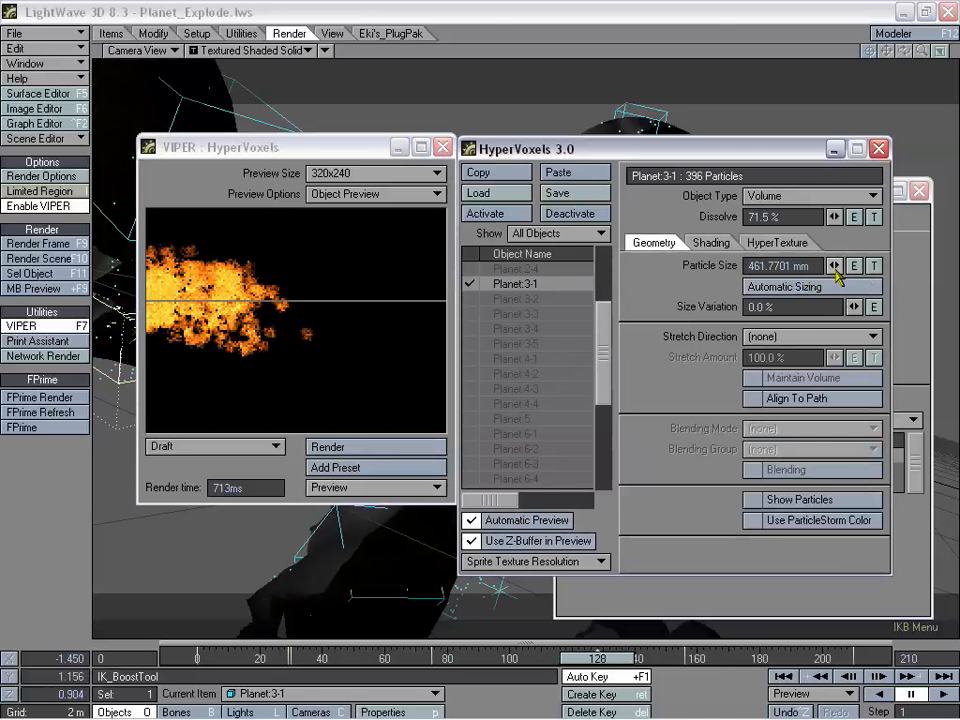
click(777, 243)
click(655, 244)
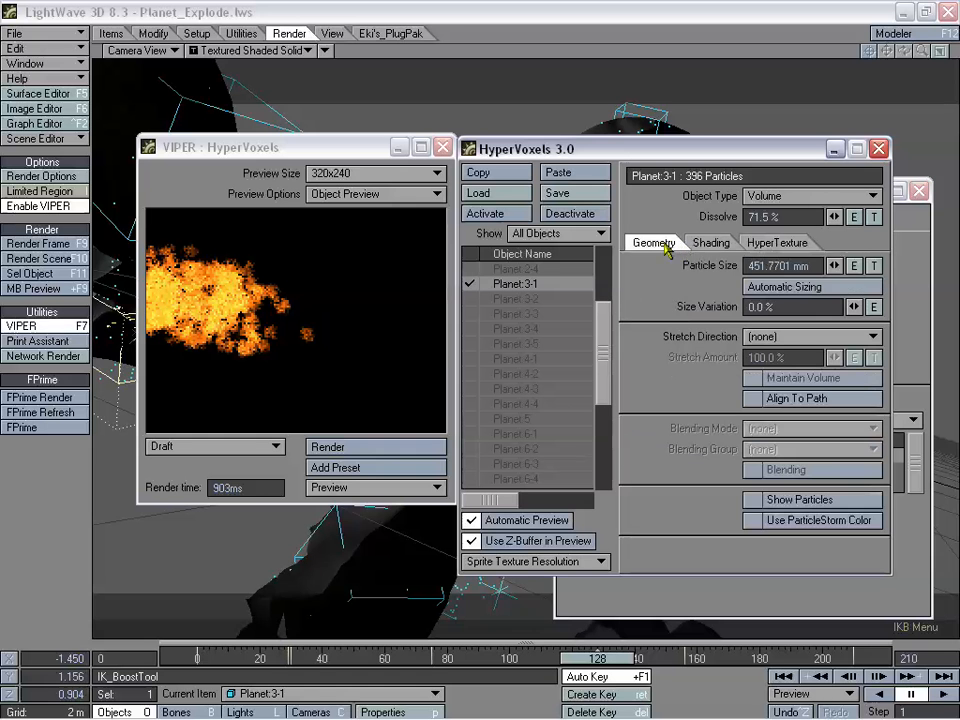
Set the HyperTexture effect of Planet:3-1 to Dissolve & Expand and preview it in VIPER at frames 96 and 103
click(790, 246)
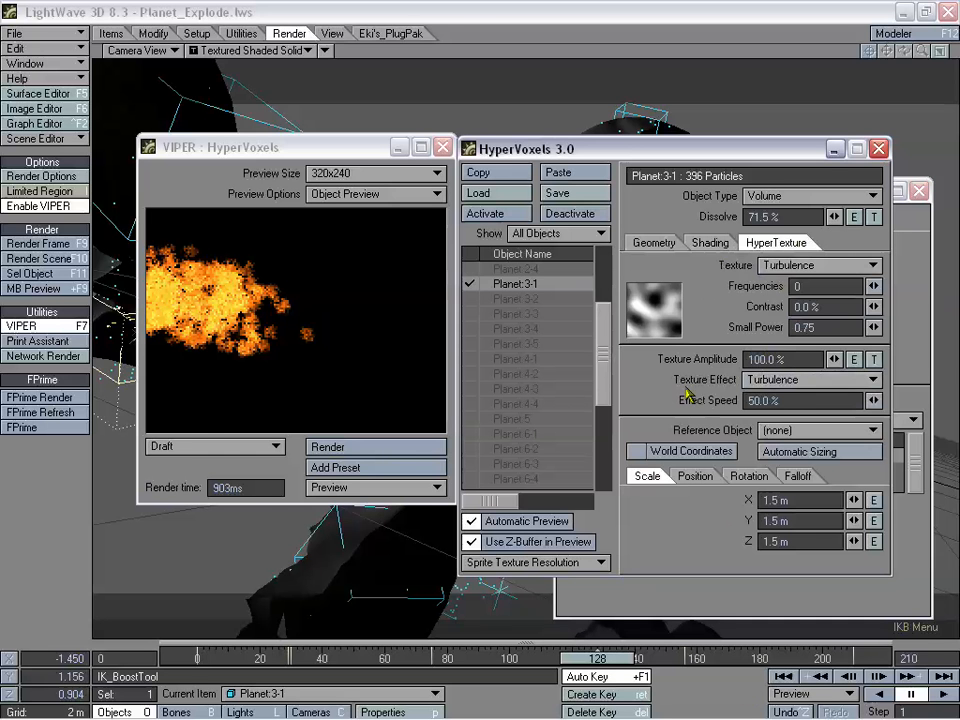
click(800, 386)
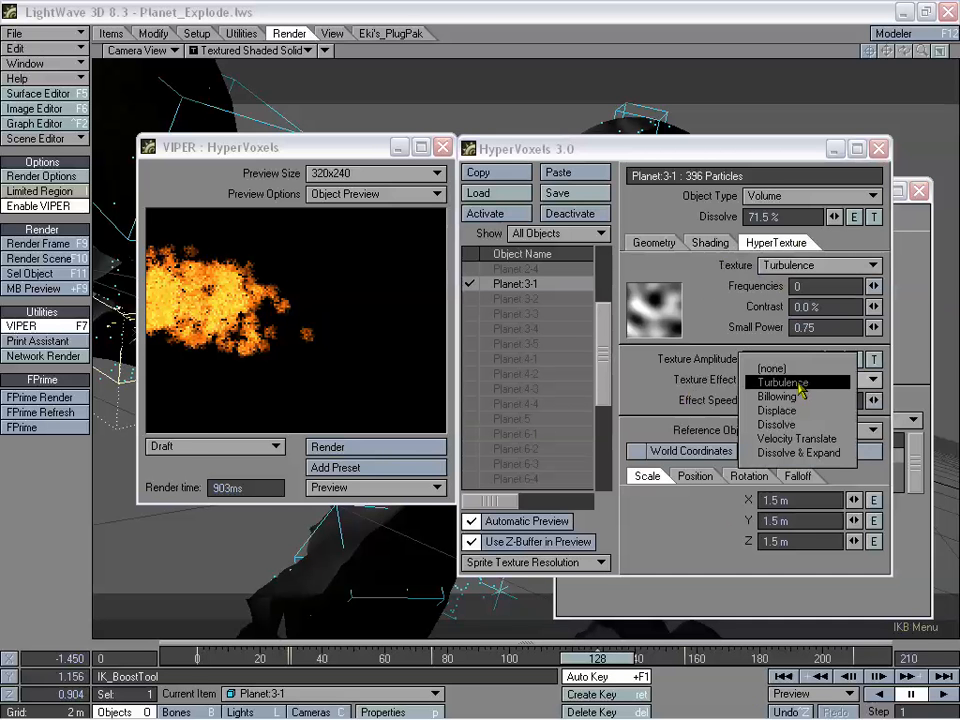
click(815, 452)
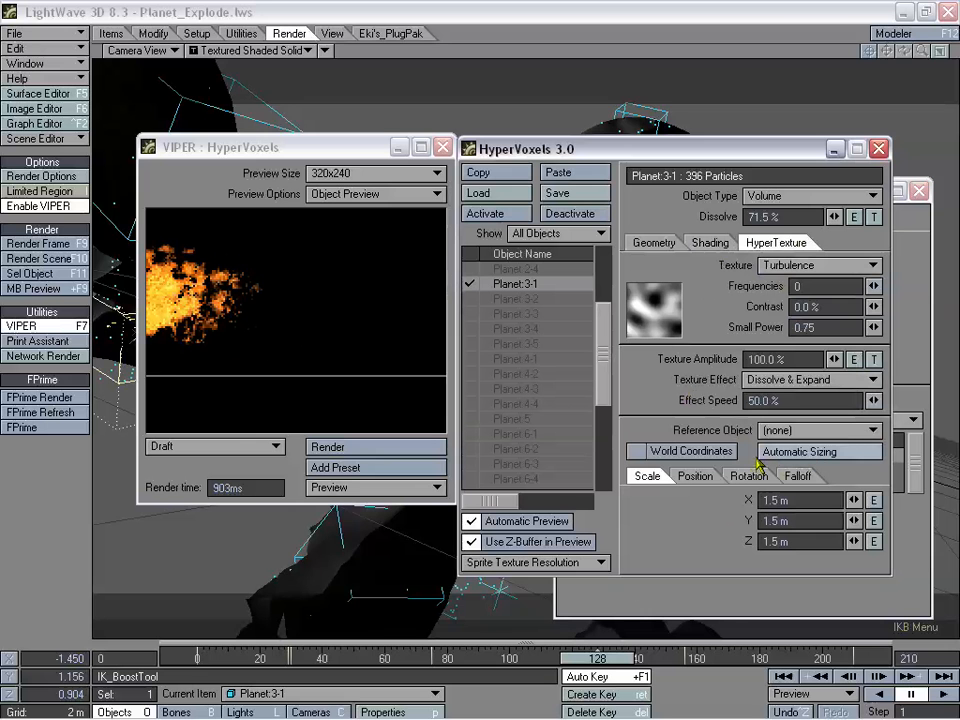
drag(603, 665, 497, 660)
click(410, 448)
click(405, 452)
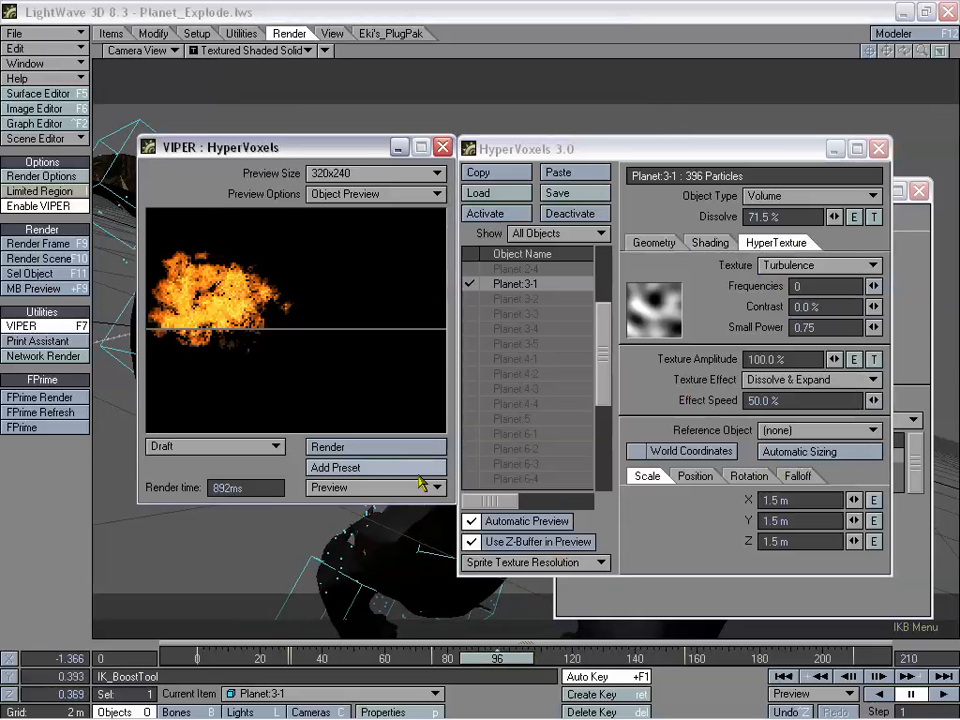
click(382, 450)
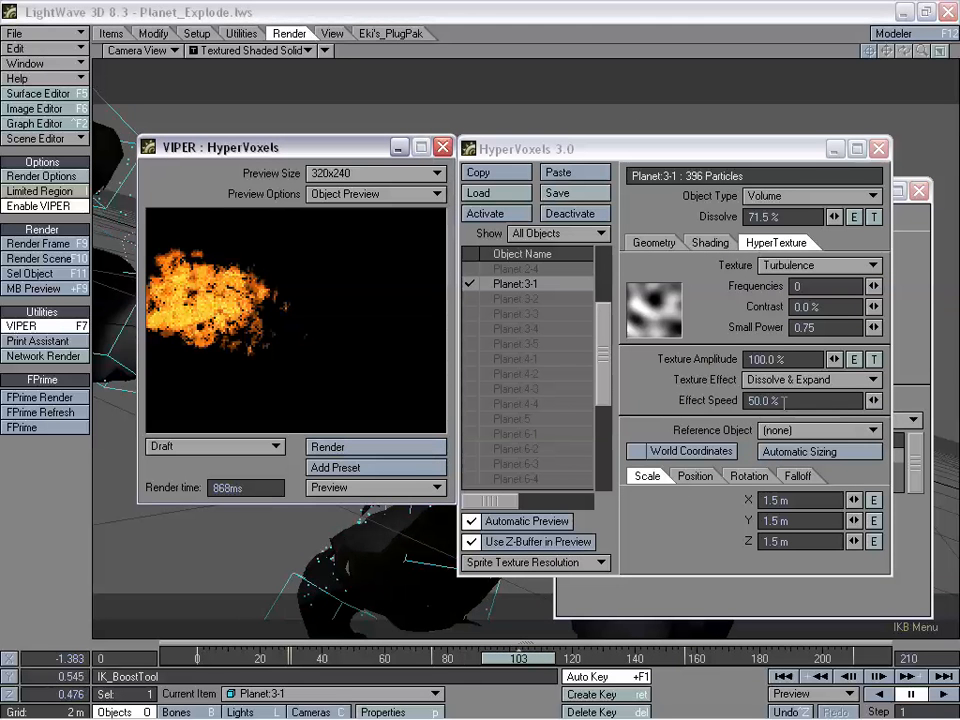
Try a HyperTexture effect speed of 23.5% and preview the fire in VIPER at frames 159, 208 and 210
drag(873, 400, 876, 401)
drag(515, 656, 691, 656)
click(368, 451)
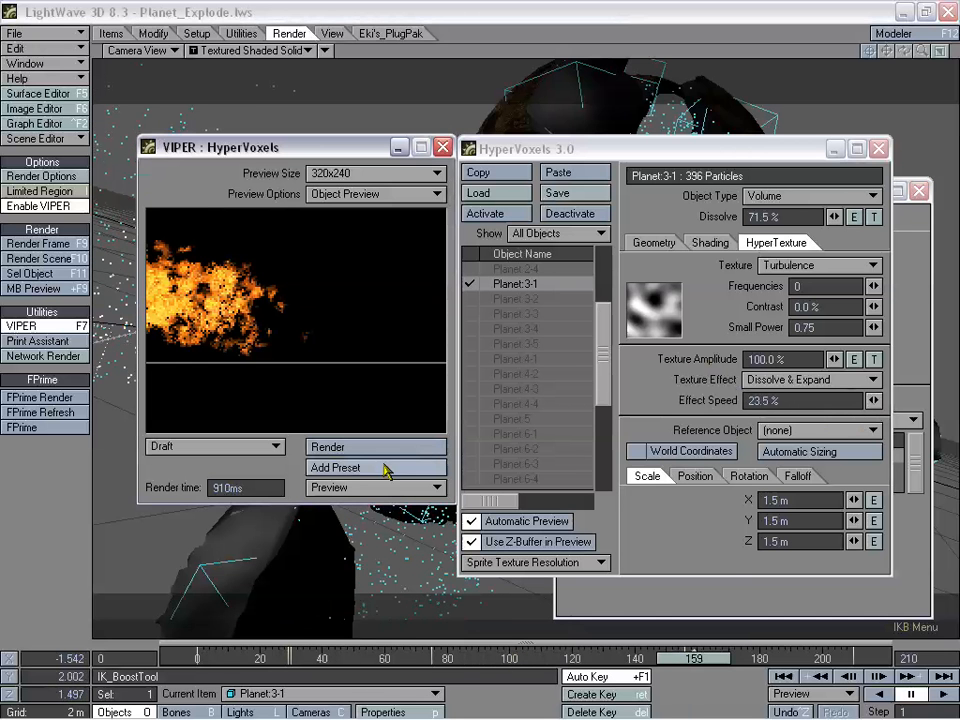
drag(698, 660, 846, 658)
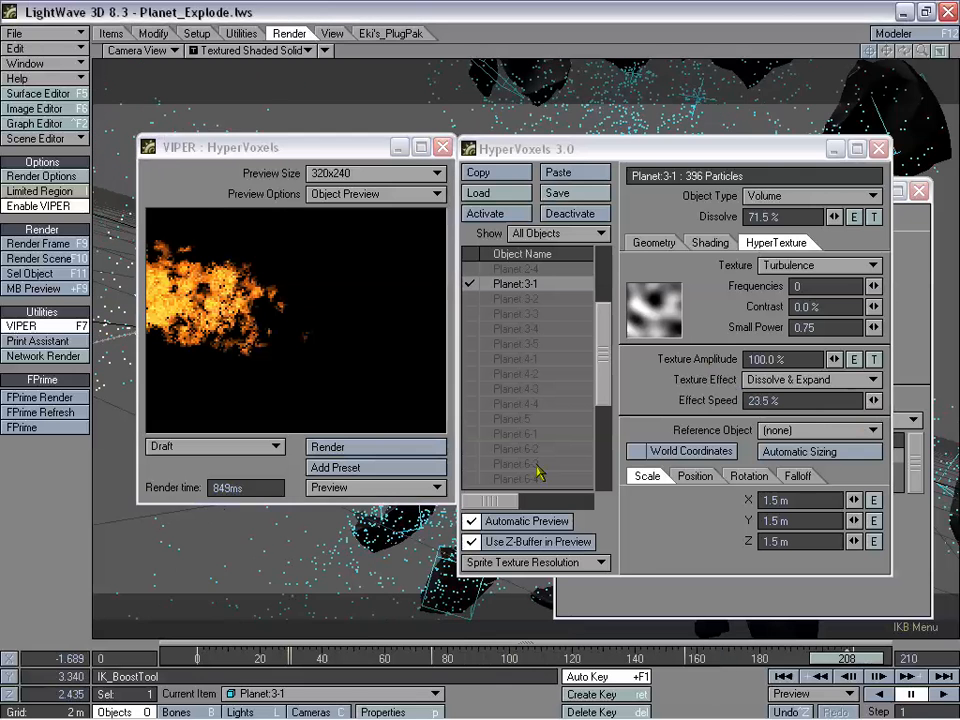
click(388, 449)
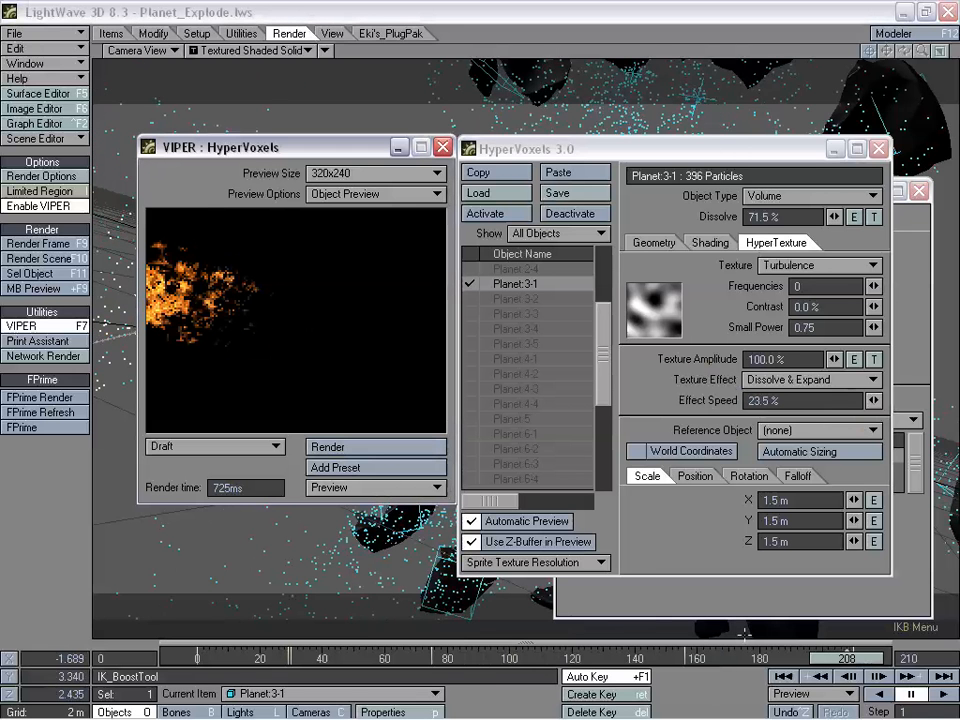
drag(848, 660, 855, 659)
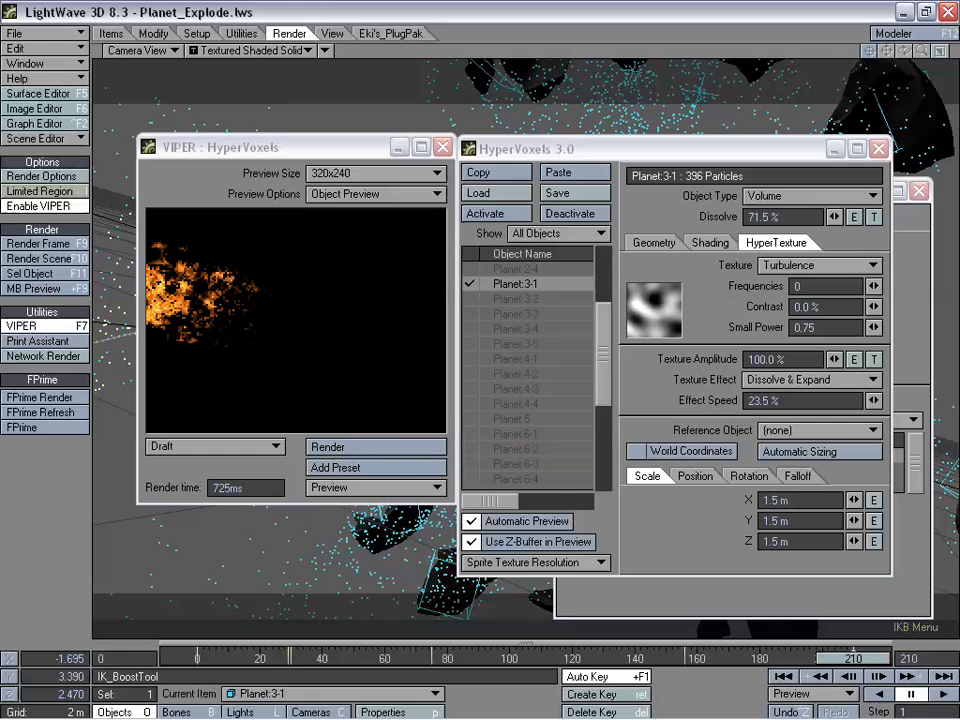
click(381, 449)
Set the HyperTexture effect speed to 25% and preview the fire in VIPER at earlier frames back to frame 62
drag(872, 400, 857, 416)
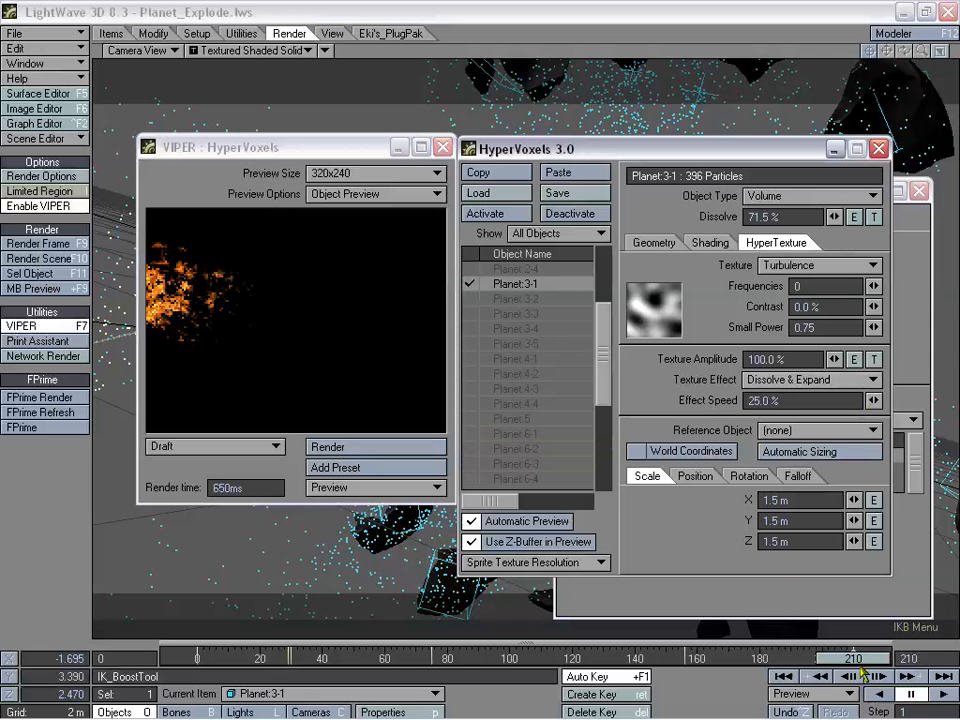
drag(860, 660, 391, 660)
click(410, 451)
click(402, 452)
click(406, 447)
click(376, 452)
click(364, 452)
click(372, 447)
click(385, 447)
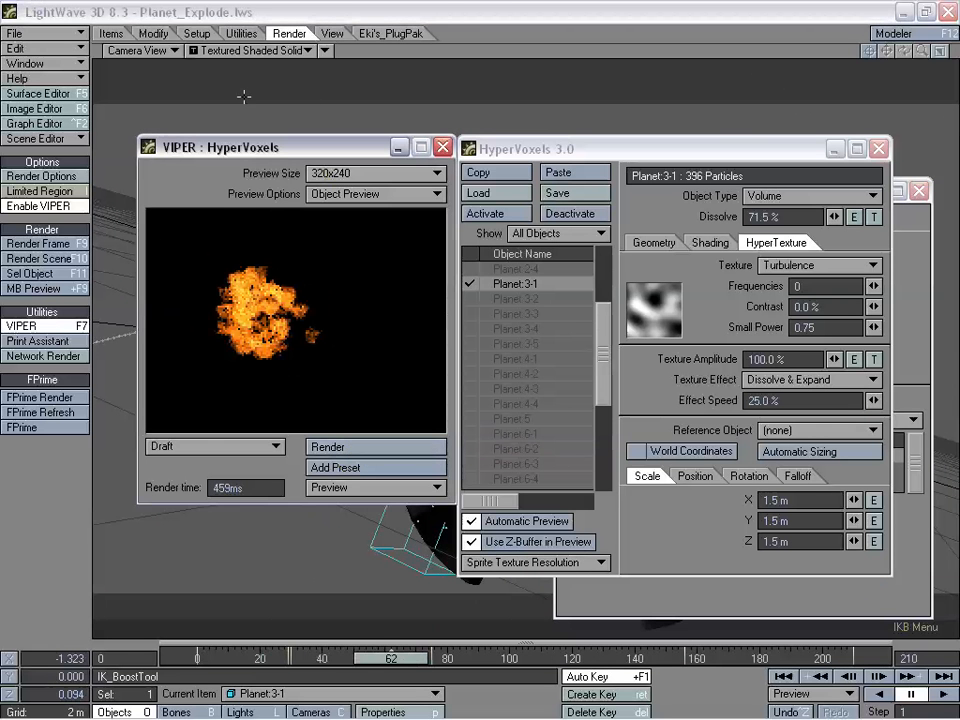
Abort a test render of frame 62 and render frame 128 in full to inspect the fire, minimizing the rendered image when done
click(38, 243)
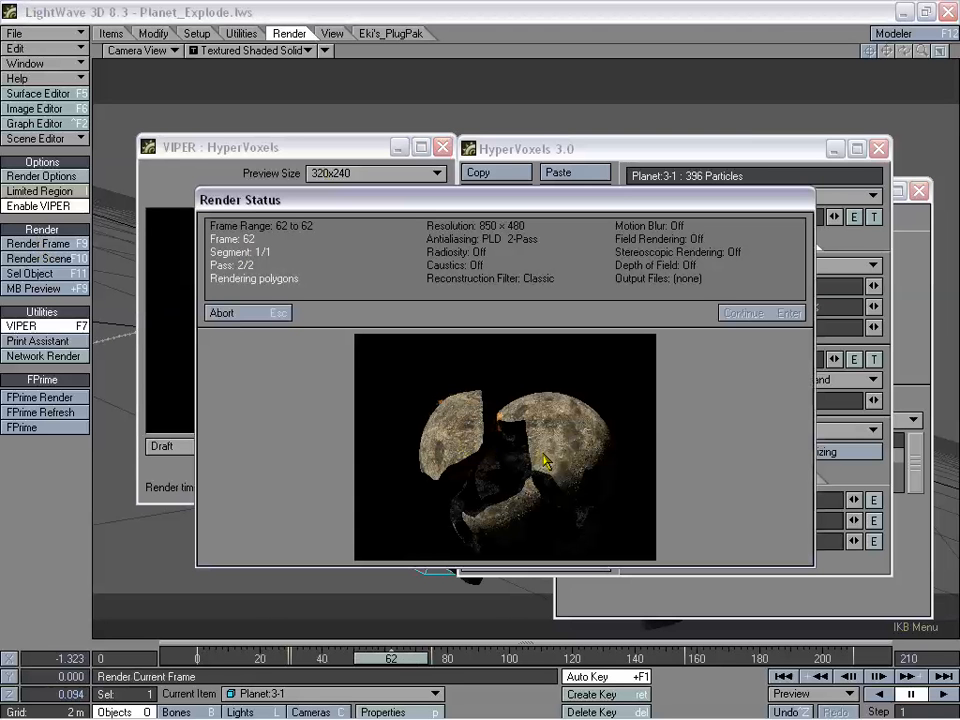
click(276, 314)
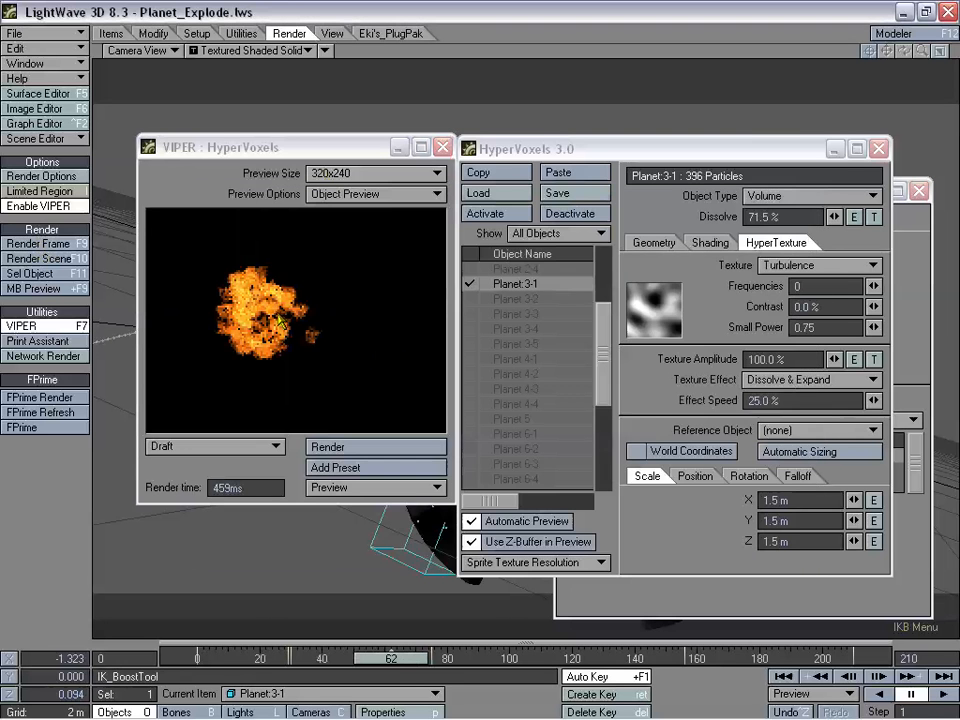
drag(399, 660, 614, 660)
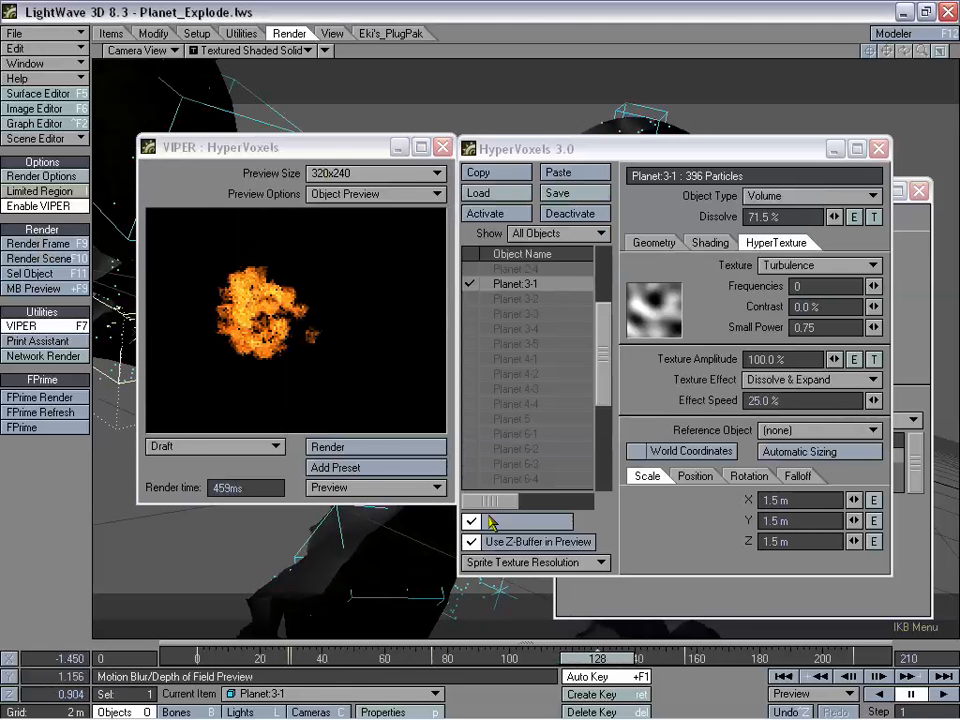
drag(328, 156, 621, 145)
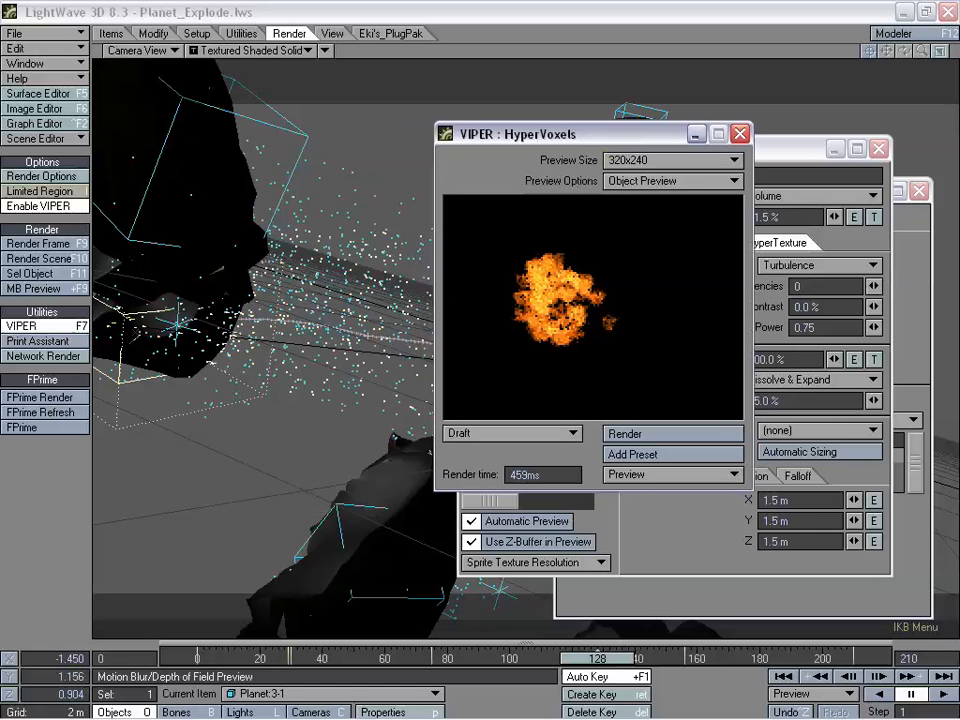
drag(560, 133, 514, 127)
click(40, 243)
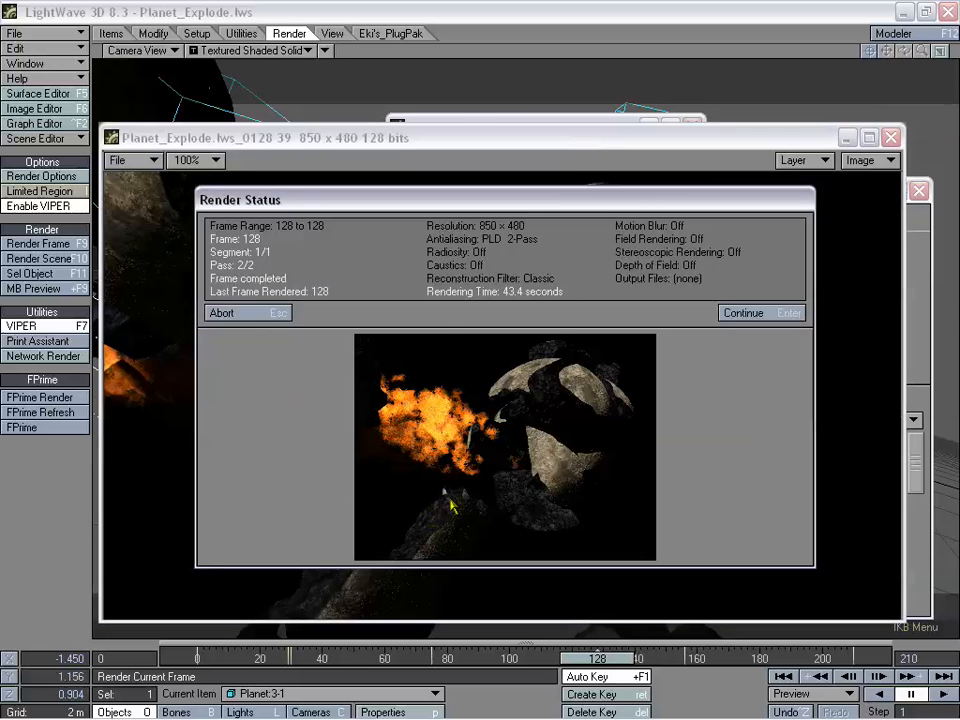
click(730, 315)
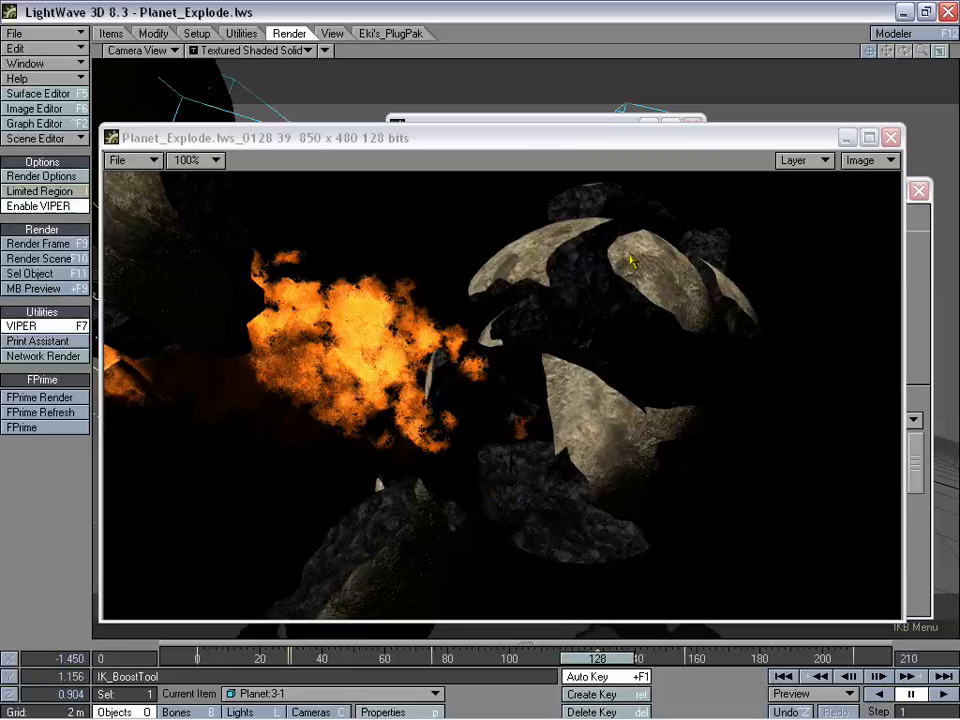
click(848, 138)
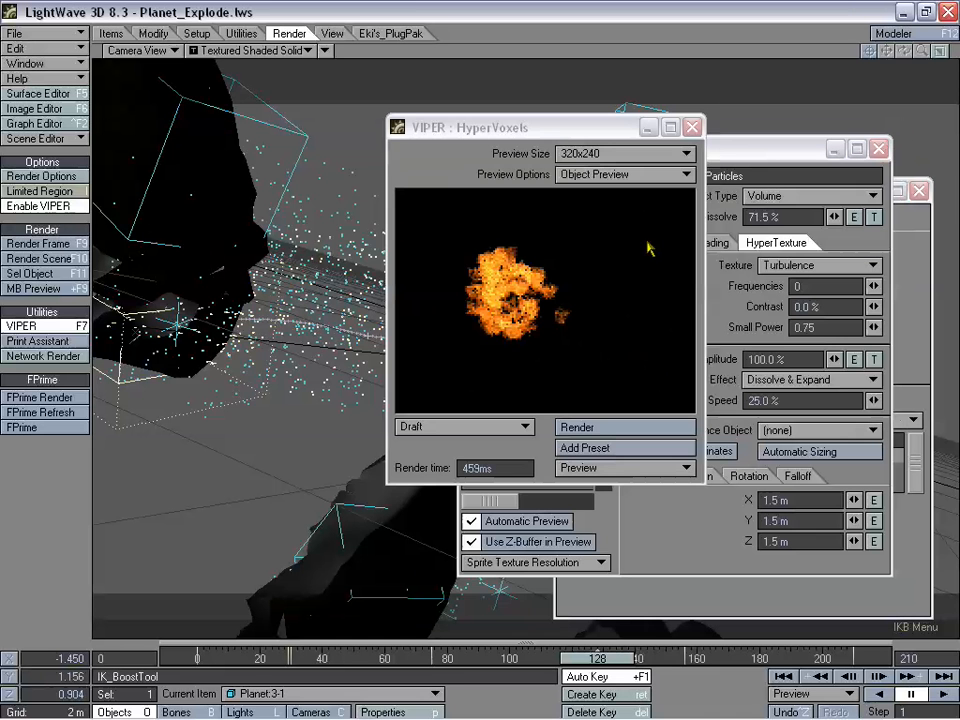
Place the VIPER preview beside the HyperVoxels settings, select Planet:3-1, and refresh the preview at frame 128
drag(565, 140, 260, 120)
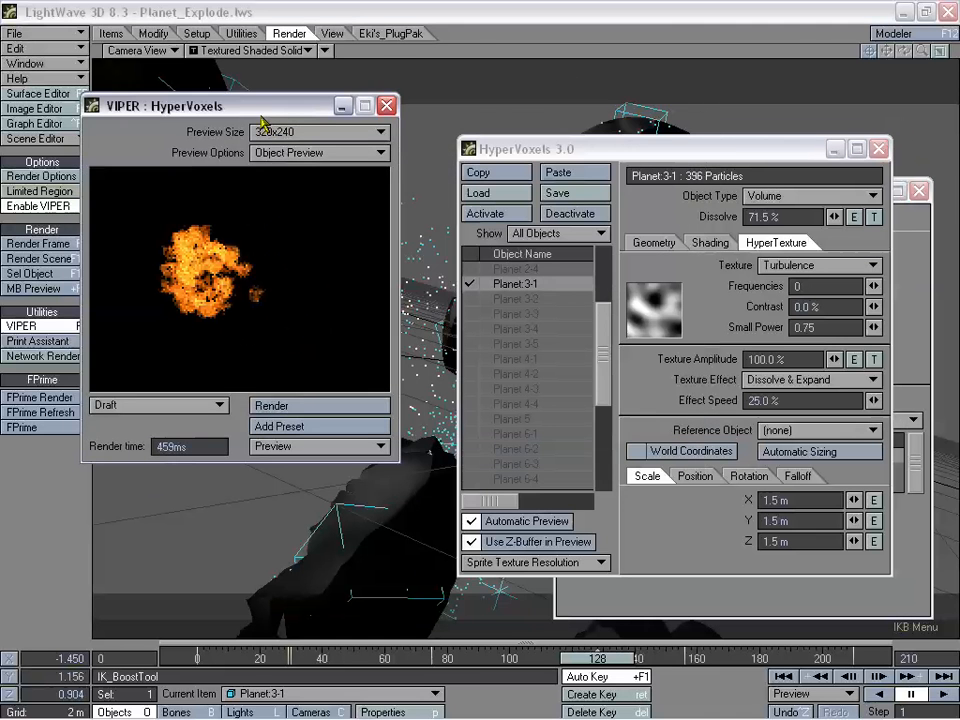
click(316, 405)
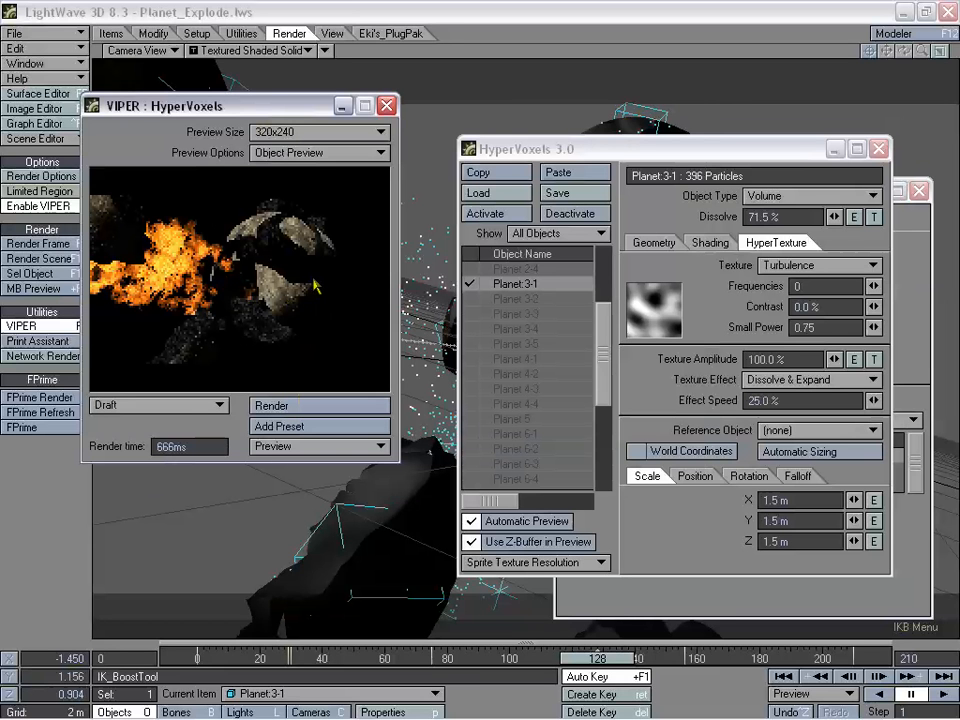
drag(604, 314, 597, 264)
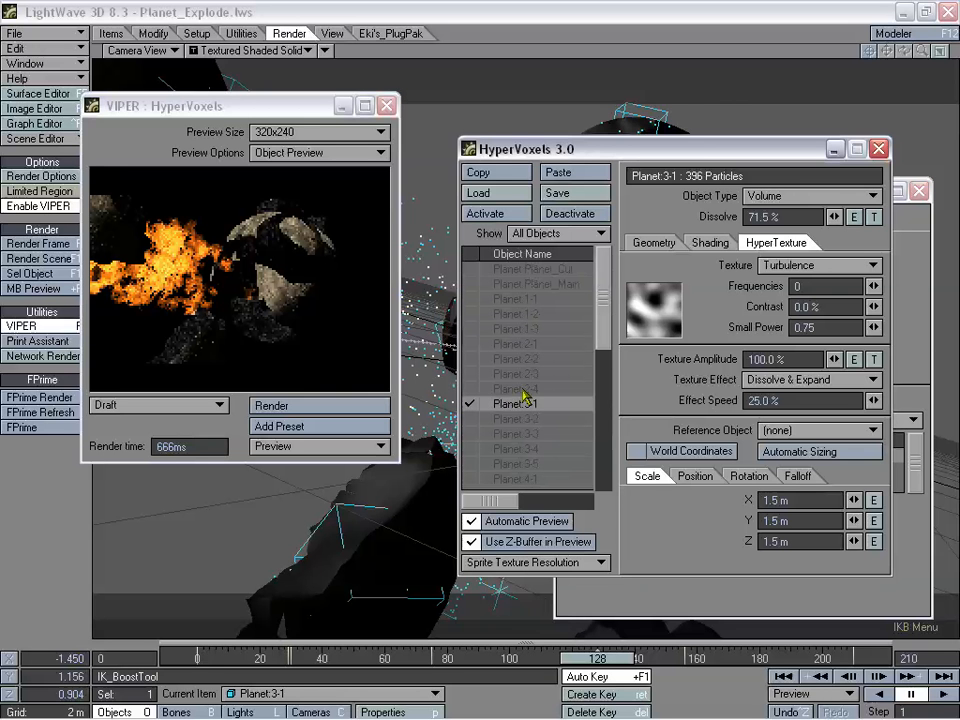
click(511, 407)
drag(220, 100, 226, 119)
click(330, 425)
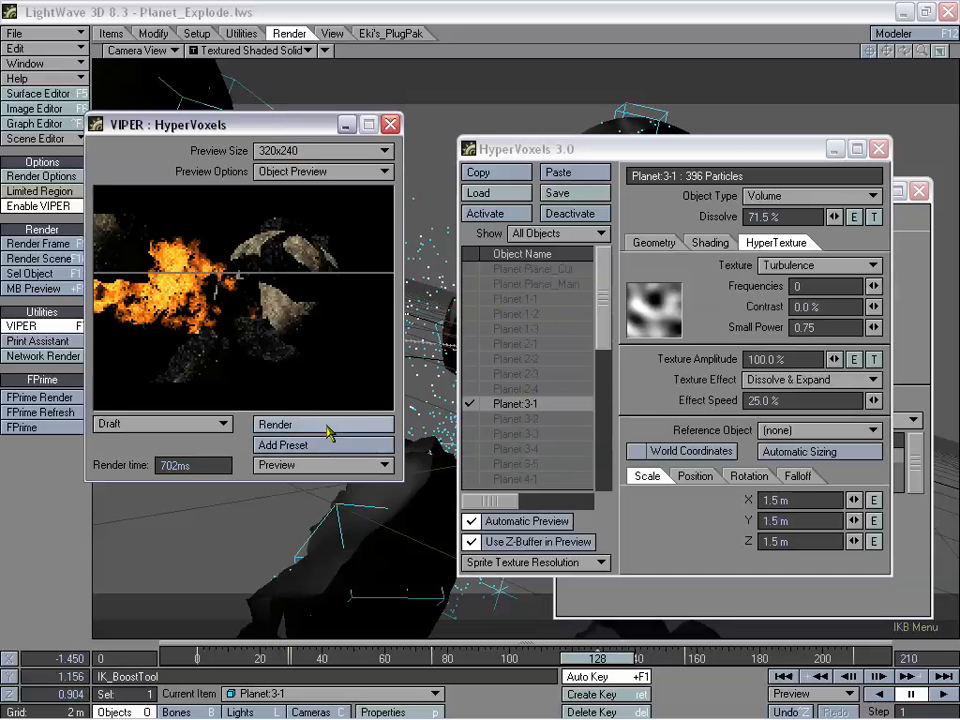
Set the Turbulence HyperTexture of Planet:3-1 to a contrast of 9% and 2 frequencies
click(823, 305)
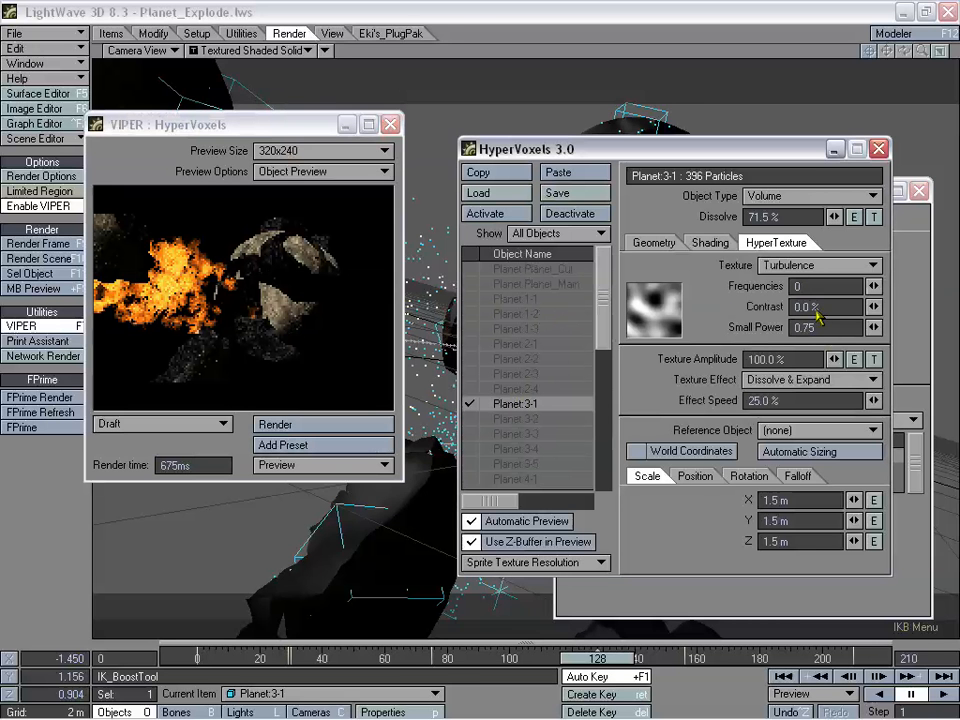
drag(638, 156, 633, 149)
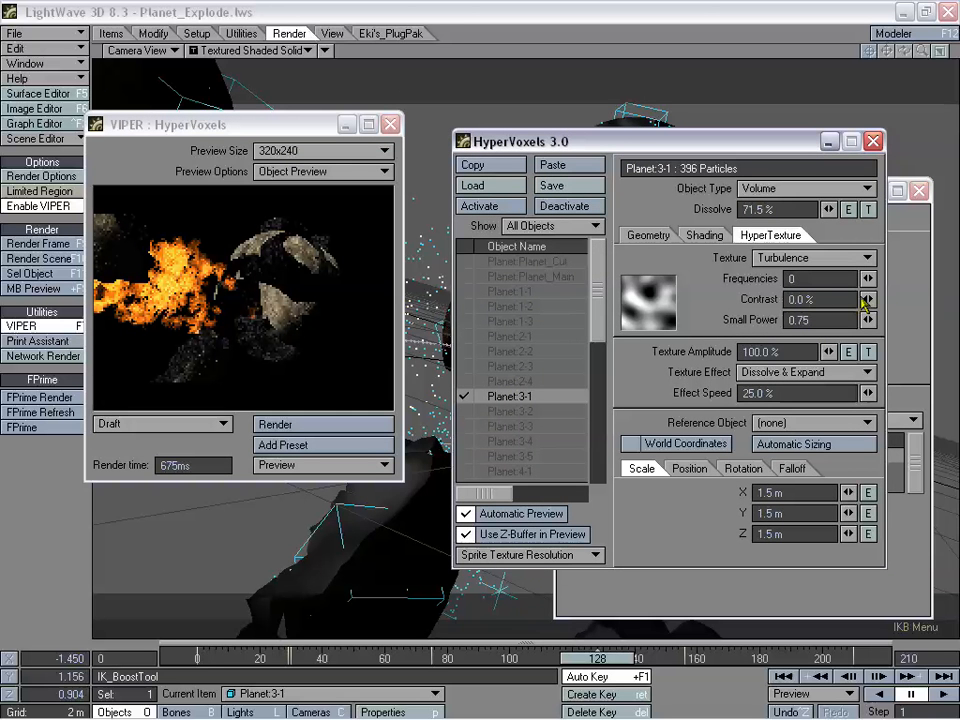
drag(636, 142, 604, 138)
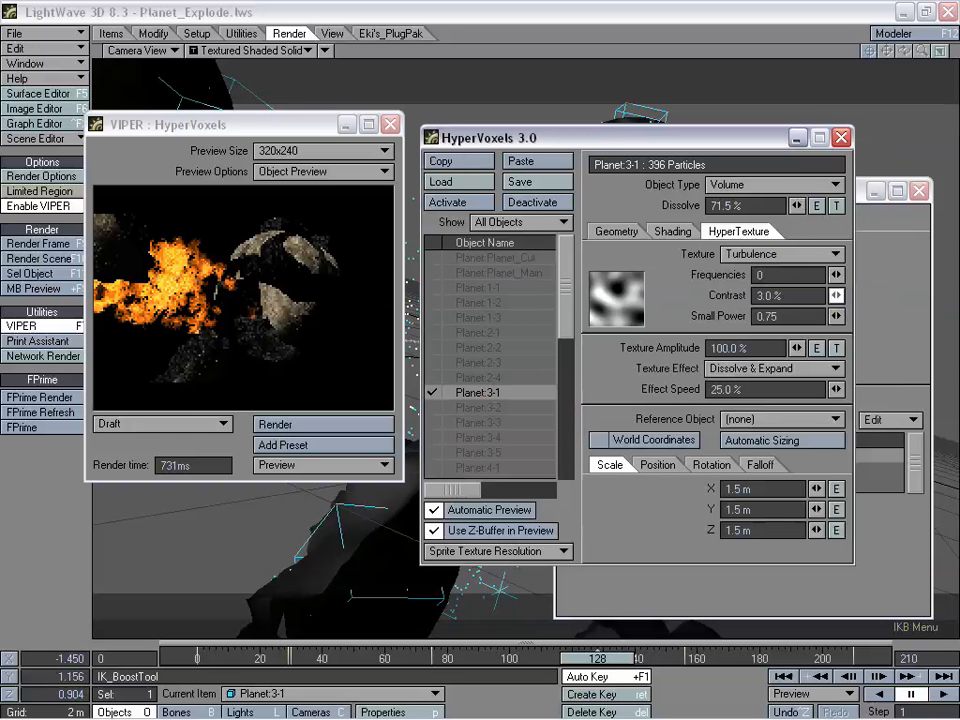
mouse_move(838, 297)
mouse_down()
mouse_move(832, 305)
mouse_move(843, 279)
mouse_up()
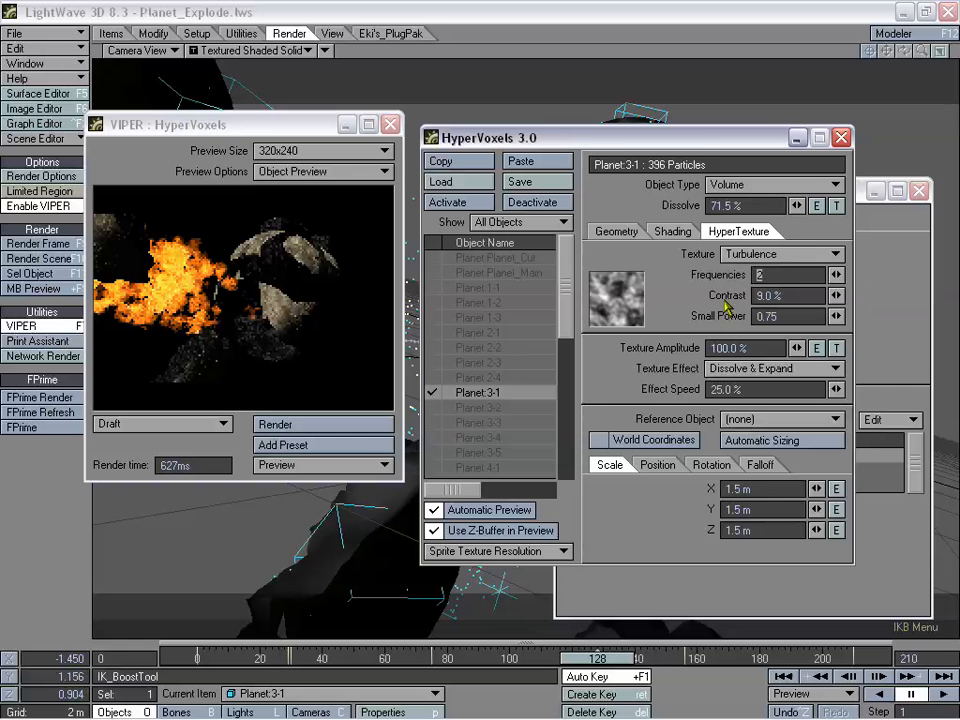
Increase the HyperVoxels particle size of Planet:3-1 to 476.7701 mm
click(616, 231)
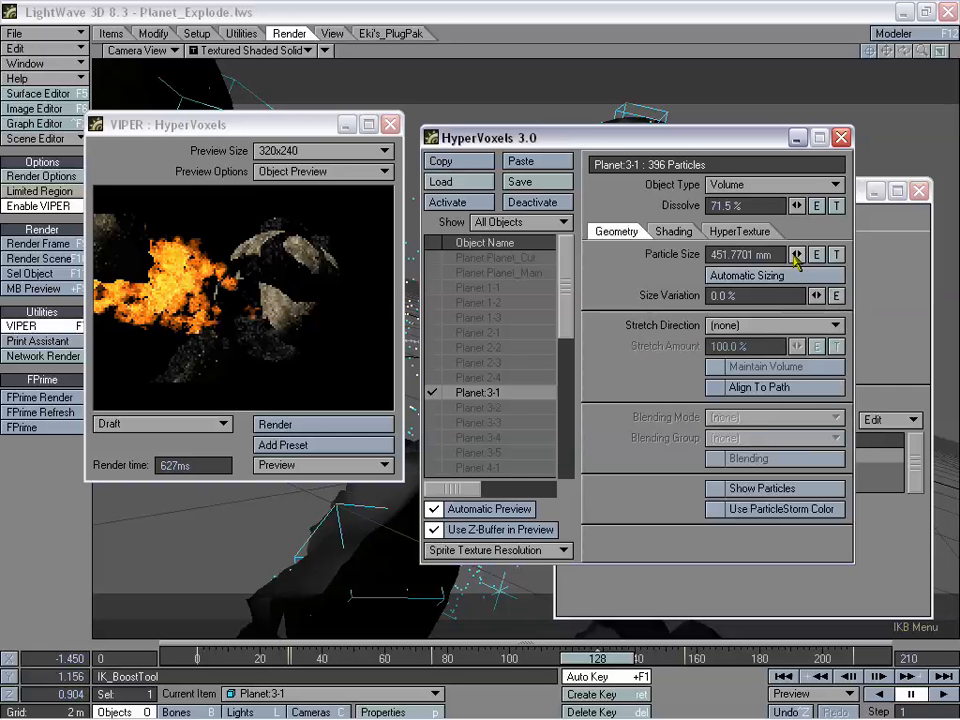
drag(797, 254, 799, 255)
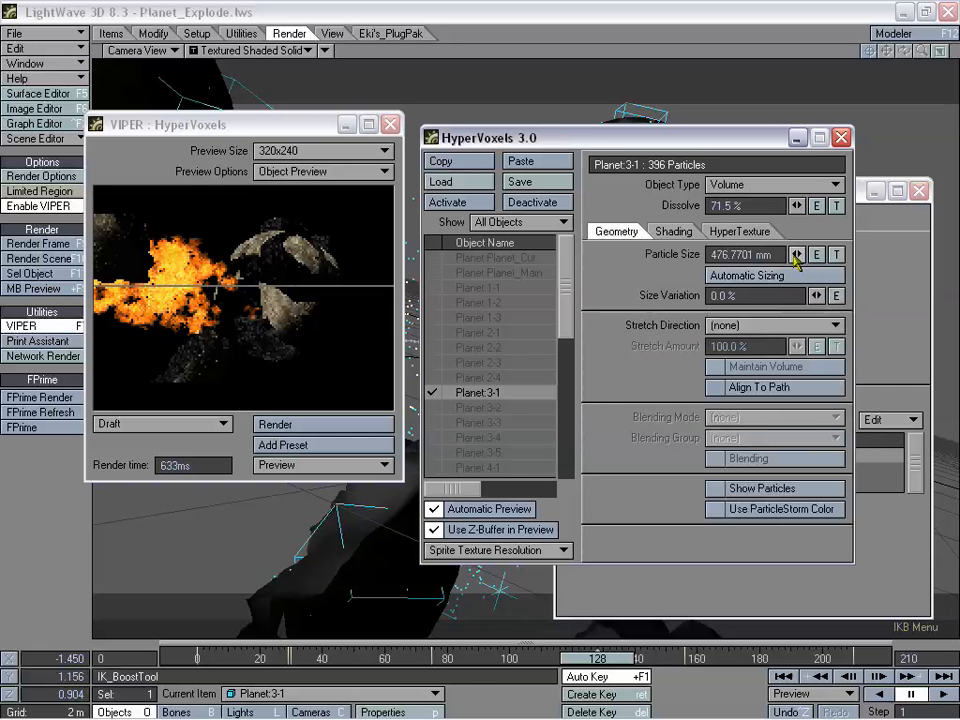
click(735, 231)
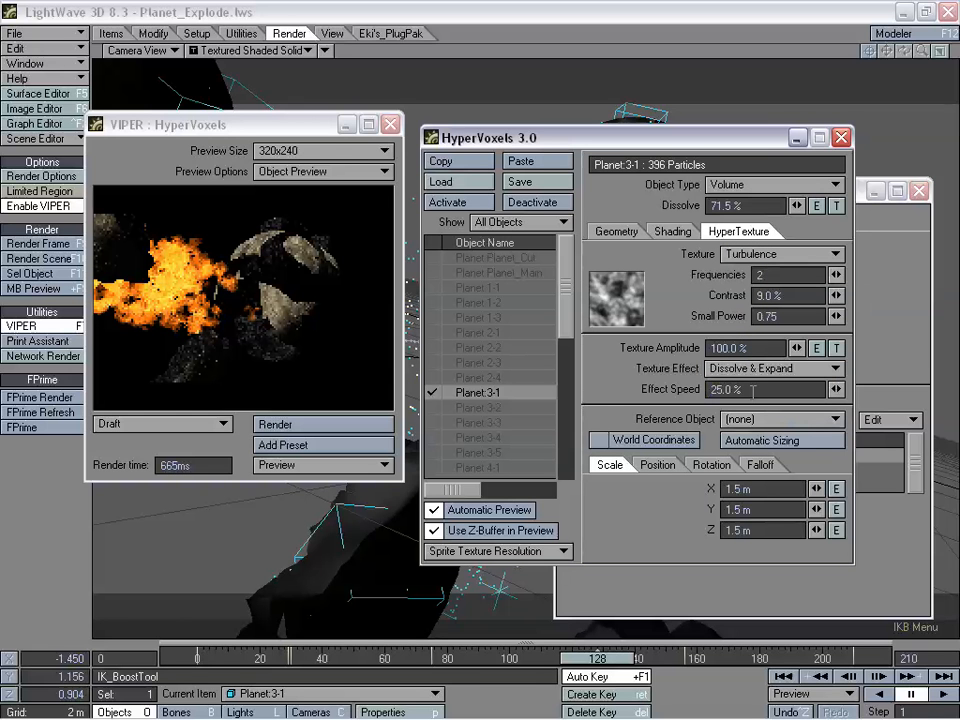
Review the geometry, shading and HyperTexture settings of Planet:3-1
click(615, 231)
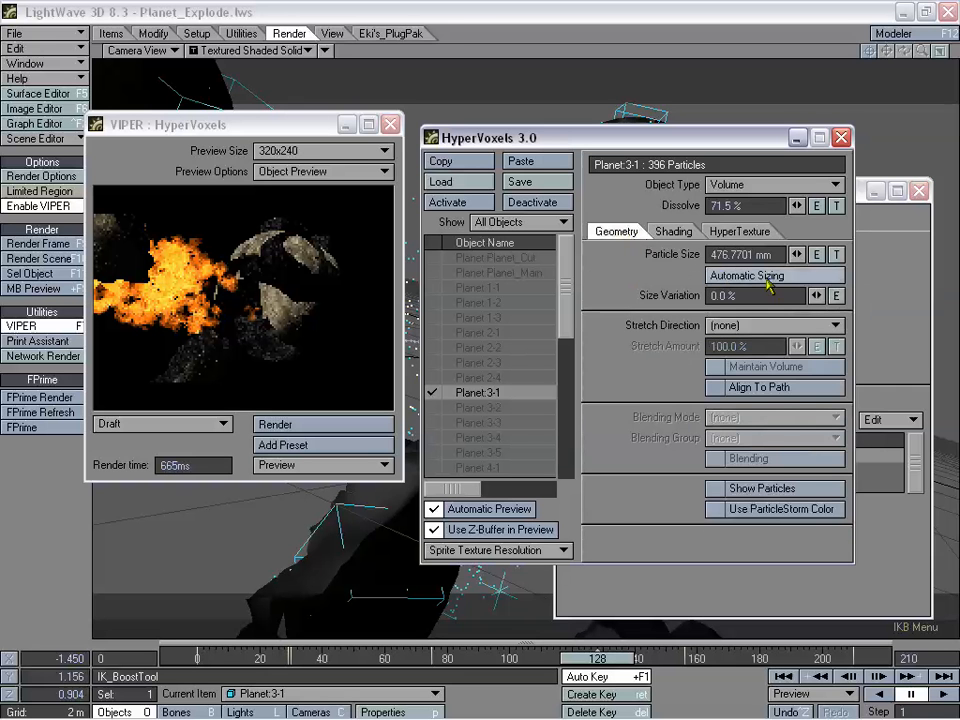
click(673, 231)
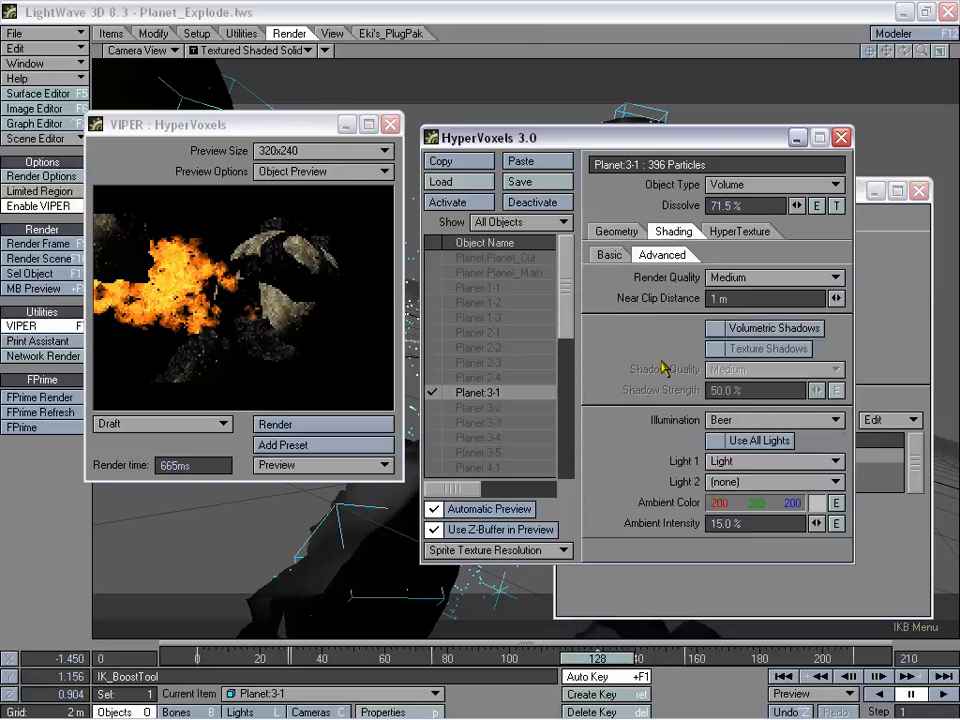
click(616, 253)
click(647, 254)
click(610, 233)
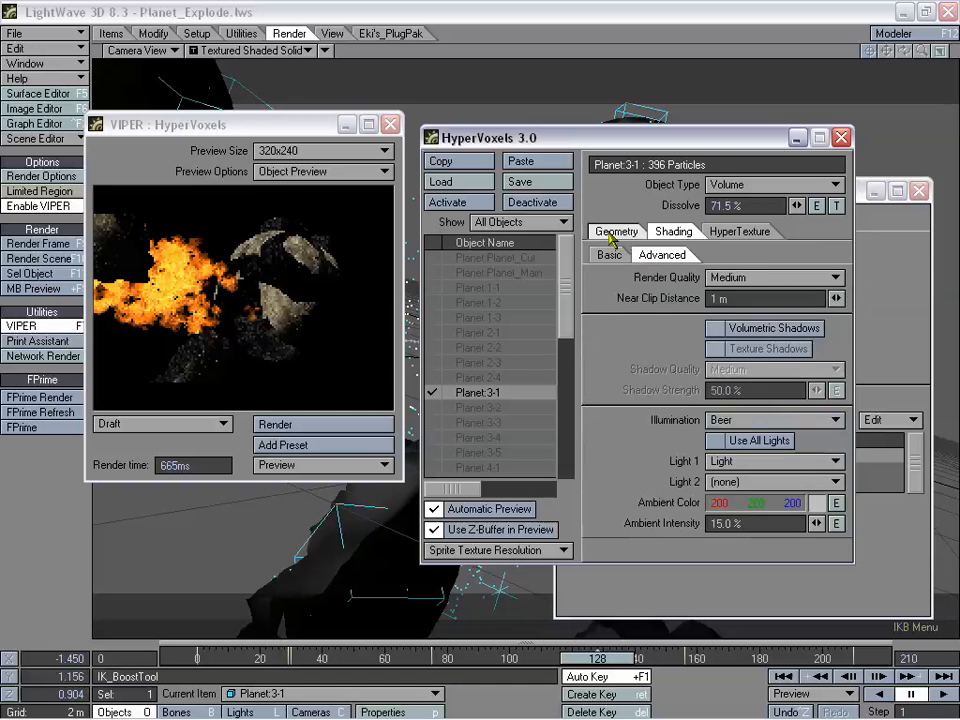
click(668, 228)
click(727, 232)
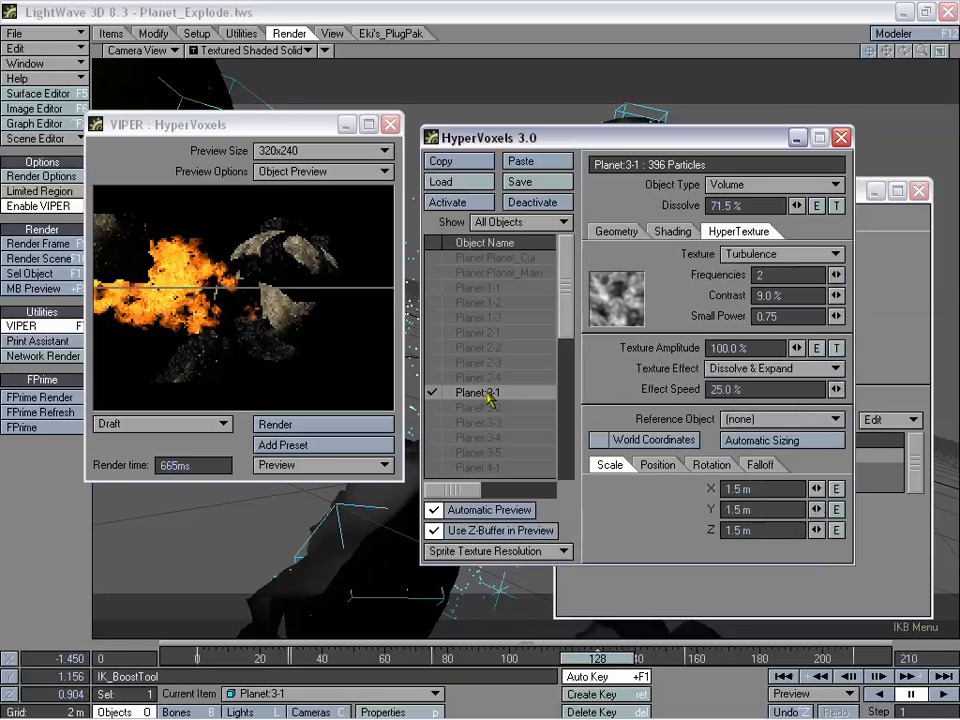
Copy the HyperVoxels fire settings of Planet:3-1, activate Planet:1-1 and paste them onto it
click(470, 165)
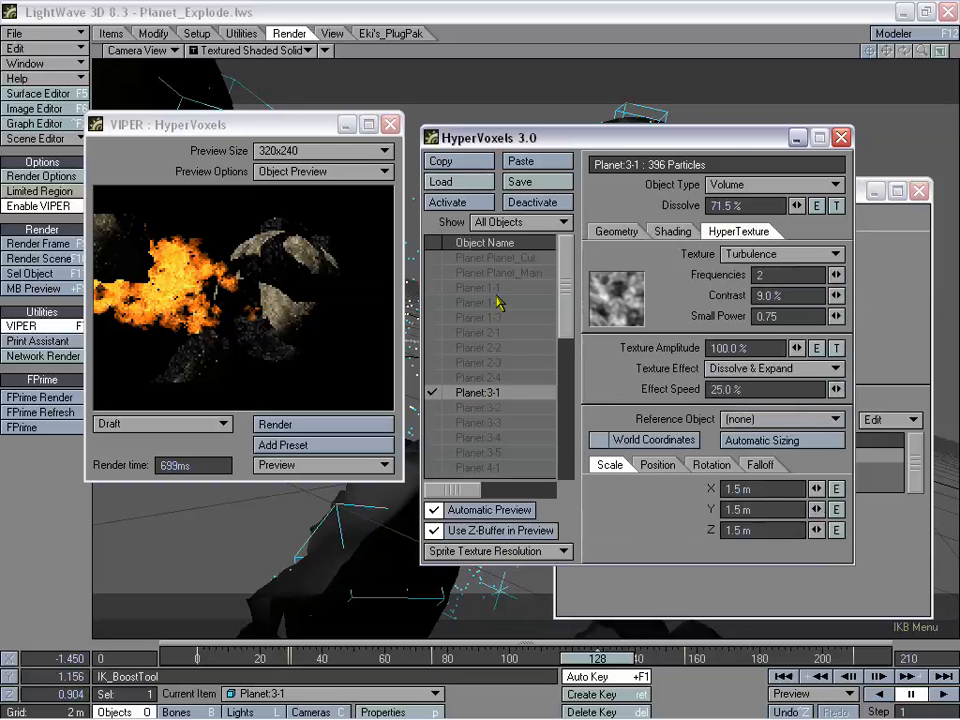
click(495, 292)
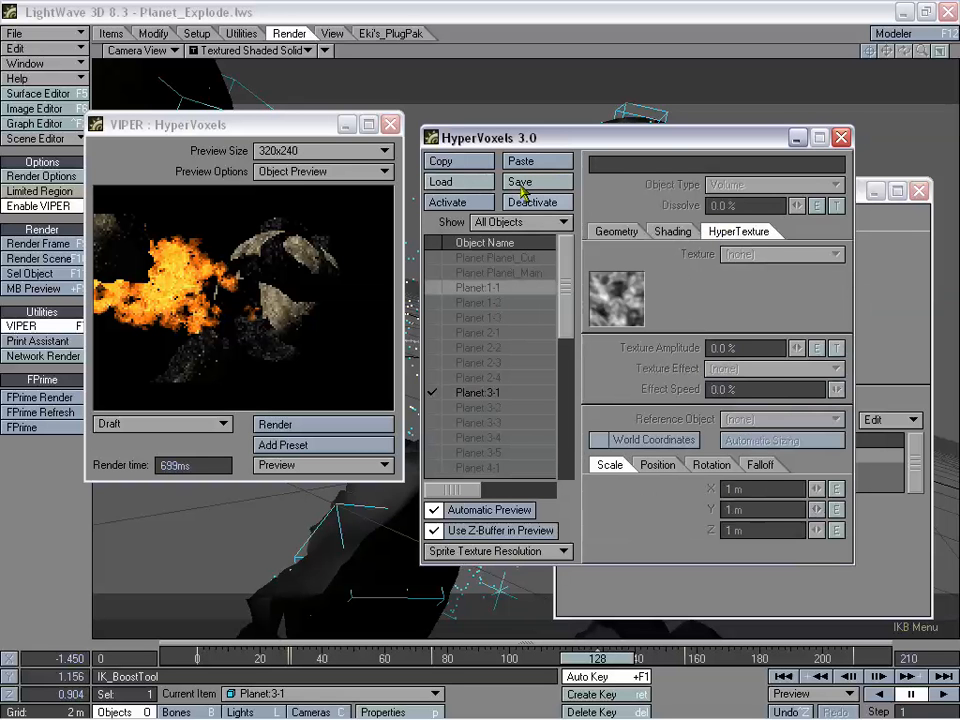
click(491, 392)
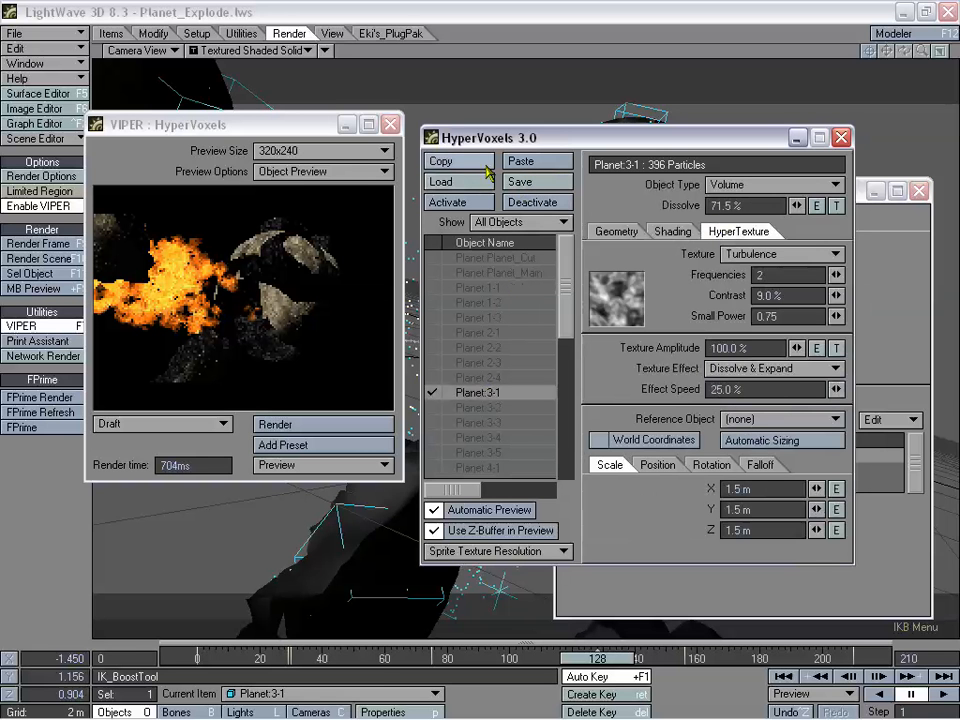
click(483, 288)
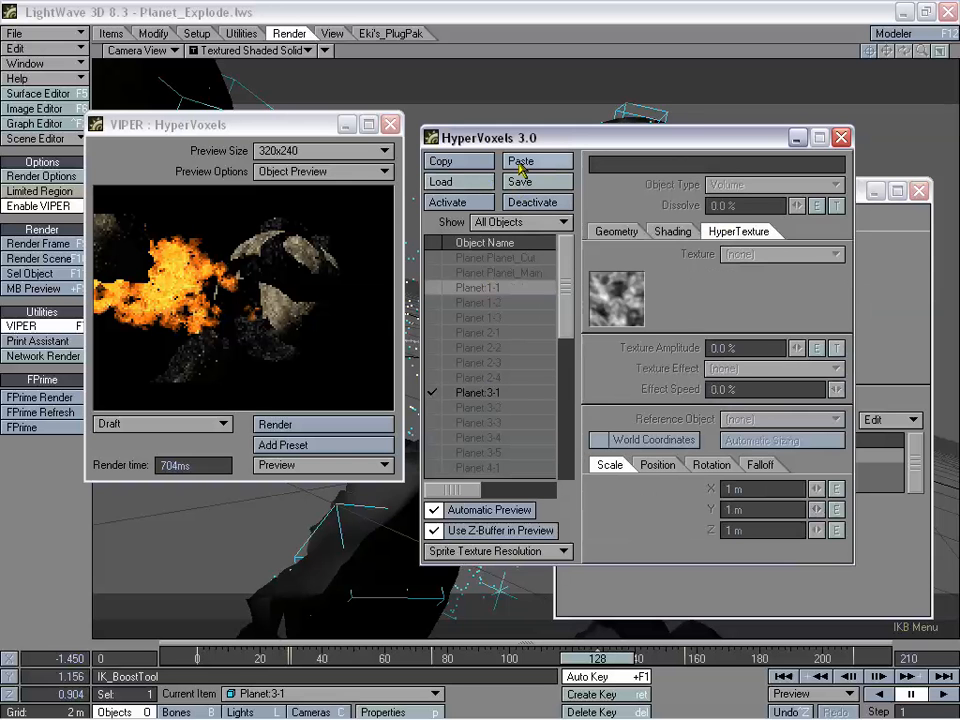
click(483, 288)
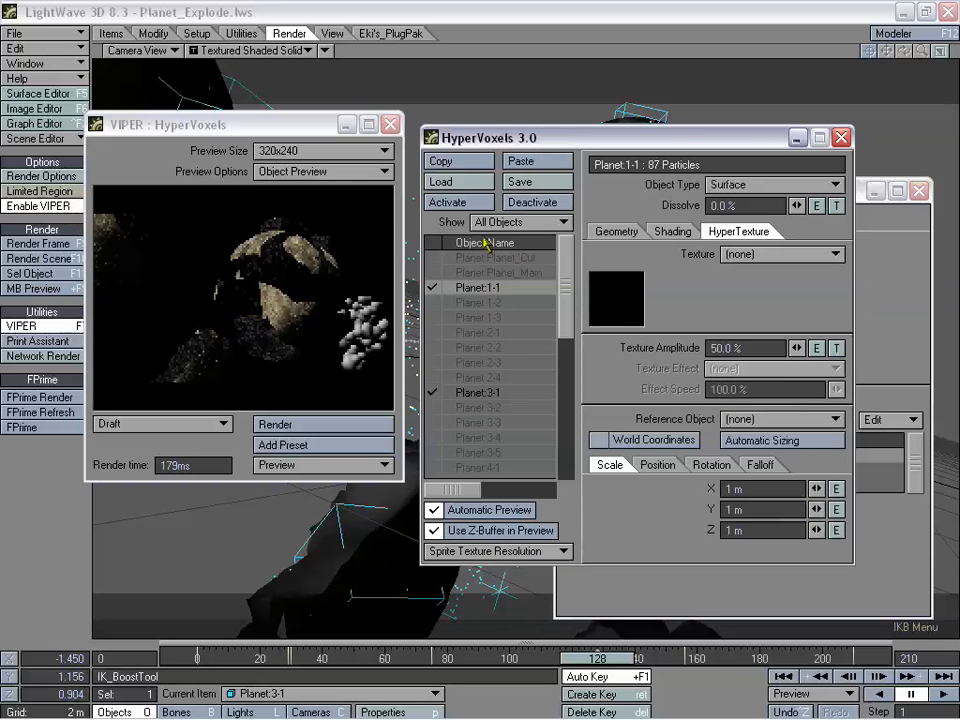
click(515, 161)
Activate Planet:1-2 and Planet:1-3 in HyperVoxels and paste the copied fire settings onto each
click(480, 302)
click(480, 302)
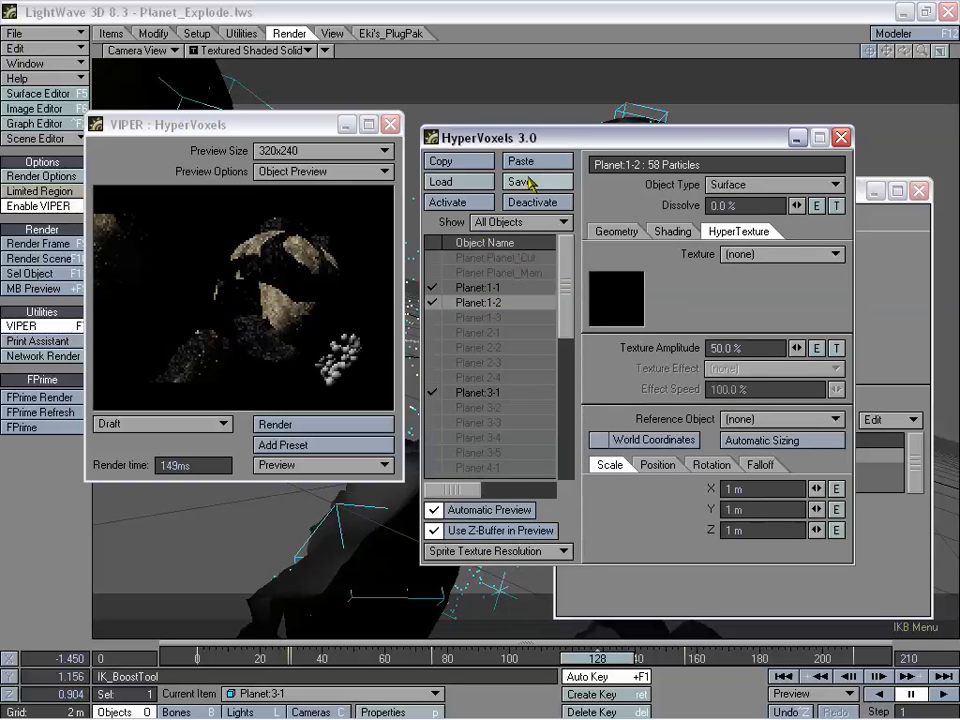
click(520, 161)
click(437, 317)
click(520, 161)
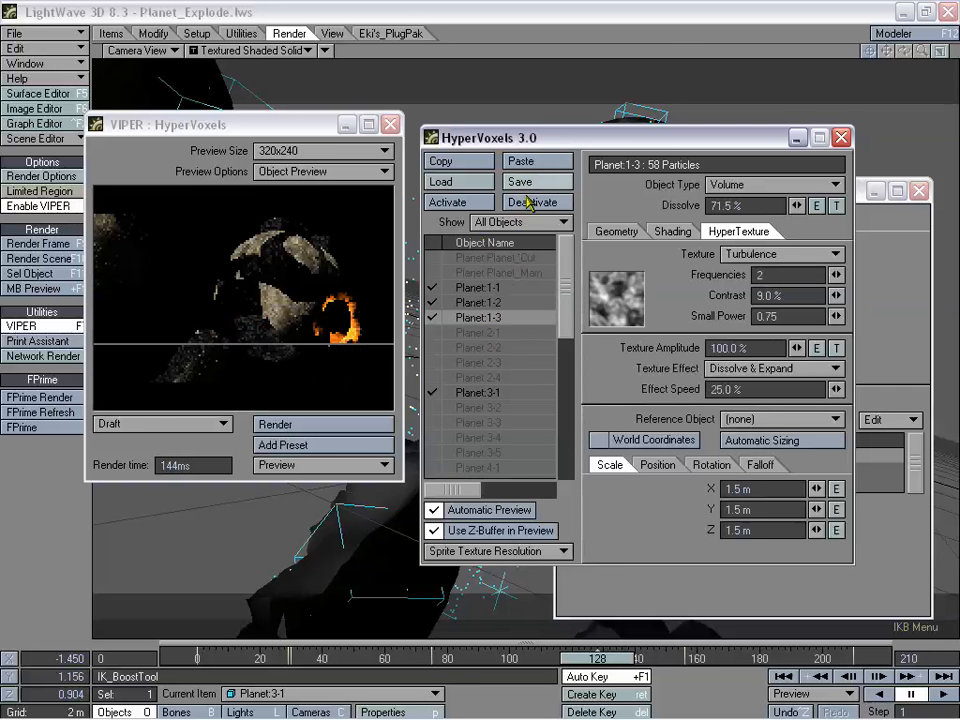
Activate Planet:2-1 through Planet:2-4 in HyperVoxels and paste the copied fire settings onto each
click(480, 332)
click(480, 332)
click(520, 162)
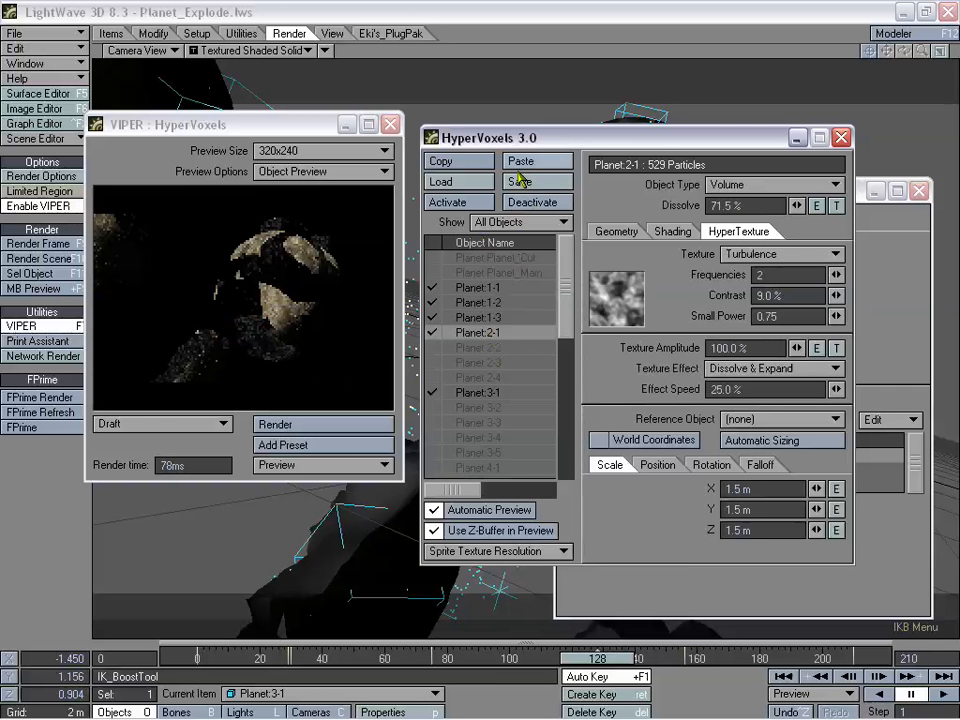
click(480, 347)
click(480, 347)
click(520, 161)
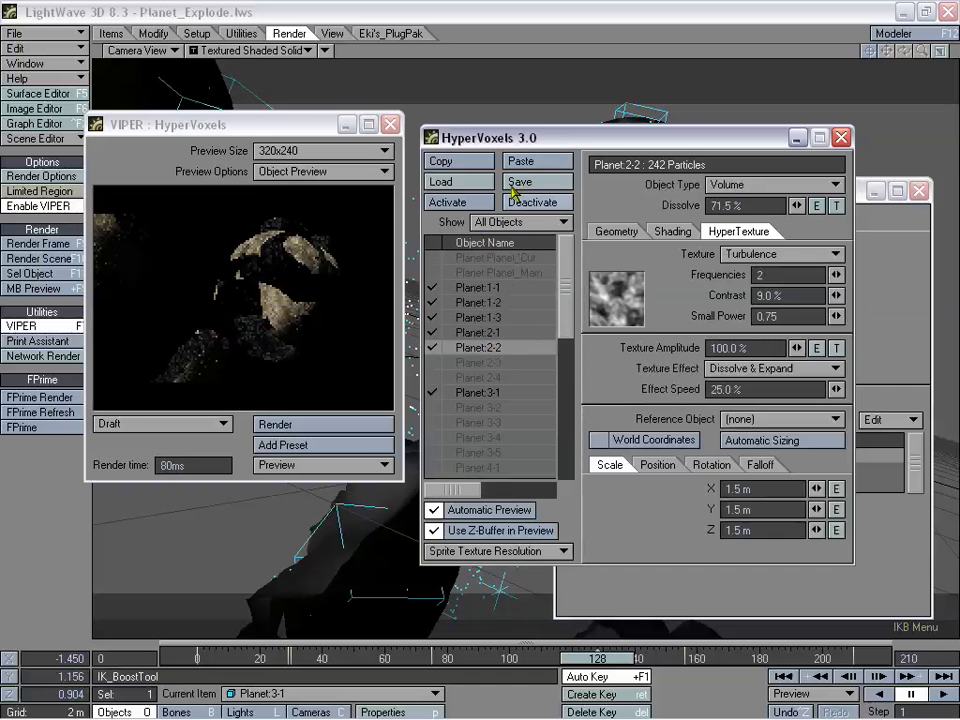
click(480, 362)
click(480, 362)
click(520, 161)
click(490, 378)
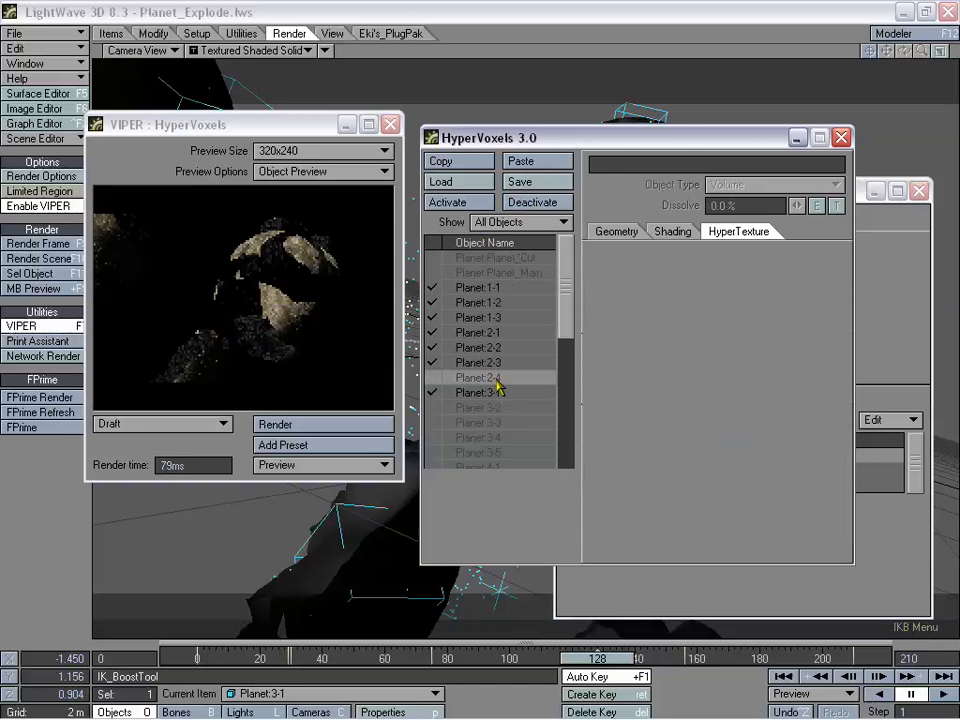
click(490, 378)
click(520, 161)
Activate Planet:3-2 through Planet:3-5 in HyperVoxels and paste the copied fire settings onto each
scroll(497, 341, down, 3)
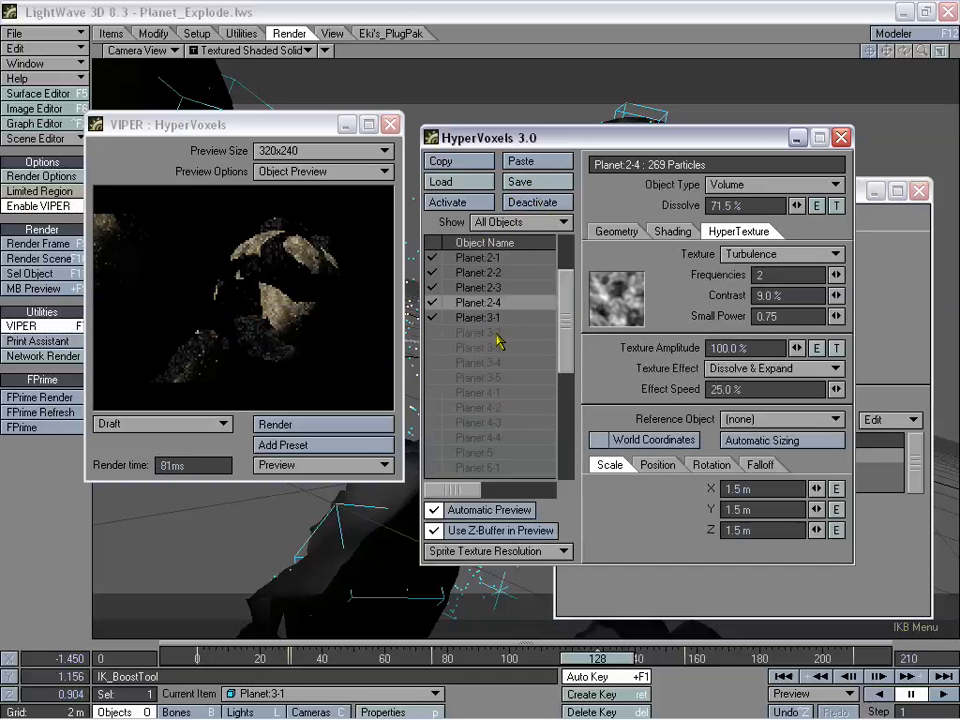
click(490, 332)
click(490, 332)
click(520, 161)
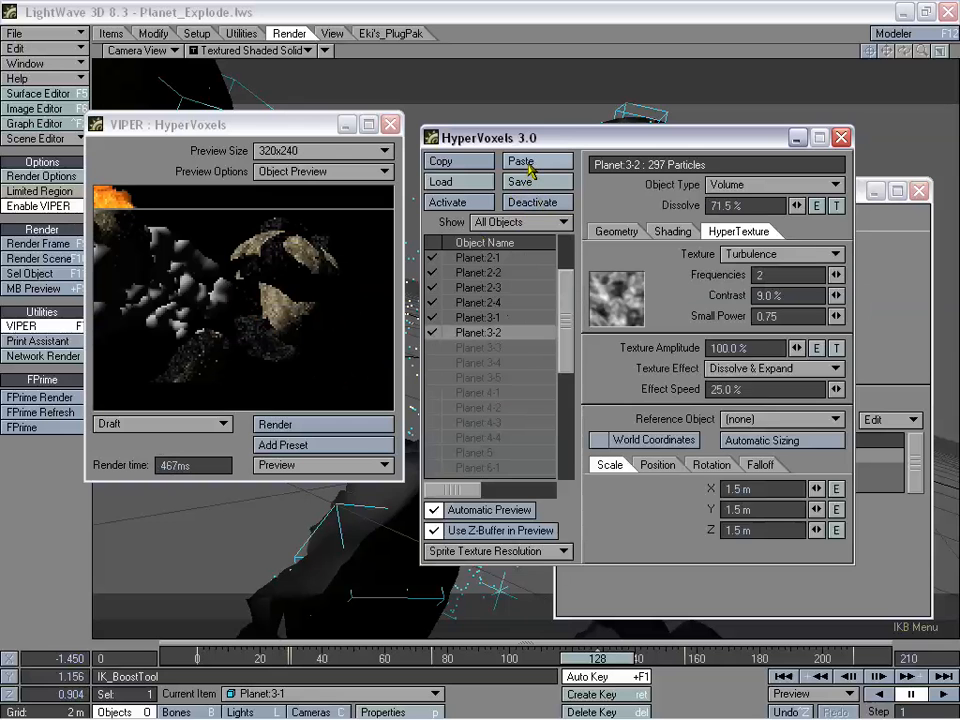
click(497, 352)
click(497, 352)
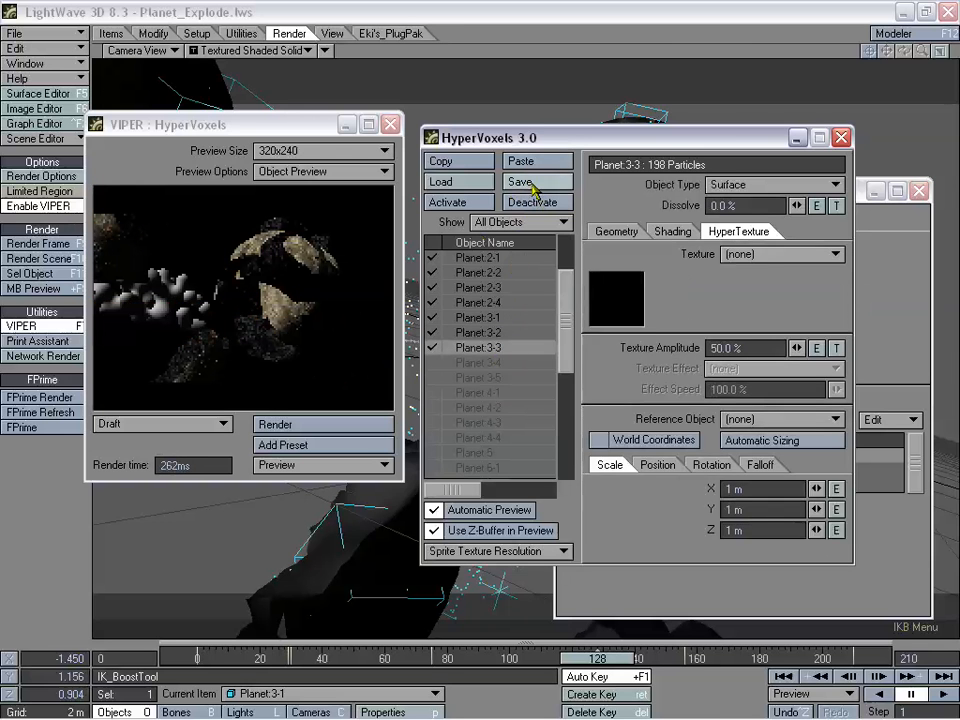
click(520, 163)
click(500, 365)
click(500, 365)
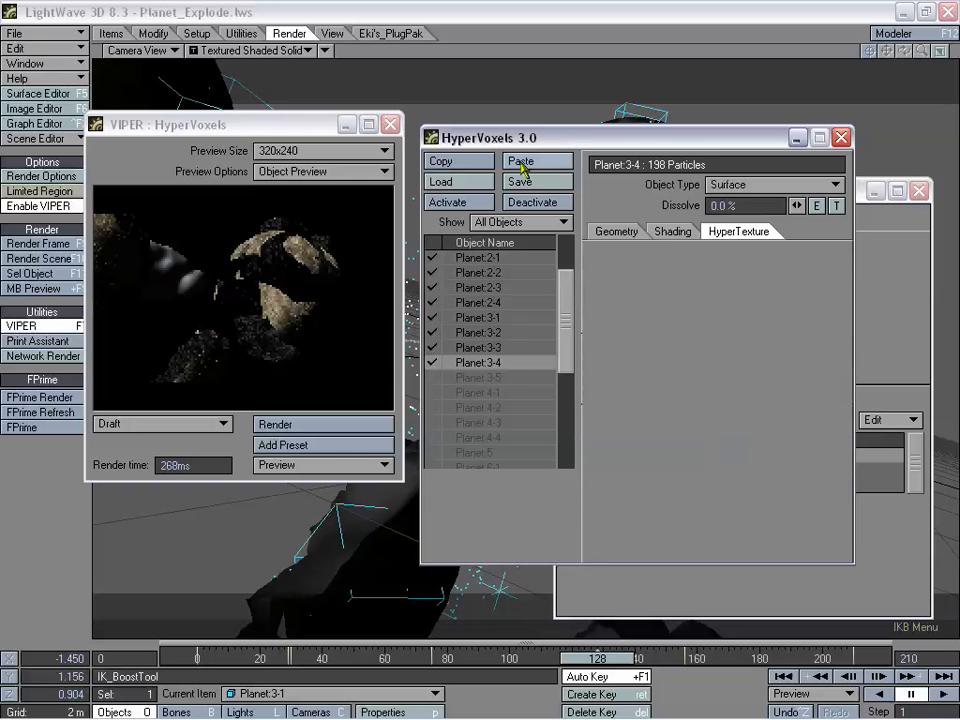
click(520, 161)
click(500, 378)
click(500, 378)
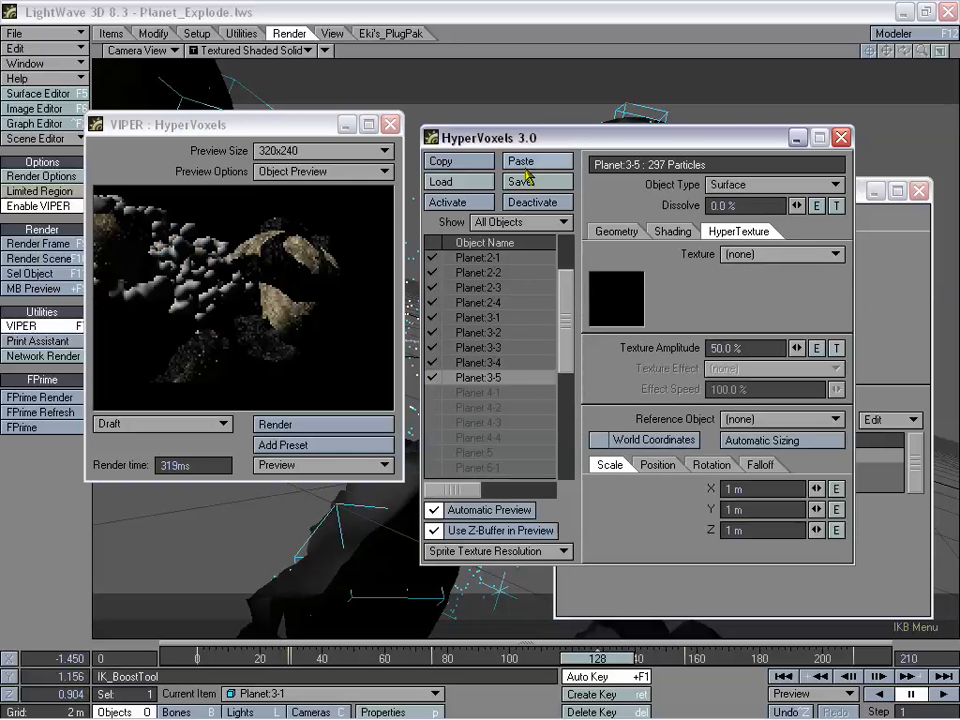
click(520, 162)
Activate Planet:4-1 through Planet:4-4 in HyperVoxels and paste the copied fire settings onto each
click(489, 392)
click(489, 392)
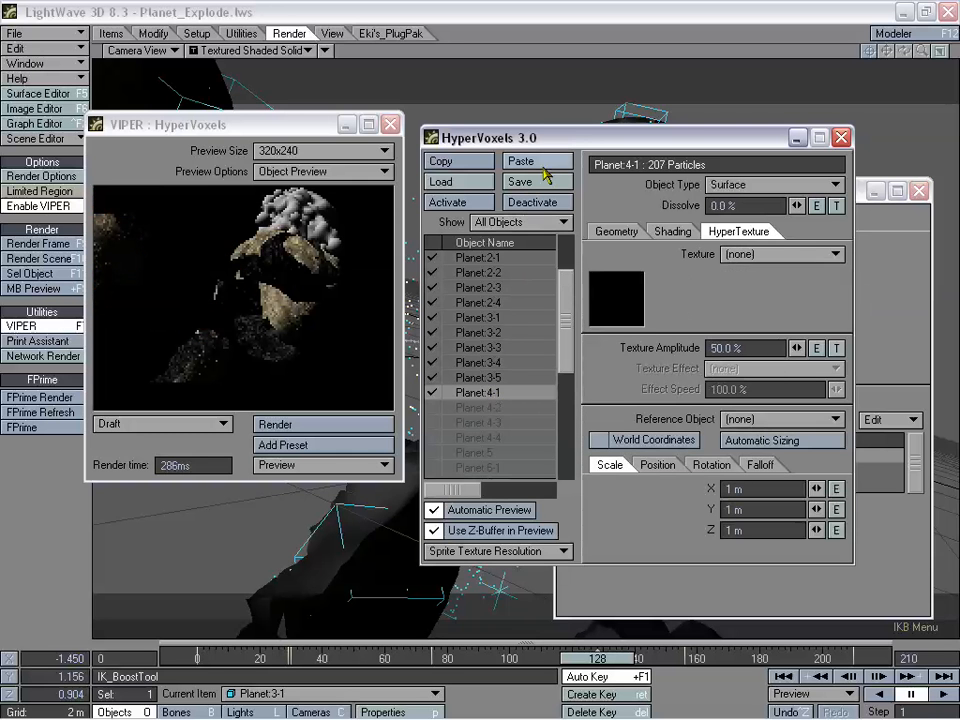
click(520, 162)
click(484, 408)
click(484, 408)
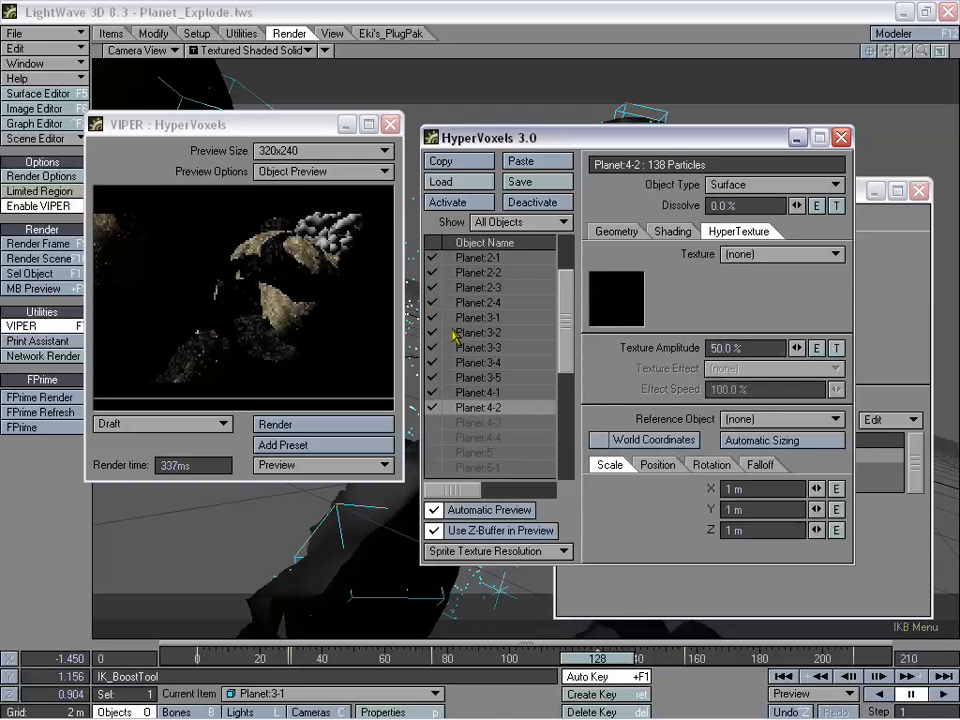
click(520, 161)
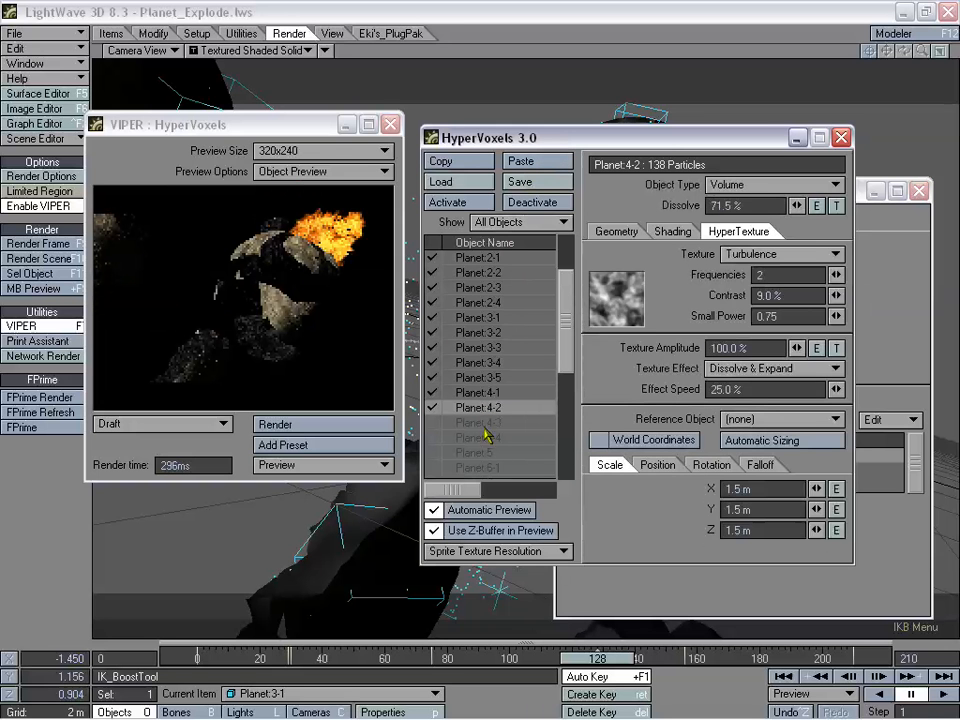
click(489, 422)
click(489, 422)
click(520, 162)
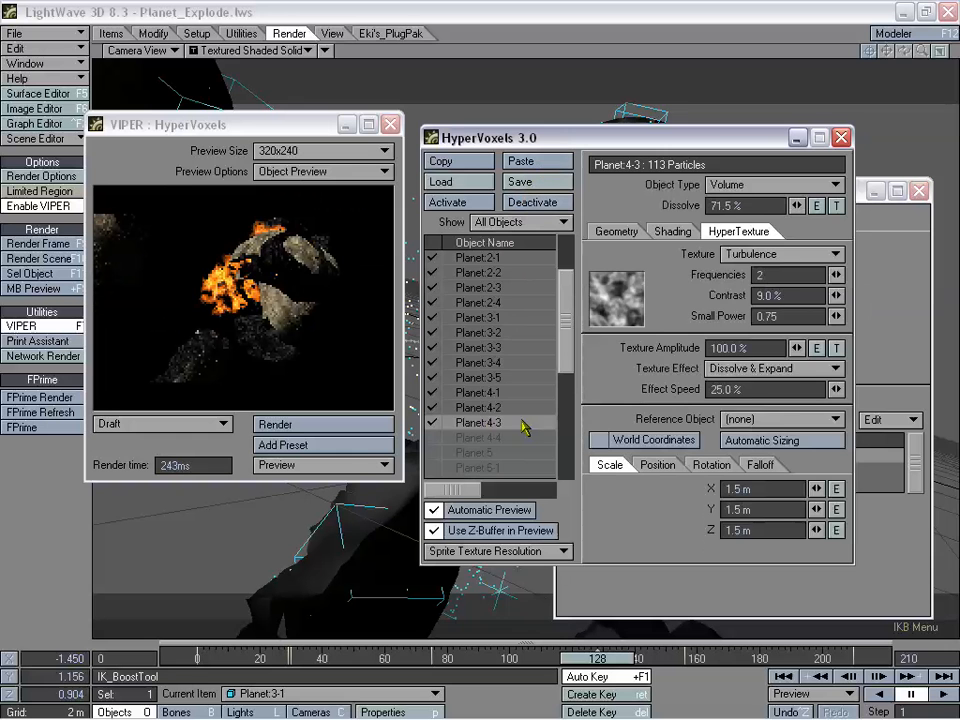
click(497, 440)
click(497, 440)
click(520, 162)
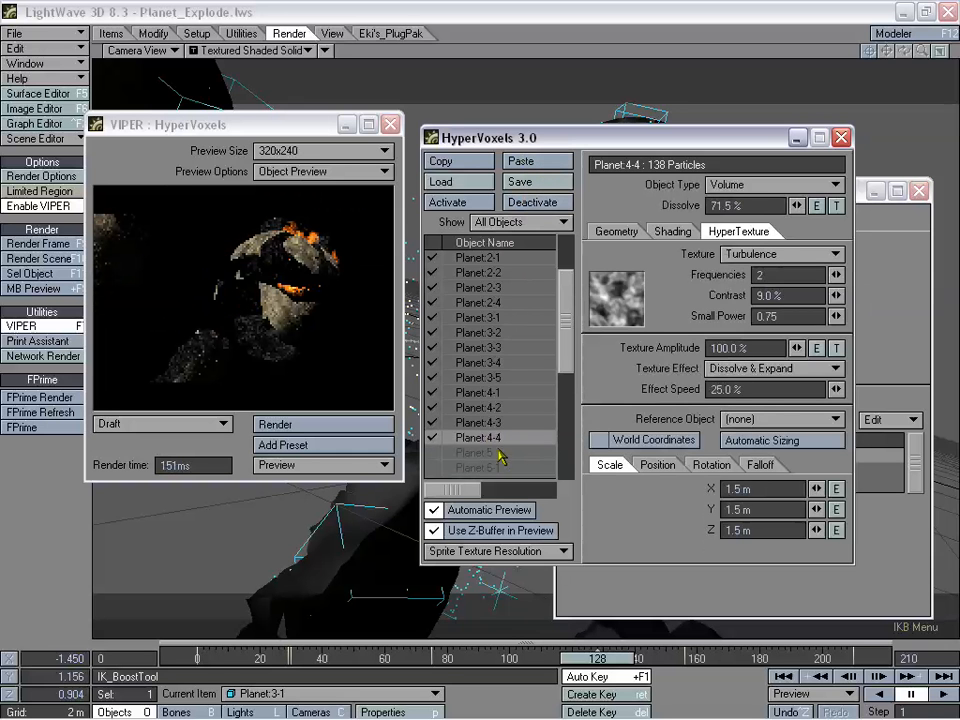
Activate Planet:5 in HyperVoxels and paste the copied fire settings onto it
click(497, 453)
click(497, 453)
click(522, 162)
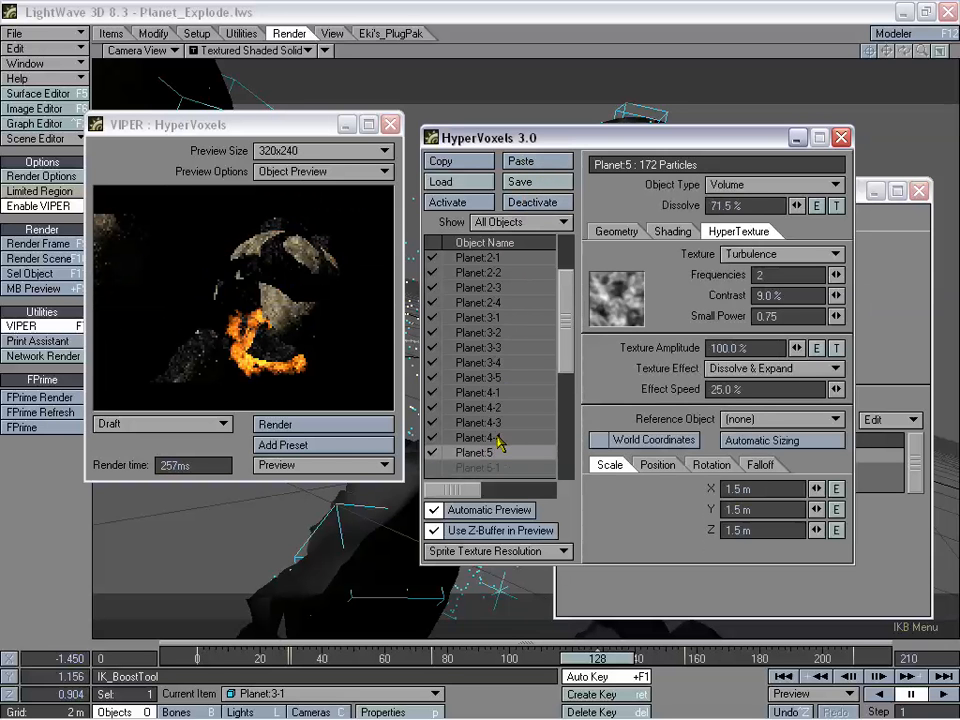
Activate Planet:6-1 through Planet:6-4 in HyperVoxels and paste the copied fire settings onto each
double_click(492, 467)
click(530, 168)
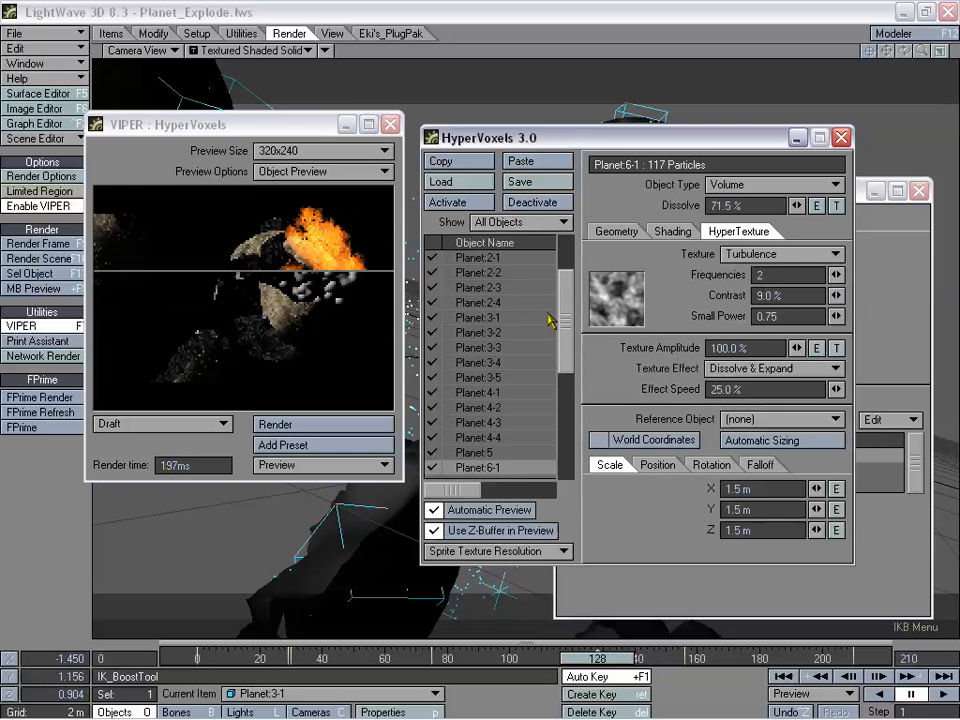
drag(568, 332, 551, 395)
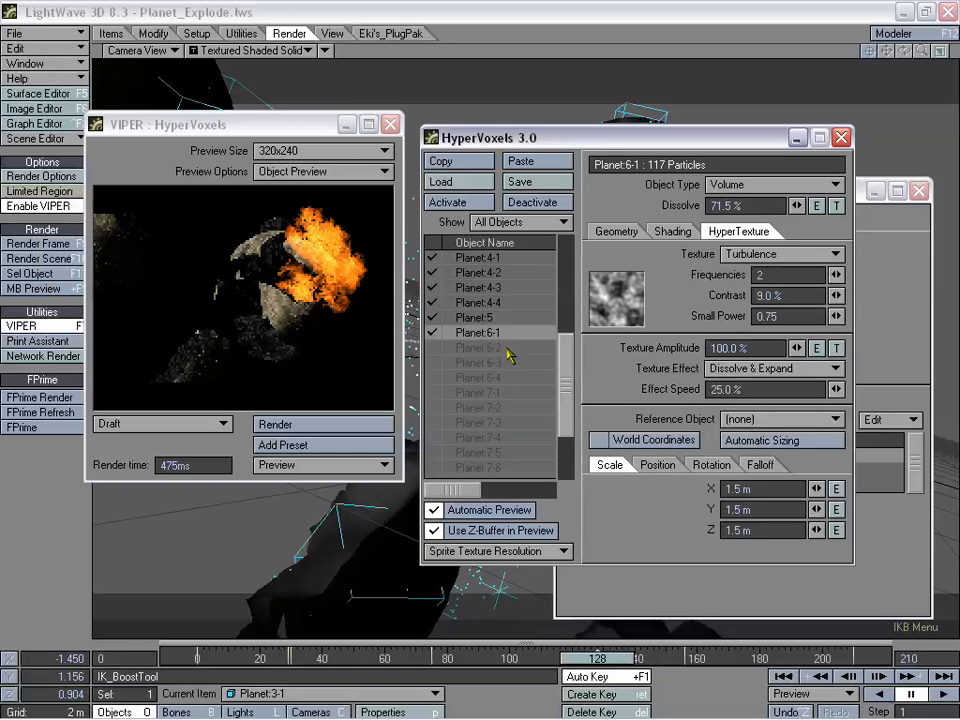
double_click(506, 348)
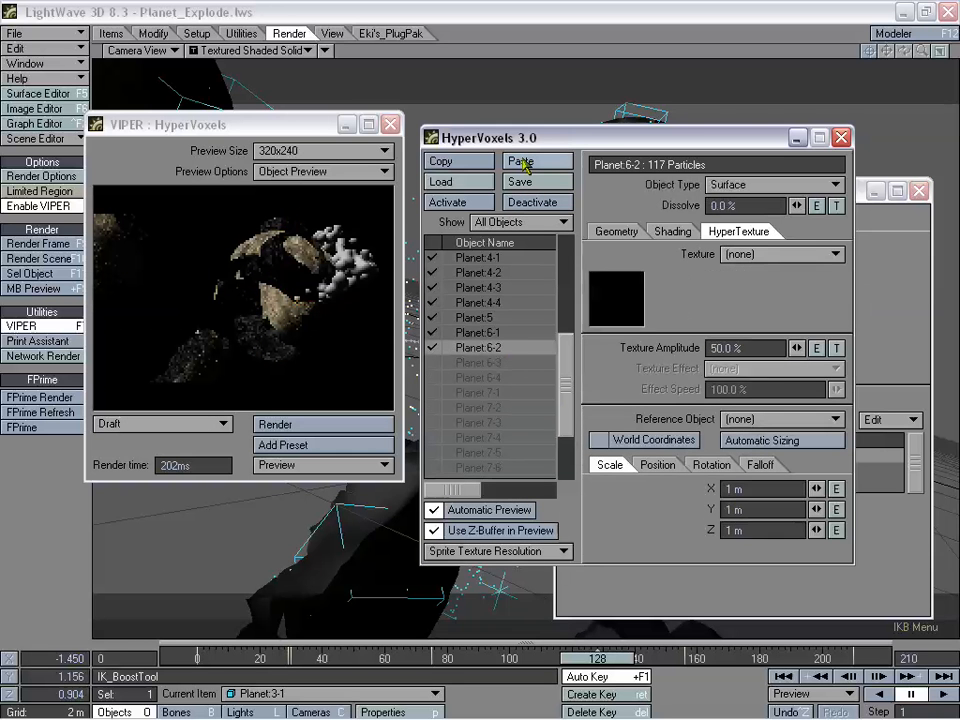
click(520, 162)
double_click(497, 363)
click(521, 161)
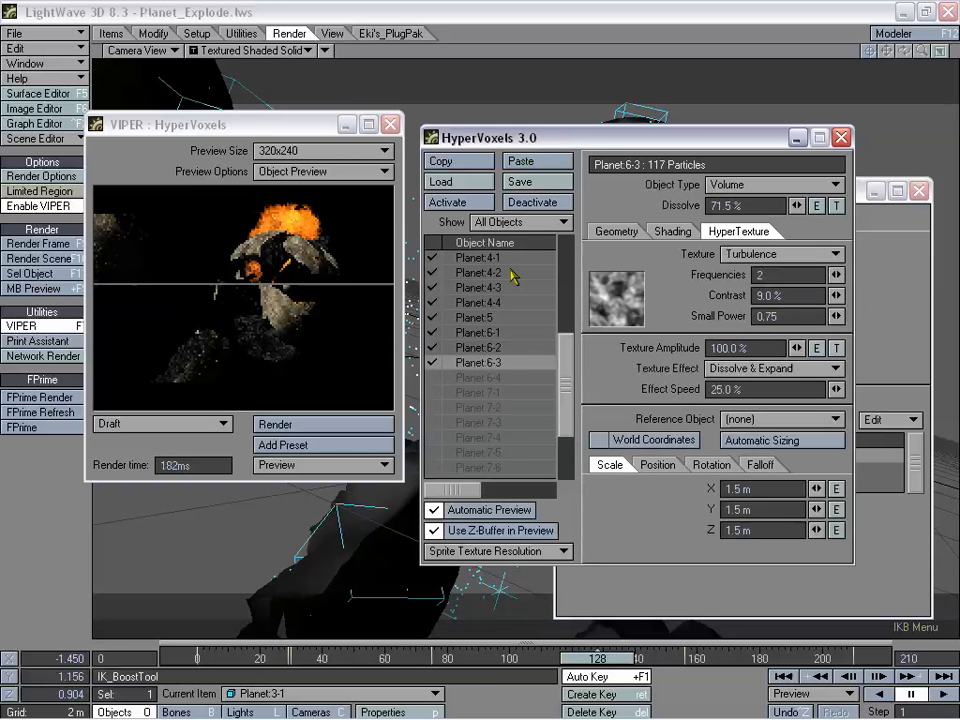
double_click(497, 377)
click(521, 161)
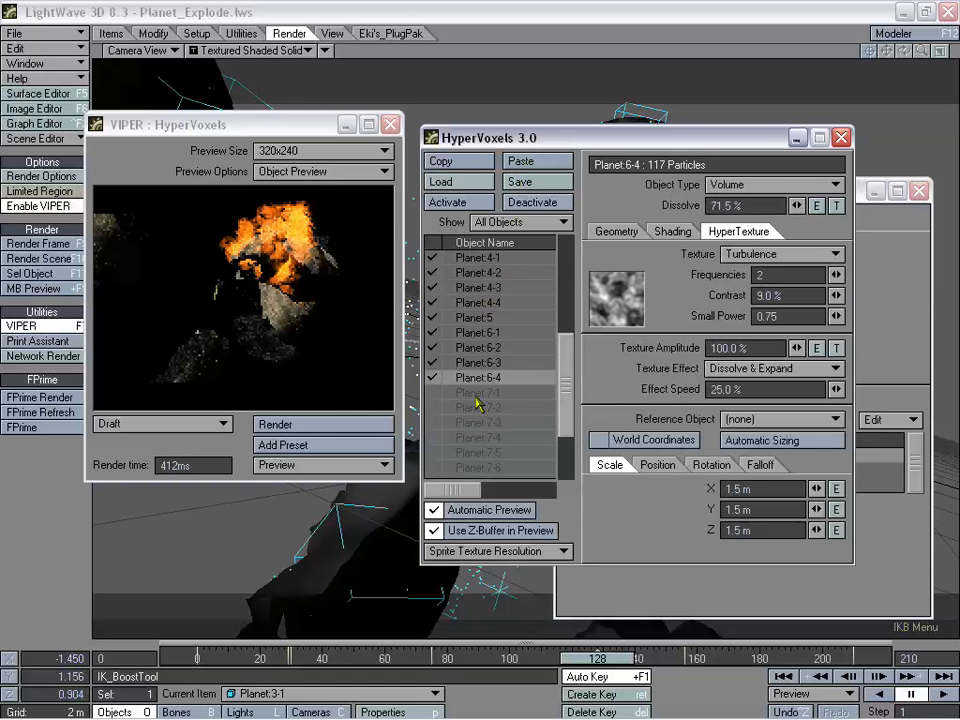
Activate Planet:7-1 in HyperVoxels and paste the copied fire settings onto it
double_click(477, 393)
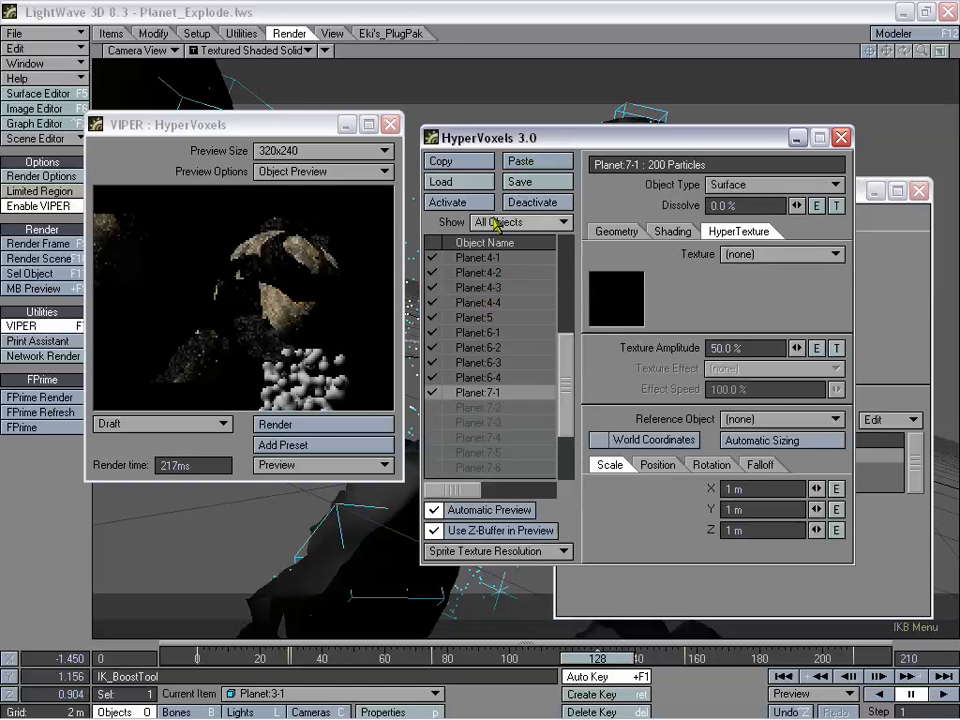
click(521, 161)
drag(563, 348, 503, 385)
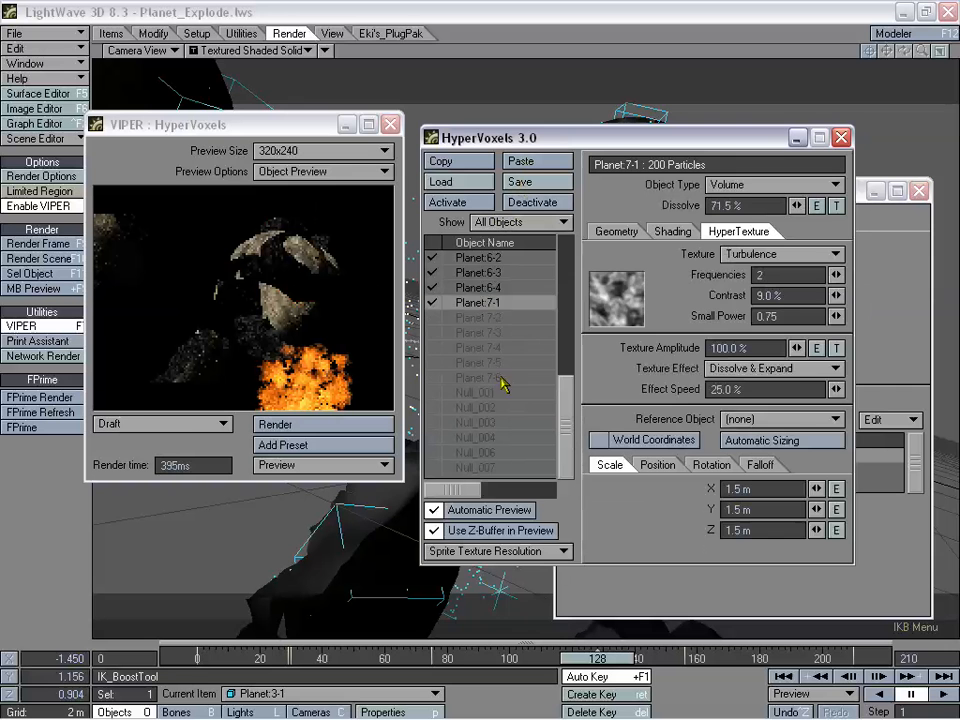
Activate Planet:7-2 through Planet:7-6 in HyperVoxels, paste the copied fire settings onto each, and close the HyperVoxels window
double_click(477, 317)
click(521, 161)
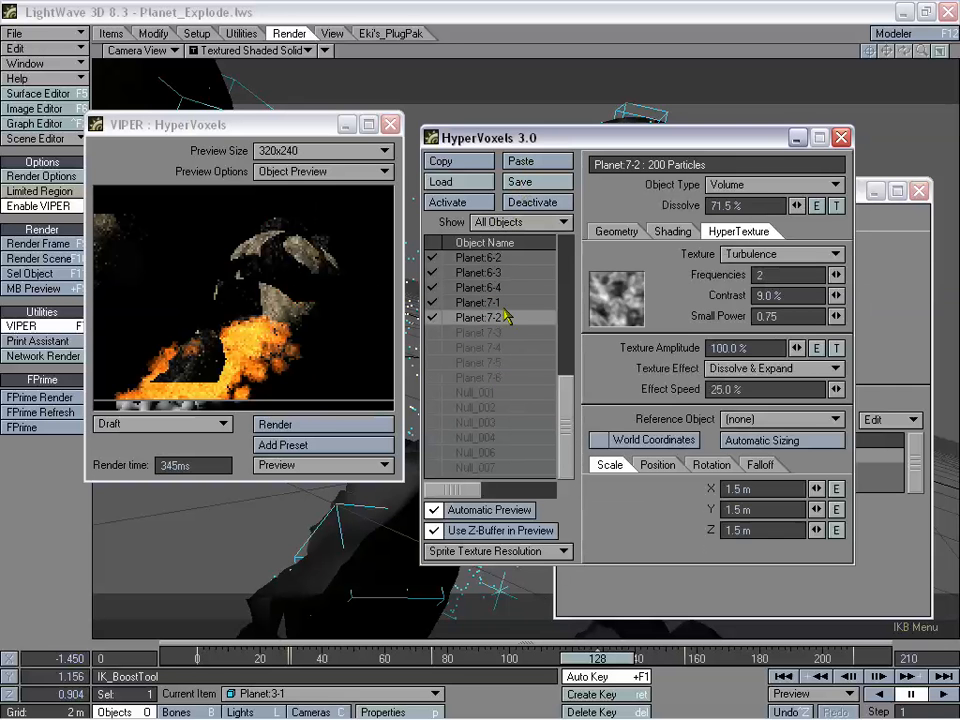
double_click(492, 333)
click(518, 161)
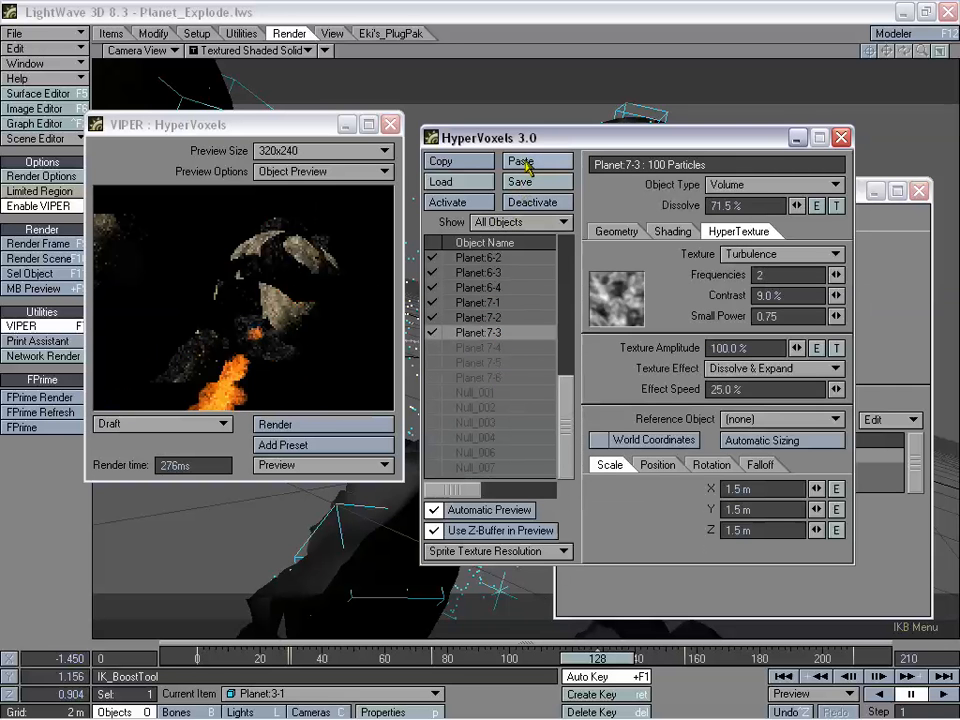
double_click(485, 347)
click(520, 161)
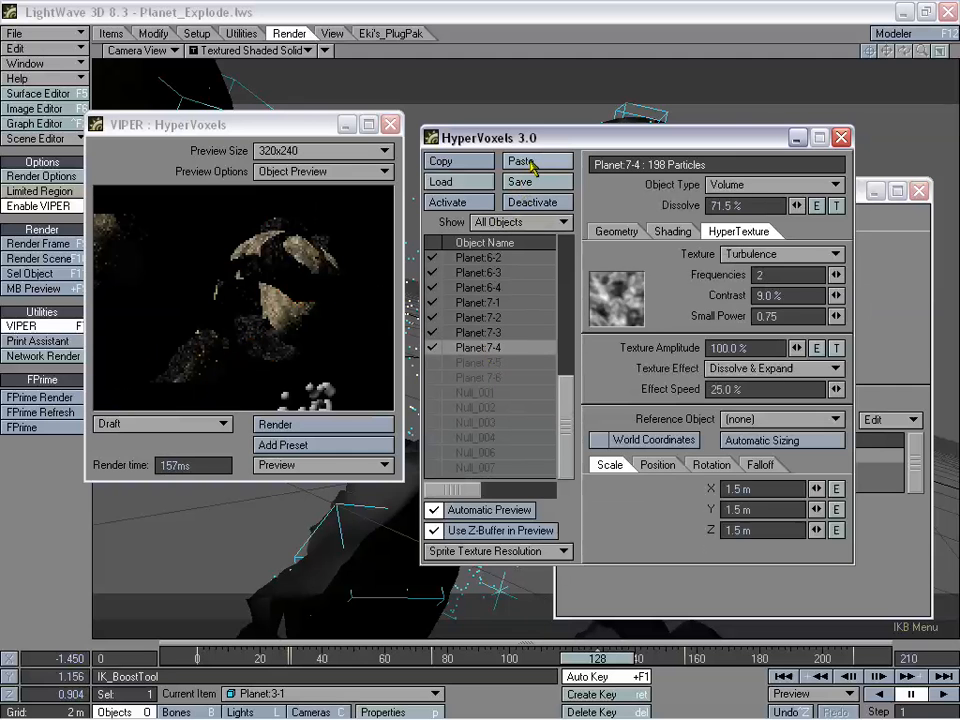
double_click(490, 362)
click(520, 161)
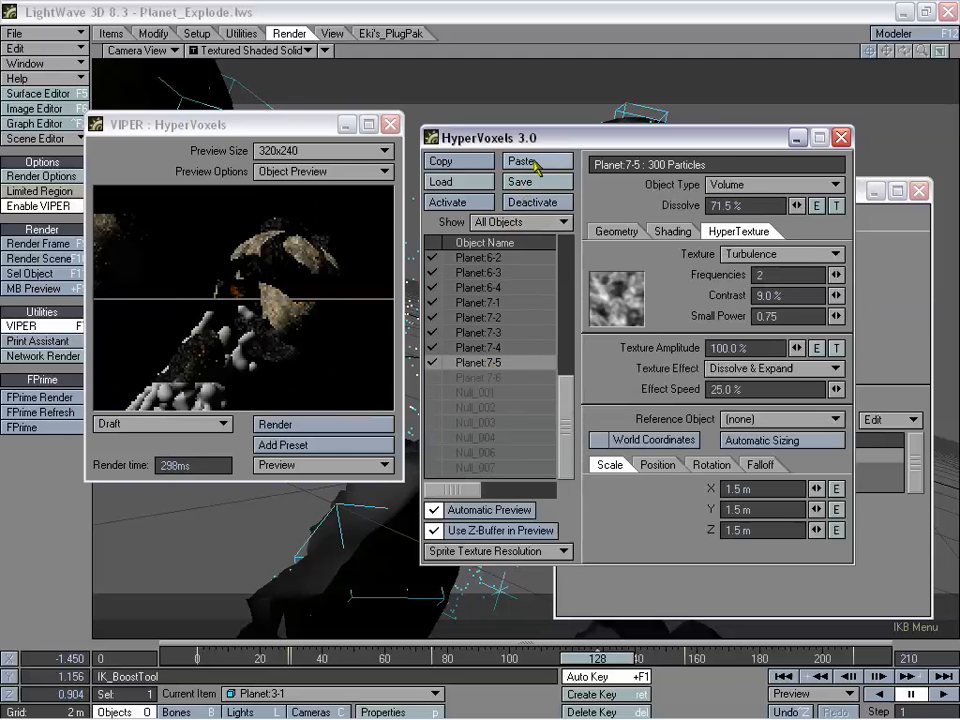
double_click(495, 378)
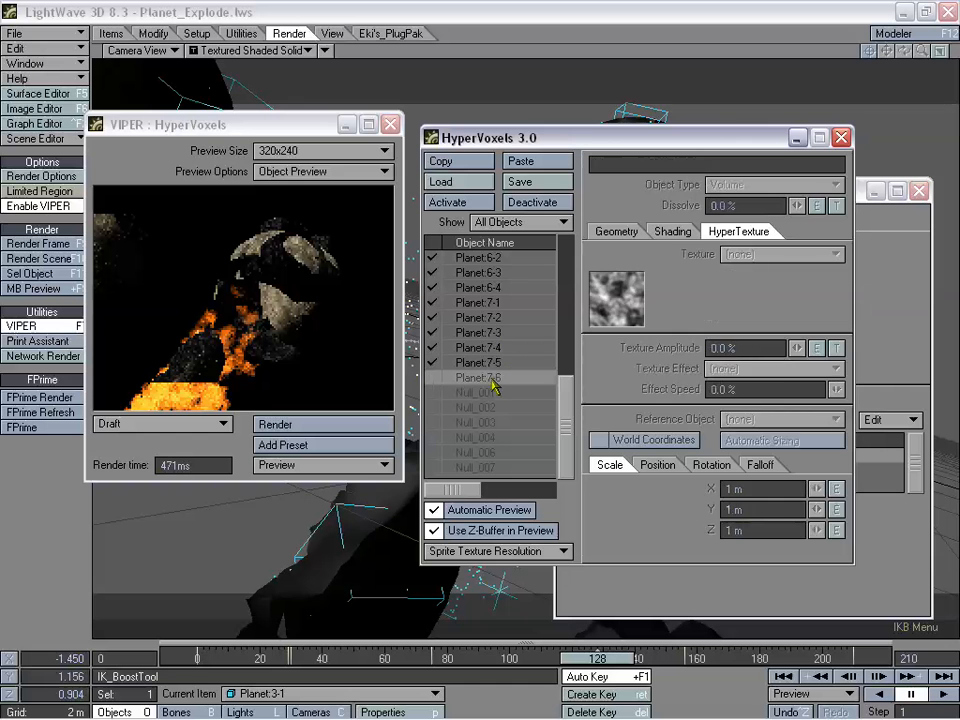
click(550, 161)
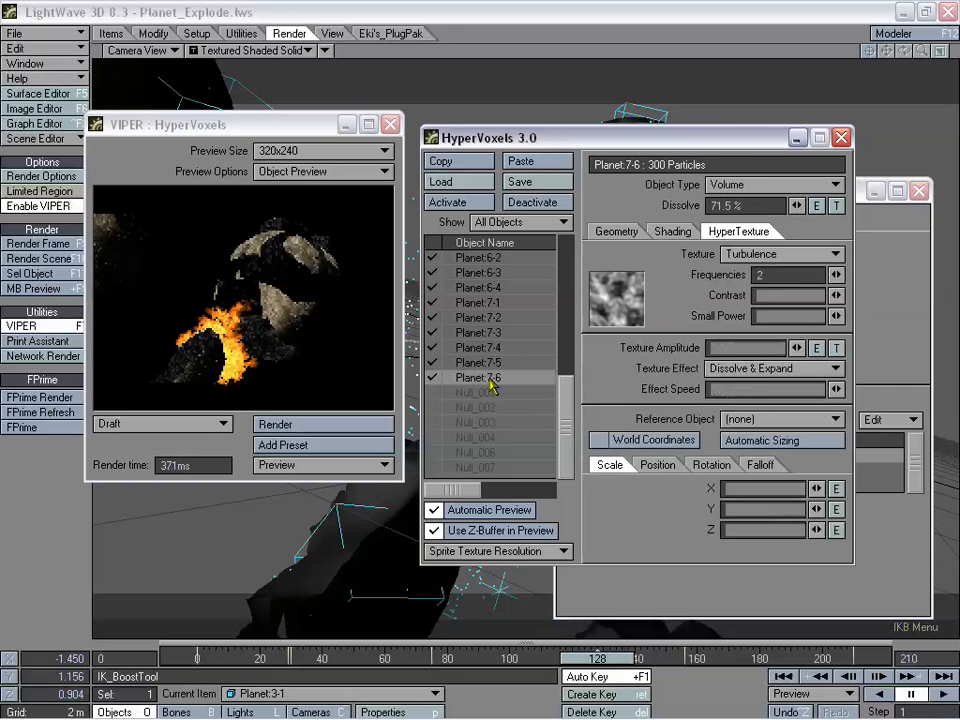
drag(562, 414, 566, 275)
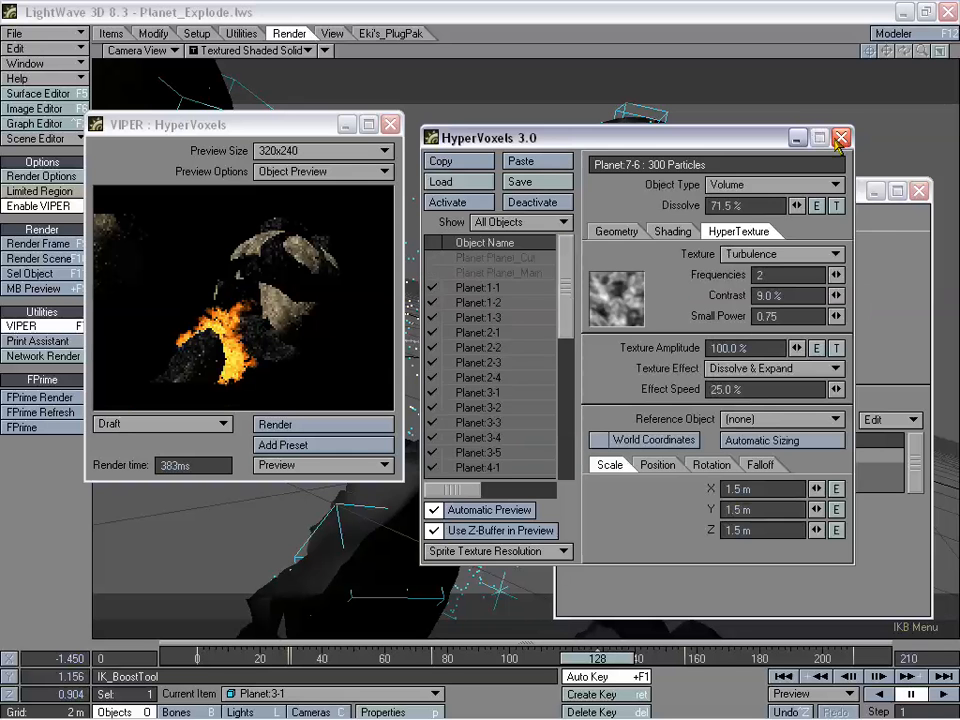
click(840, 138)
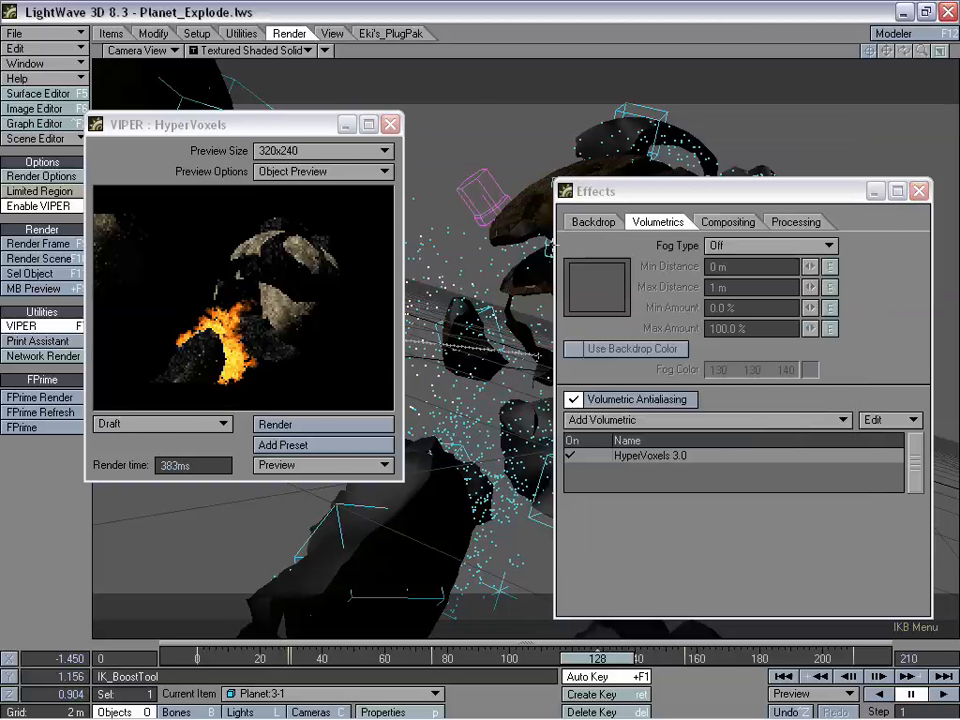
Go to frame 160, render that frame, and inspect the fire around the planet fragments
drag(179, 128, 224, 77)
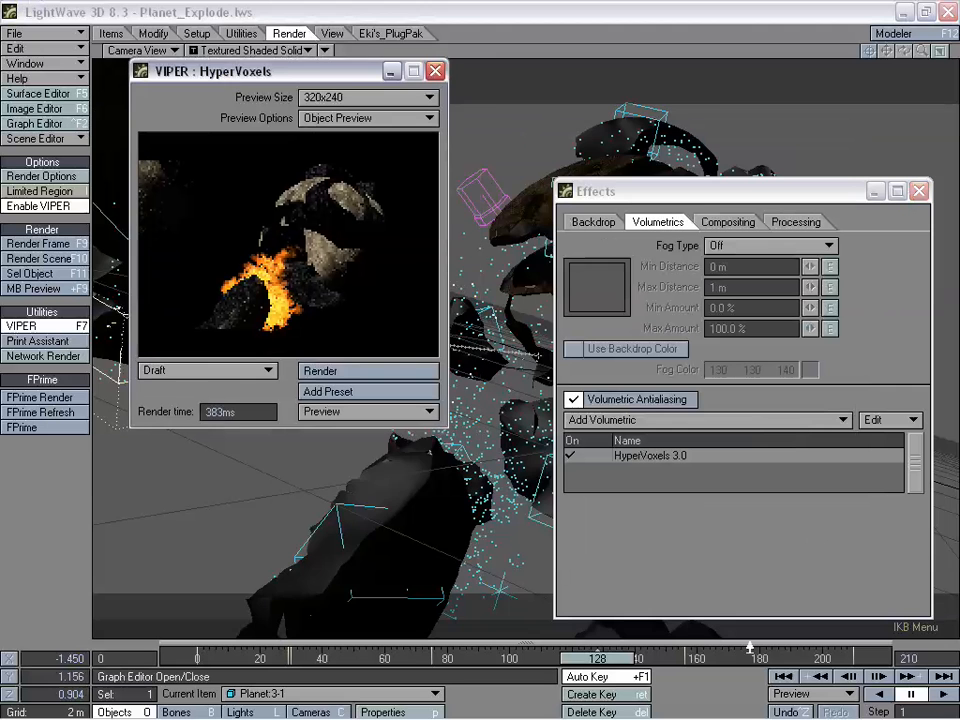
drag(630, 658, 697, 658)
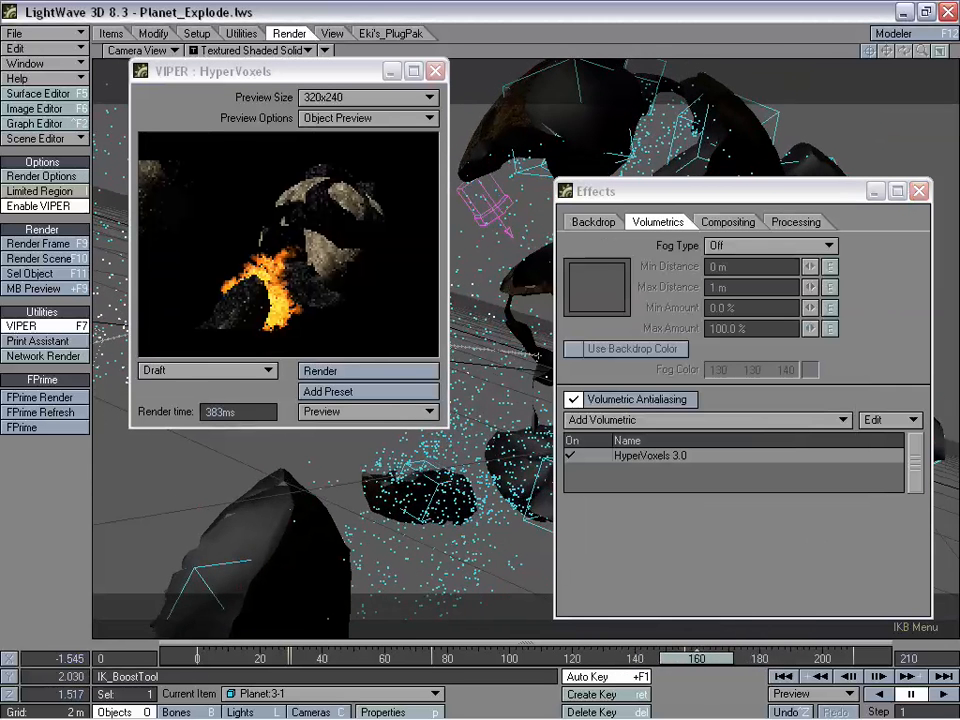
drag(230, 75, 222, 121)
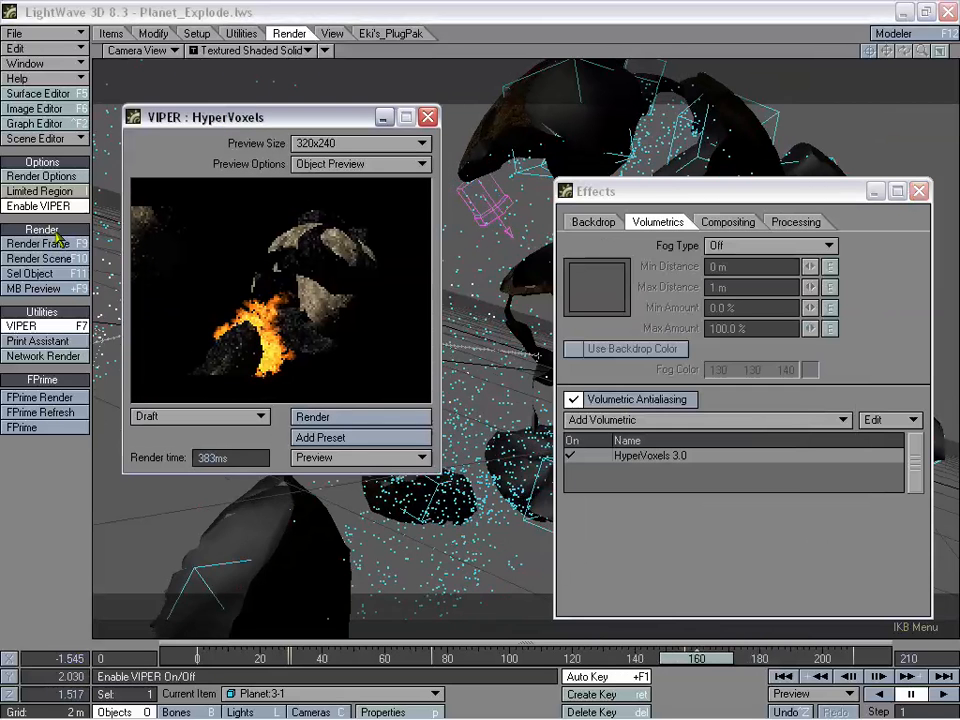
click(40, 243)
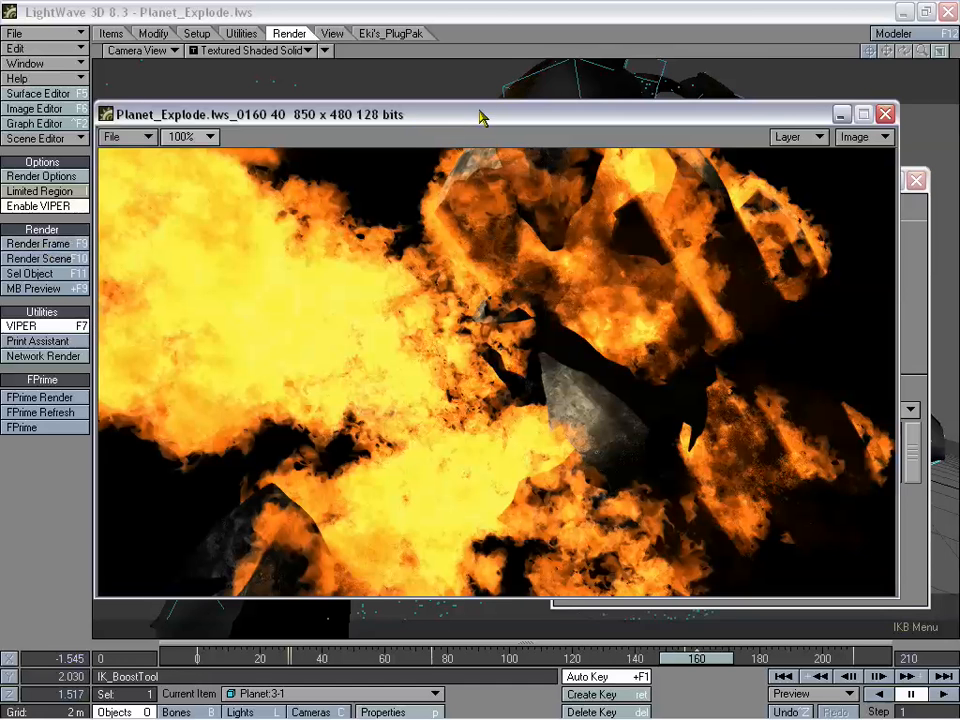
drag(480, 117, 541, 130)
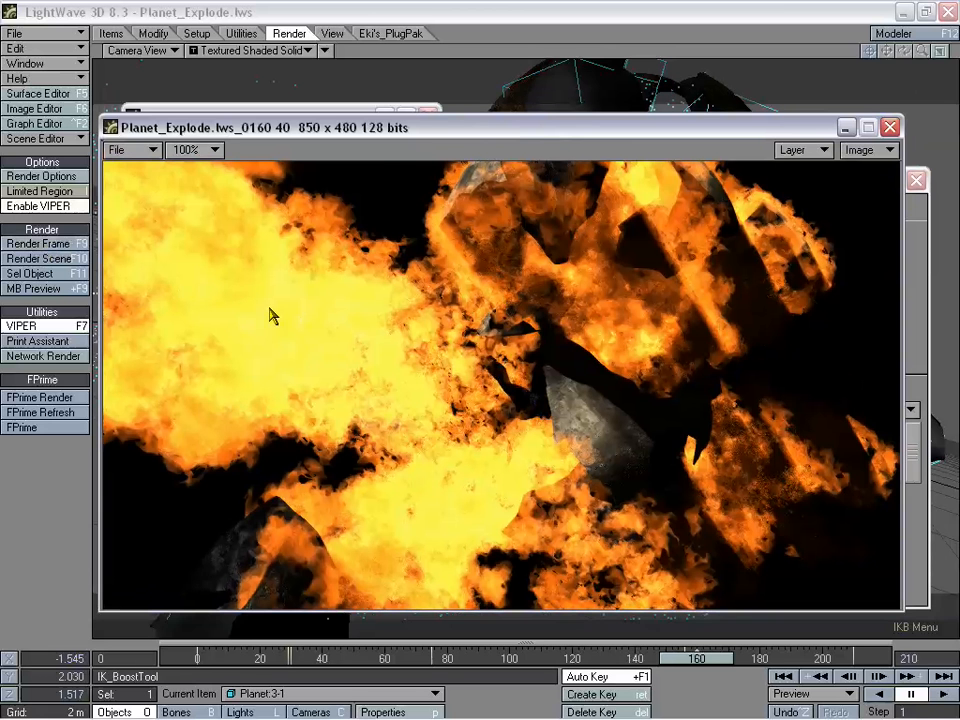
drag(396, 134, 428, 151)
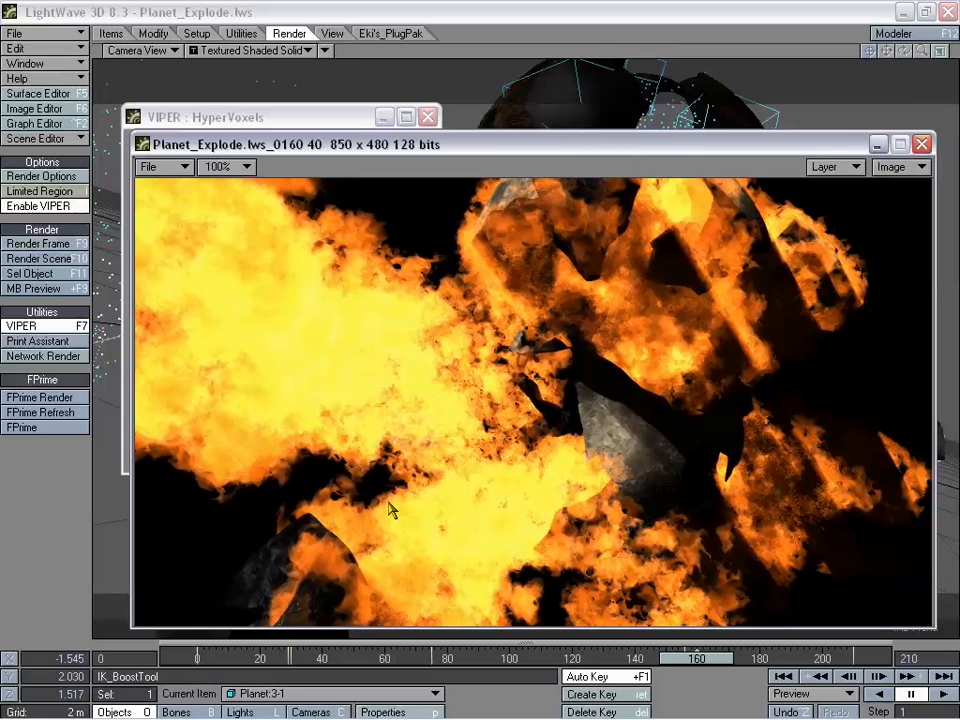
drag(449, 148, 368, 186)
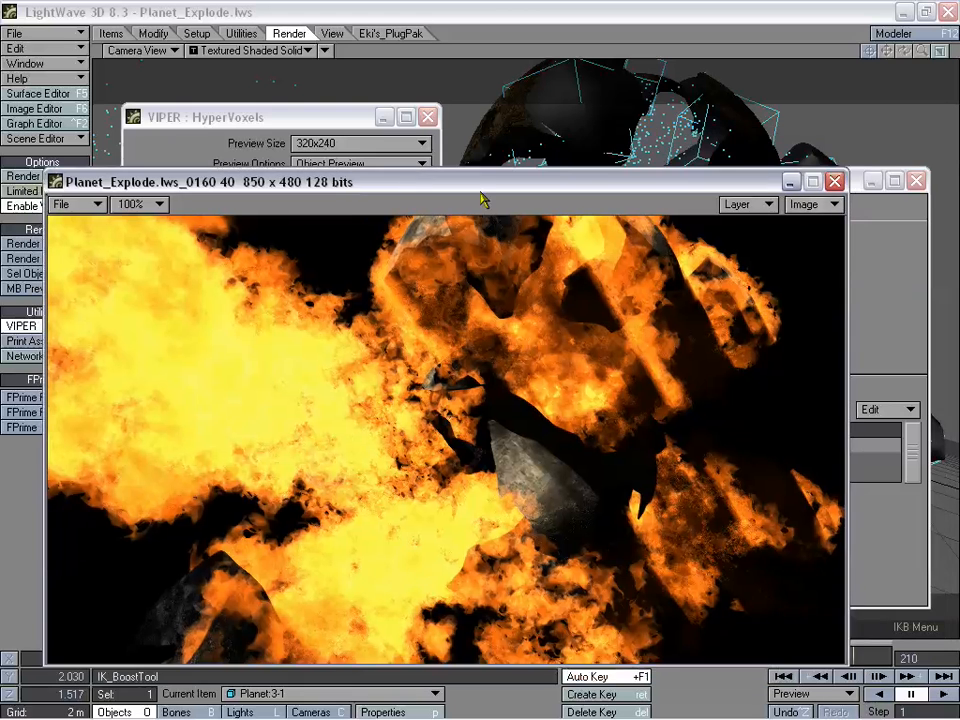
Minimize the rendered image and scrub the animation back to frame 95 and forward to frame 185 to review the particles
click(790, 181)
drag(377, 124, 865, 133)
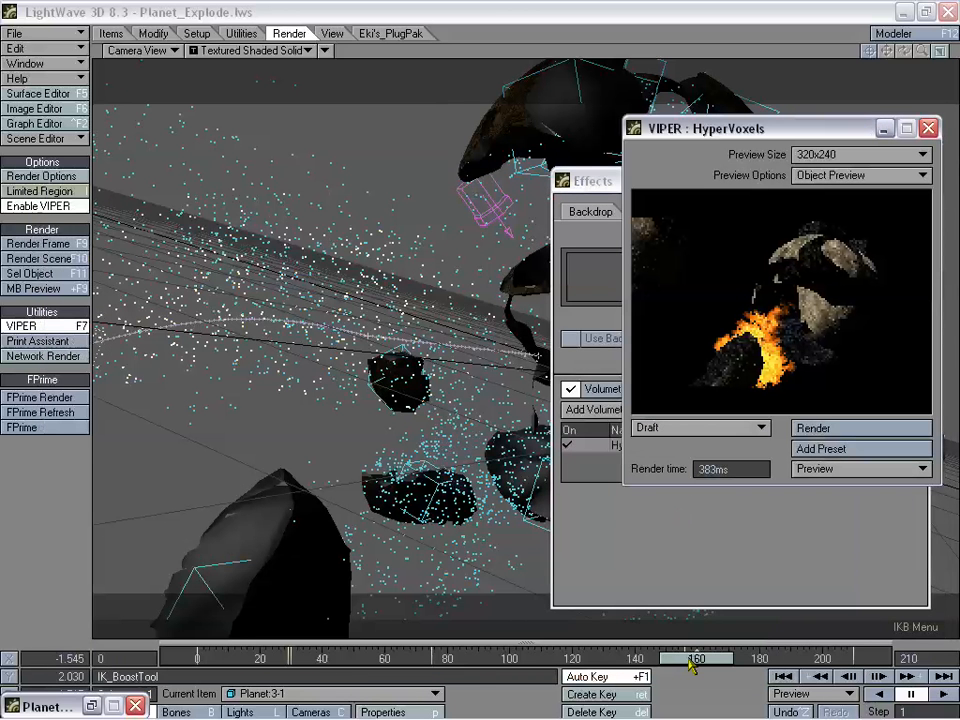
drag(690, 667, 494, 667)
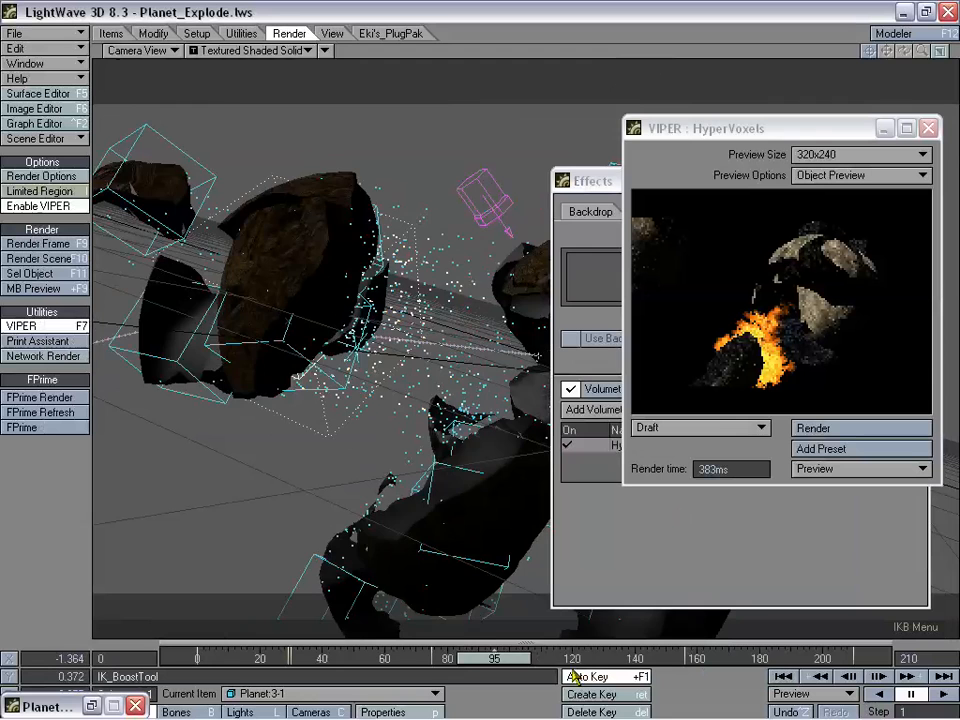
drag(506, 656, 573, 661)
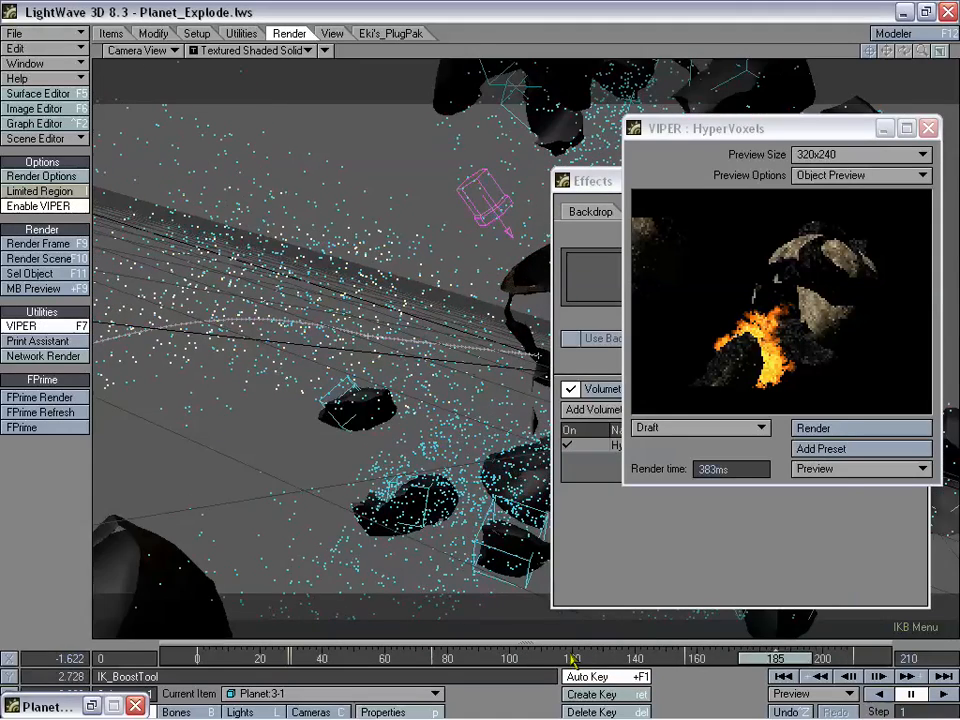
Restore the minimized render of frame 160 and examine the flames and fragments in it
click(93, 706)
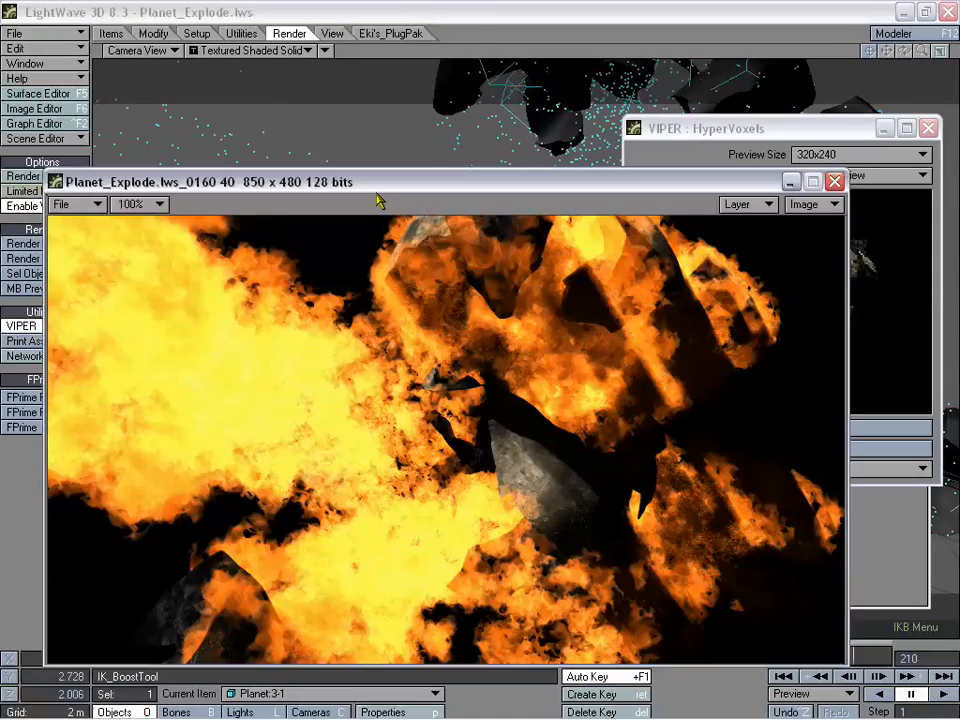
drag(378, 186, 407, 113)
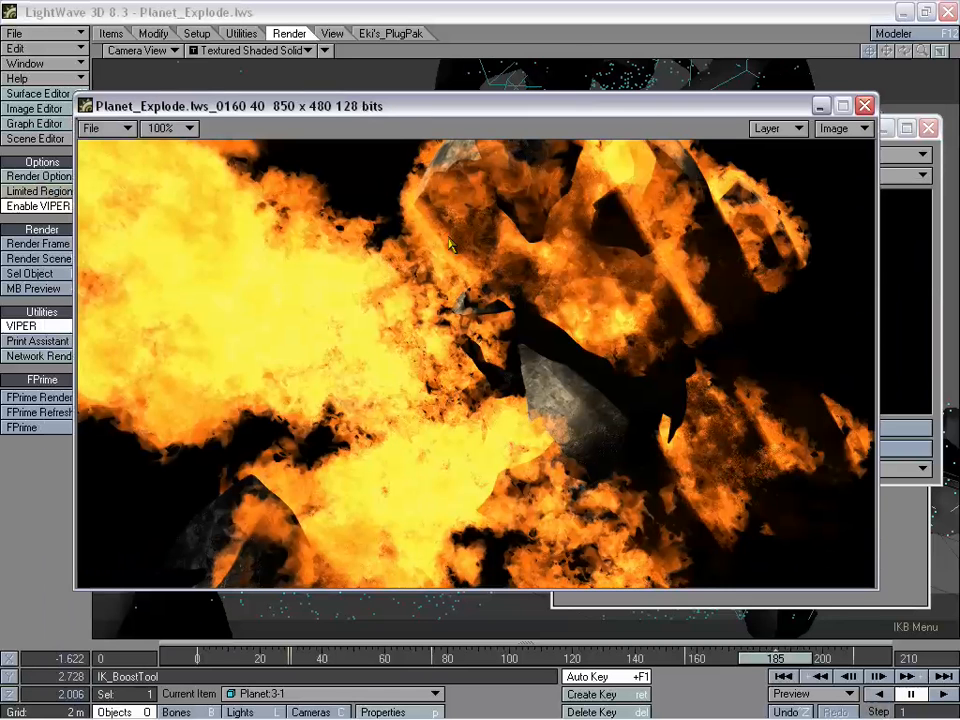
drag(647, 115, 615, 115)
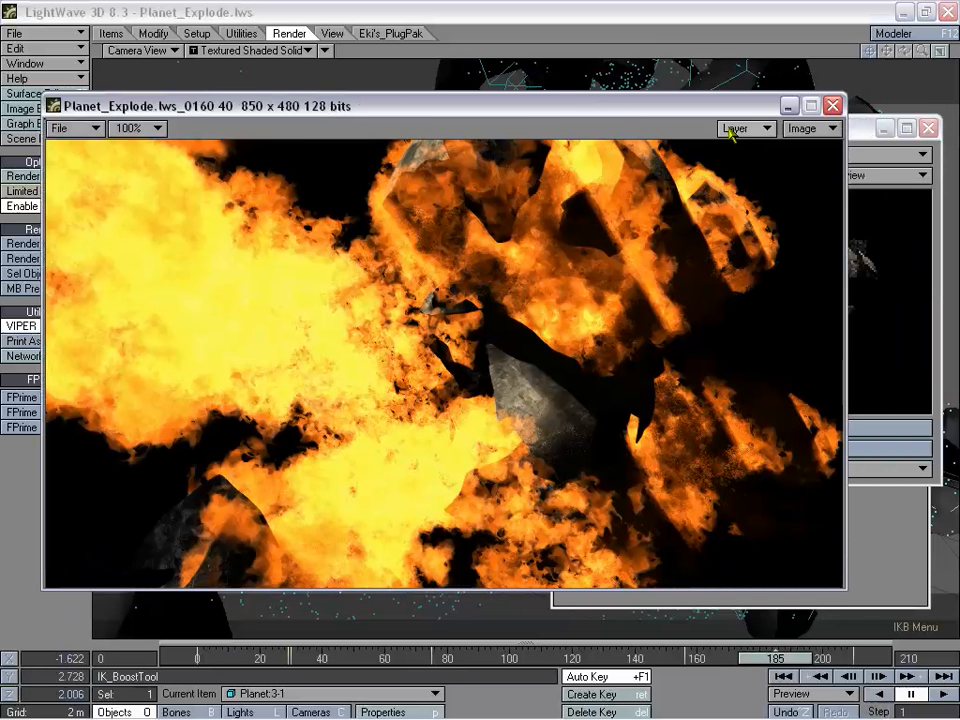
drag(424, 110, 441, 128)
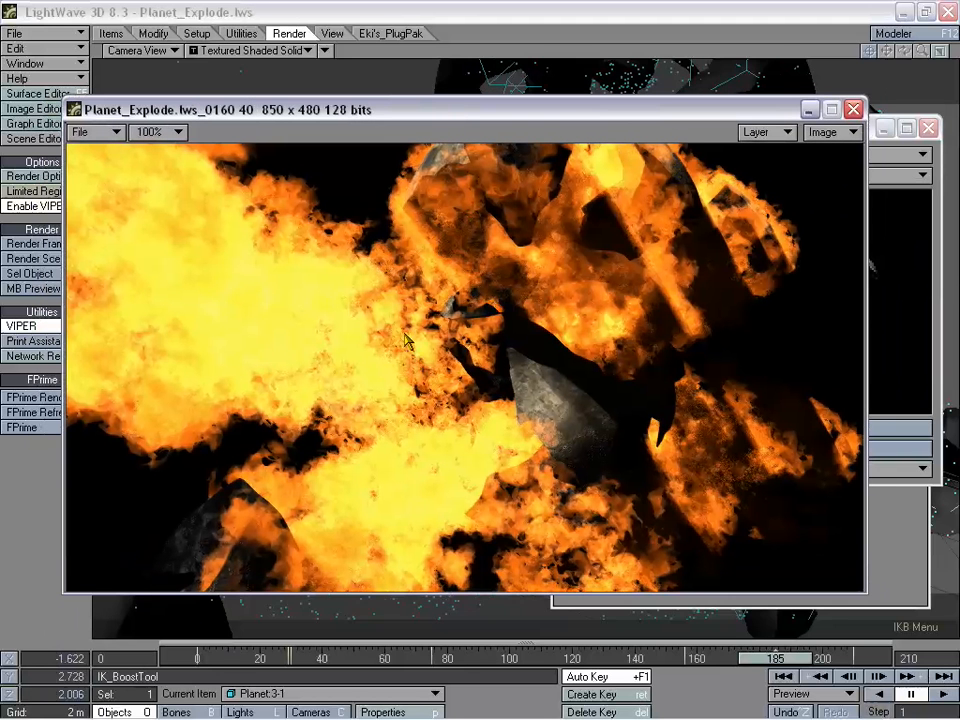
drag(582, 117, 562, 68)
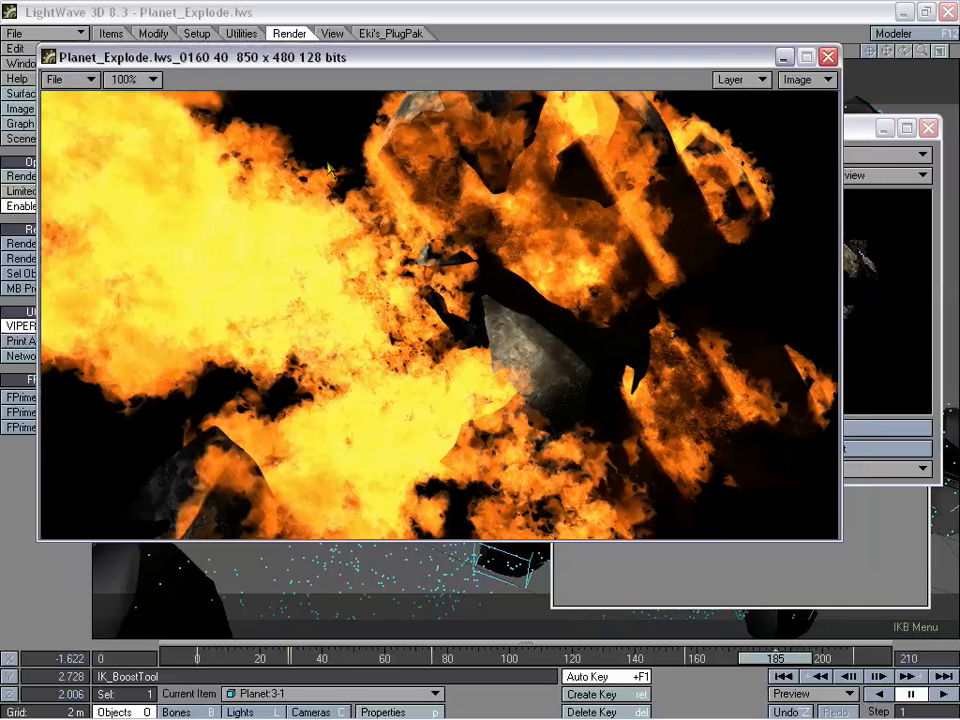
Go to frame 107, refresh the VIPER preview with the rendered image minimized, and close VIPER
drag(777, 657, 532, 656)
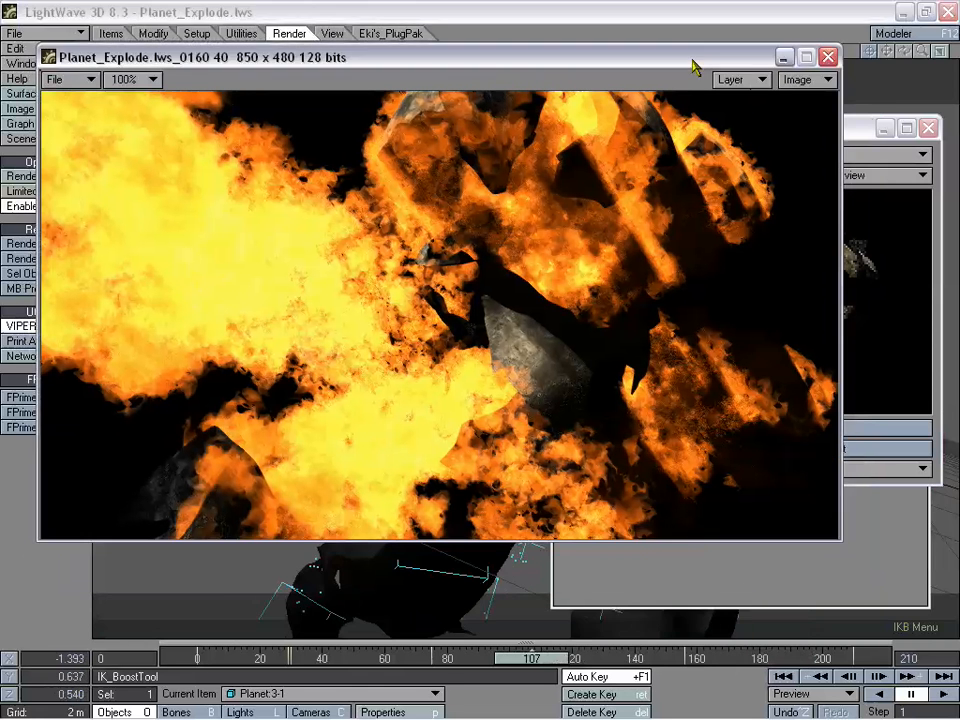
drag(692, 64, 737, 131)
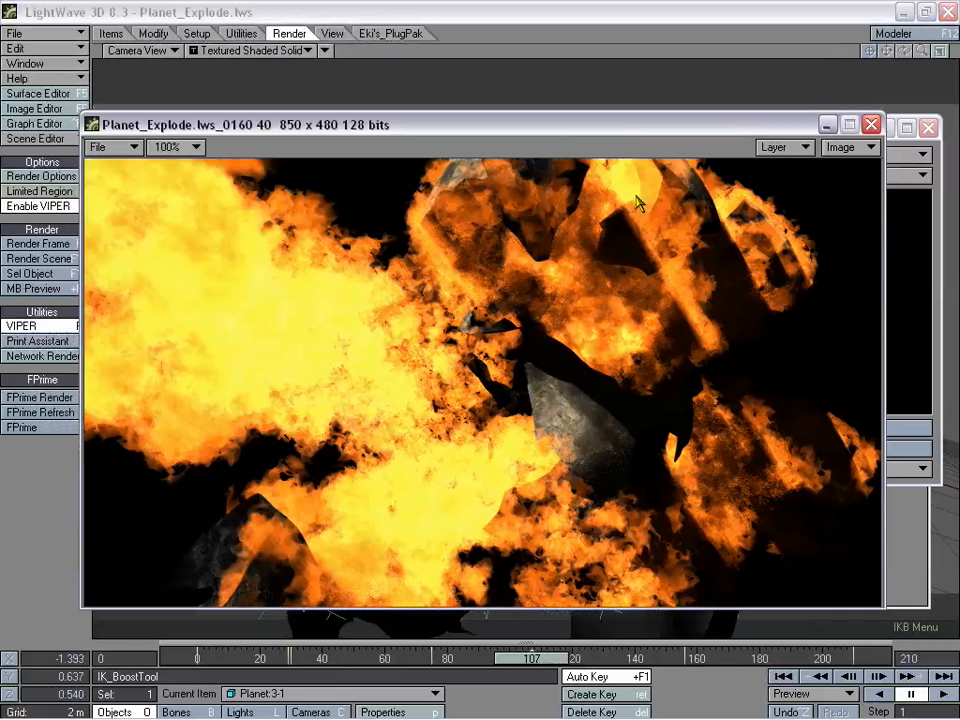
click(829, 125)
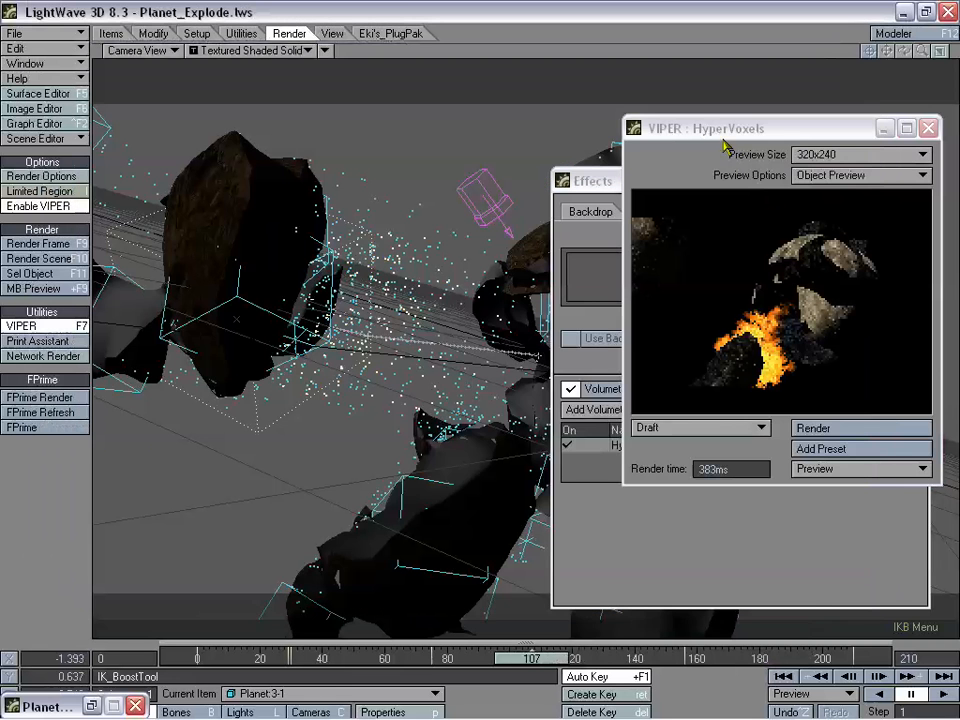
drag(795, 136, 198, 142)
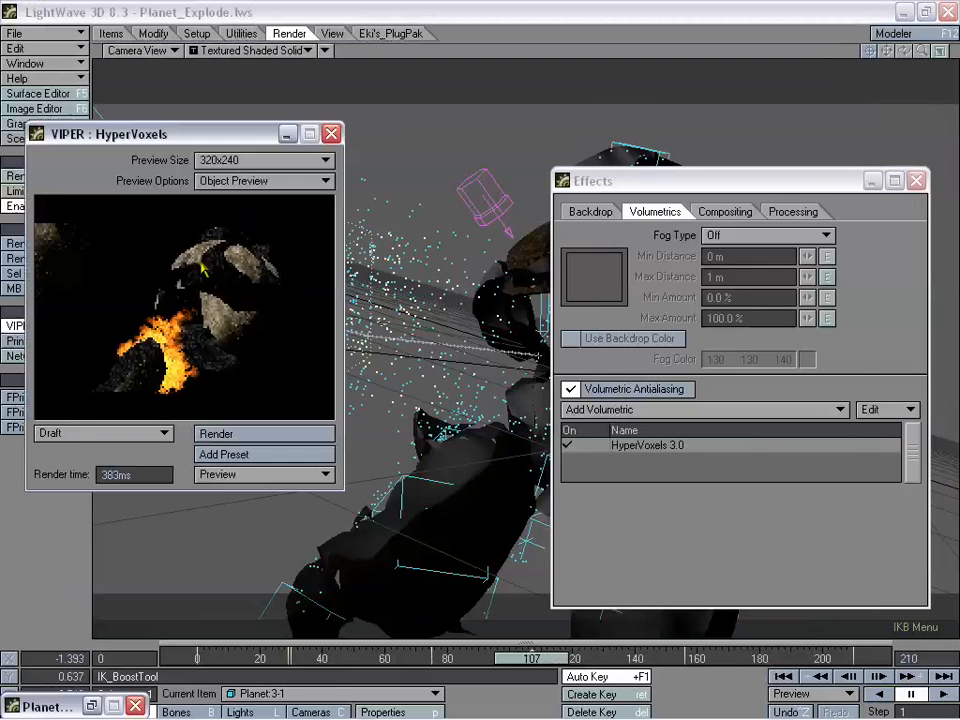
click(222, 436)
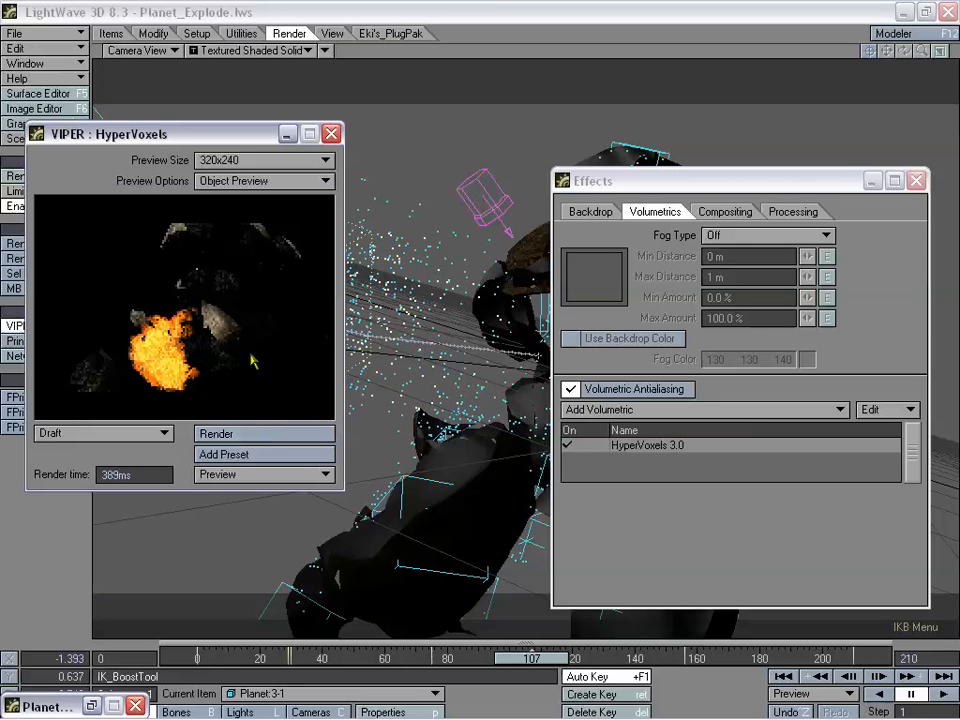
click(331, 134)
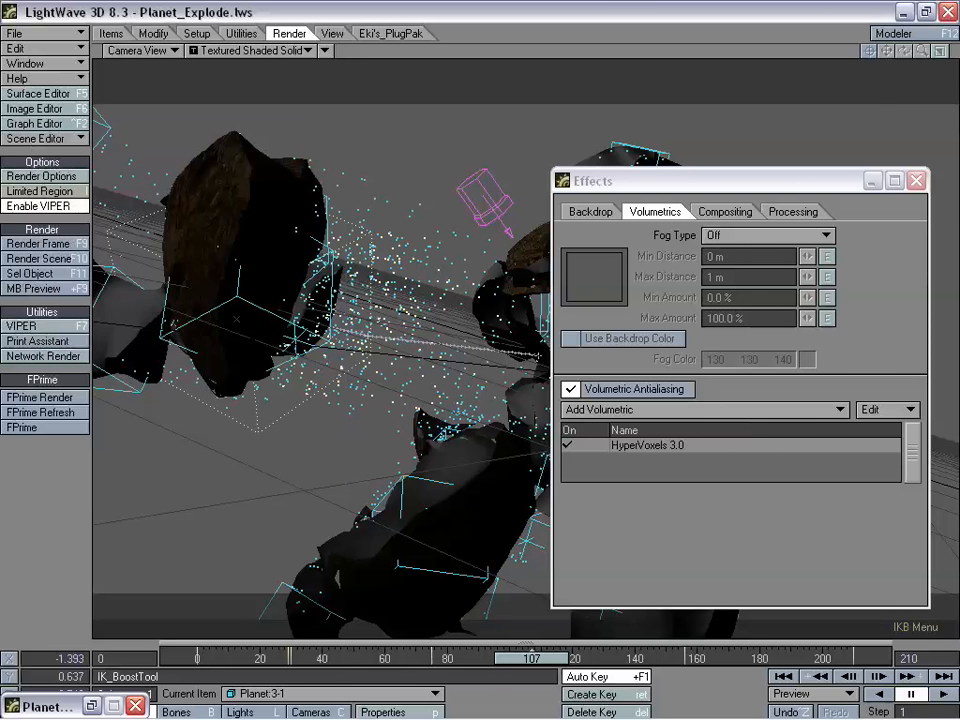
Close the restored render of frame 160 and the Effects window, and scrub the animation to frame 152
drag(527, 660, 436, 660)
click(93, 706)
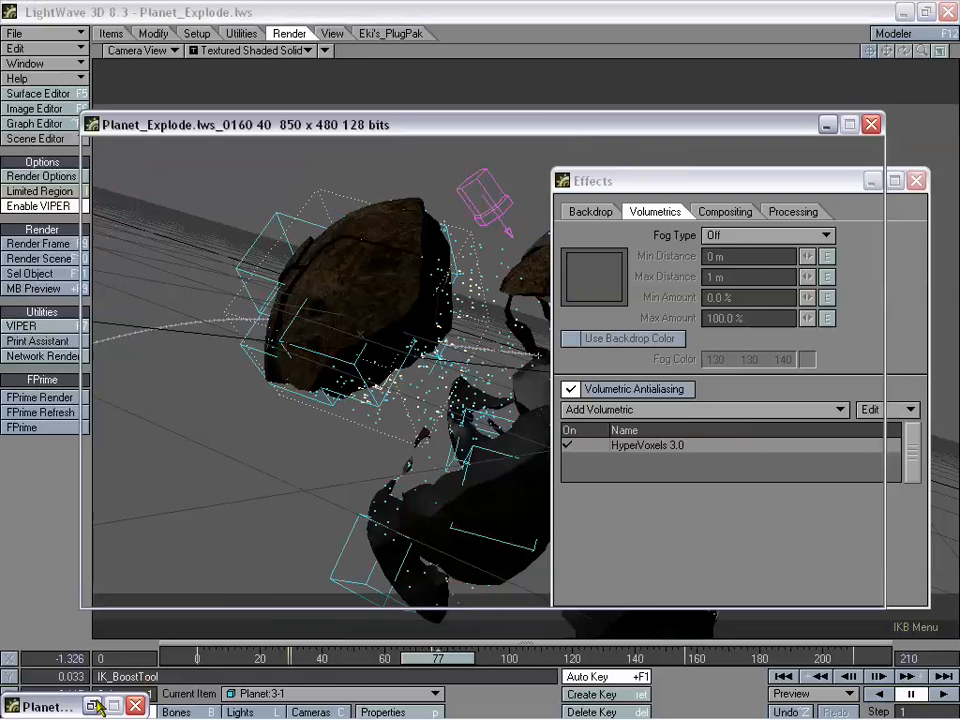
drag(491, 128, 515, 104)
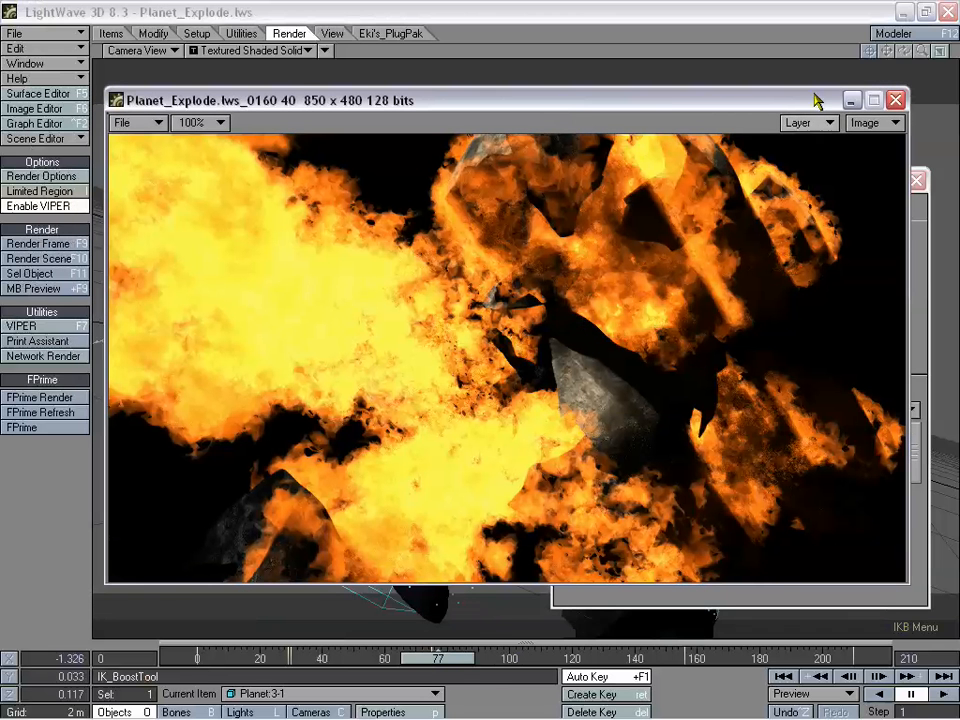
click(896, 100)
drag(821, 186, 740, 160)
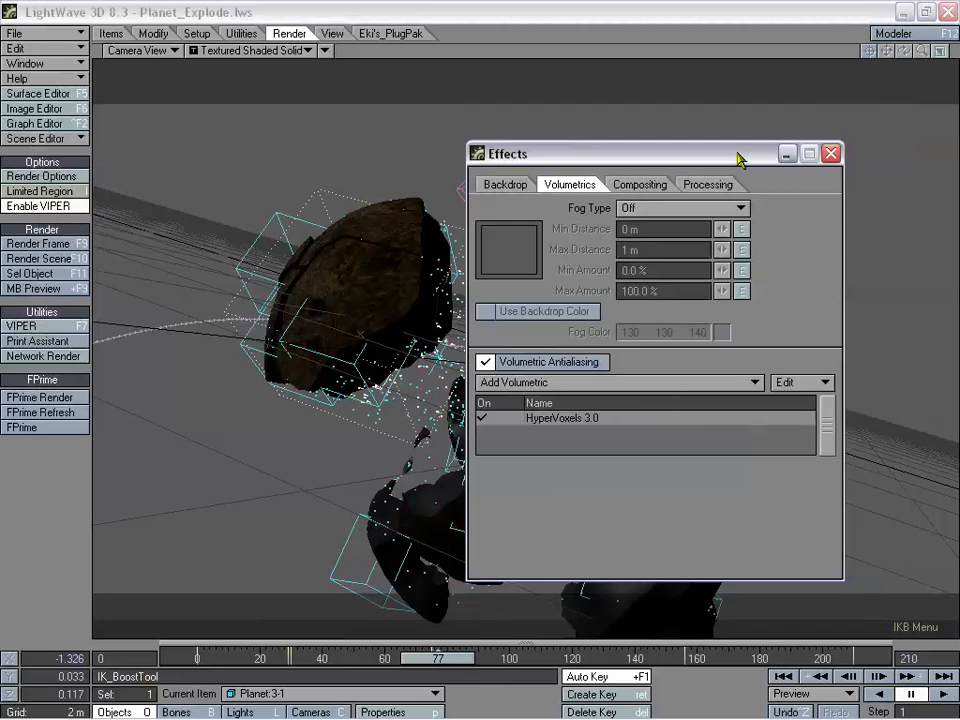
click(831, 154)
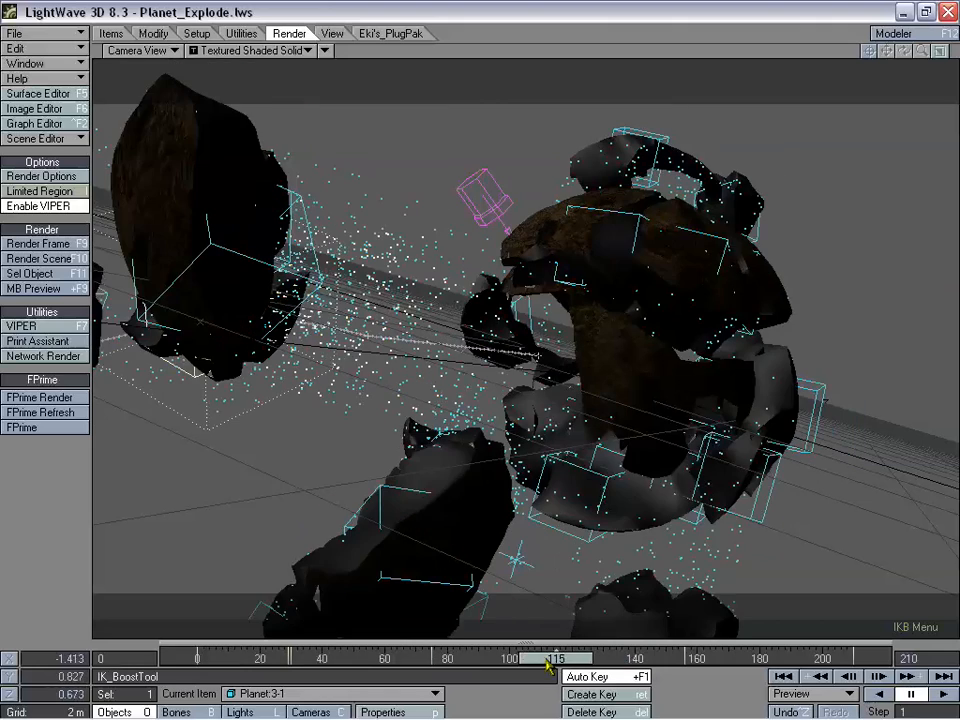
drag(548, 665, 664, 662)
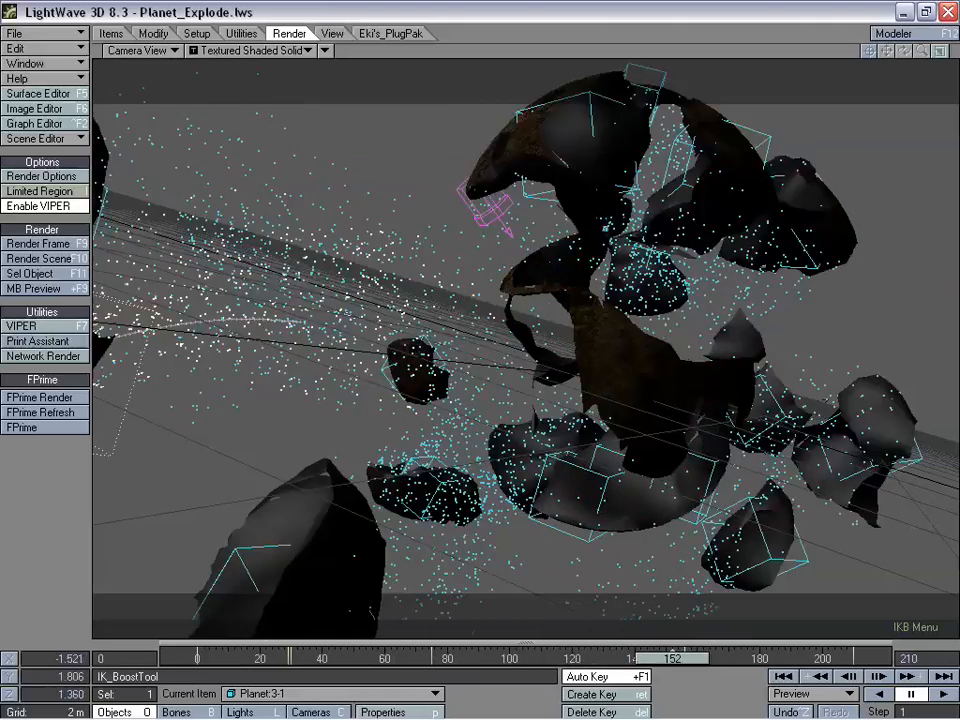
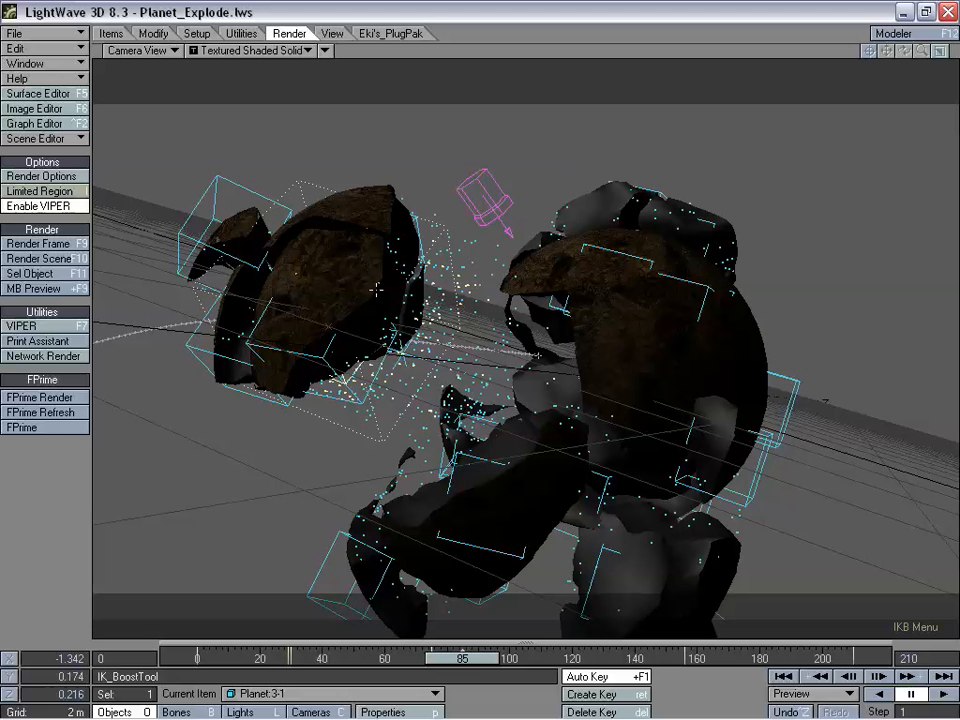
Scrub the animation to frame 99 and back to 39, and add a point light named Light_EX_001
drag(473, 665, 506, 665)
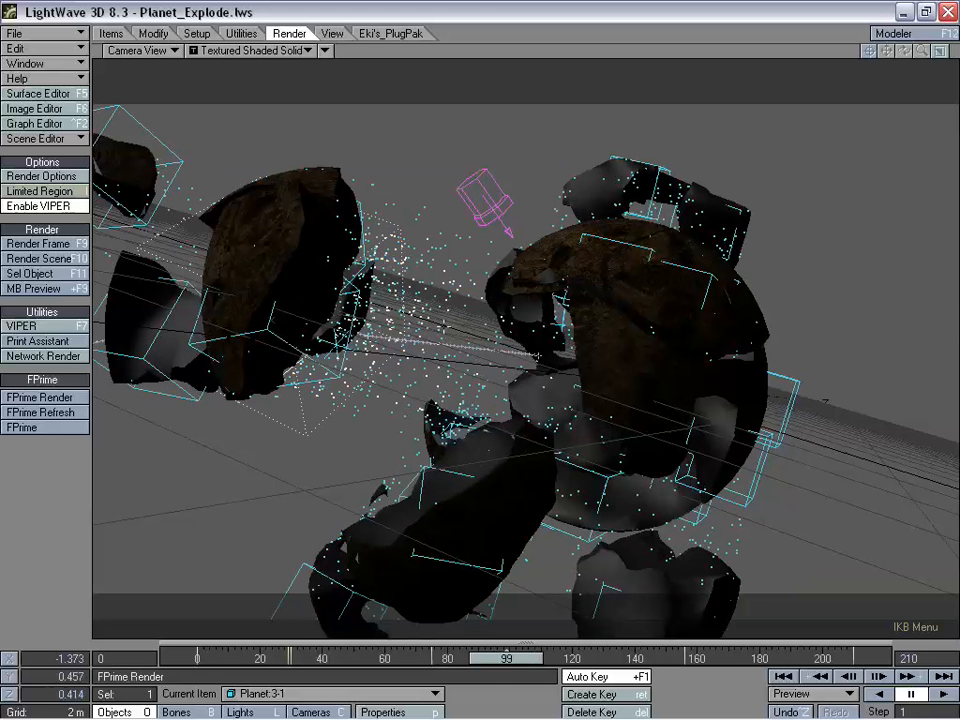
drag(505, 660, 318, 660)
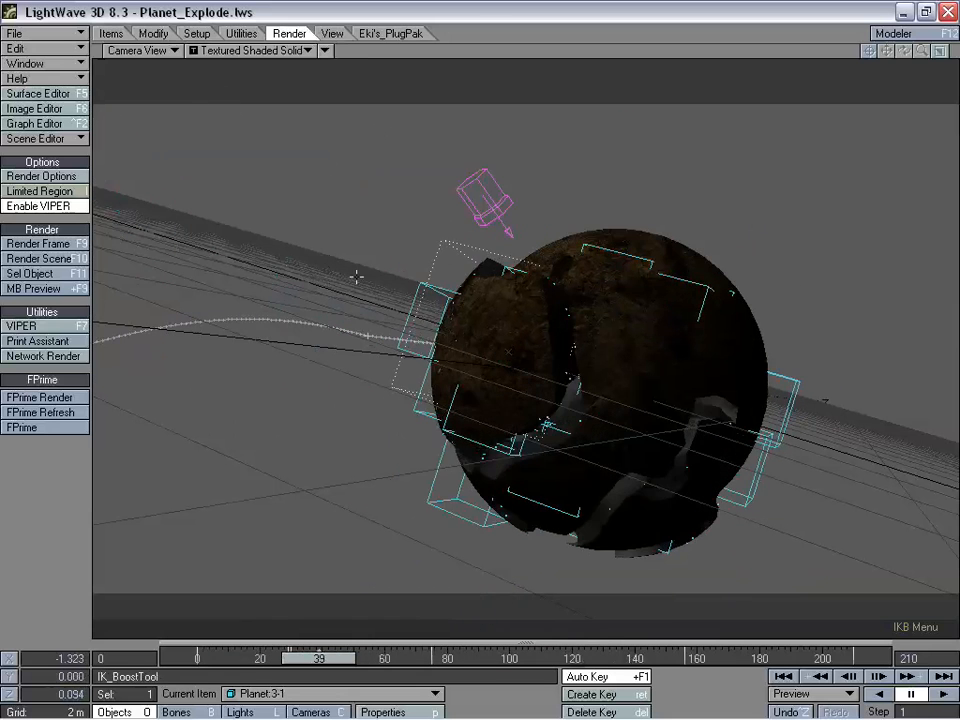
click(111, 34)
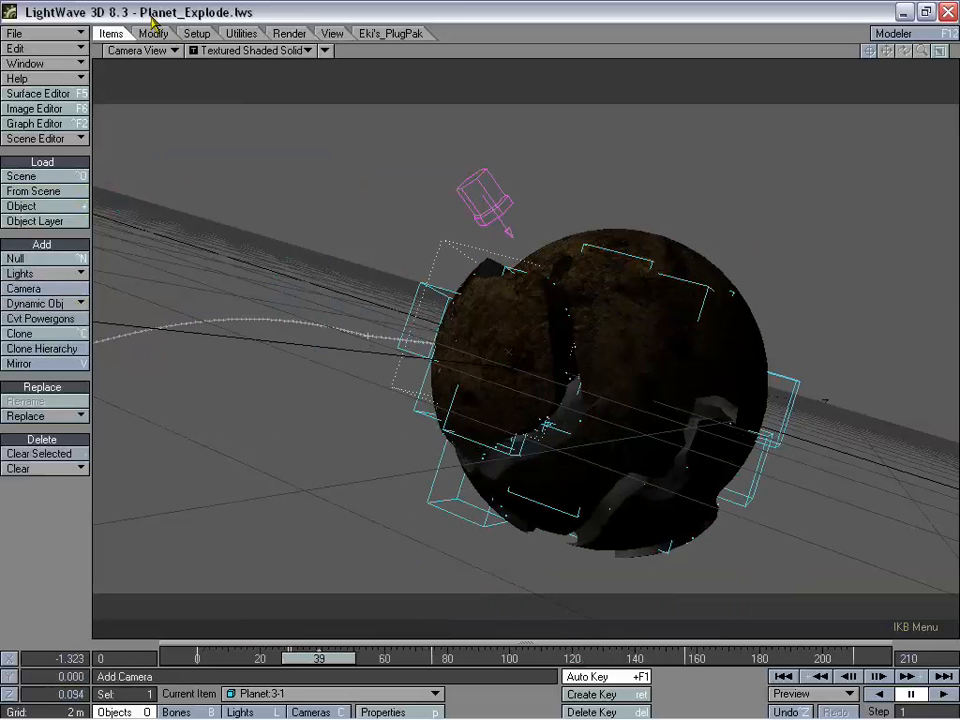
click(42, 273)
click(60, 312)
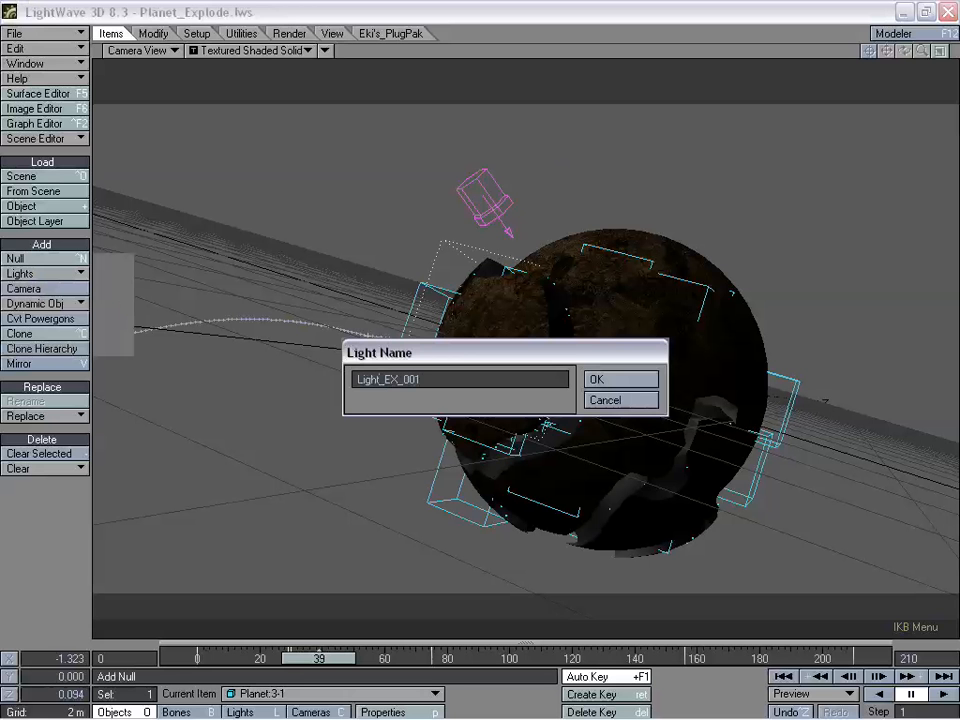
key(Return)
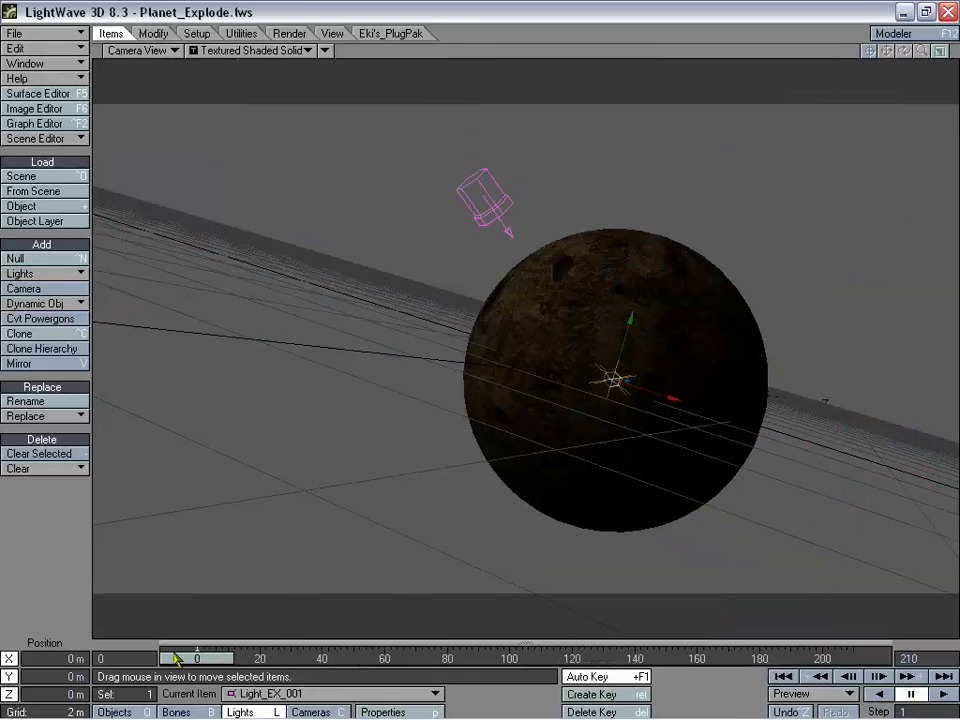
Move the light to about X -1.14 m, Y 60 mm, Z -620 mm and inspect its placement in a Perspective view centred on it
drag(510, 511, 491, 515)
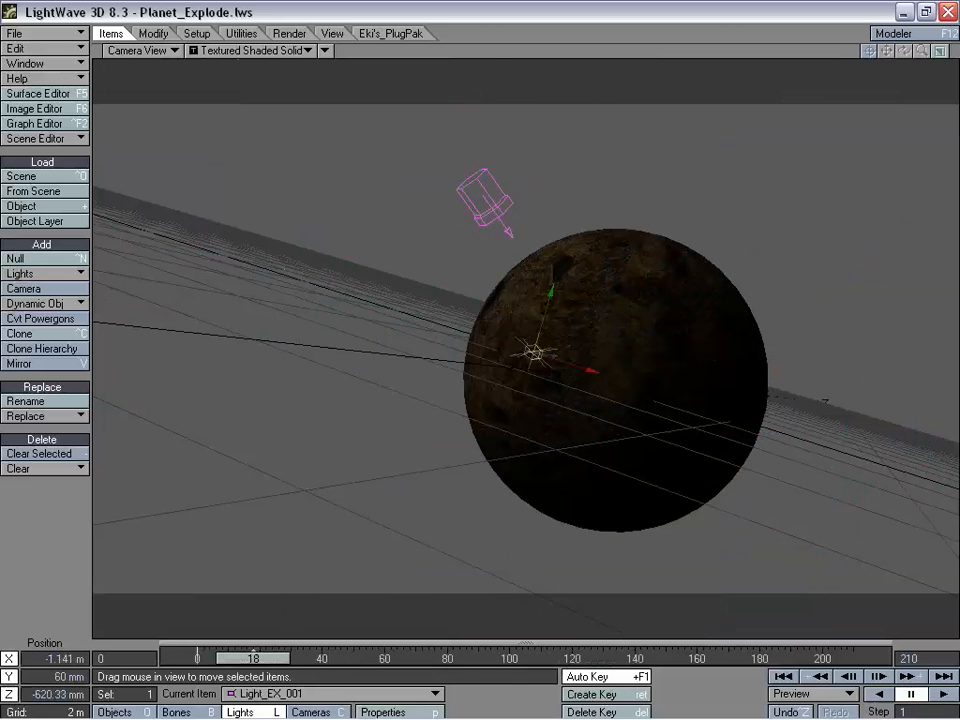
click(140, 50)
click(137, 121)
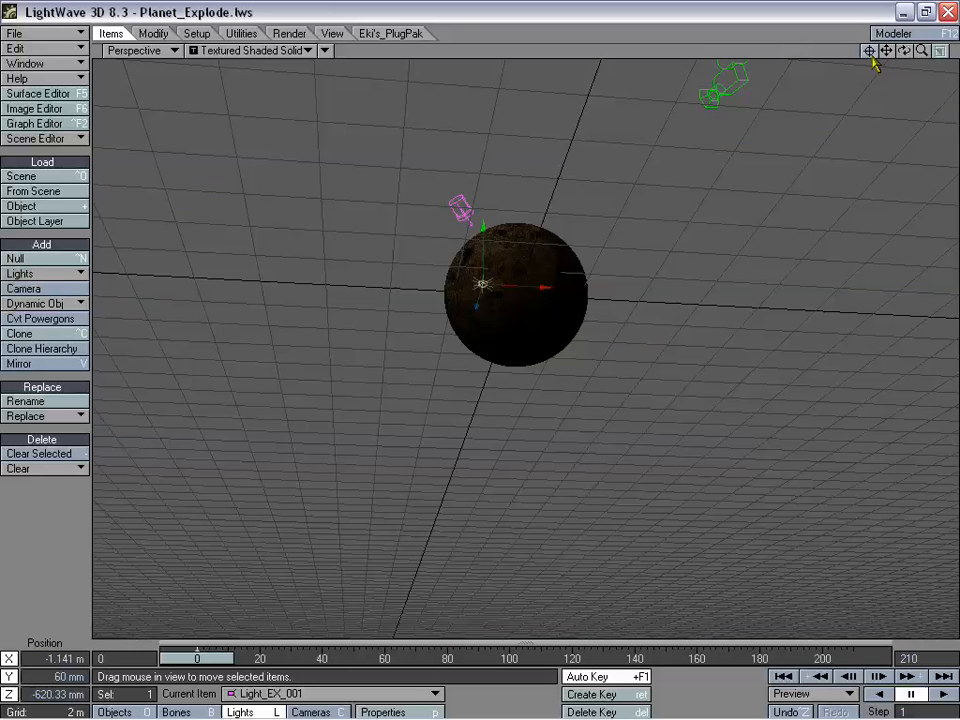
drag(871, 58, 871, 58)
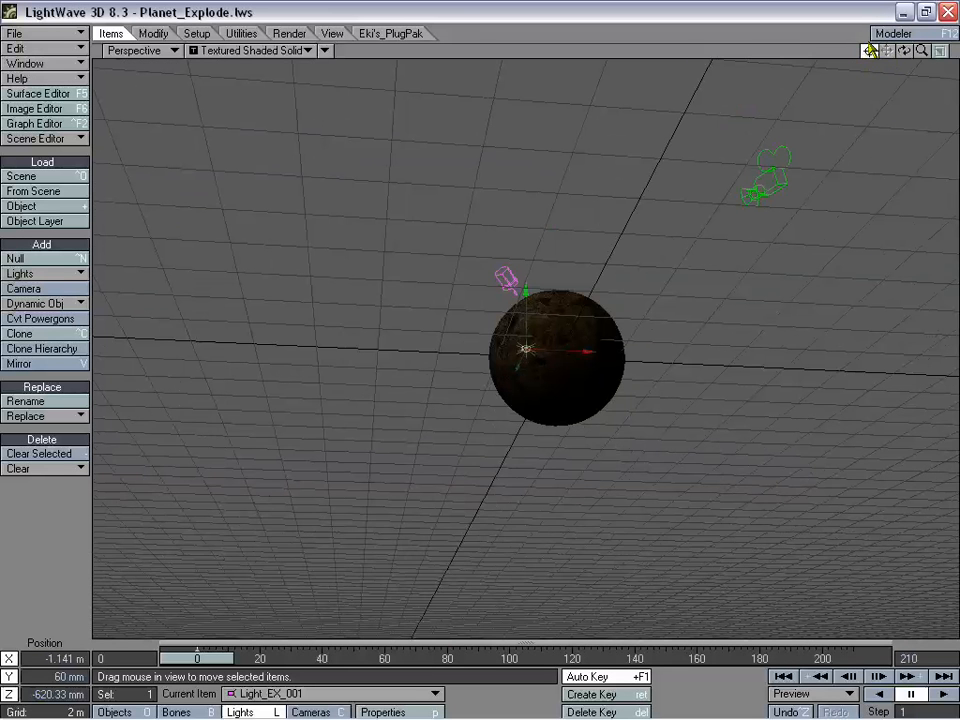
drag(920, 55, 920, 55)
alt+drag(440, 155, 471, 256)
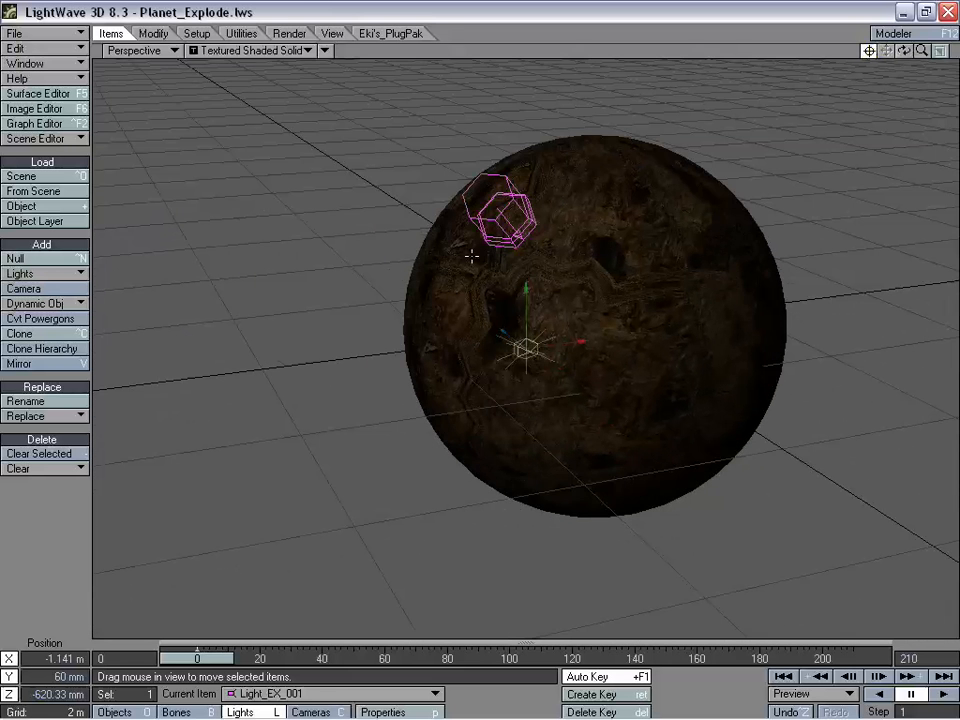
drag(907, 57, 907, 57)
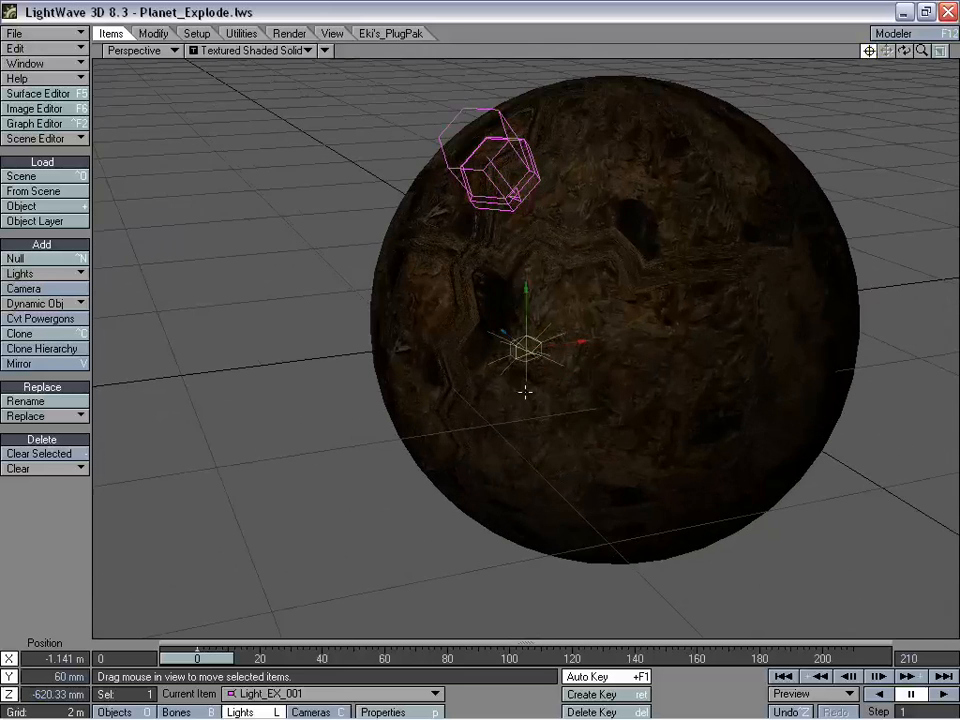
alt+drag(578, 374, 301, 574)
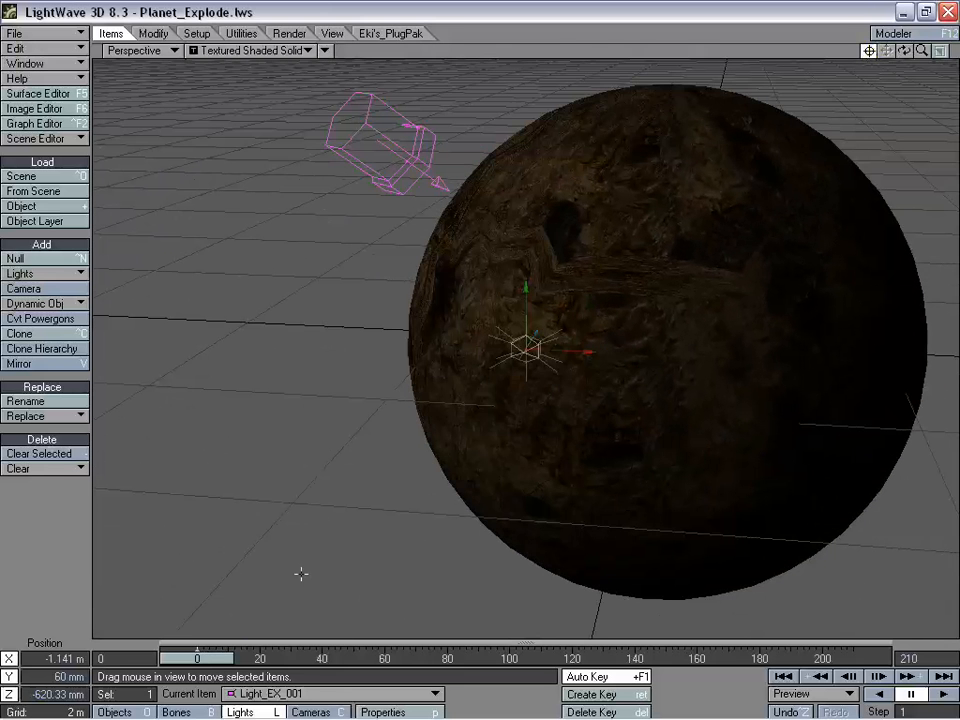
Check the light against the fragments around frame 82 and move it to about X -658 mm, Z -322 mm at frame 0
drag(225, 660, 481, 660)
alt+drag(225, 635, 407, 381)
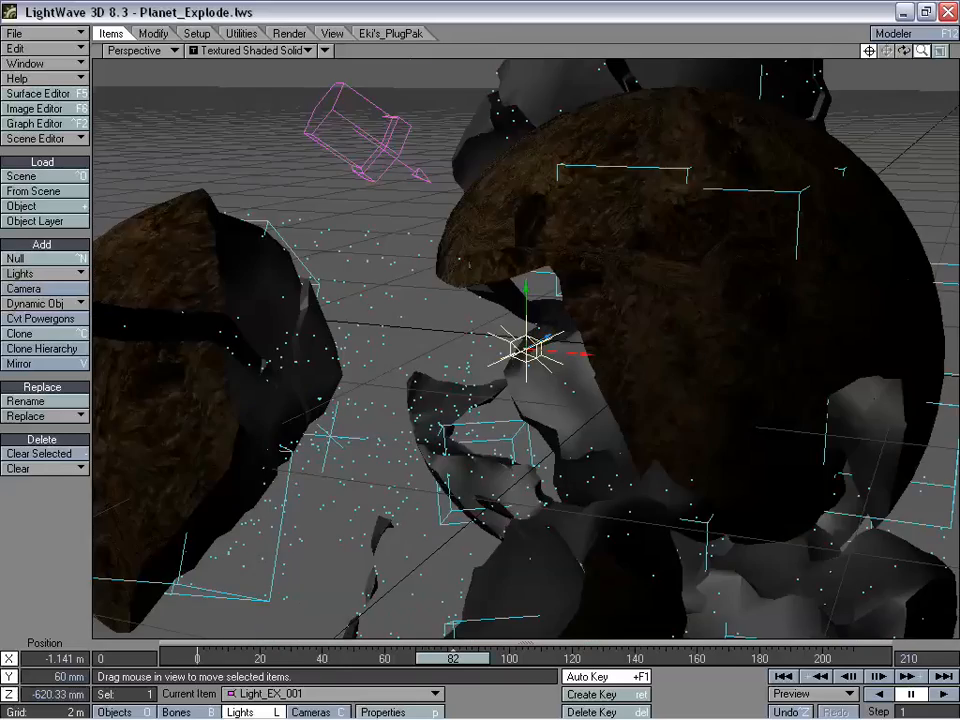
ctrl+alt+drag(520, 385, 480, 347)
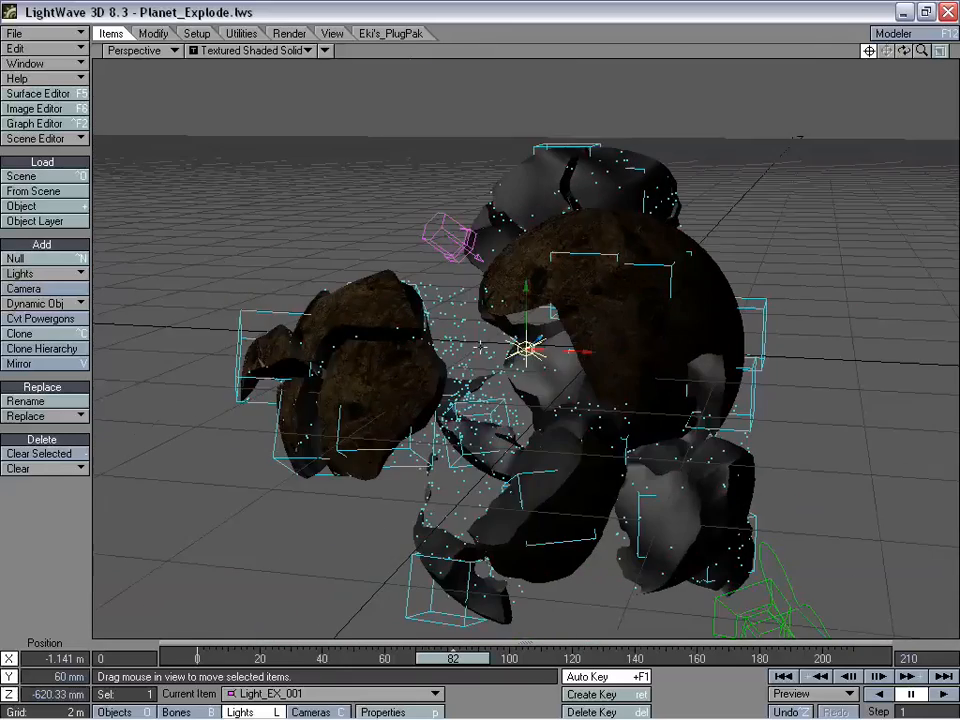
alt+drag(470, 458, 407, 505)
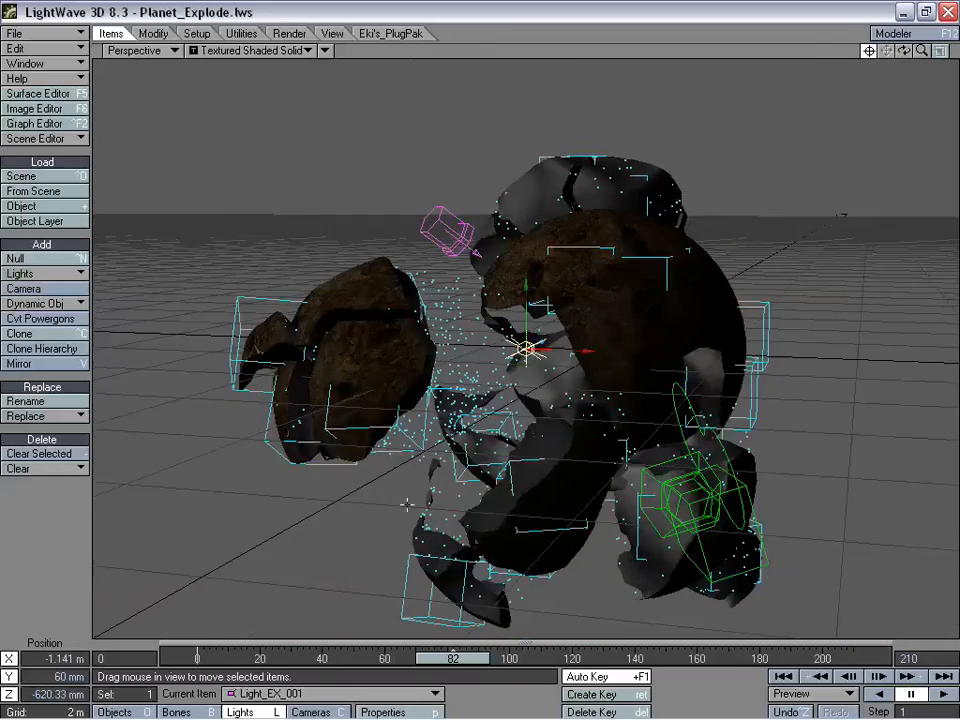
drag(455, 666, 340, 660)
alt+drag(470, 500, 558, 517)
drag(340, 660, 197, 660)
drag(411, 515, 435, 500)
Compare the light with the fragments at frames 85 and 36, and shift it to about X -407 mm, Z -173 mm at frame 0
drag(211, 657, 476, 657)
alt+drag(208, 601, 259, 604)
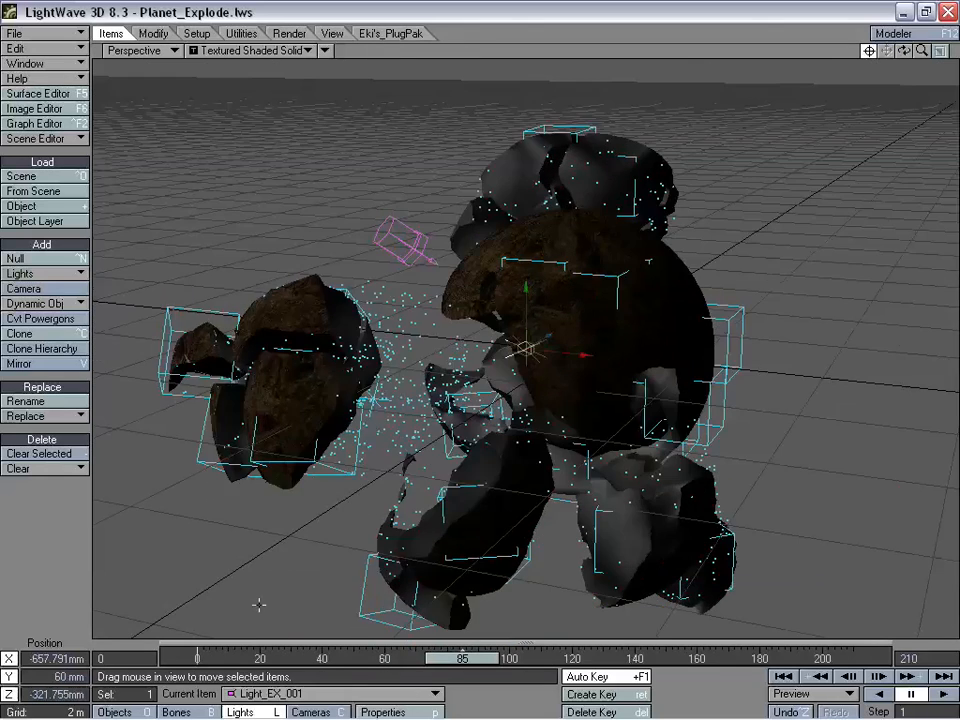
drag(462, 657, 309, 657)
alt+drag(594, 512, 565, 482)
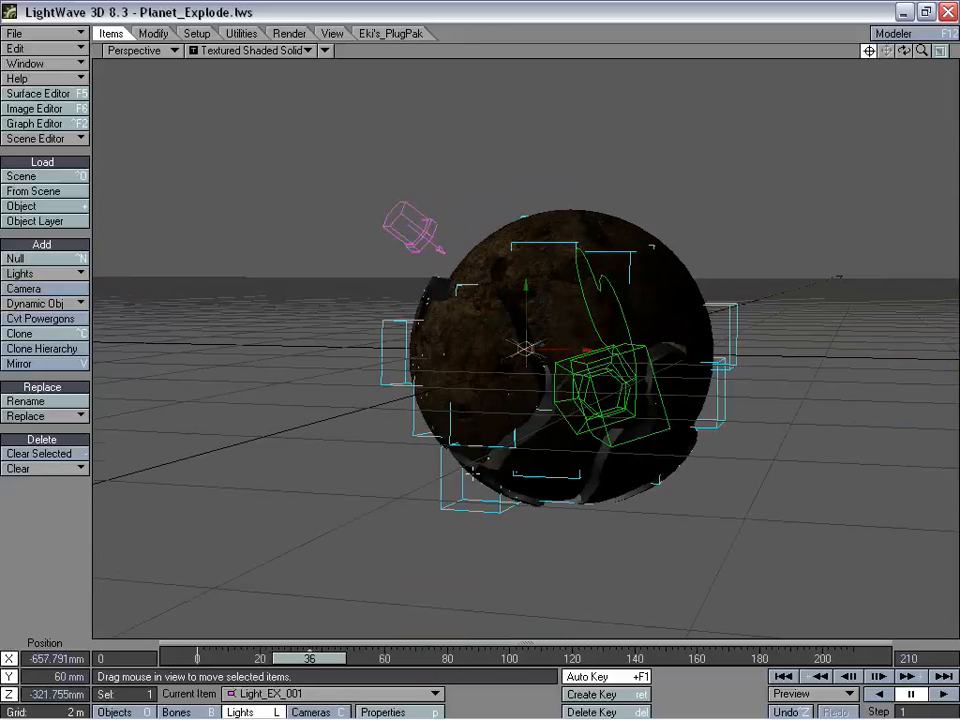
alt+drag(316, 448, 373, 540)
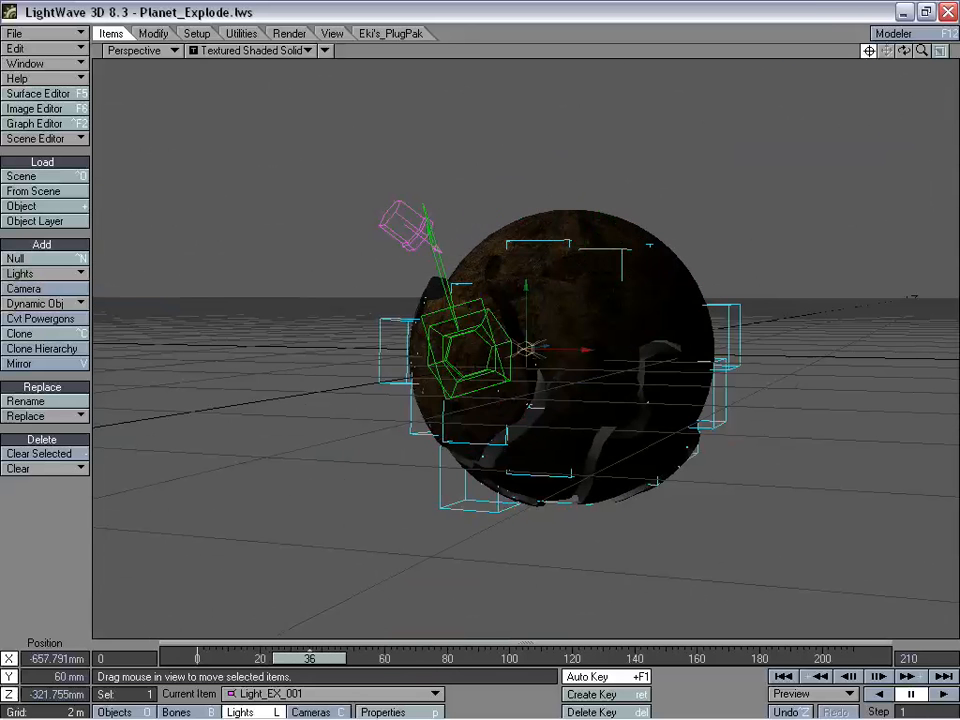
drag(309, 658, 325, 658)
alt+drag(447, 506, 466, 392)
mouse_move(922, 51)
mouse_down()
mouse_move(955, 52)
mouse_move(916, 58)
mouse_move(948, 60)
mouse_move(936, 62)
mouse_move(914, 46)
mouse_move(905, 58)
mouse_up()
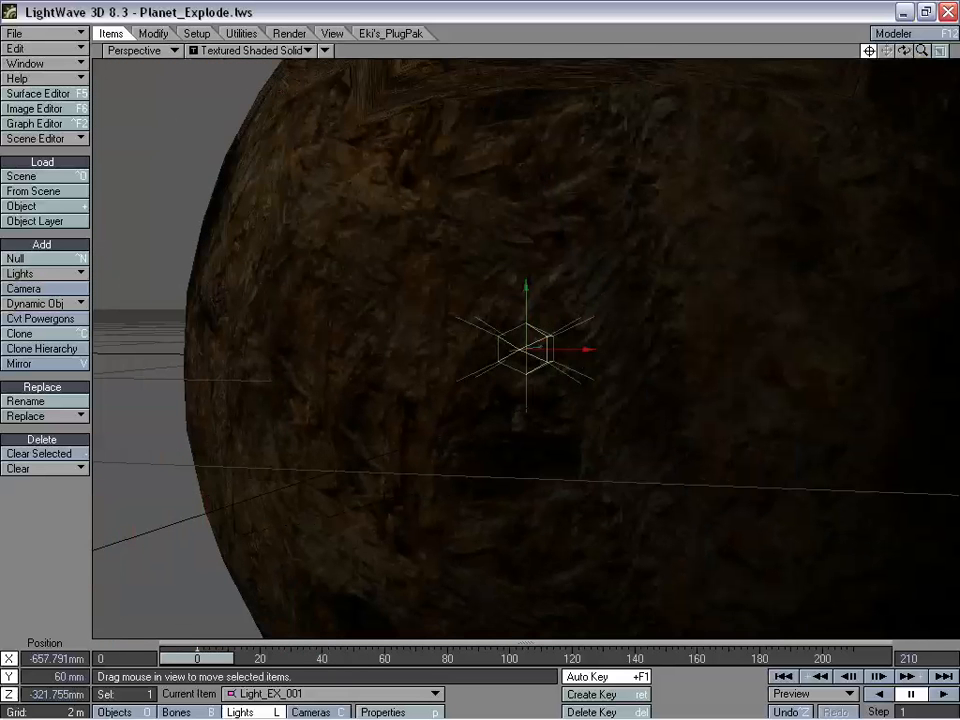
drag(447, 530, 512, 517)
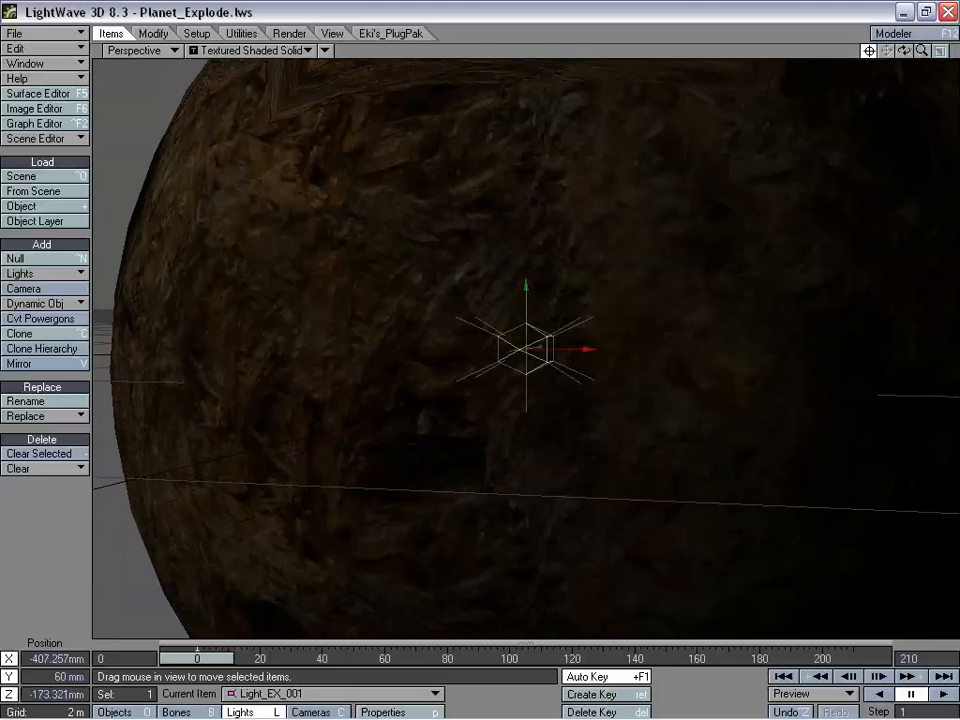
Examine the light's placement among the fragments at frames 39 and 64, and return to Camera View at frame 54
drag(205, 659, 329, 659)
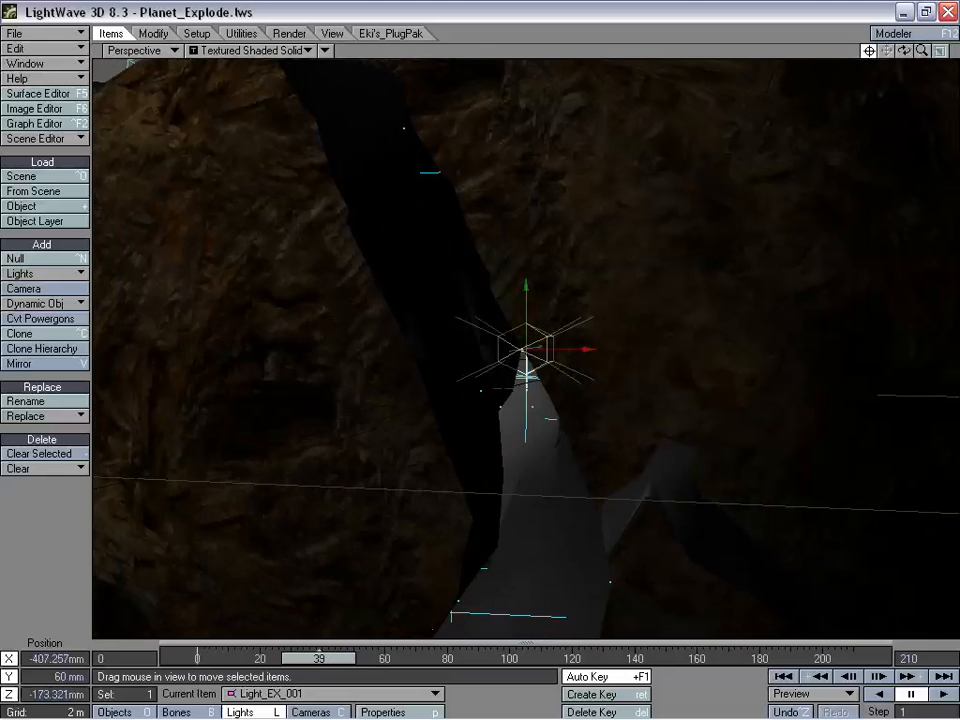
mouse_move(292, 450)
alt+mouse_down()
mouse_move(310, 490)
mouse_move(300, 492)
mouse_move(303, 448)
alt+mouse_up()
drag(918, 58, 922, 57)
alt+drag(570, 268, 543, 286)
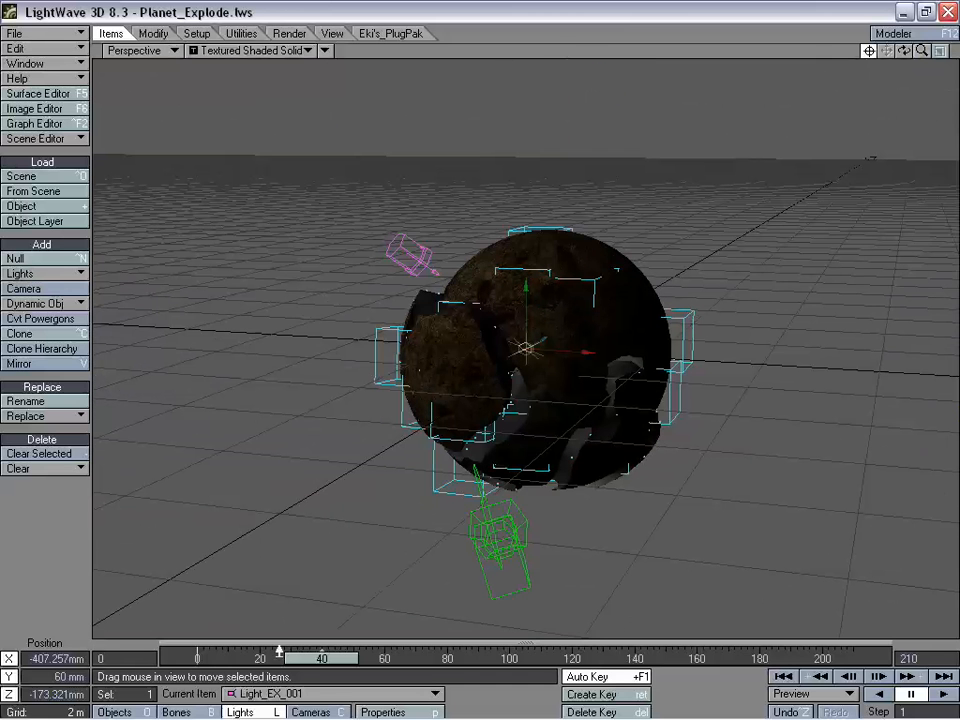
drag(310, 660, 397, 660)
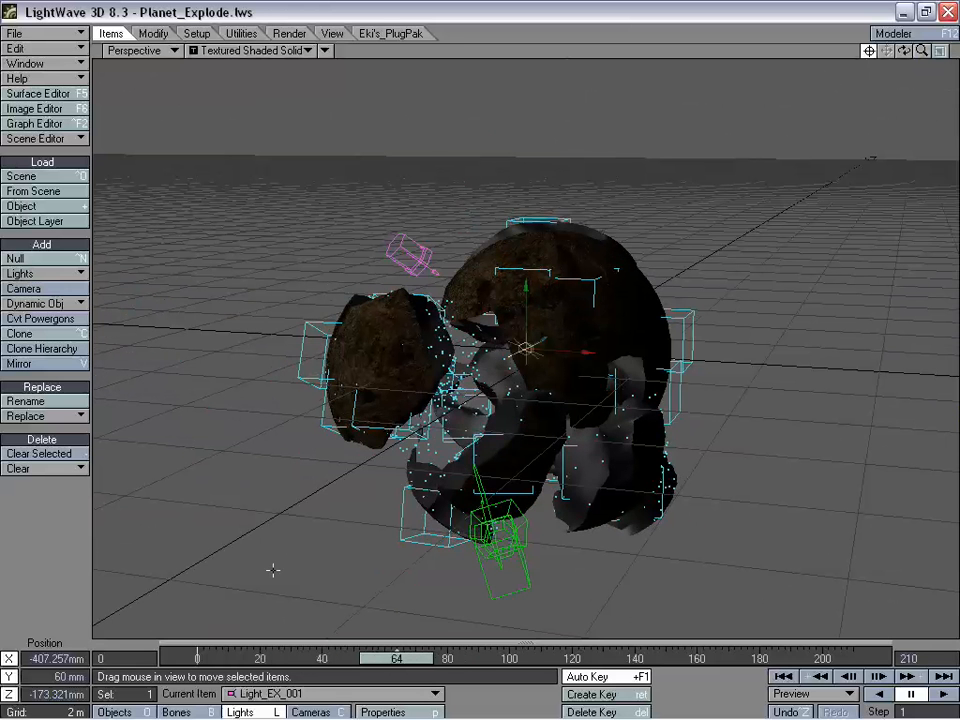
click(140, 50)
click(141, 77)
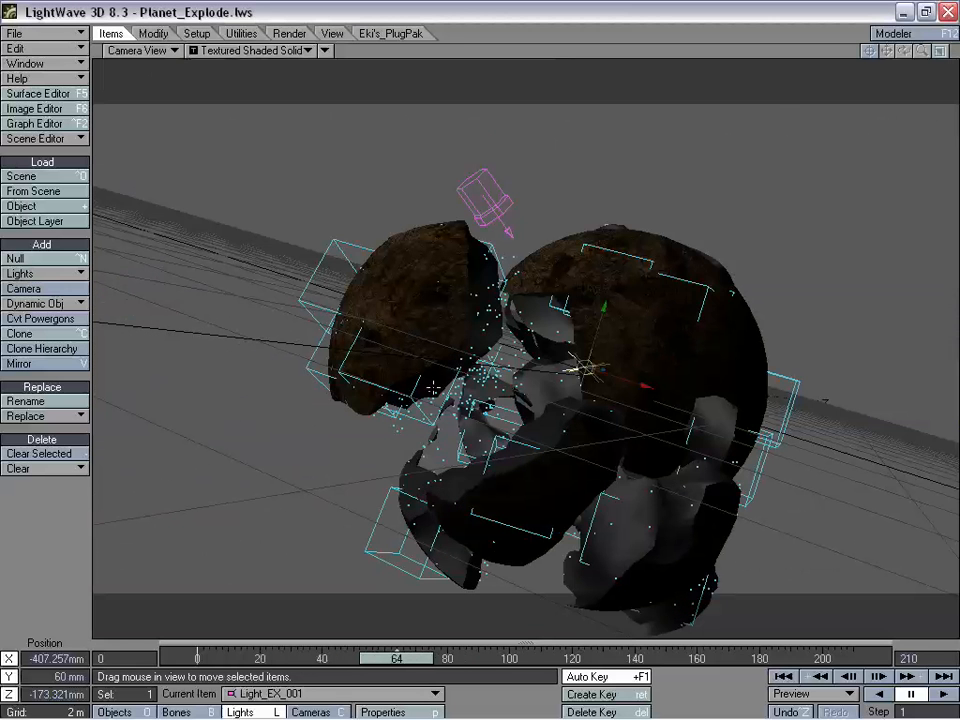
drag(397, 660, 365, 660)
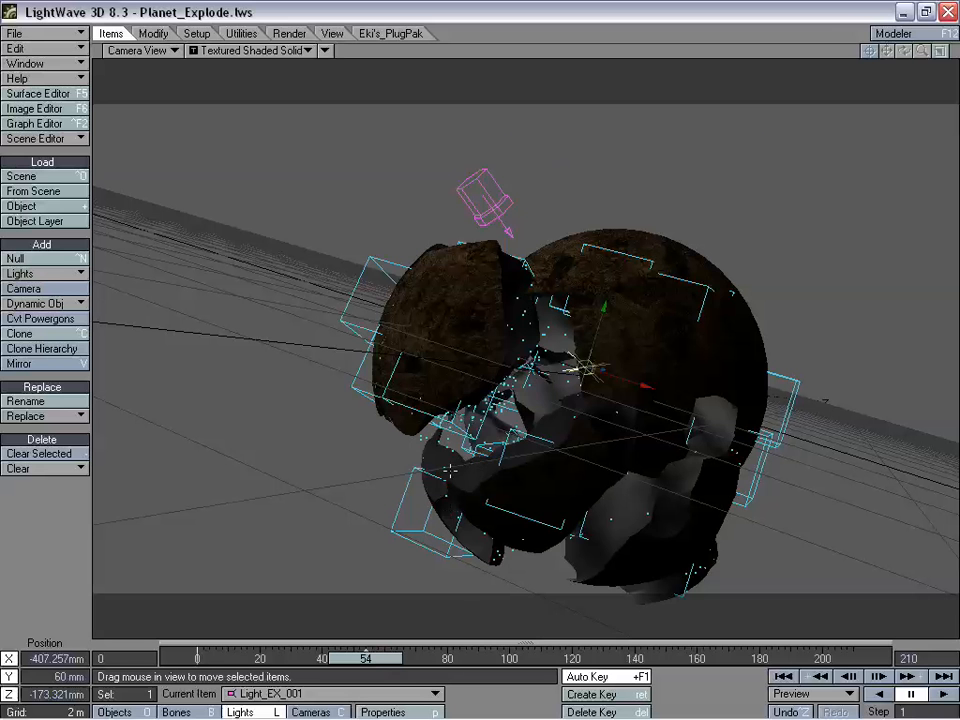
Open the light's properties and the VIPER preview side by side, and render the preview
key(p)
drag(580, 155, 214, 72)
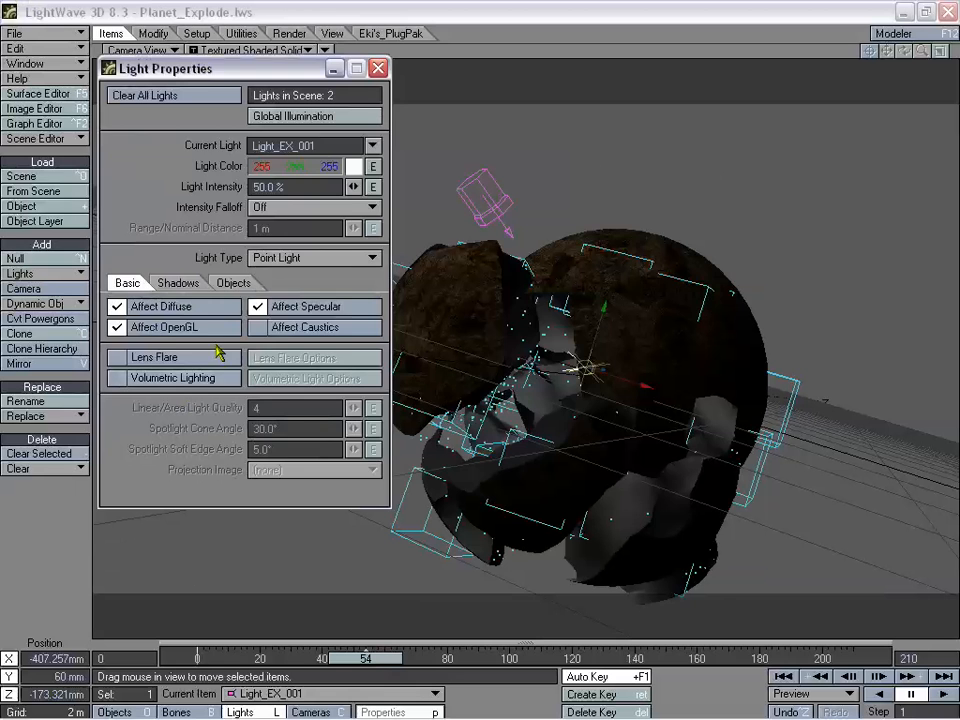
key(F7)
drag(210, 145, 699, 98)
click(728, 407)
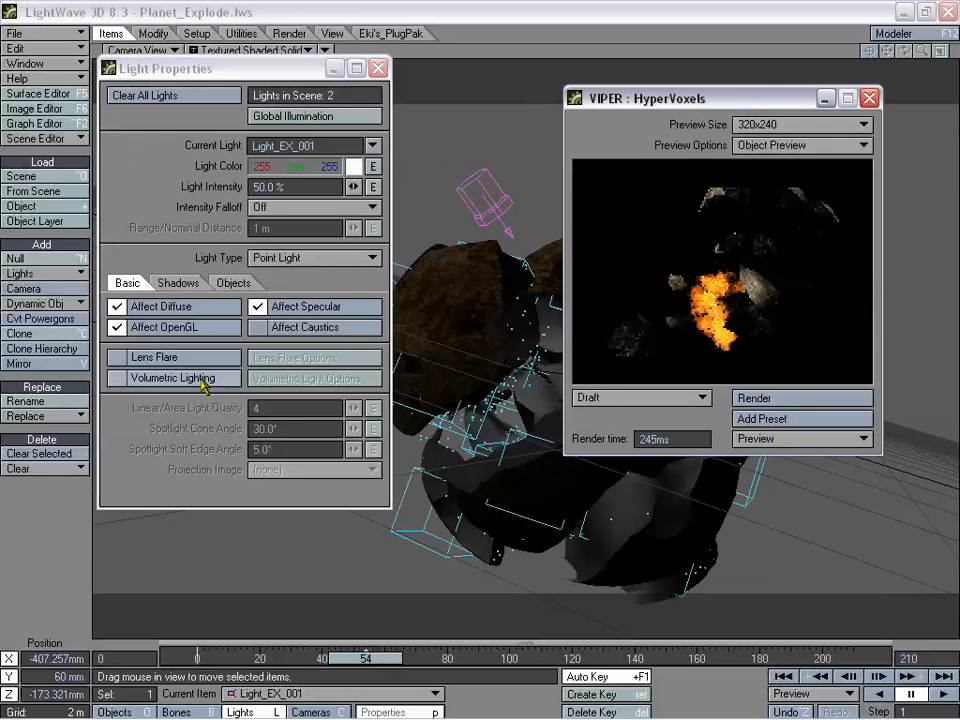
Enable volumetric lighting for the light and open its volumetric options beside the VIPER preview
click(201, 381)
click(303, 383)
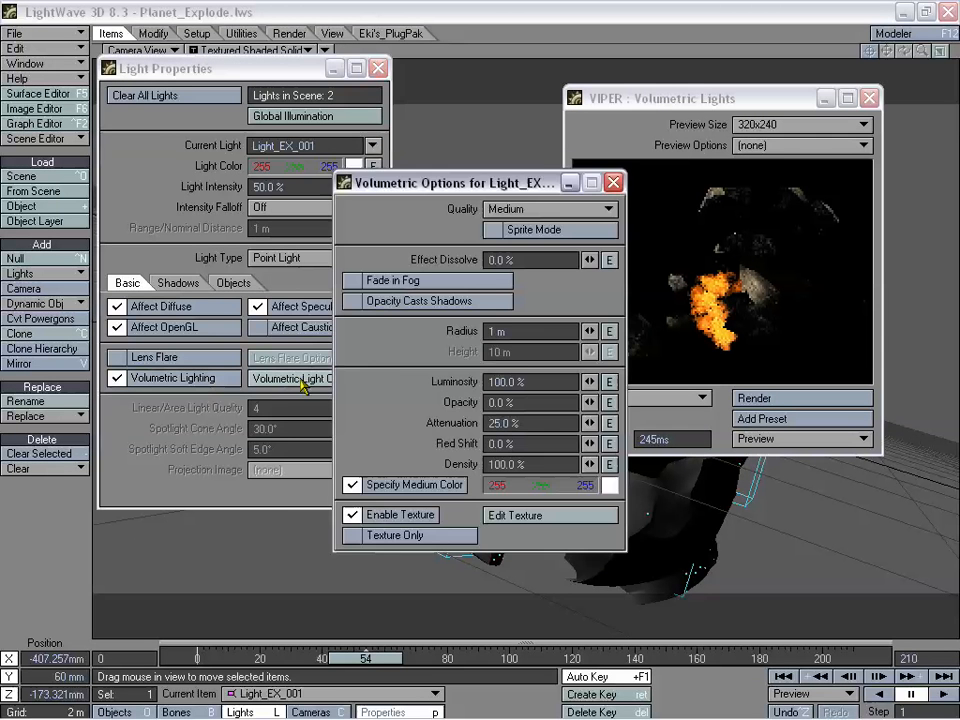
drag(469, 187, 247, 262)
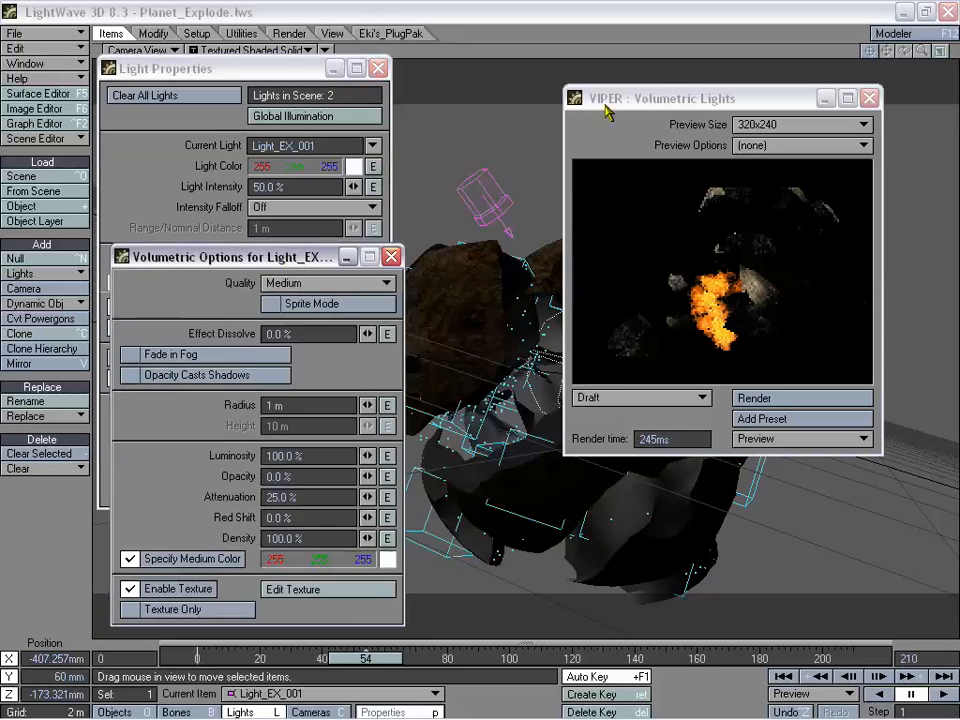
drag(604, 107, 672, 256)
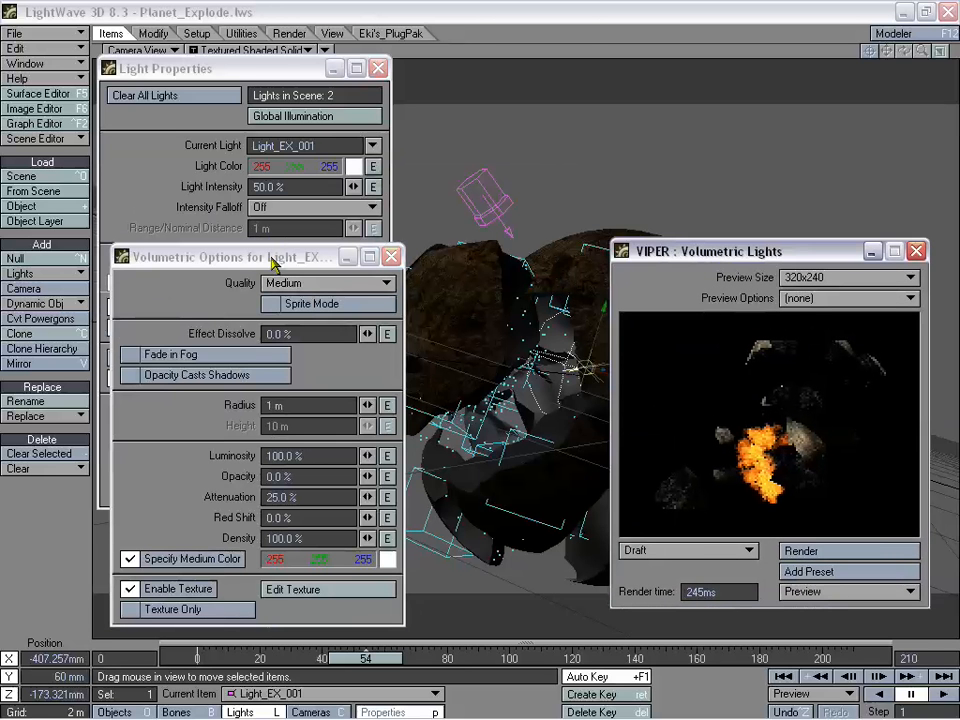
Apply the Gaseous preset from the PointLights library, keeping the current size parameters, and refresh the VIPER preview
key(F8)
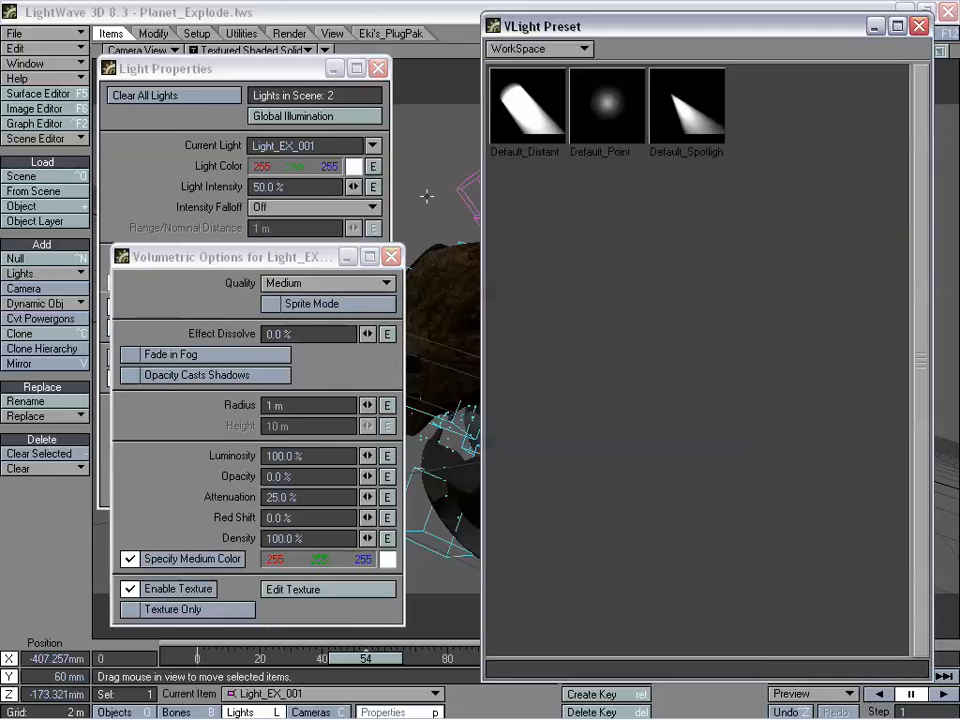
click(557, 50)
click(560, 38)
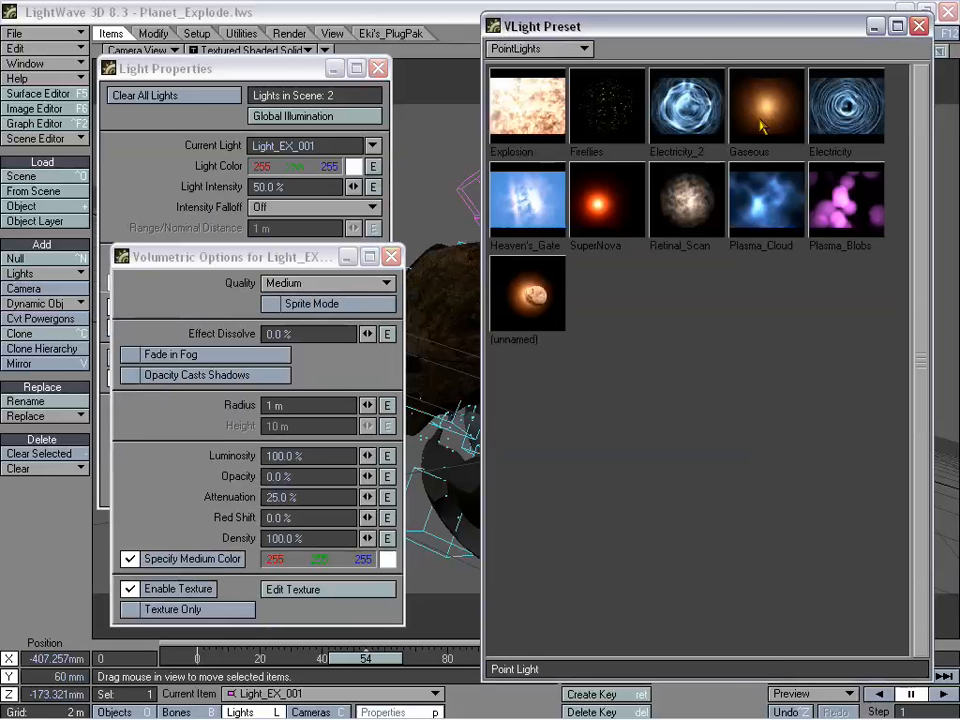
double_click(766, 120)
click(563, 376)
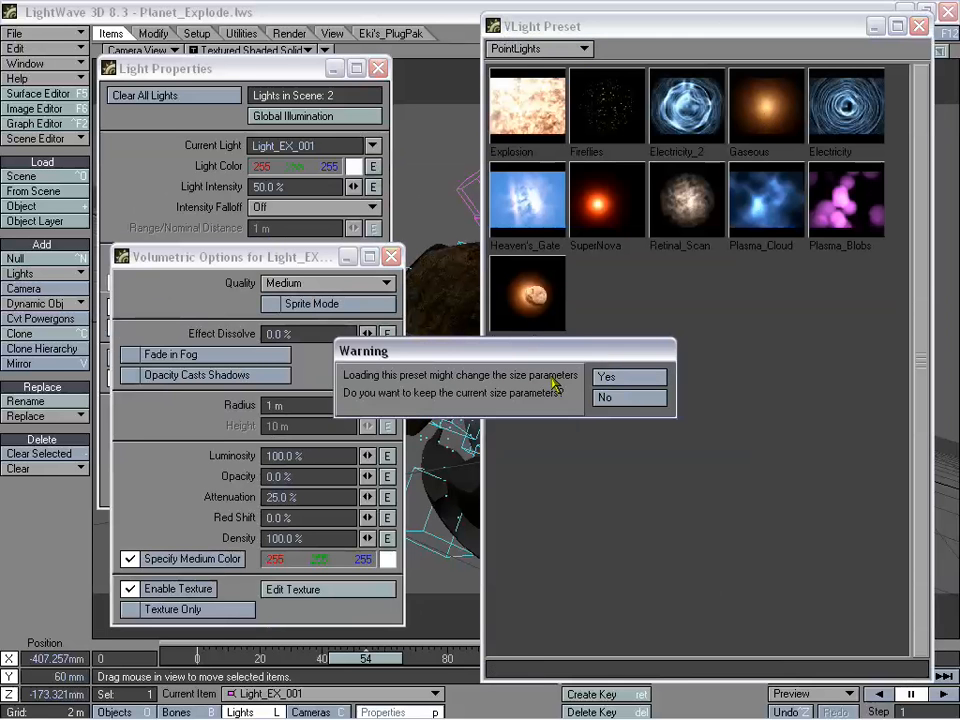
click(628, 378)
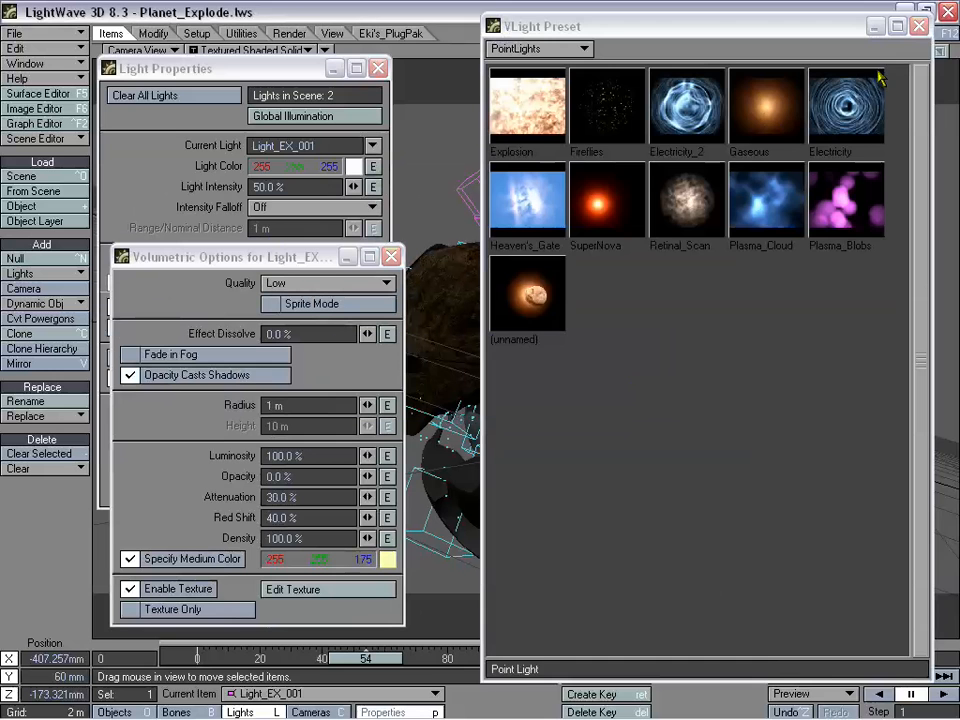
click(919, 26)
drag(700, 262, 670, 259)
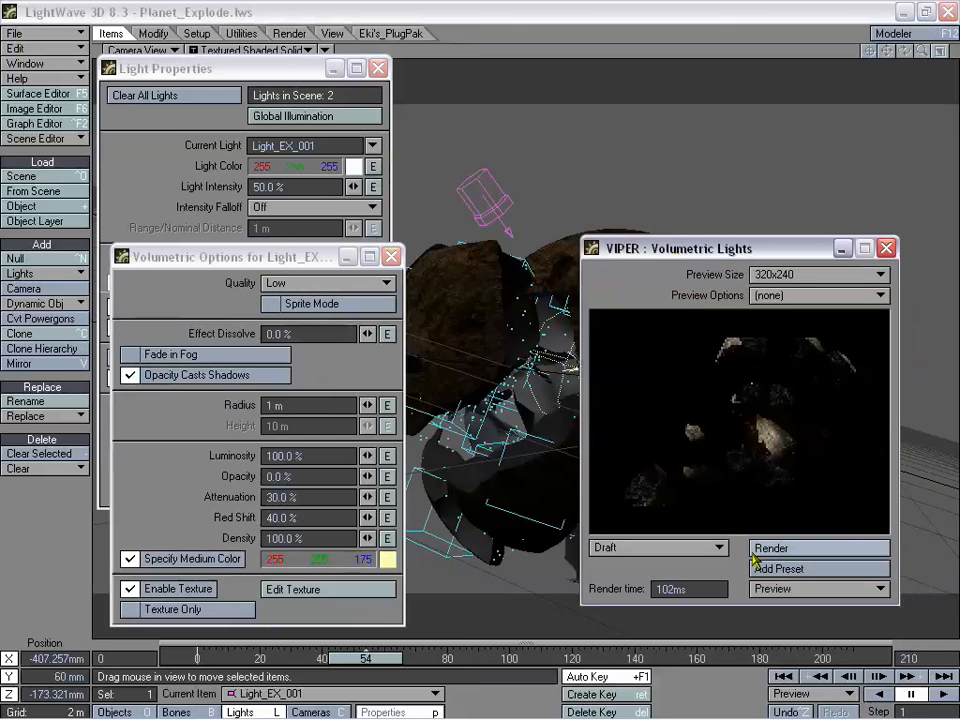
click(775, 550)
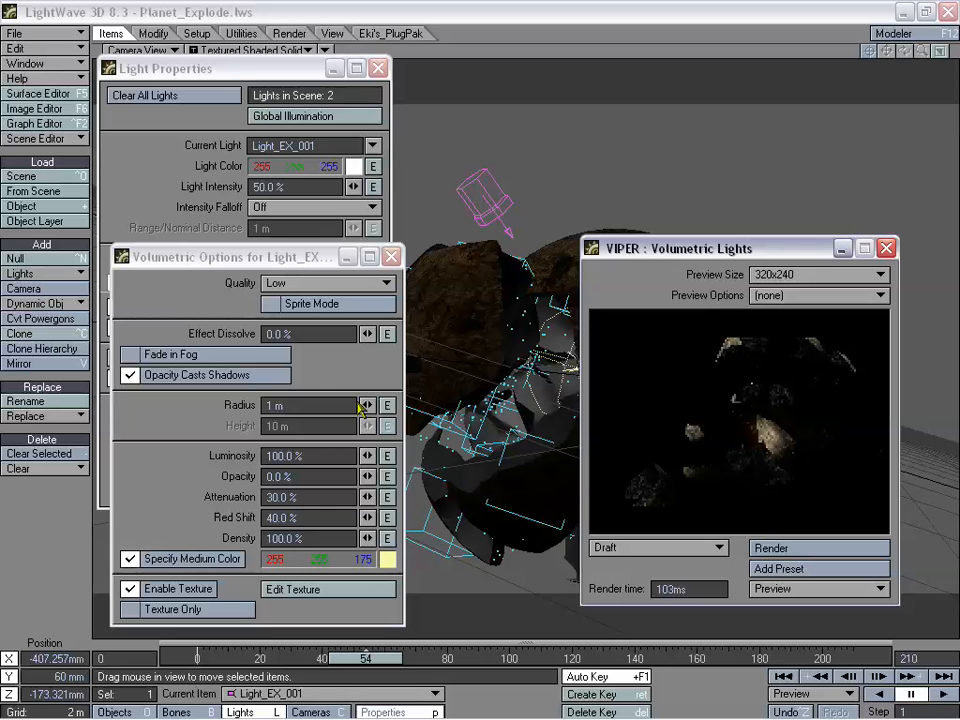
Set the volumetric light's radius to 5.875 m and refresh the VIPER preview
drag(364, 405, 398, 418)
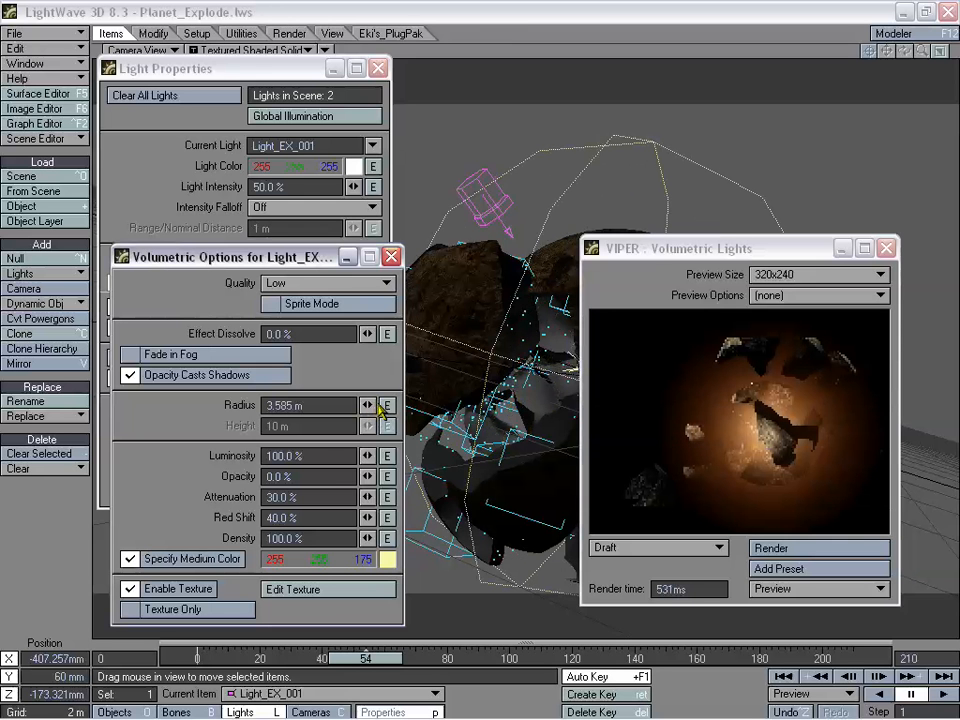
mouse_move(367, 405)
mouse_down()
mouse_move(367, 415)
mouse_move(372, 407)
mouse_up()
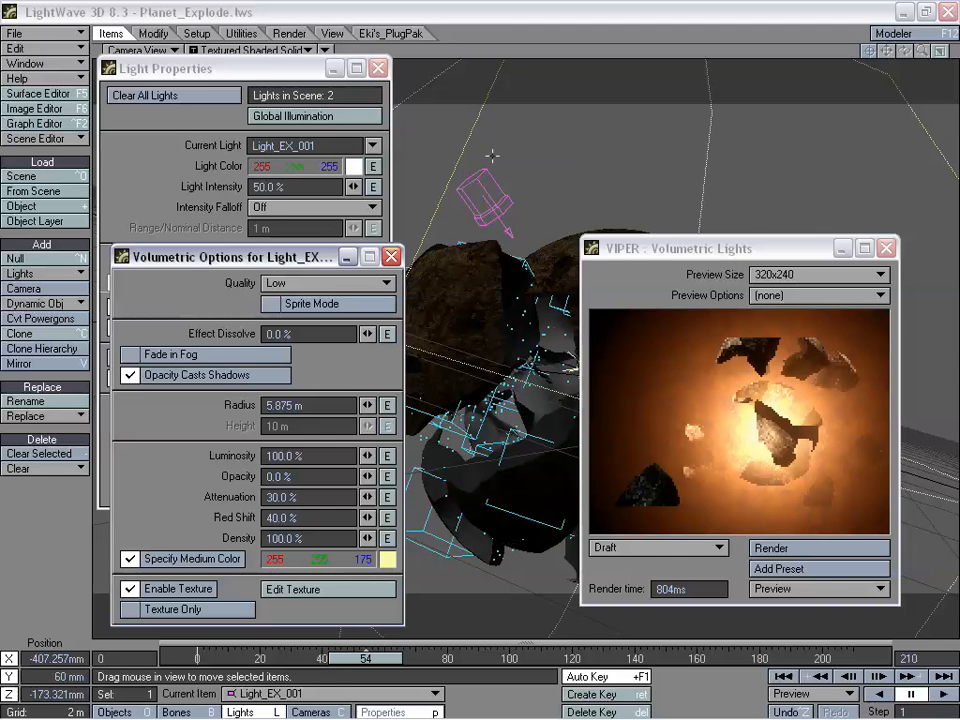
click(786, 548)
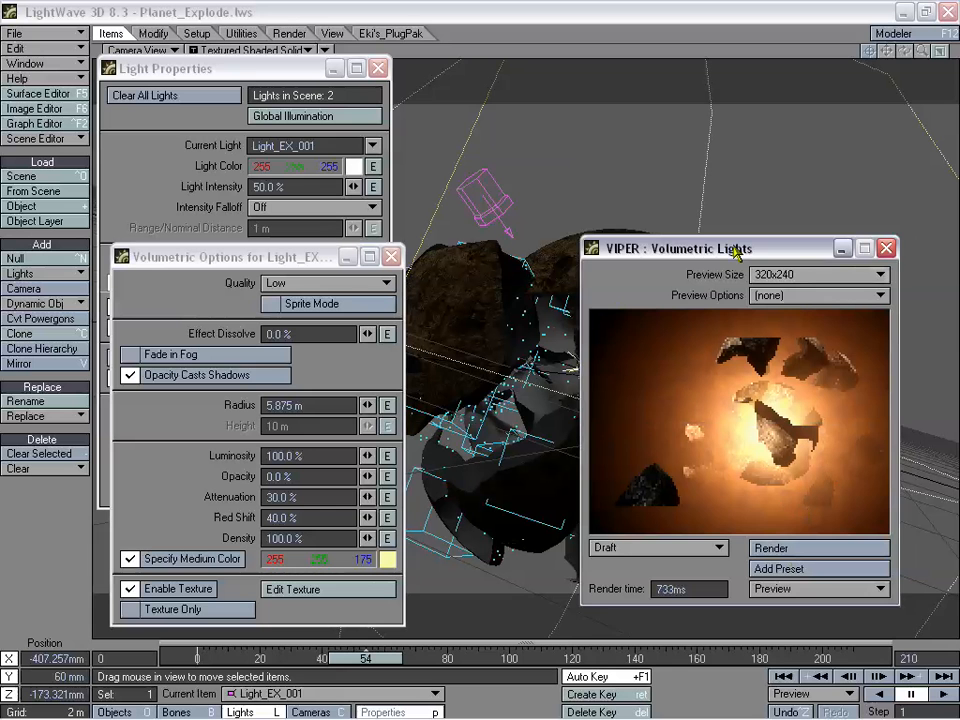
drag(735, 256, 734, 259)
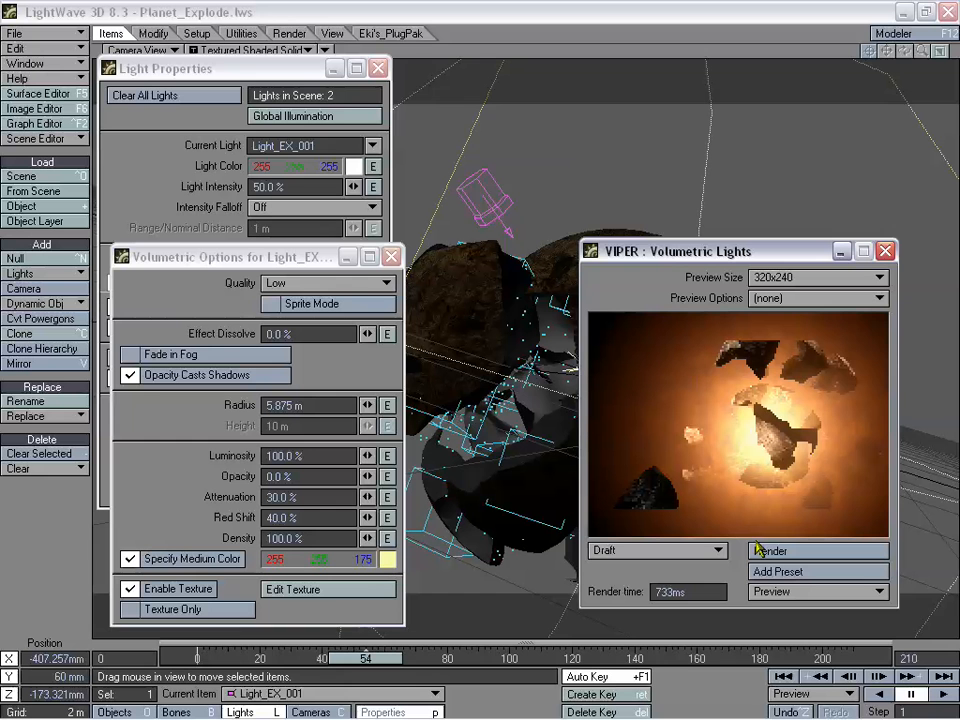
Set the volumetric light's luminosity to 158% and its quality to Best, keeping the VIPER preview beside the options
drag(367, 456, 368, 461)
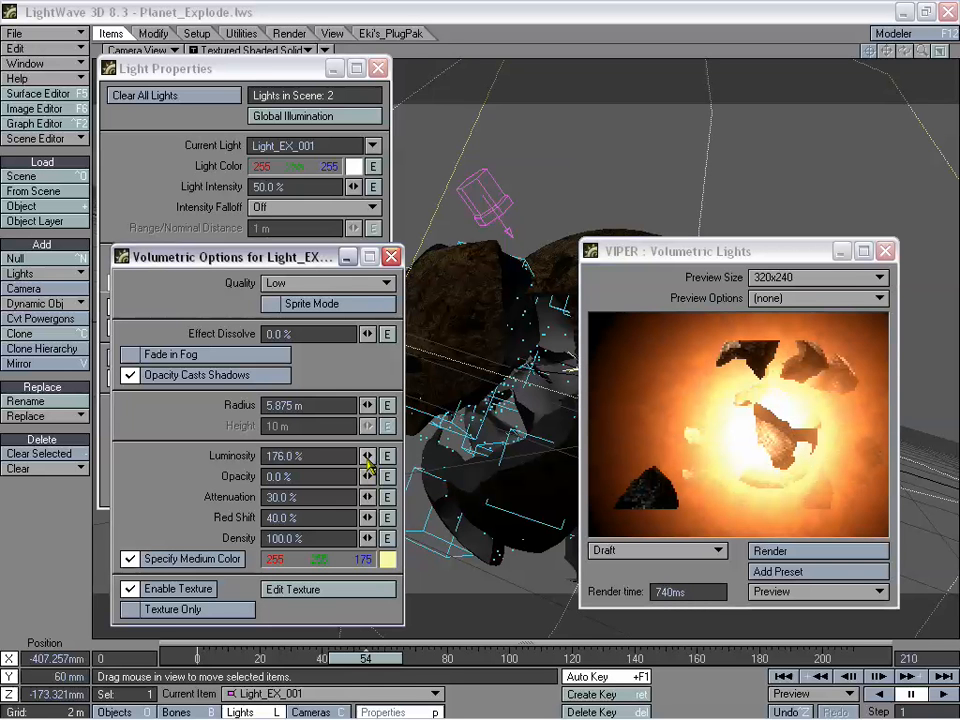
drag(368, 456, 368, 457)
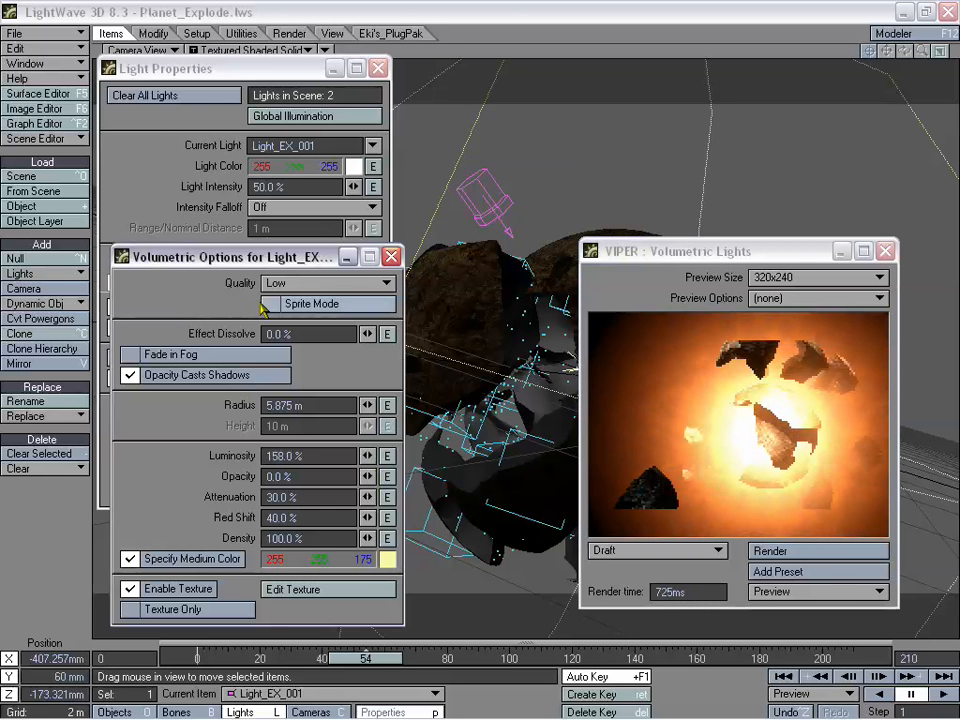
click(305, 283)
click(312, 341)
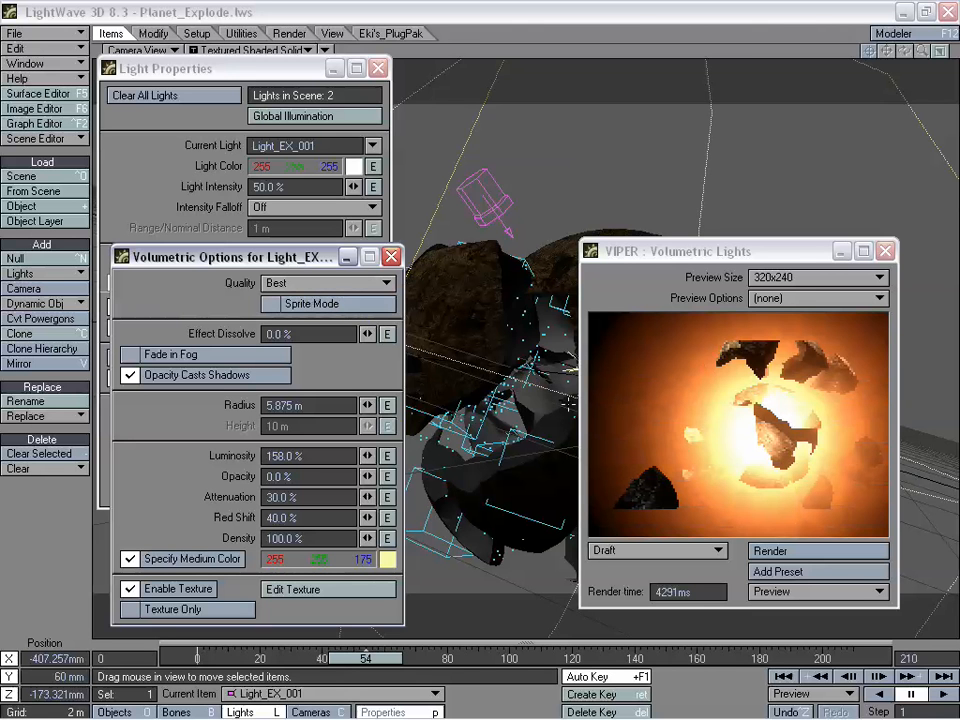
drag(688, 251, 628, 231)
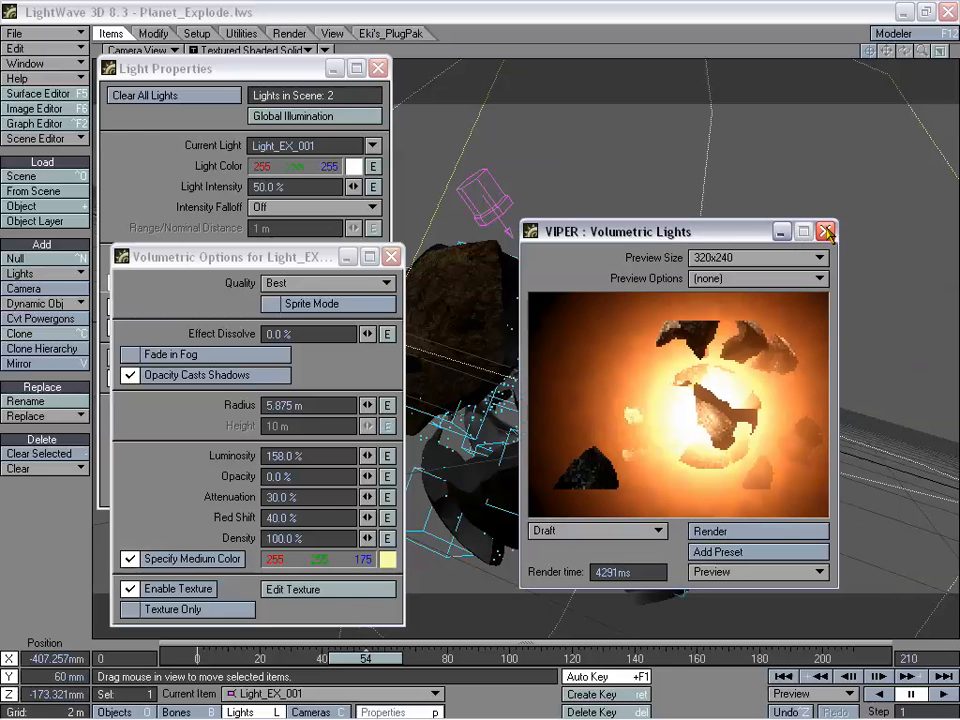
drag(655, 242, 658, 256)
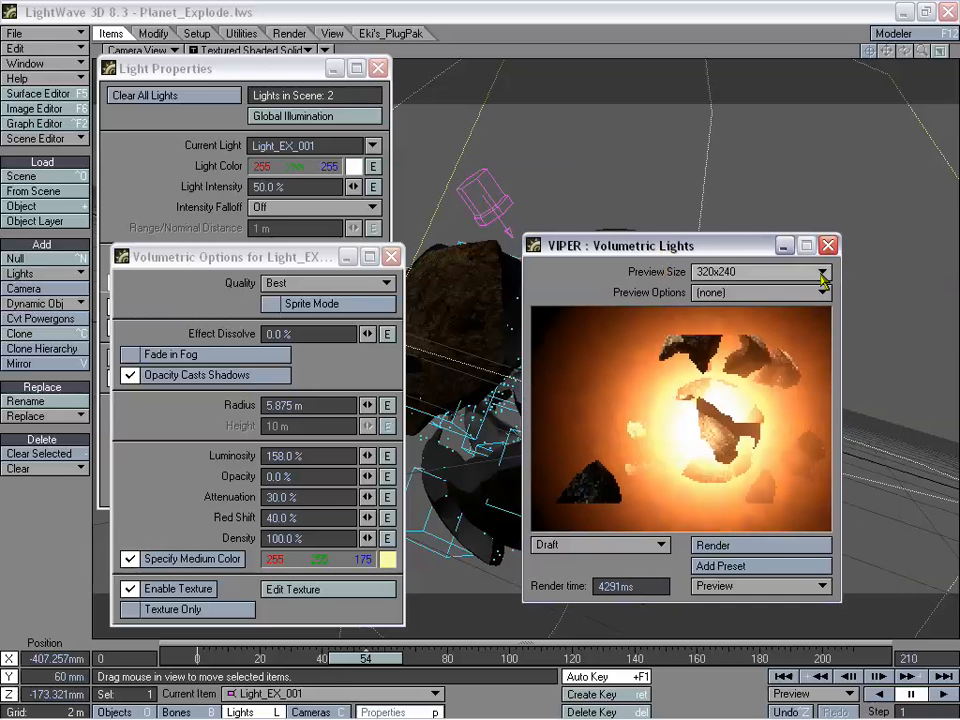
Reduce the volumetric light's radius to 5.025 m
drag(368, 406, 369, 406)
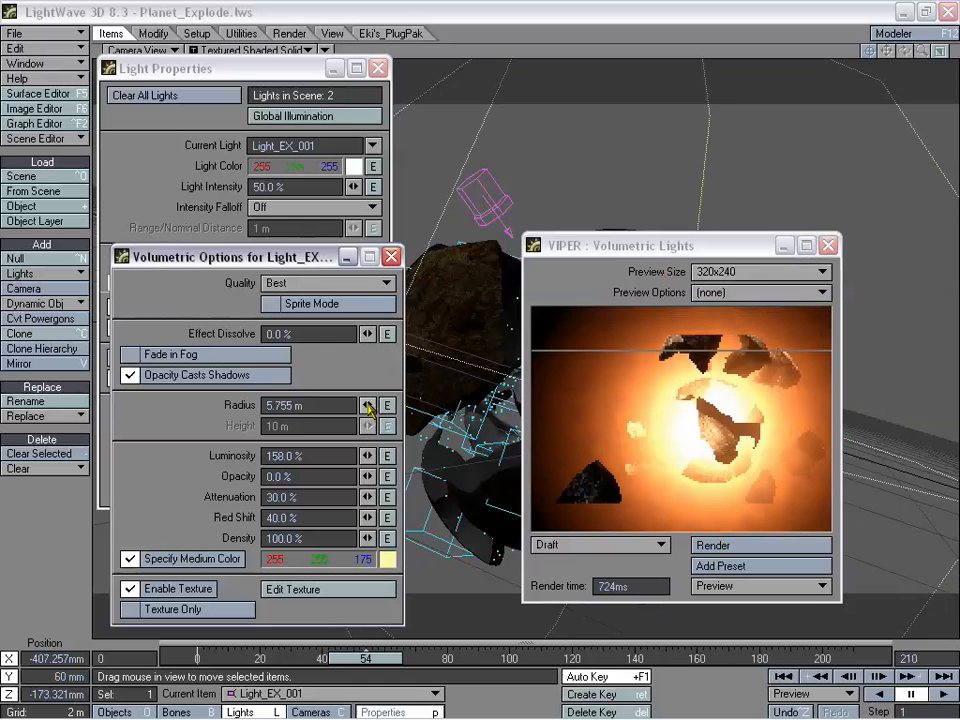
drag(368, 406, 369, 406)
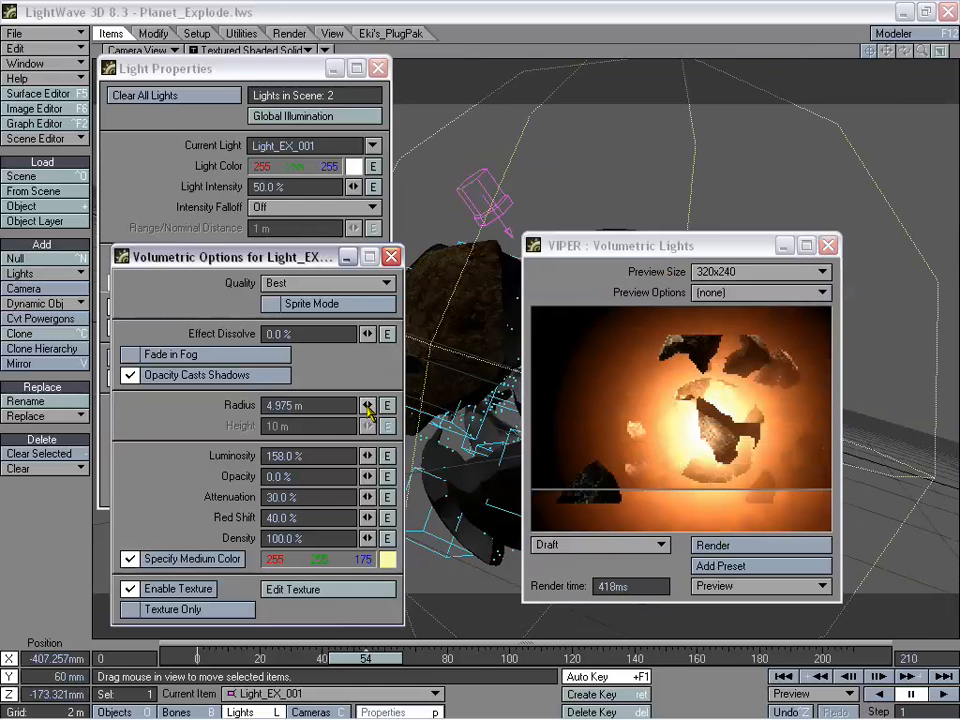
drag(368, 406, 369, 406)
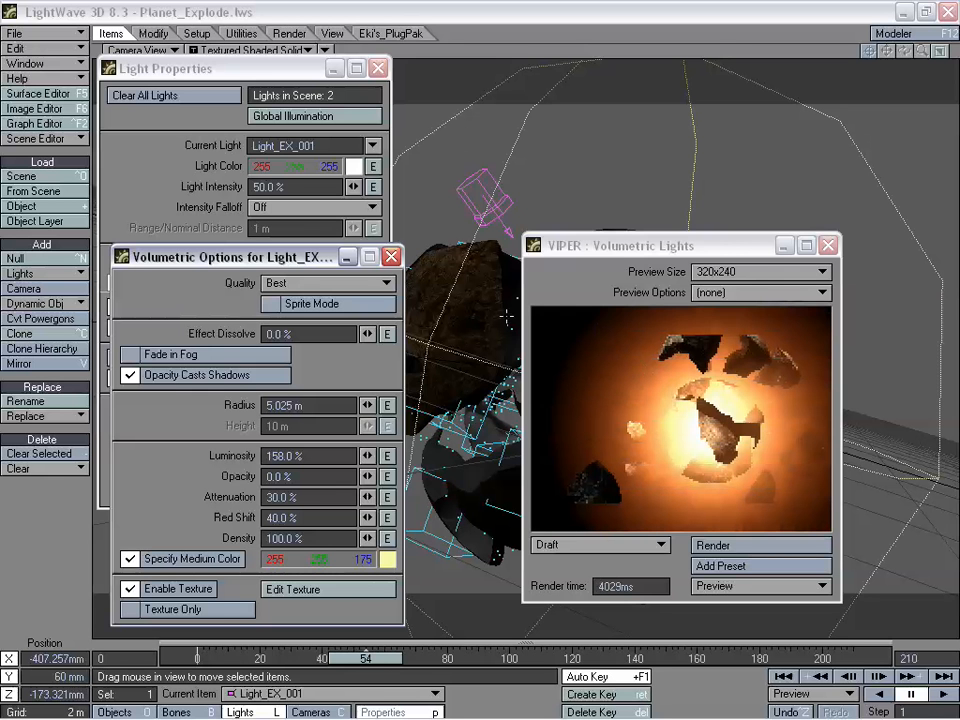
At frame 59, set the volumetric light's radius to 5.42 m, luminosity to 174.5% and attenuation to 35%
mouse_move(377, 664)
mouse_down()
mouse_move(255, 660)
mouse_move(480, 660)
mouse_move(381, 660)
mouse_up()
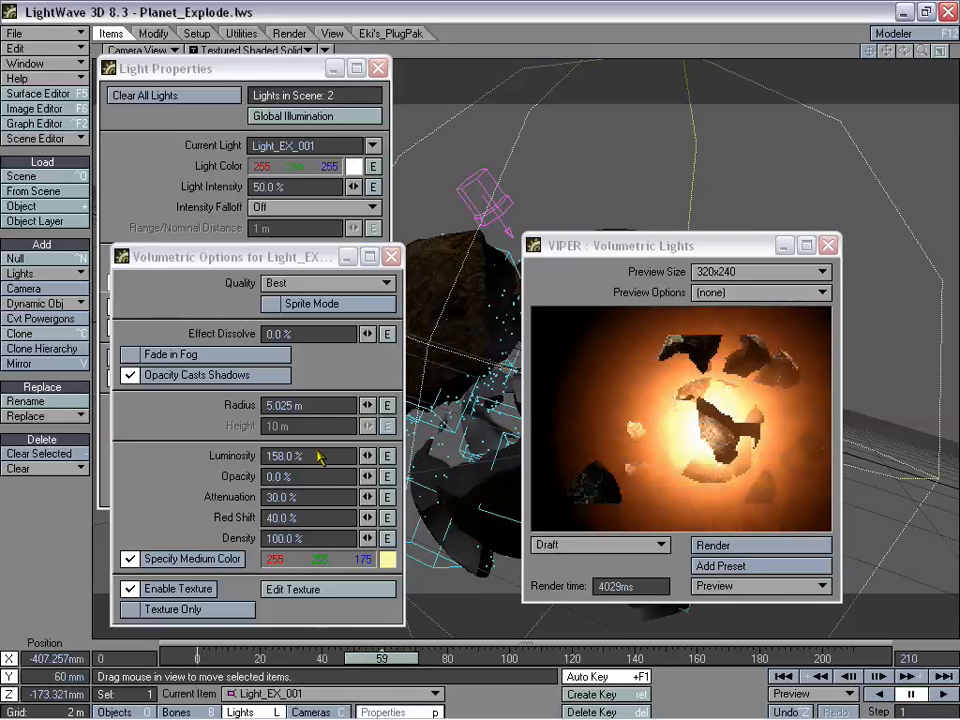
drag(367, 405, 370, 408)
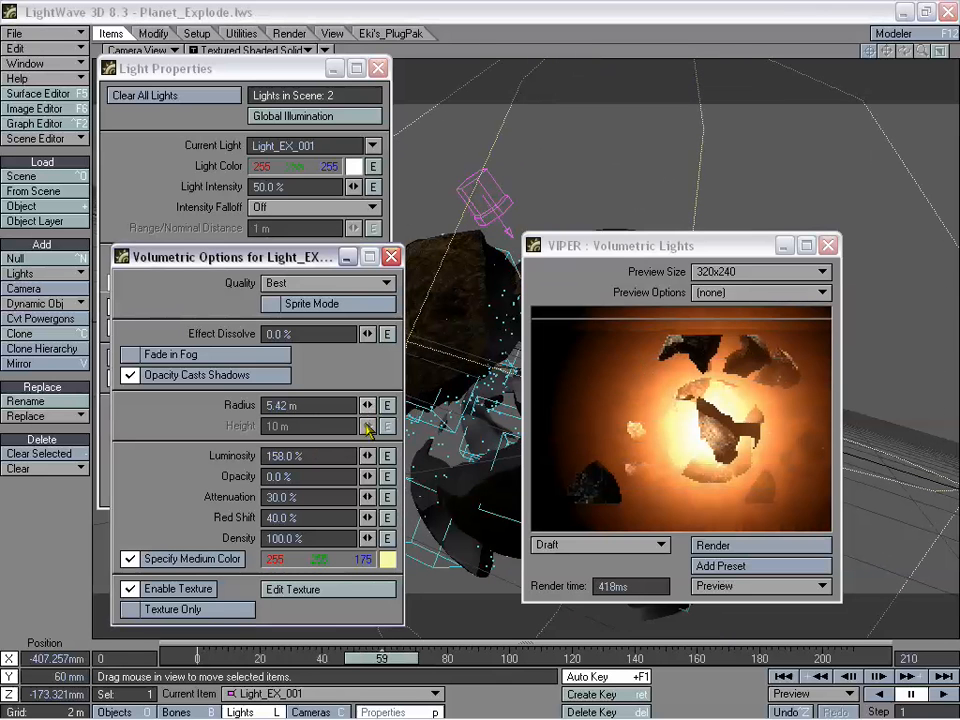
drag(369, 456, 368, 459)
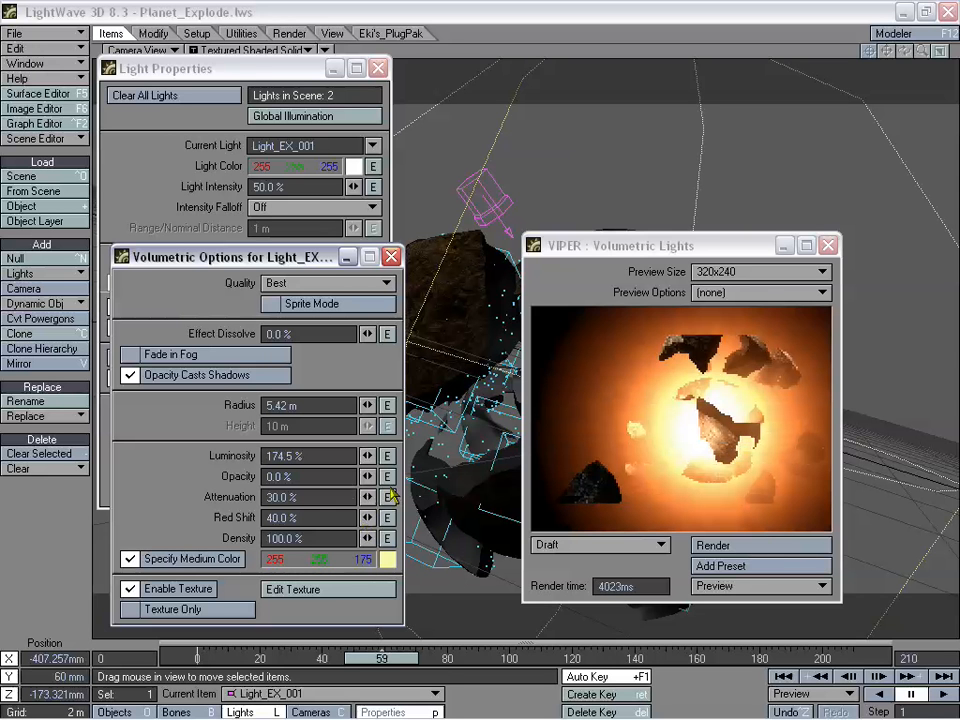
drag(368, 498, 369, 500)
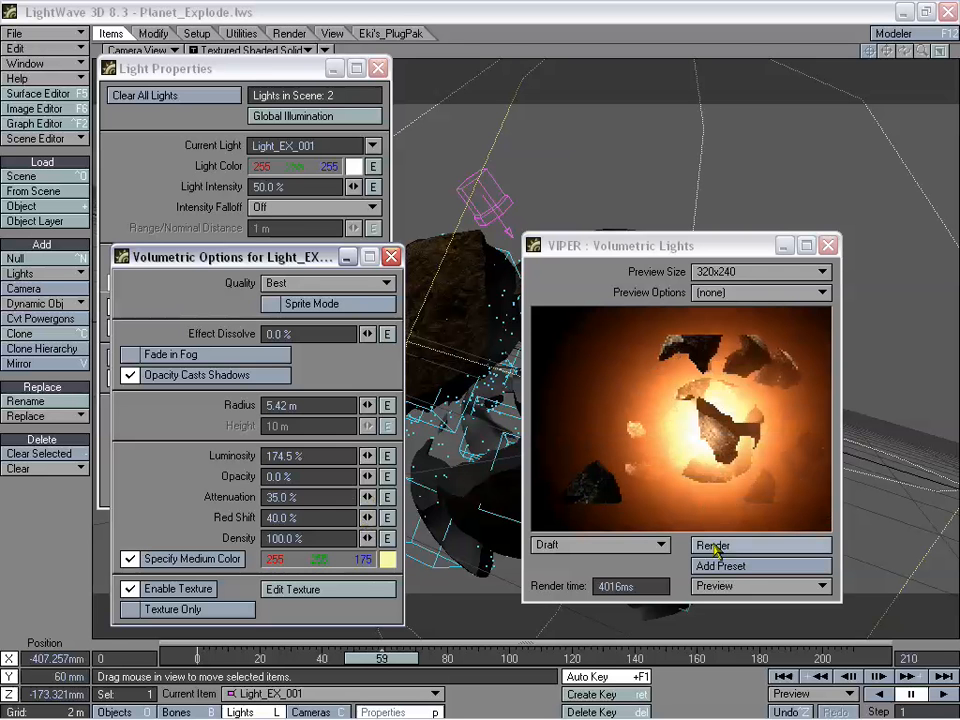
Close the VIPER preview and both light settings windows, and go to frame 41
click(829, 246)
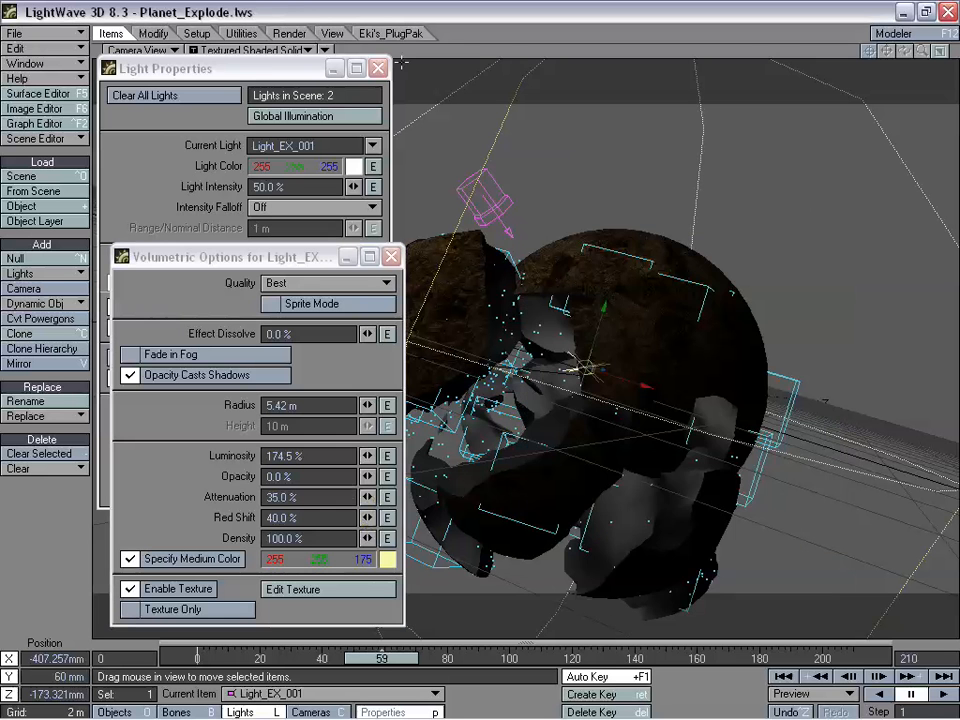
click(378, 68)
click(391, 257)
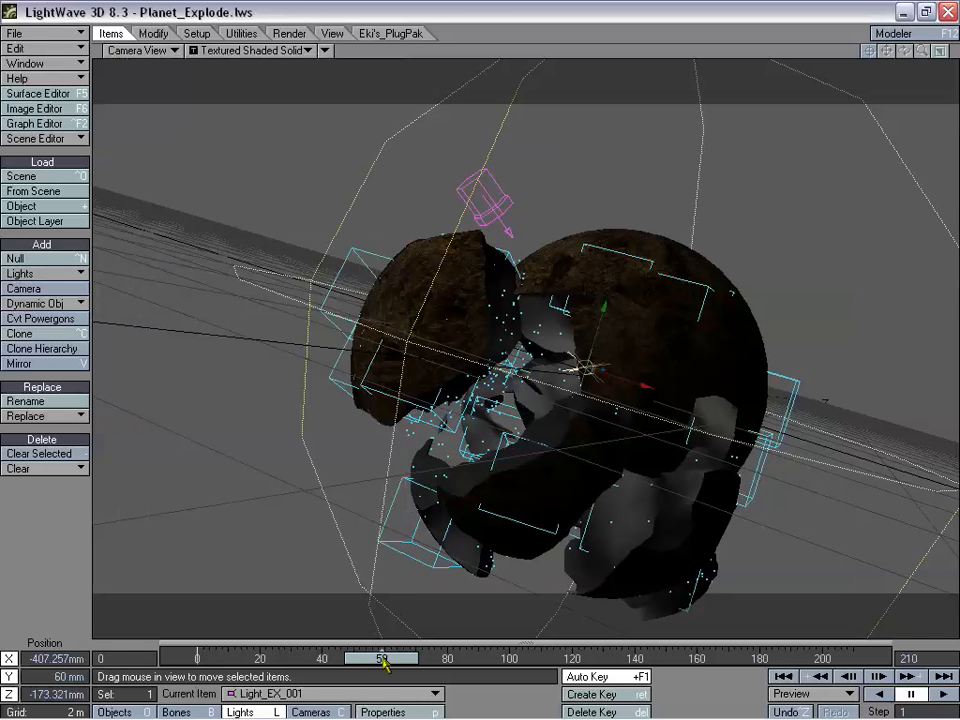
drag(383, 659, 325, 657)
Examine the light's position inside the cracked planet from several angles in Perspective view, both close up and from a distance
click(145, 50)
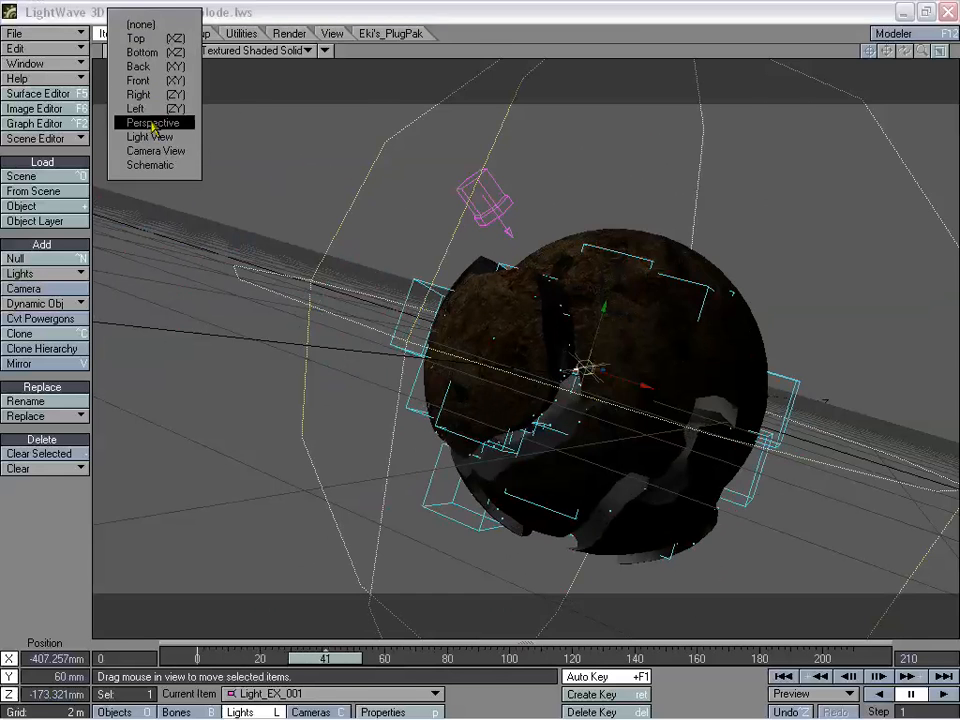
click(214, 123)
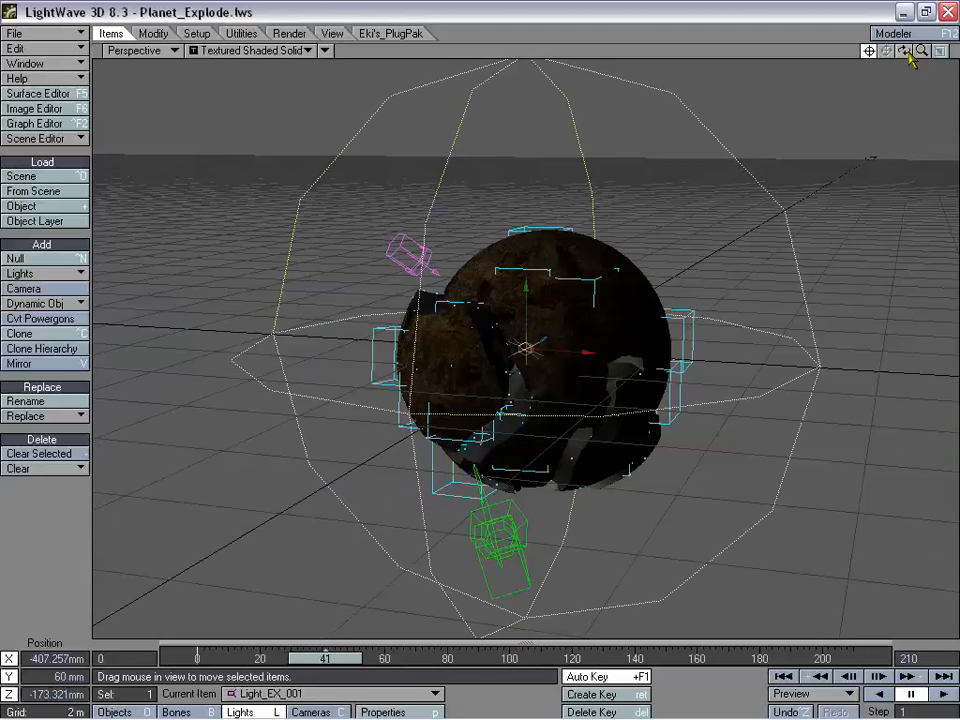
drag(922, 50, 948, 50)
drag(904, 50, 896, 4)
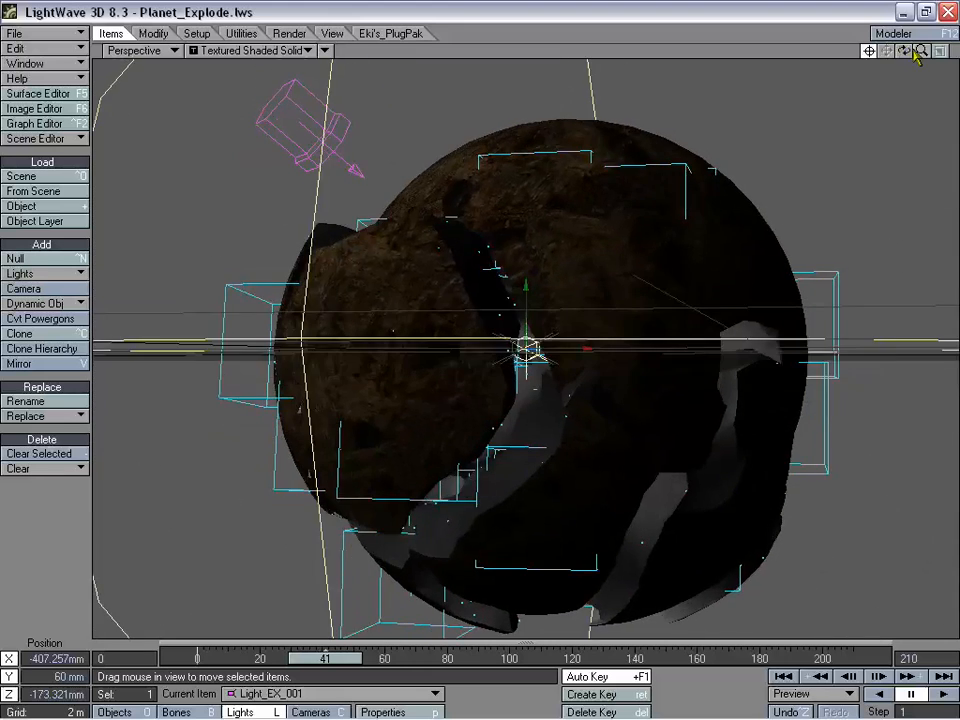
drag(922, 51, 954, 51)
key(bracketleft)
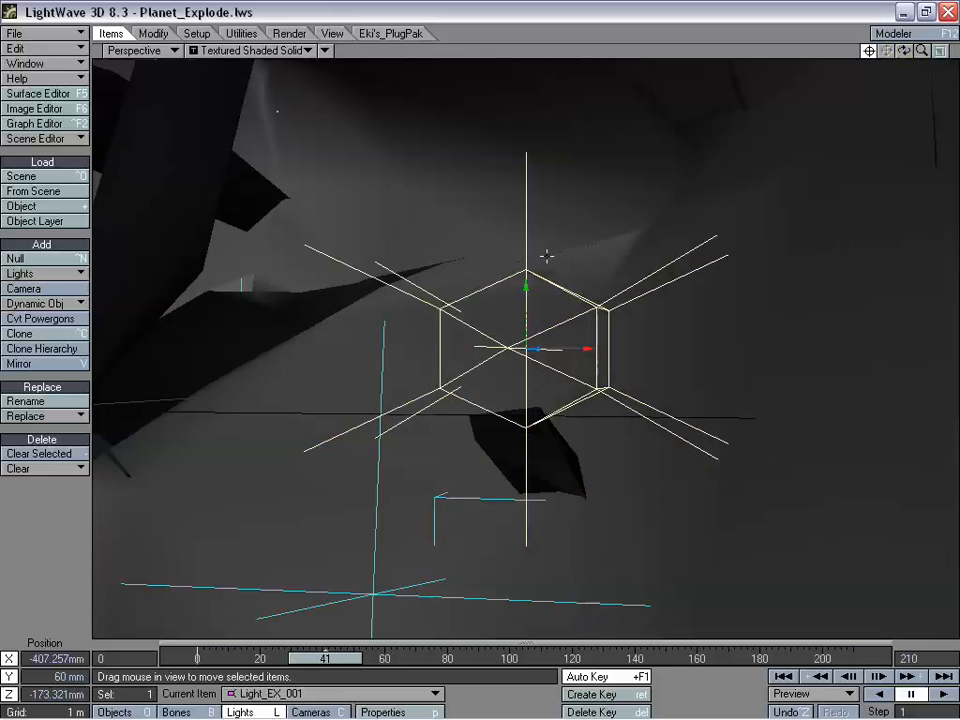
alt+drag(494, 257, 680, 257)
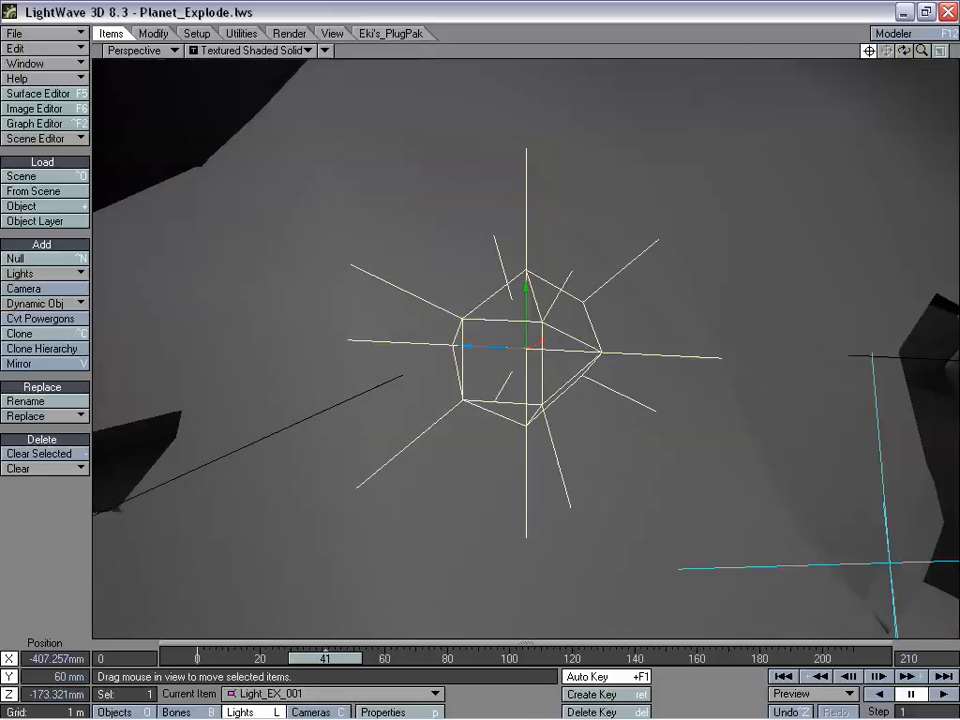
alt+drag(281, 340, 215, 367)
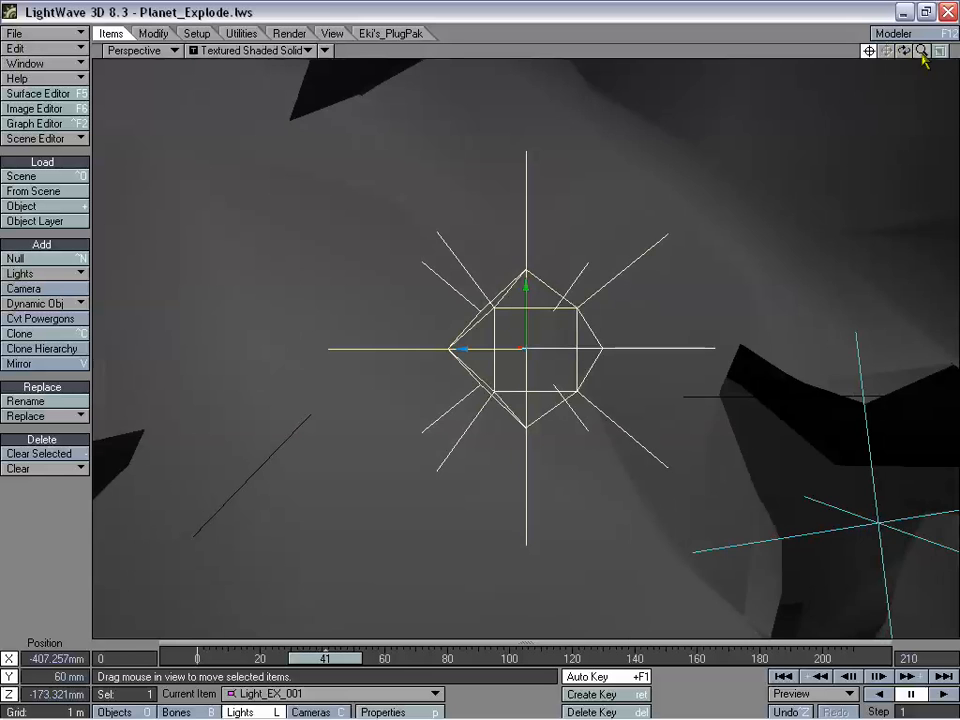
drag(922, 60, 885, 60)
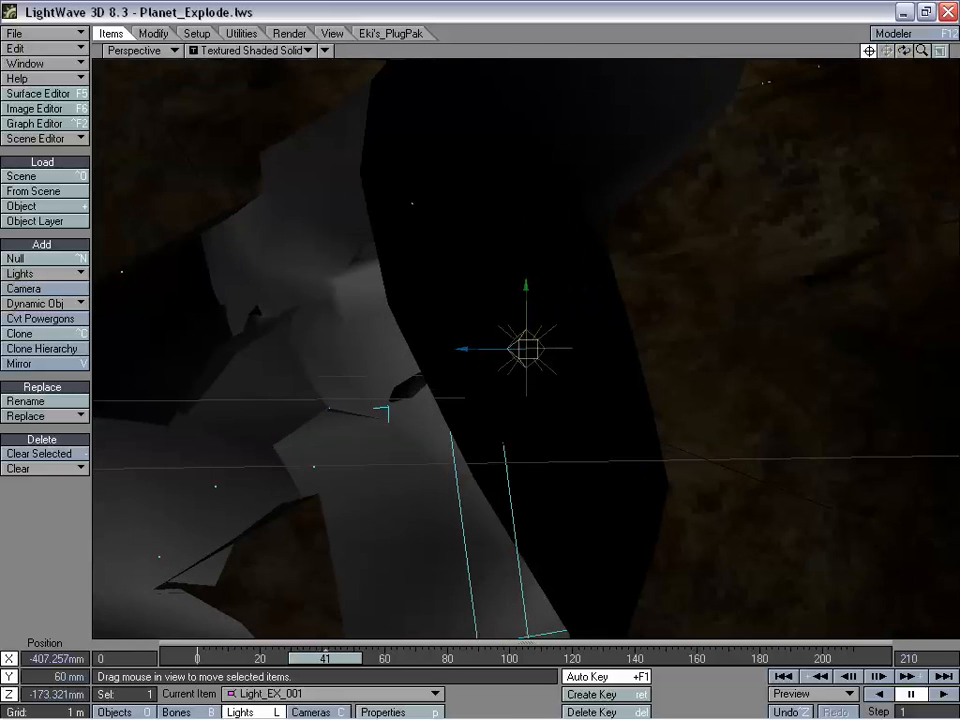
alt+drag(670, 330, 671, 304)
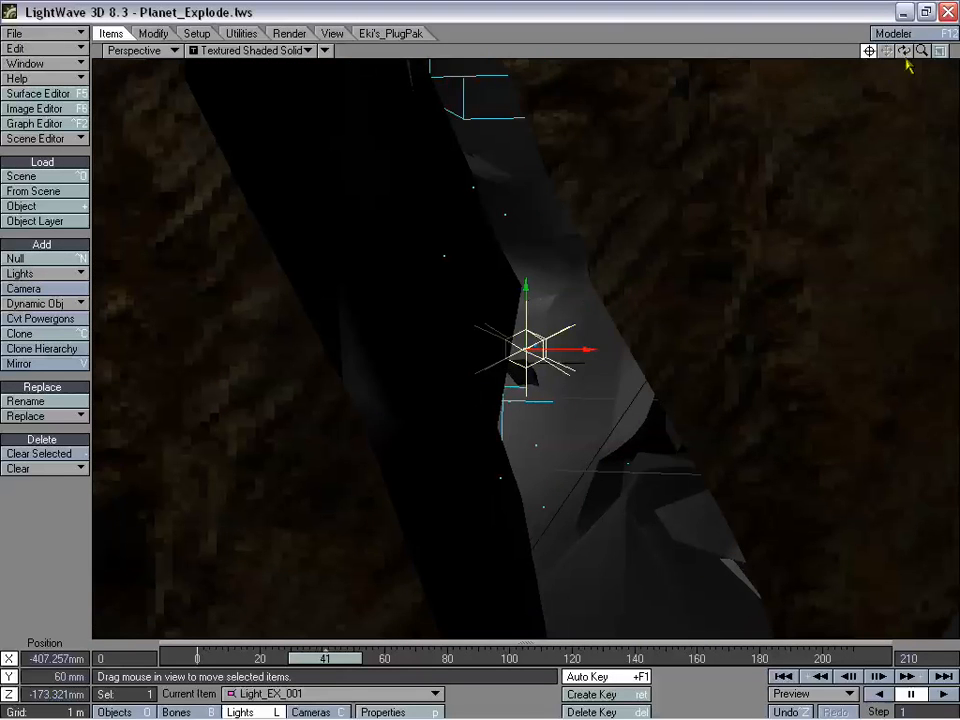
drag(921, 50, 811, 50)
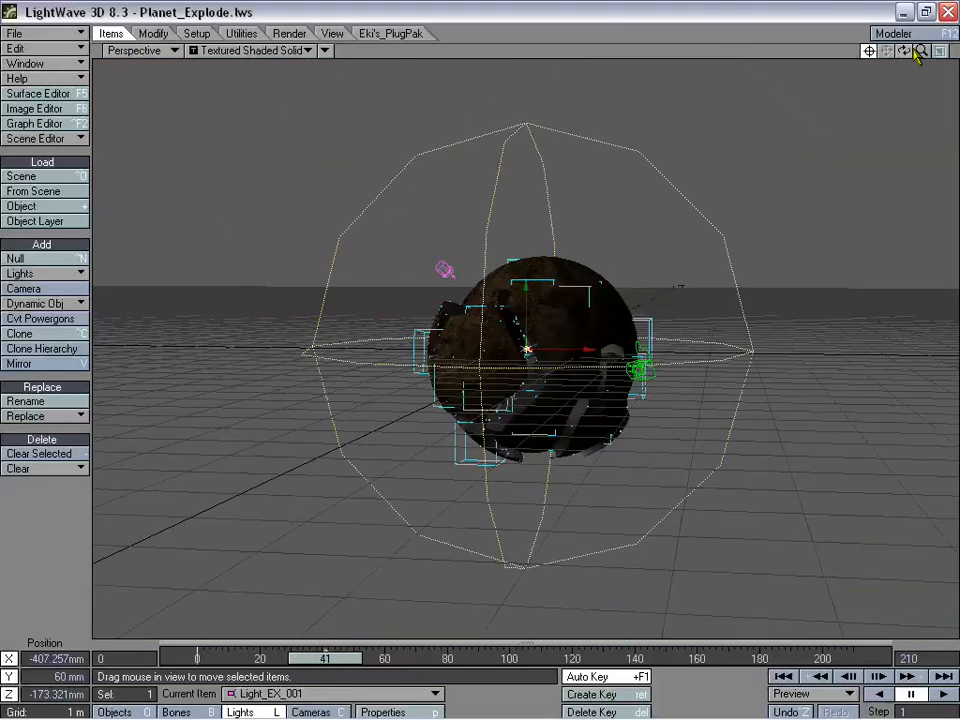
Return to Camera View and render frame 41
click(120, 49)
click(130, 75)
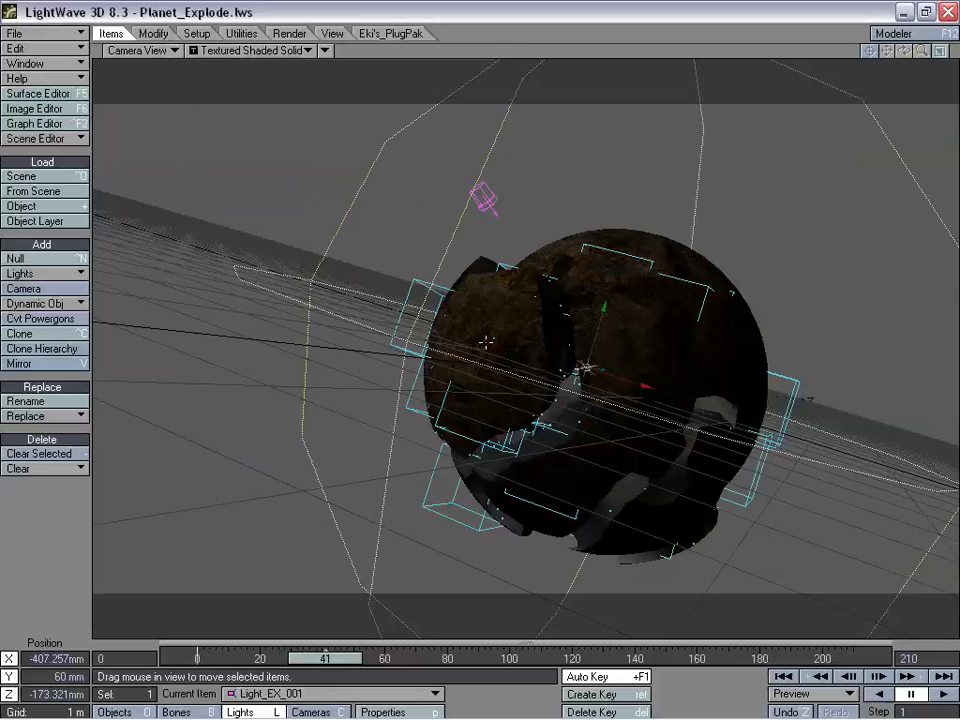
click(289, 33)
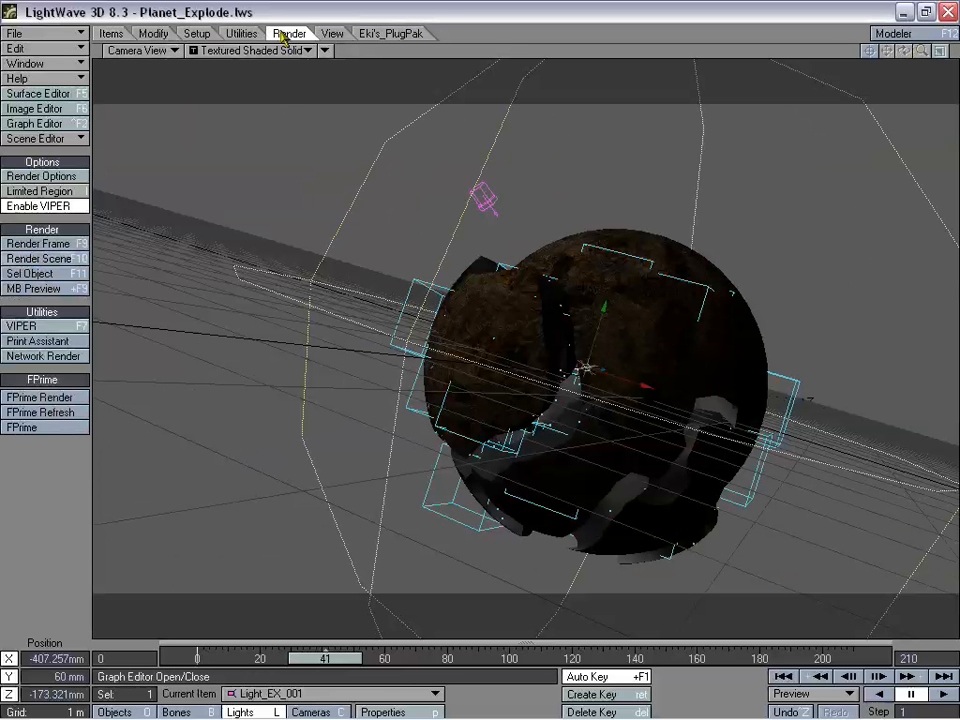
click(55, 245)
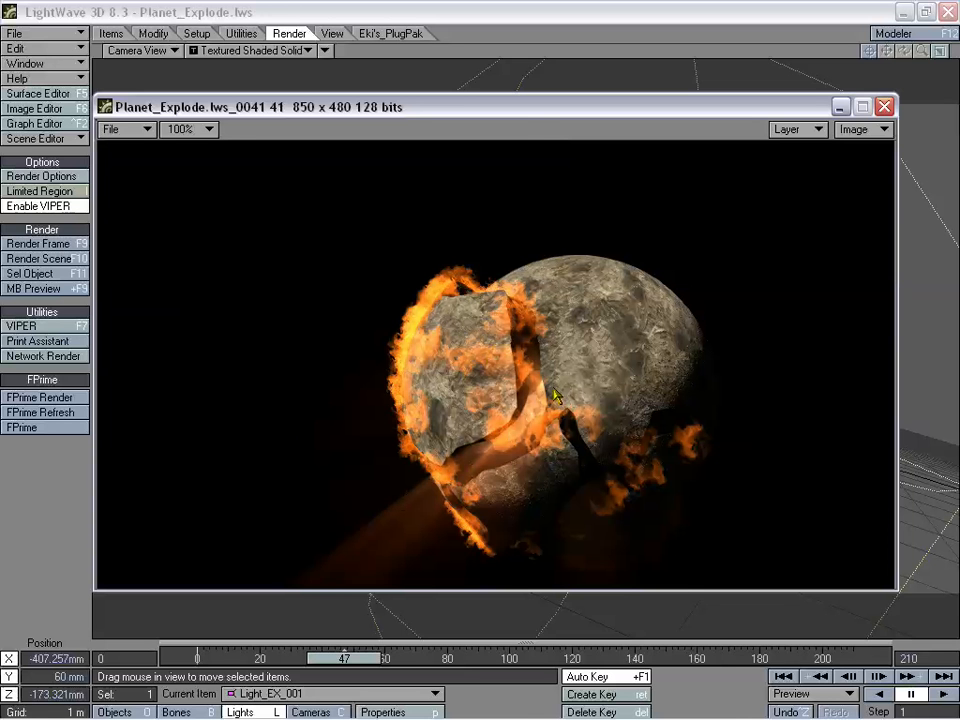
Move the finished render aside and examine the light and the gaps between fragments at frame 47 in Perspective view
drag(525, 108, 959, 225)
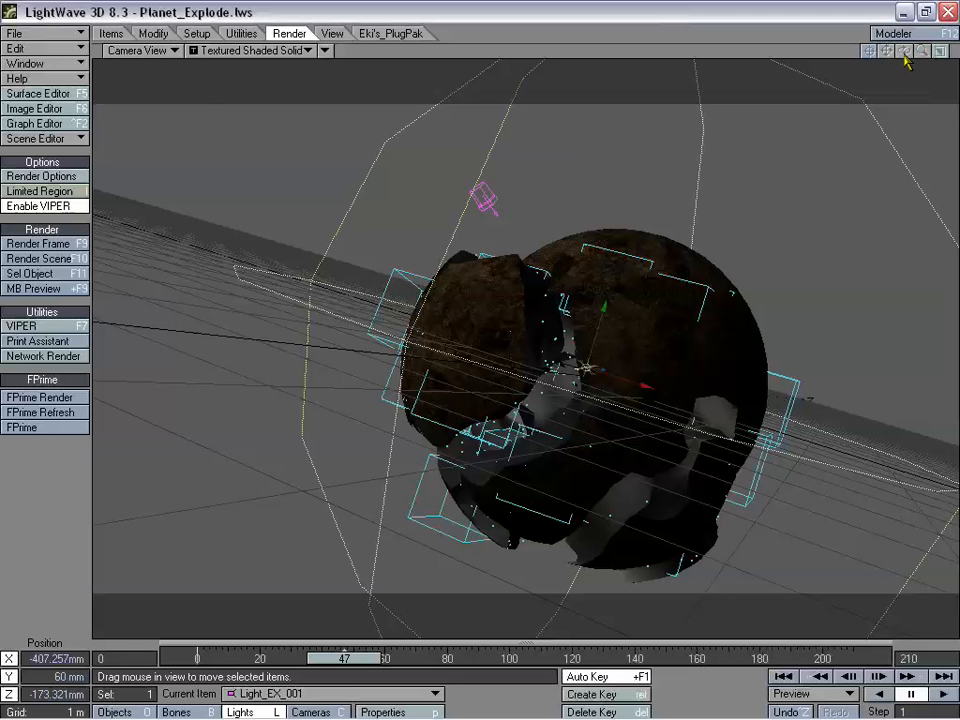
click(140, 50)
click(170, 125)
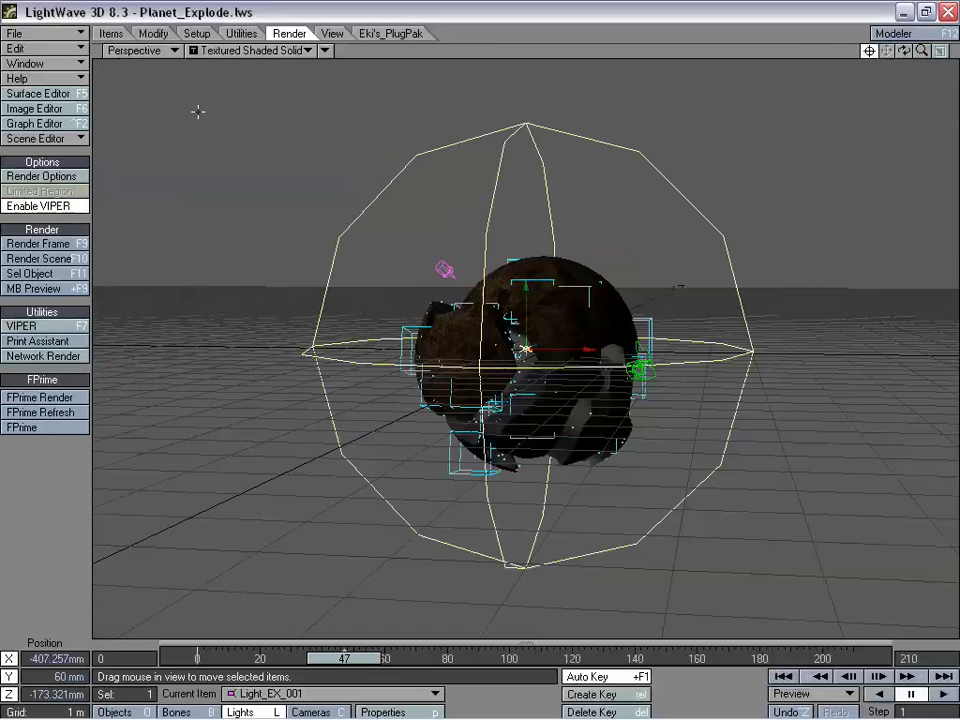
drag(922, 51, 398, 225)
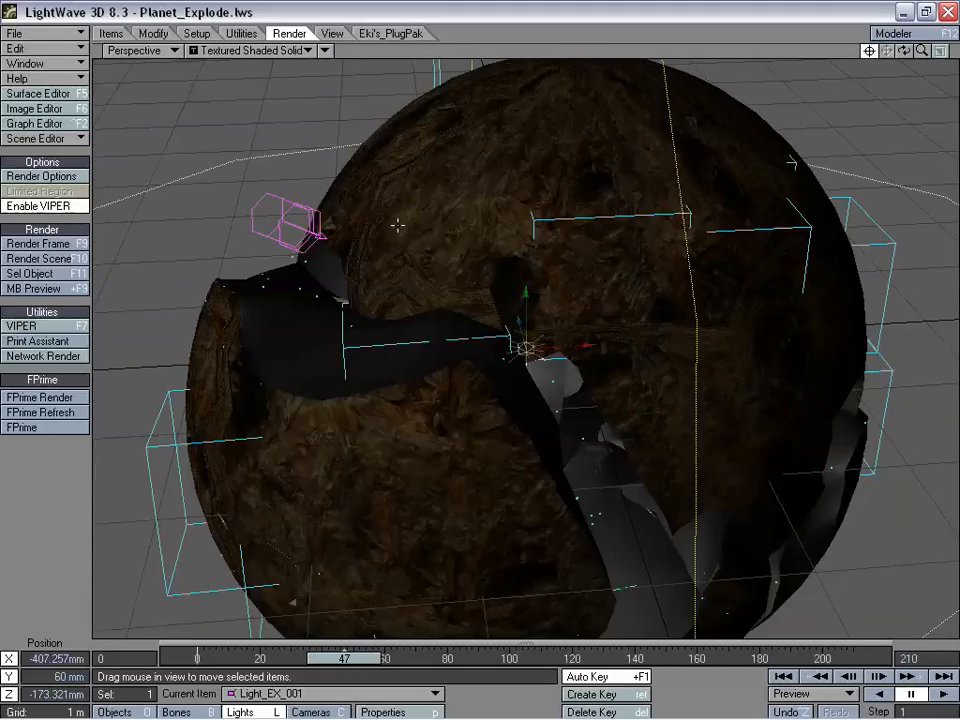
drag(370, 307, 120, 363)
drag(600, 300, 777, 393)
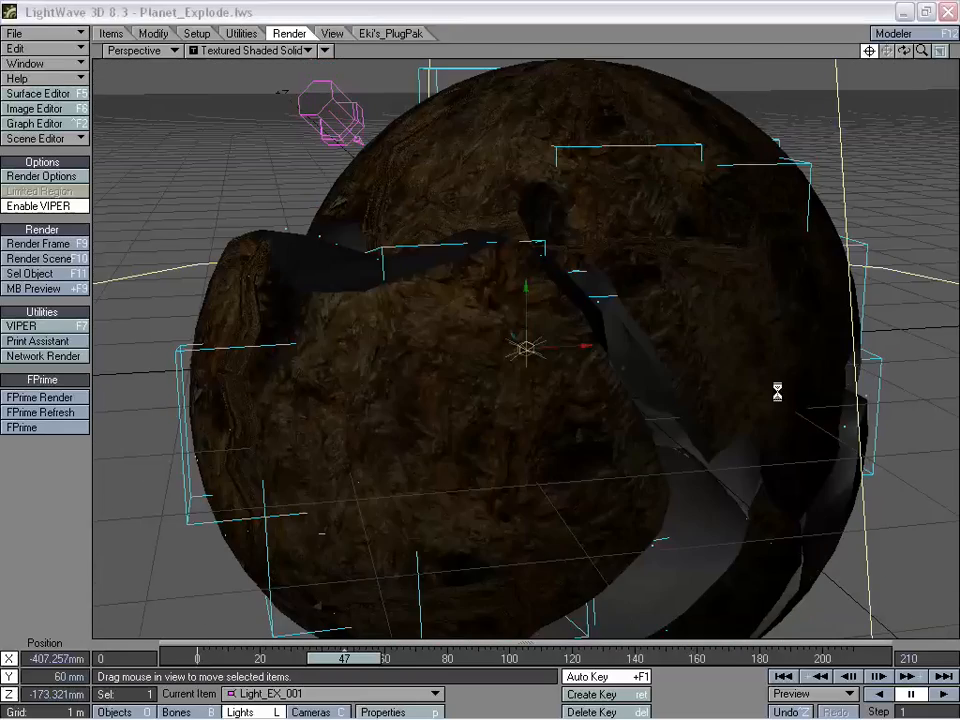
drag(628, 368, 655, 387)
alt+drag(648, 432, 692, 412)
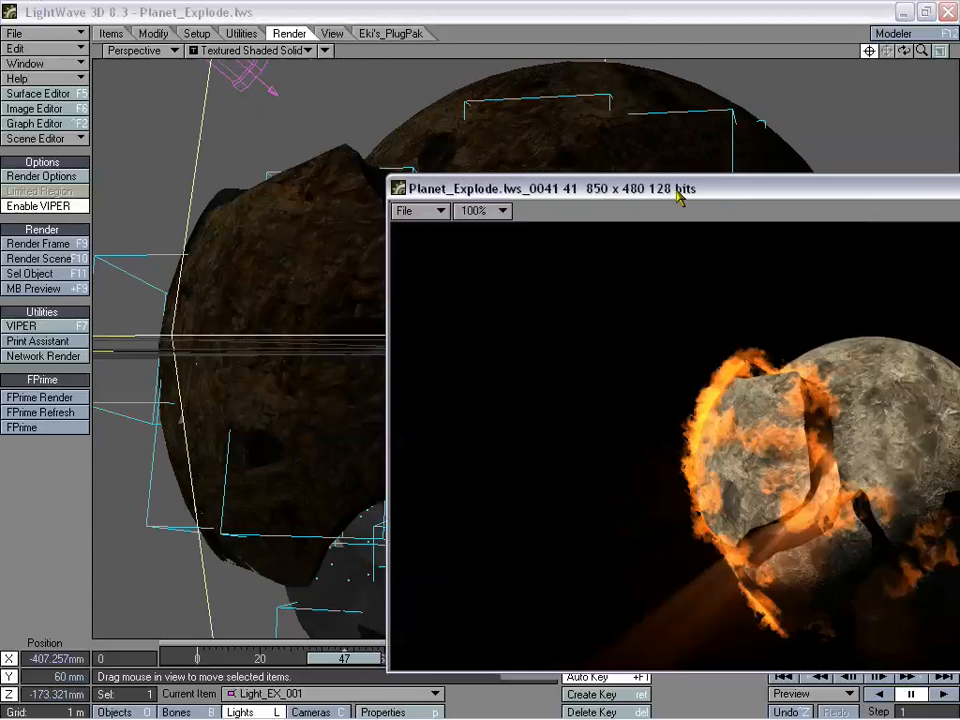
Compare the finished renders of frames 41 and 47, alternating between them to examine the light rays and fiery gaps between fragments
drag(677, 193, 329, 127)
click(740, 148)
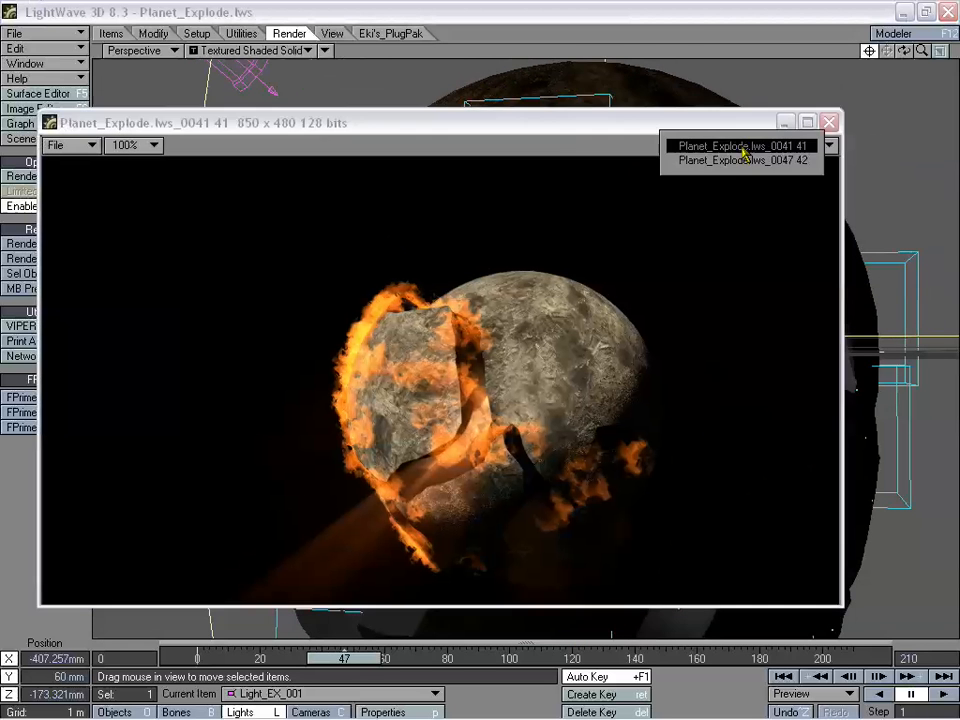
click(745, 161)
drag(560, 130, 584, 107)
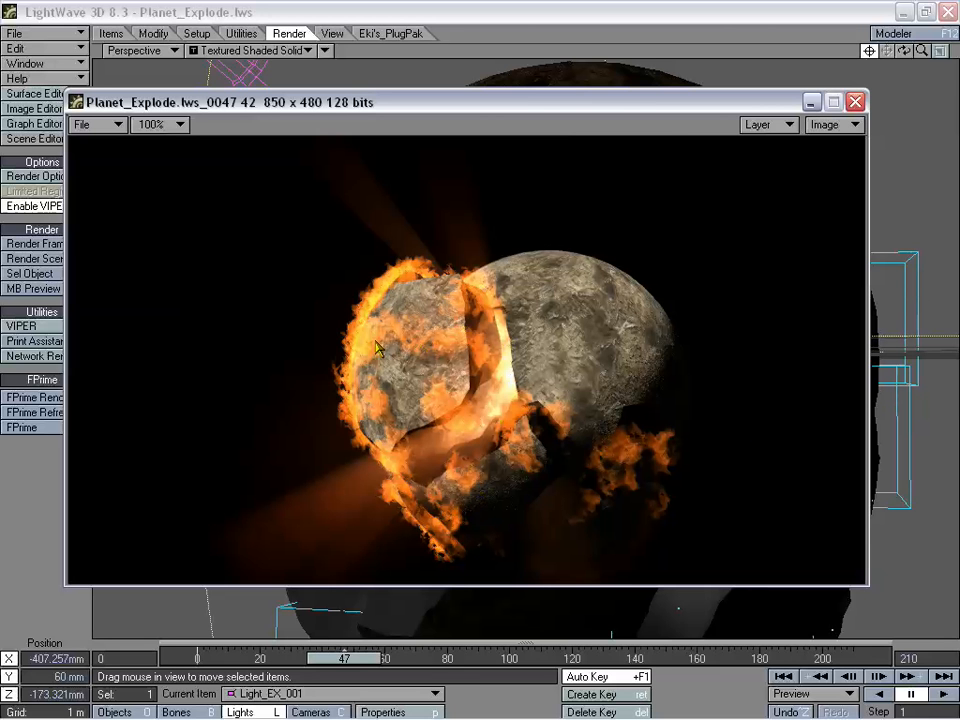
click(754, 124)
click(754, 108)
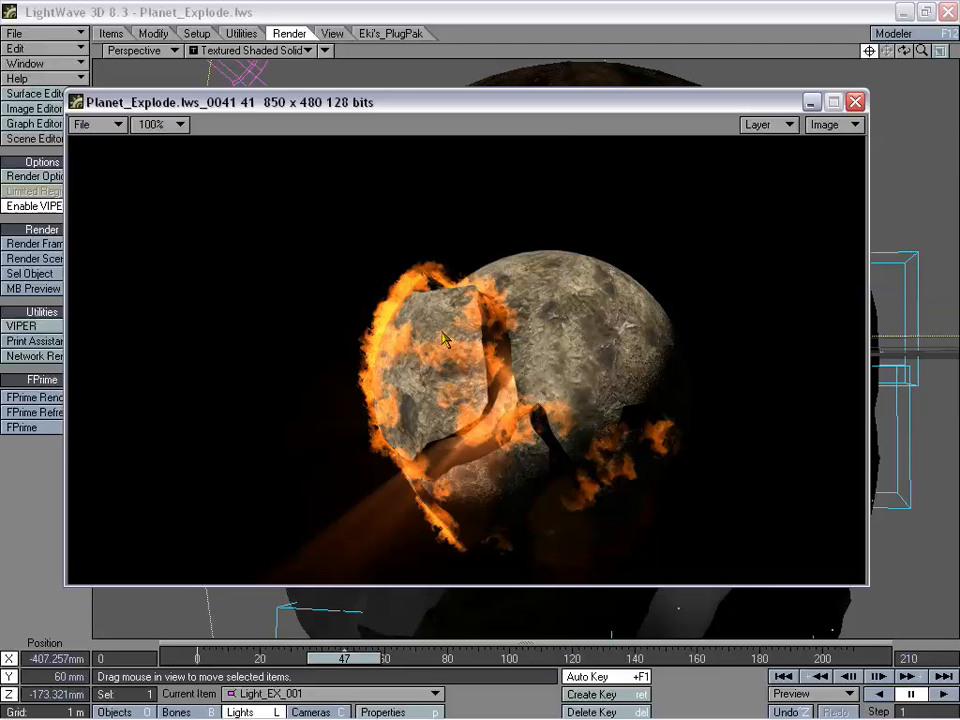
click(766, 127)
click(765, 146)
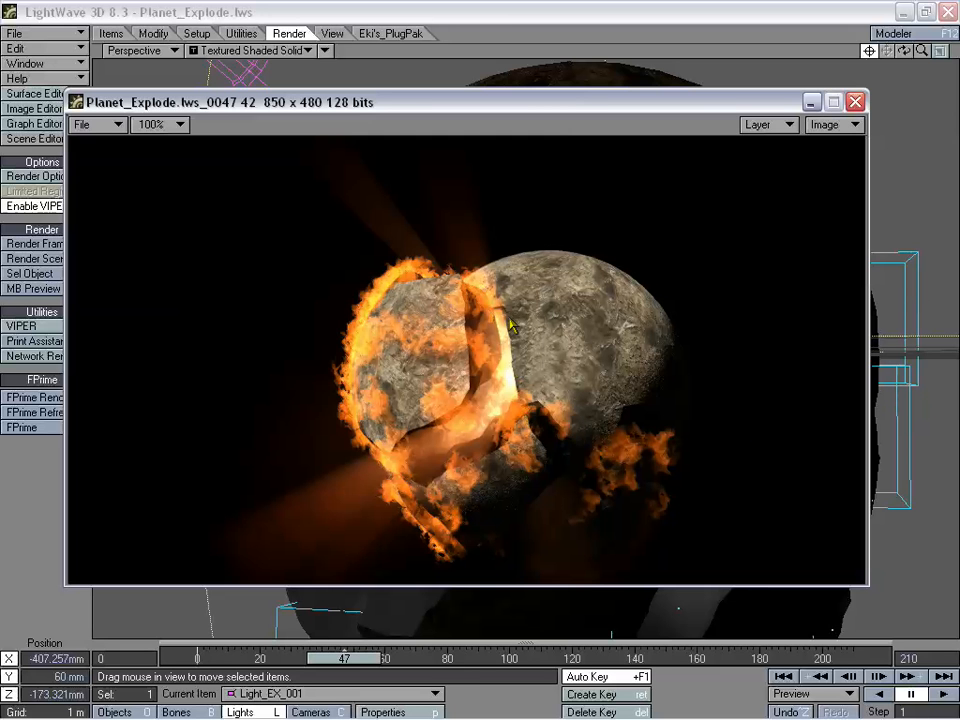
click(761, 124)
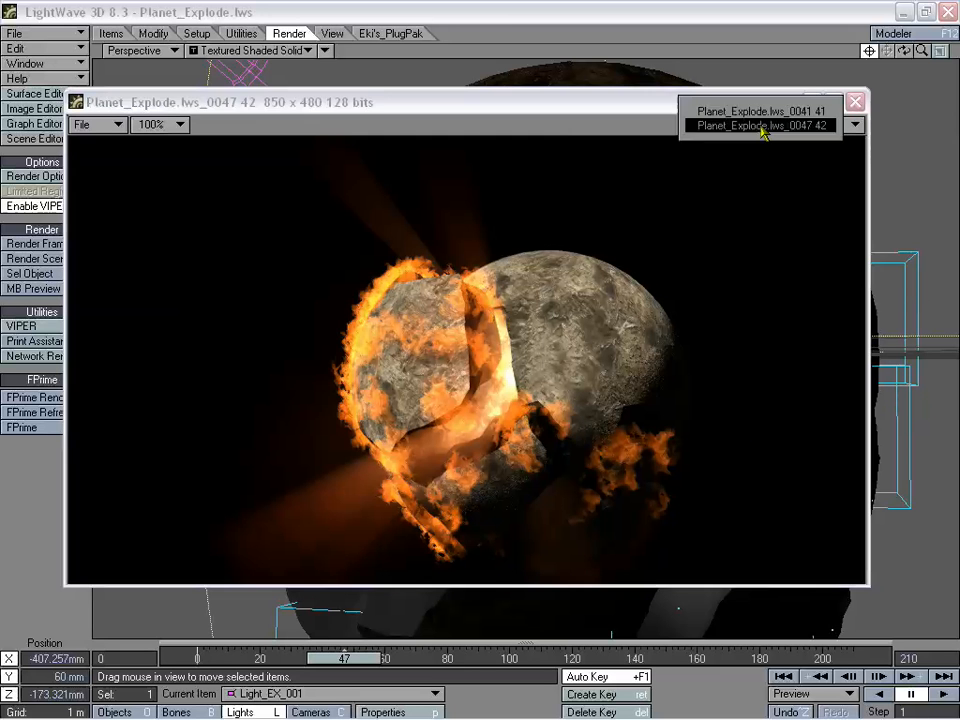
click(761, 107)
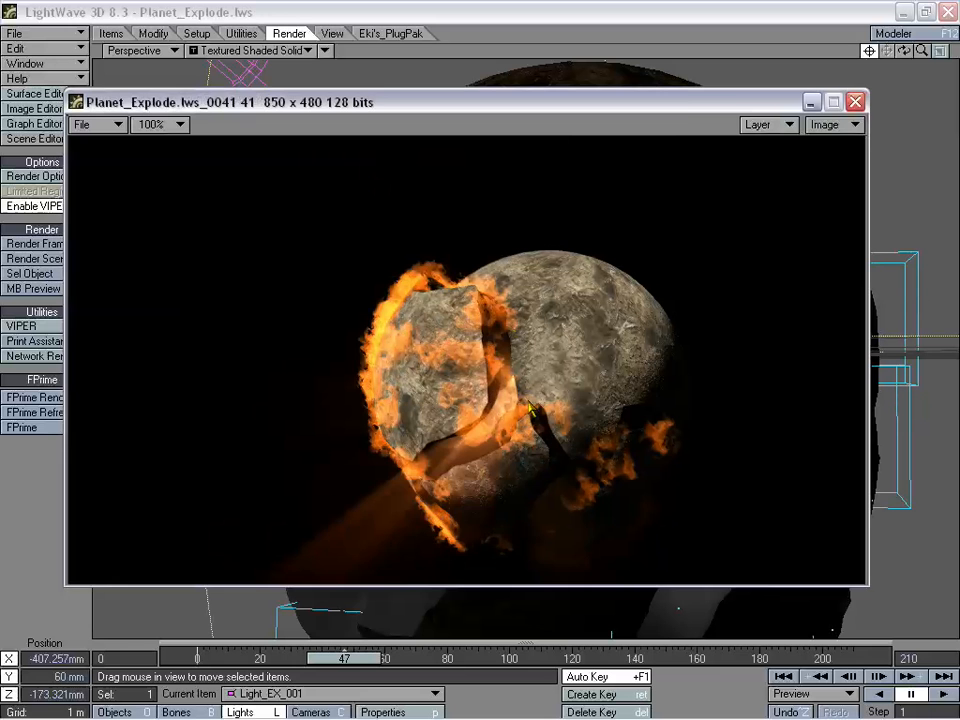
click(772, 128)
click(778, 146)
click(766, 126)
click(766, 107)
click(768, 125)
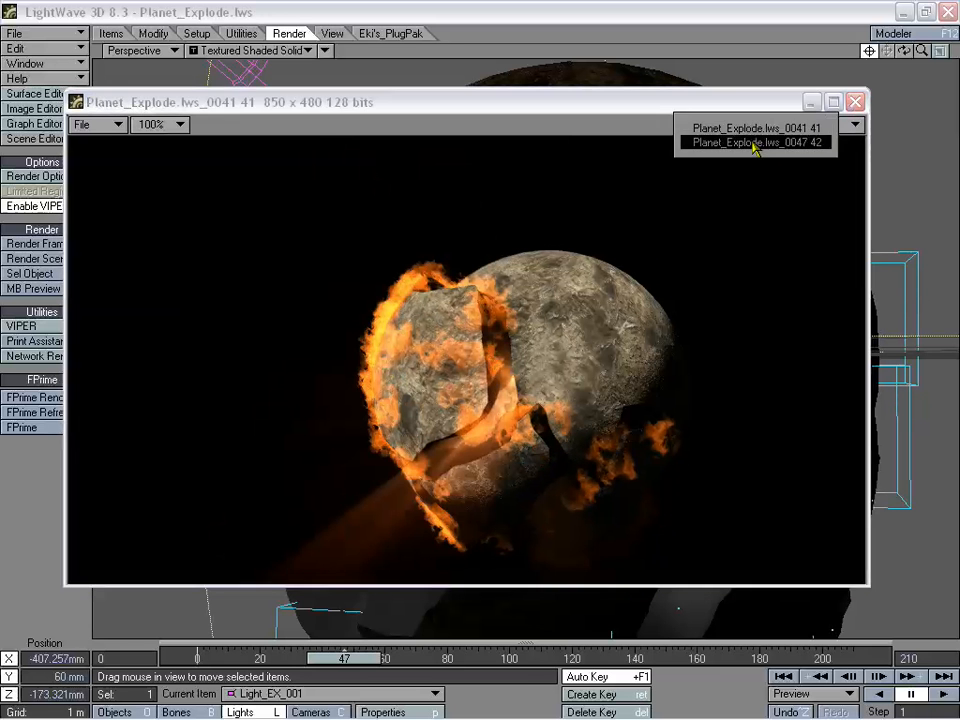
click(756, 146)
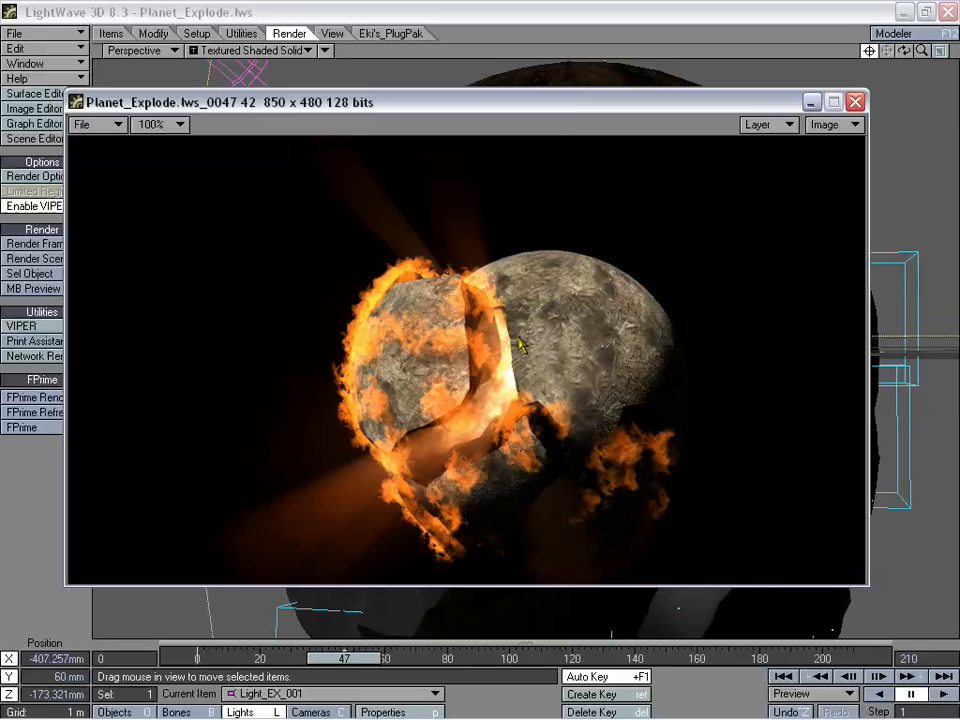
click(765, 124)
click(765, 109)
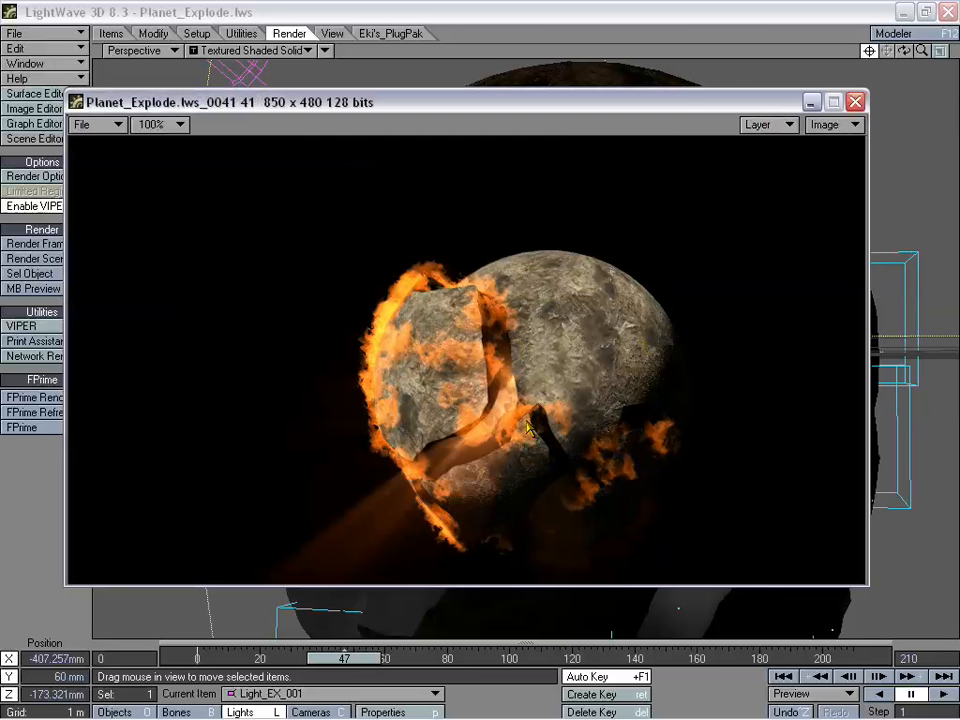
click(770, 124)
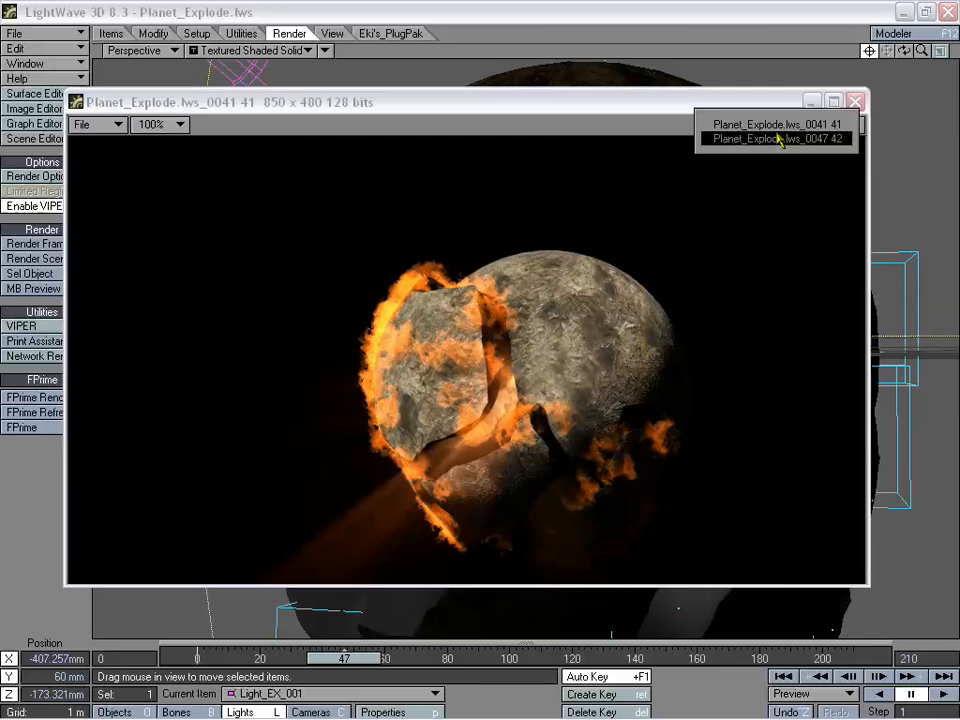
click(778, 139)
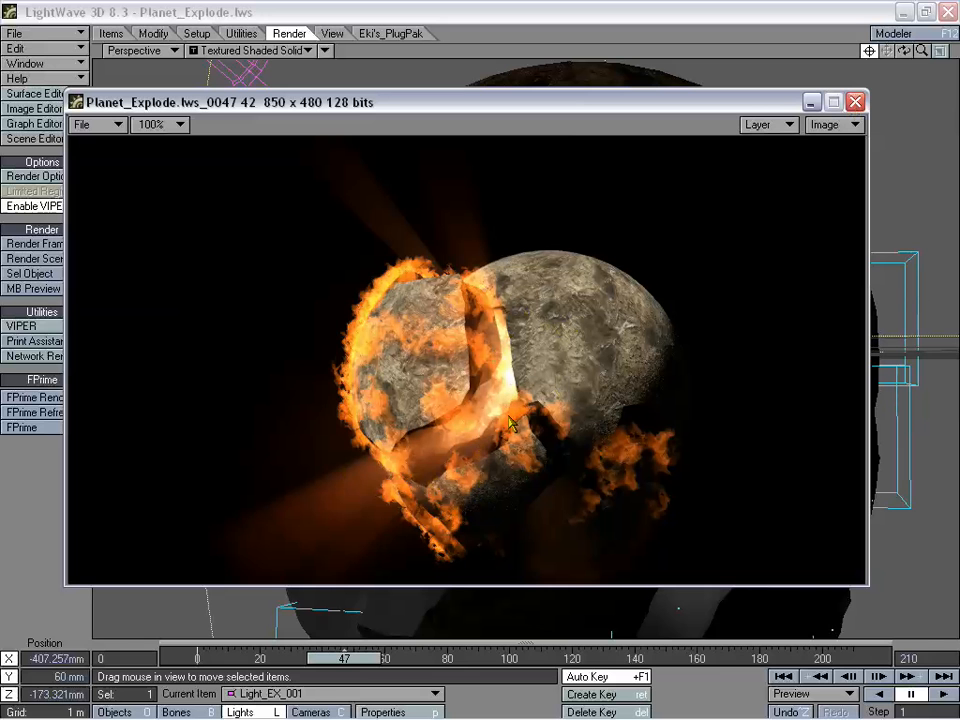
Close the finished render and return the viewport to Camera View
click(855, 101)
drag(347, 664, 508, 660)
click(137, 51)
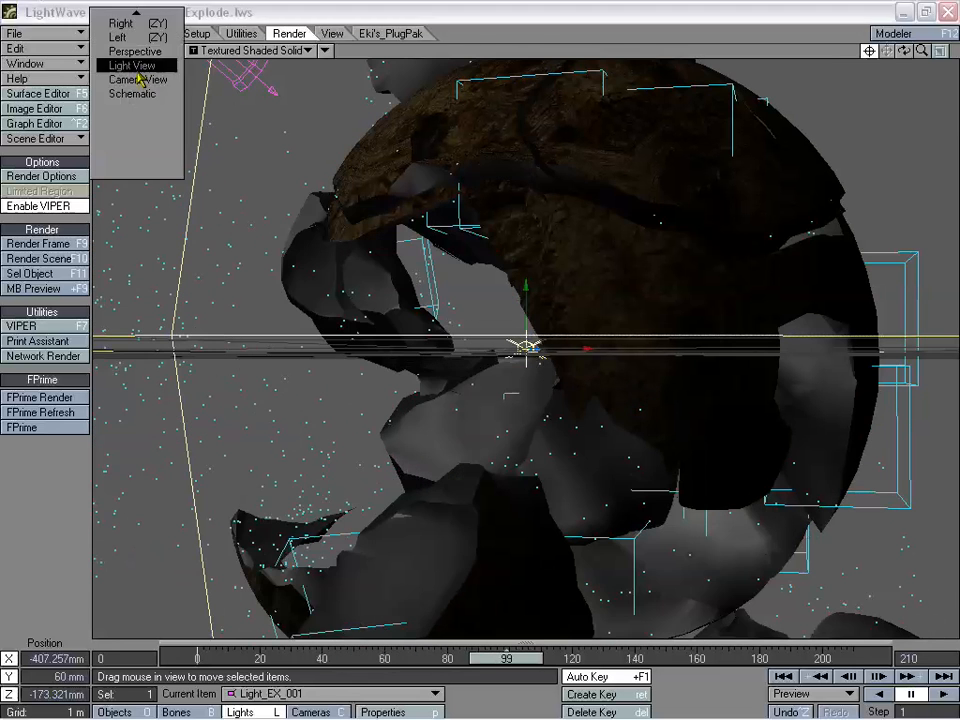
click(141, 79)
Scrub the explosion between frames 59 and 198 in Camera View to examine how the fragments separate around the light
mouse_move(505, 660)
mouse_down()
mouse_move(202, 660)
mouse_move(566, 660)
mouse_move(316, 660)
mouse_move(401, 665)
mouse_up()
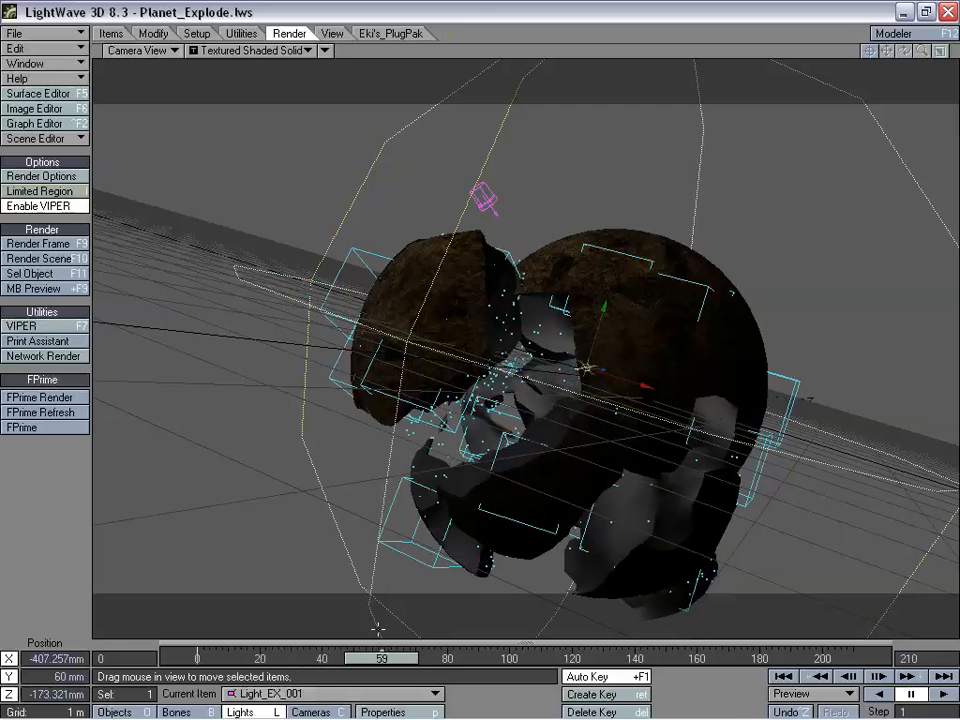
drag(381, 658, 490, 658)
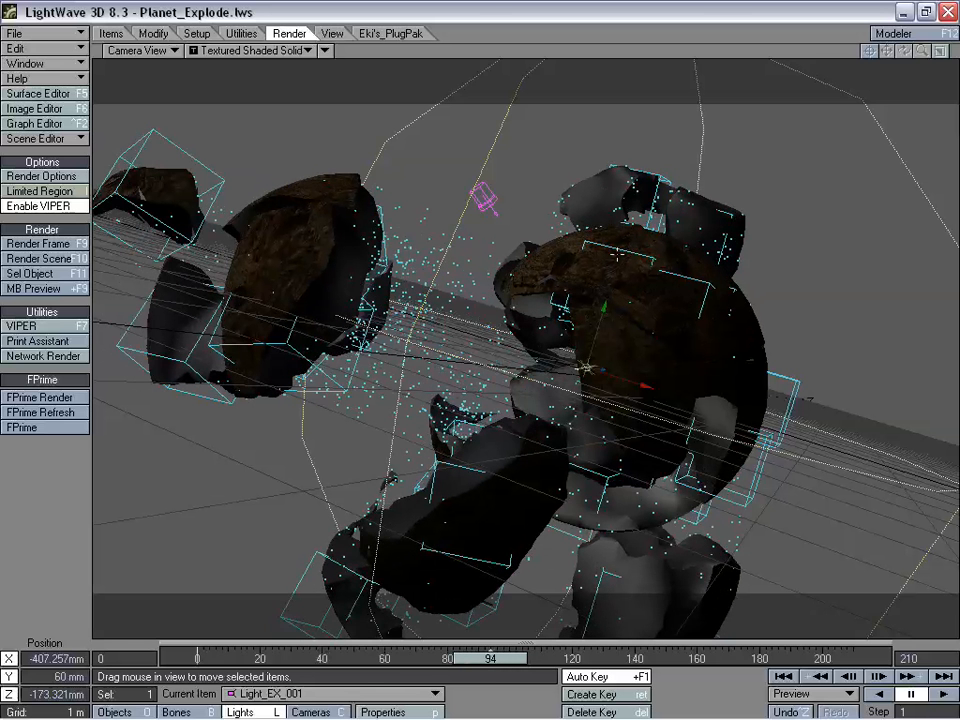
drag(490, 659, 547, 659)
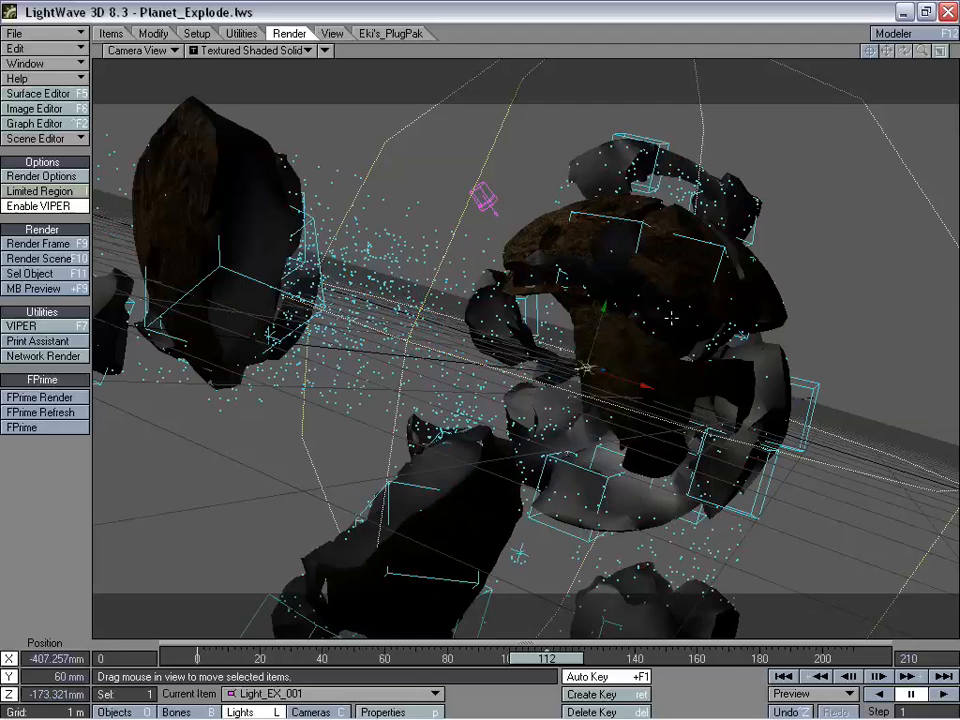
drag(549, 659, 815, 659)
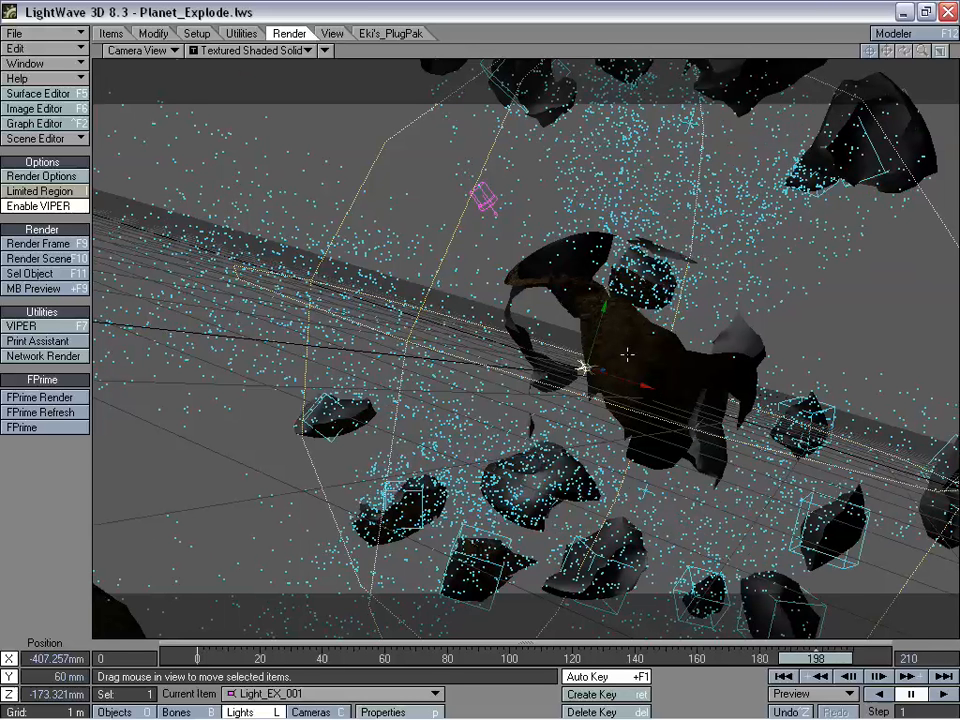
mouse_move(833, 661)
mouse_down()
mouse_move(870, 661)
mouse_move(212, 658)
mouse_move(443, 658)
mouse_up()
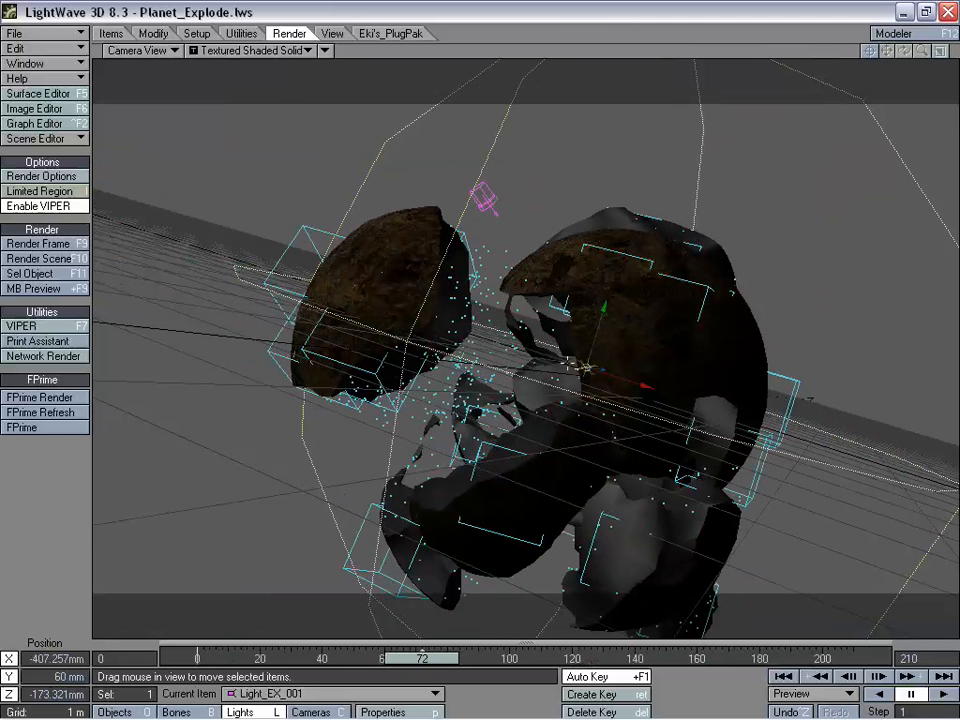
Open the properties and volumetric options of Light_EX_001 and arrange the two windows on either side of the view
key(p)
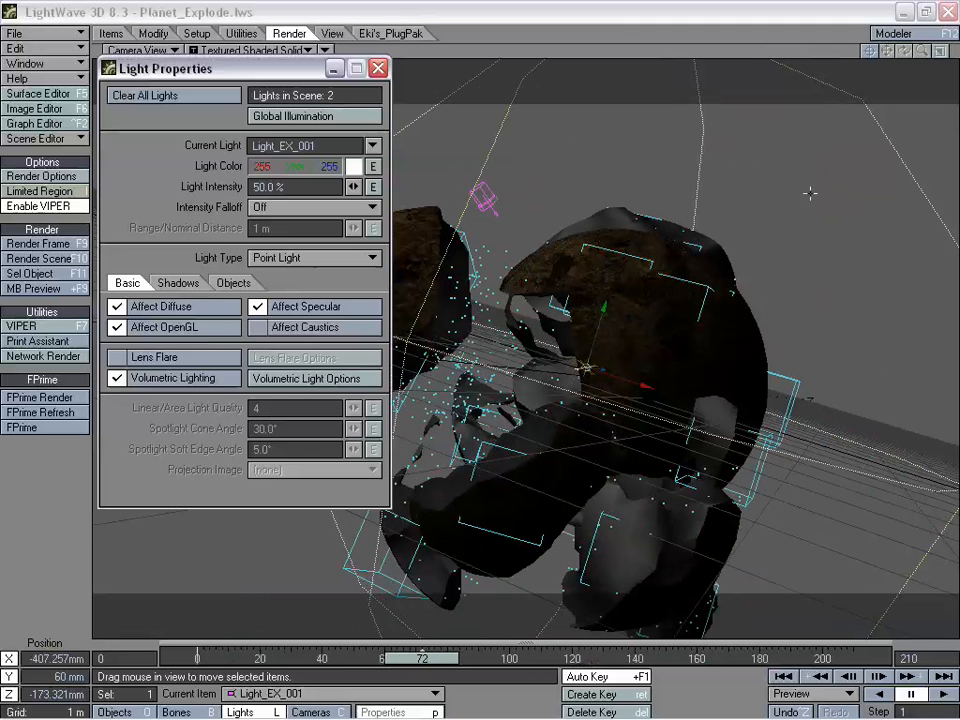
drag(300, 70, 169, 72)
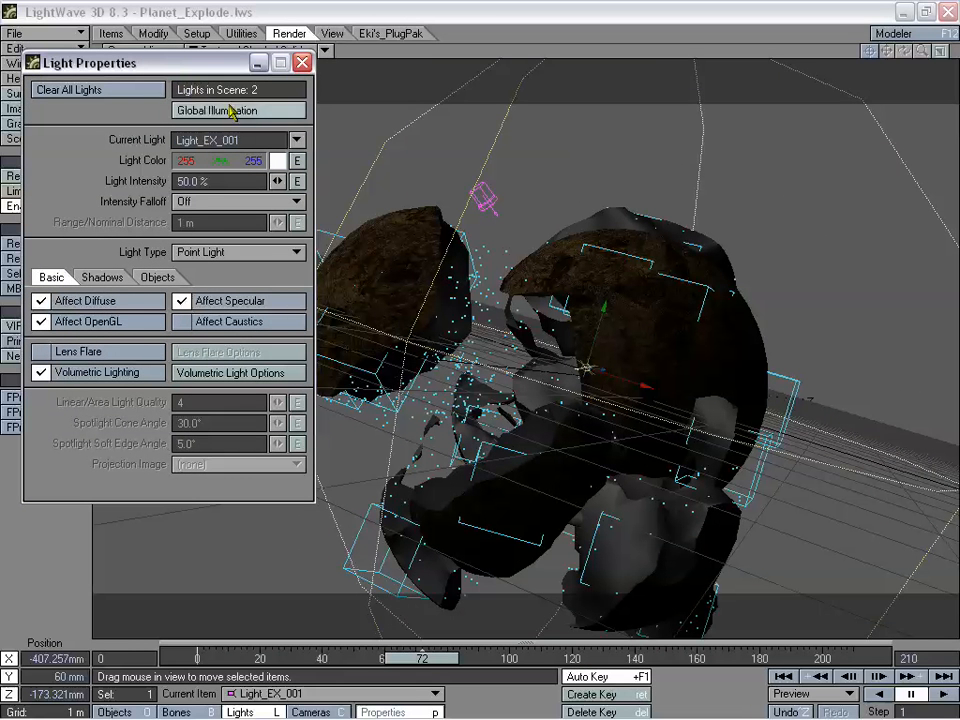
drag(192, 72, 177, 73)
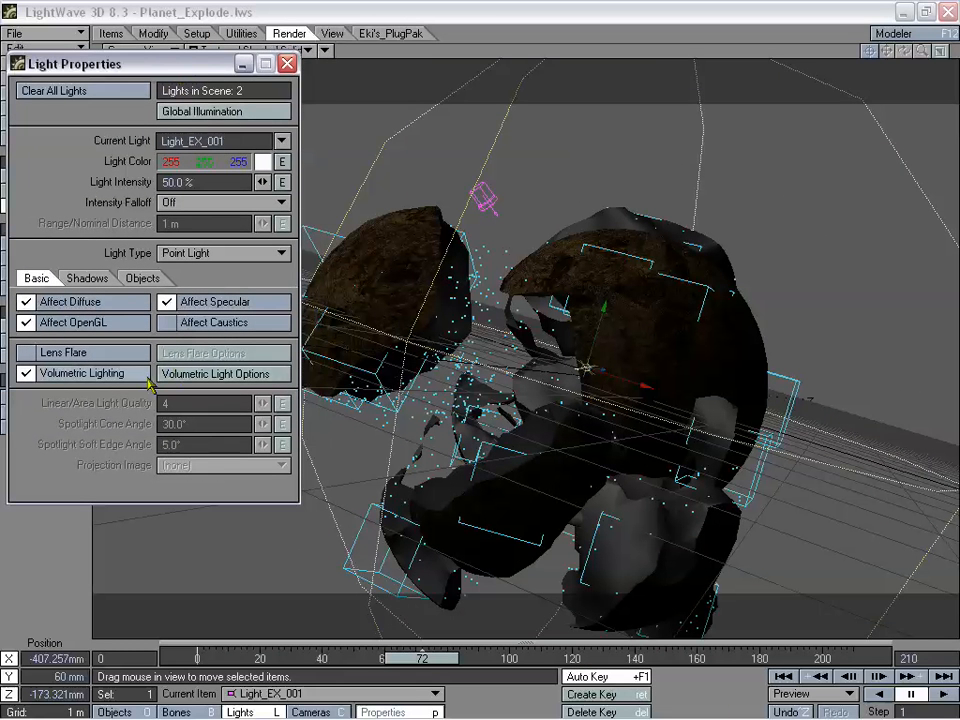
click(200, 375)
drag(254, 264, 247, 289)
drag(180, 66, 838, 223)
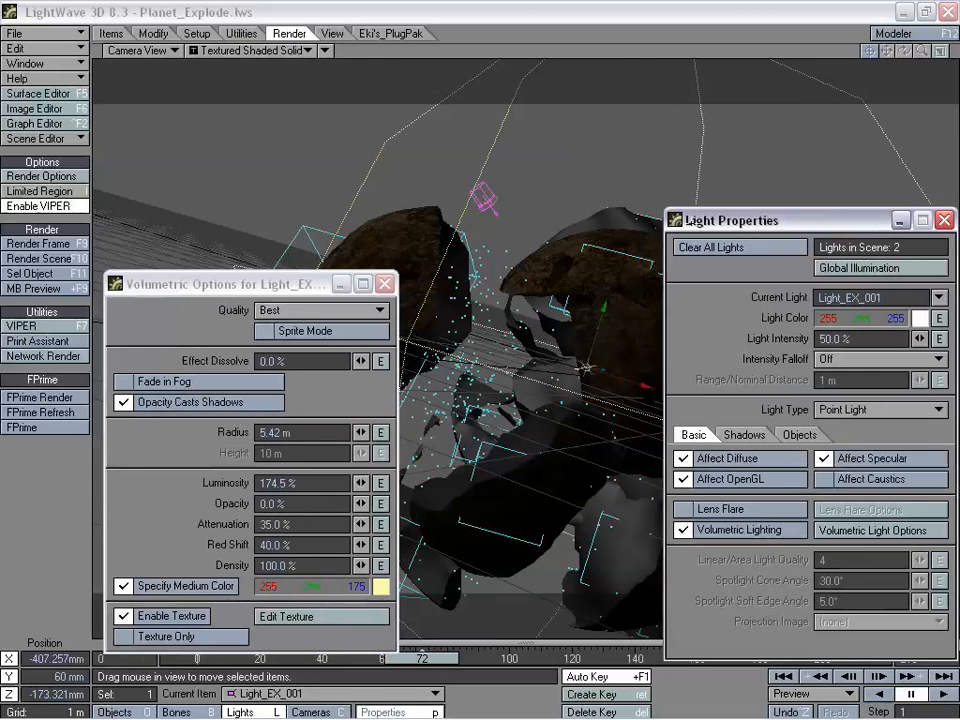
drag(238, 285, 243, 219)
Go to frame 60 and render a fresh VIPER preview of the volumetric light, placed beside its volumetric options
drag(430, 670, 385, 660)
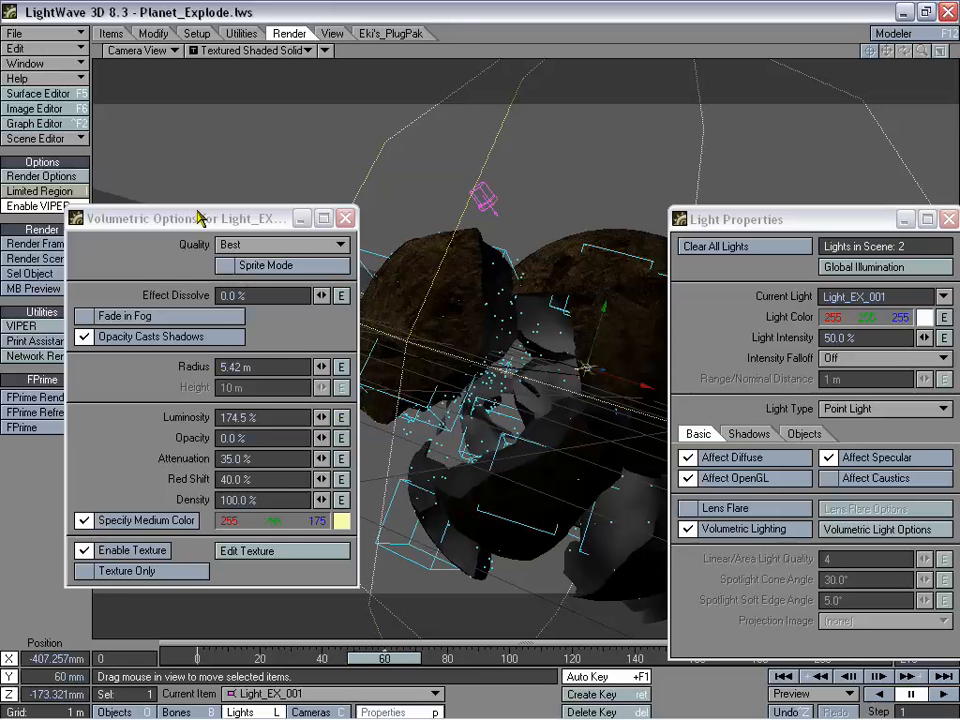
drag(197, 218, 247, 192)
key(F7)
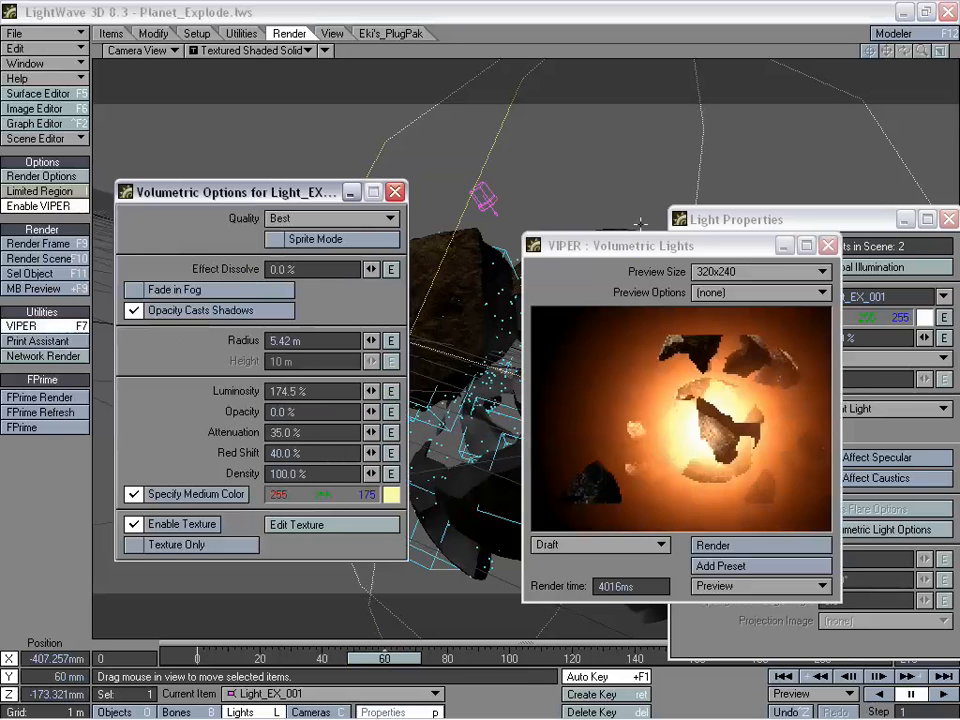
drag(640, 245, 515, 269)
click(612, 569)
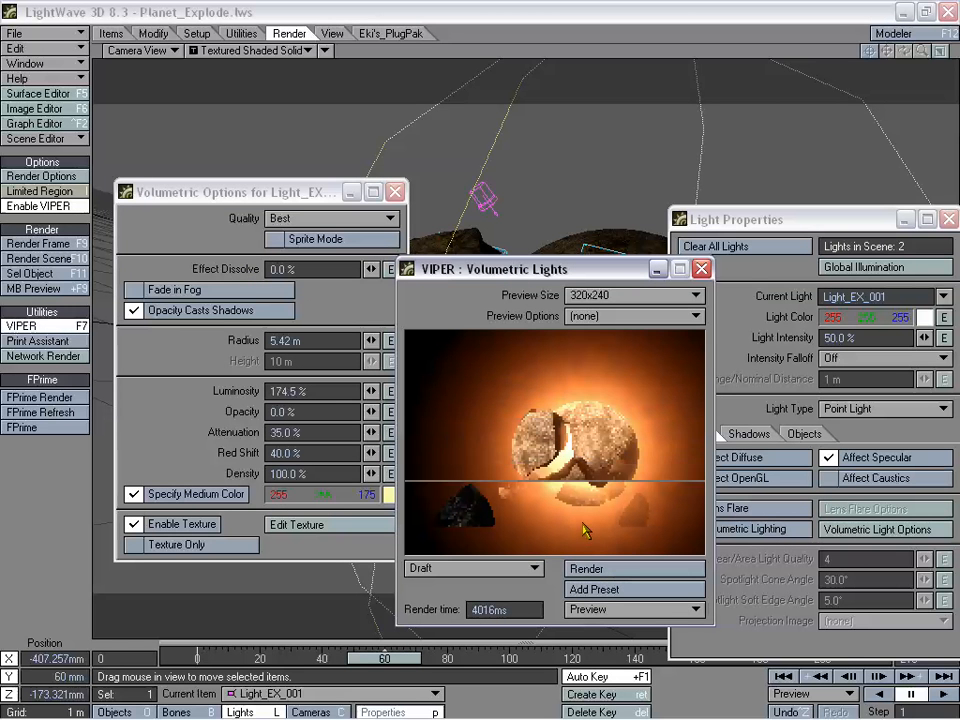
drag(556, 279, 645, 276)
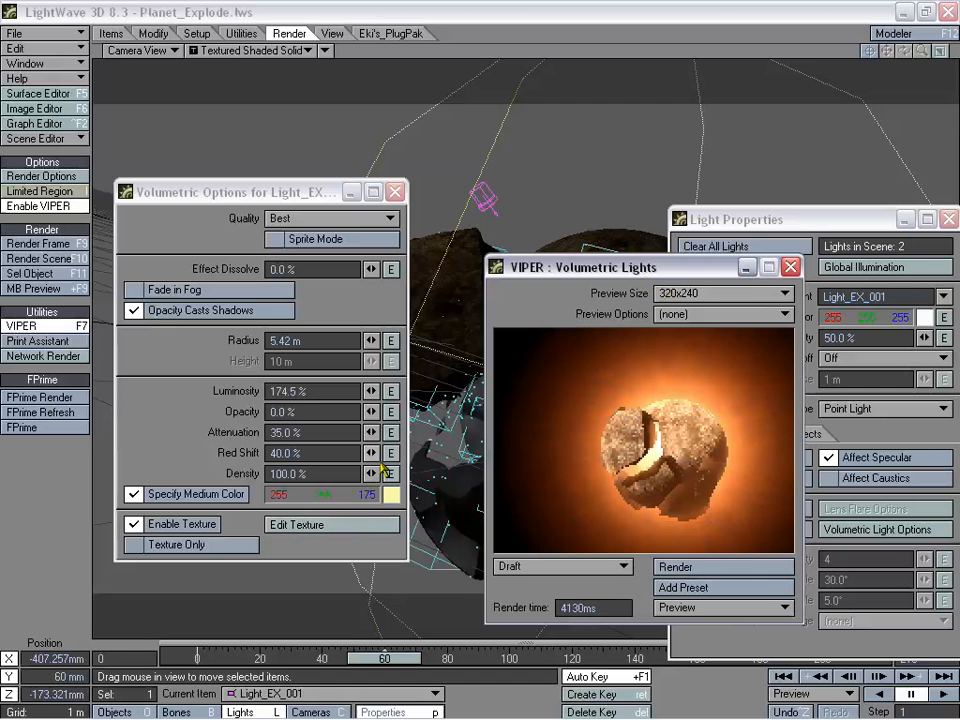
Open the envelope for the light's volumetric Luminosity and arrange the Graph Editor so its curve and the VIPER preview are both visible
click(390, 391)
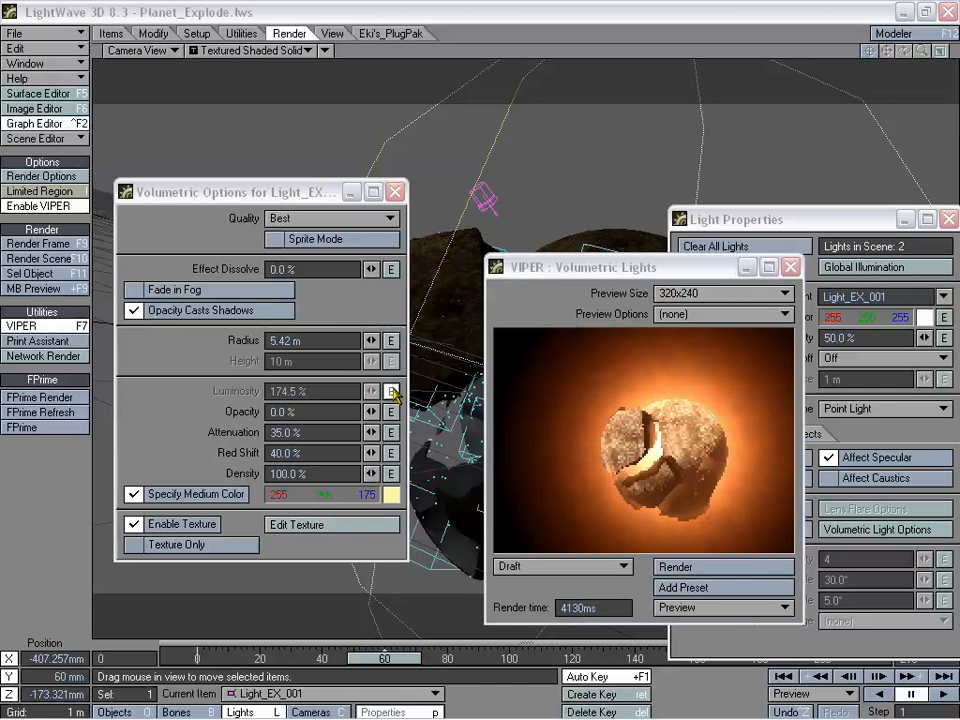
drag(959, 112, 225, 34)
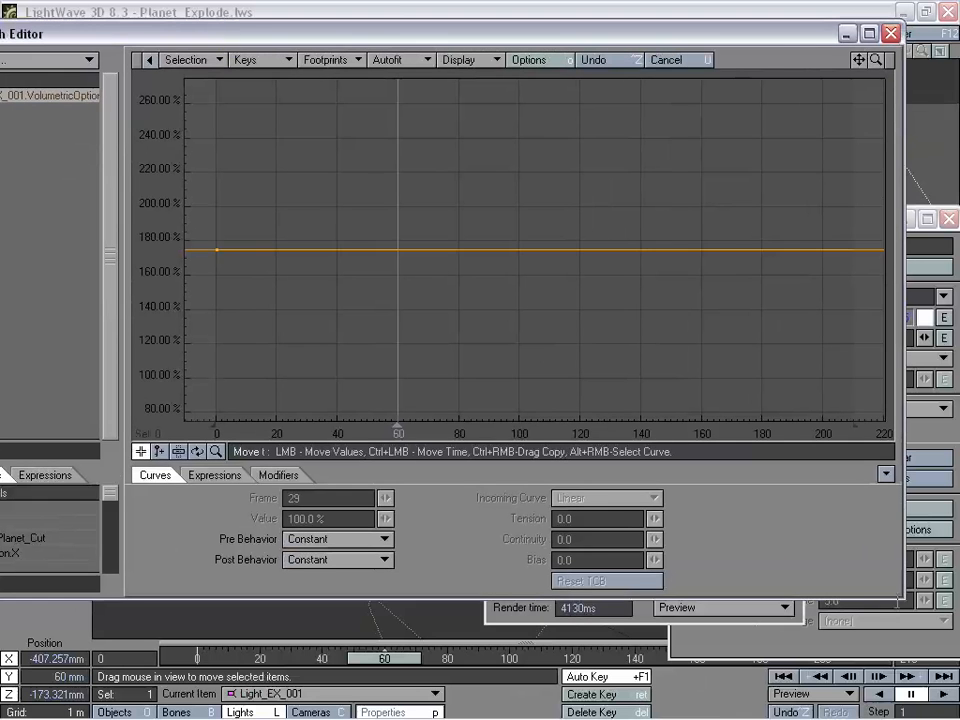
drag(903, 604, 820, 470)
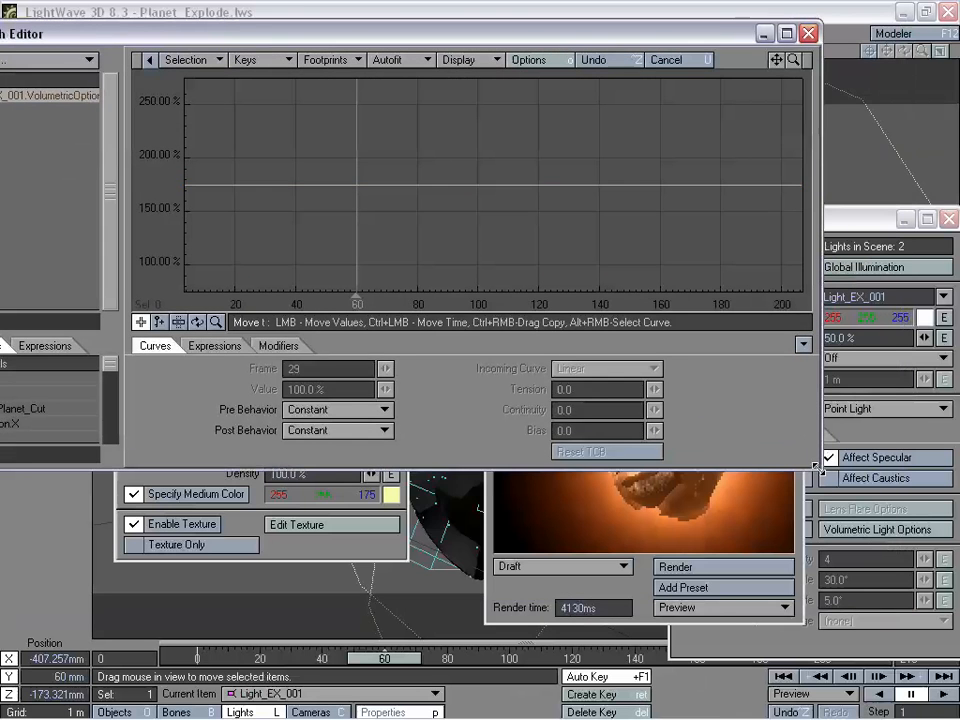
click(781, 562)
drag(658, 275, 784, 372)
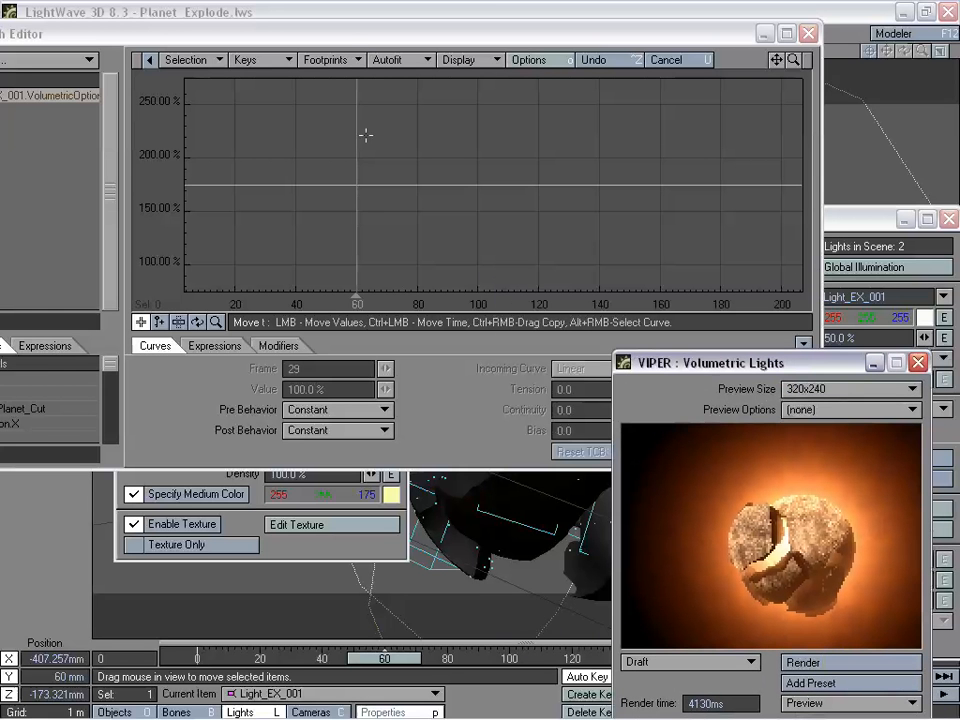
mouse_move(343, 39)
mouse_down()
mouse_move(357, 47)
mouse_move(348, 46)
mouse_up()
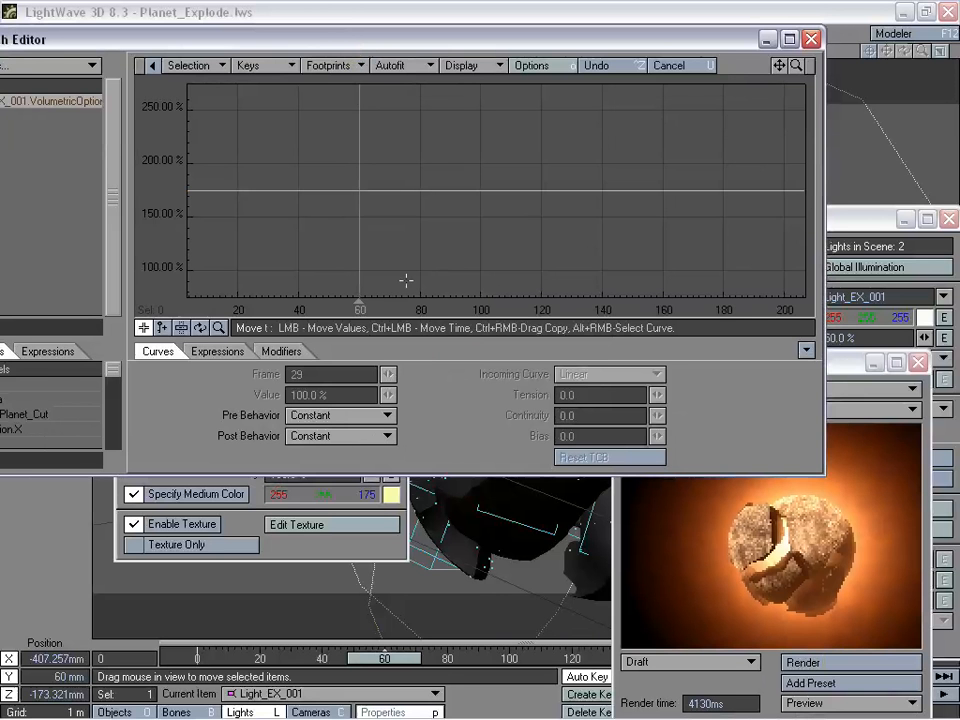
drag(336, 38, 362, 36)
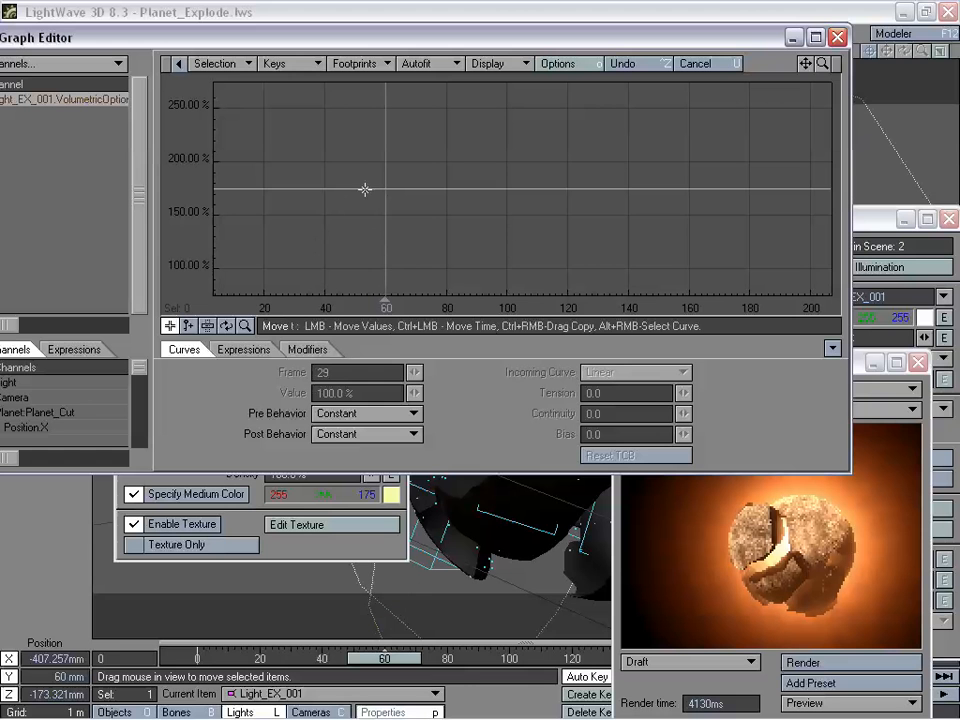
Add a key to the Luminosity curve and set its frame to 50
click(188, 326)
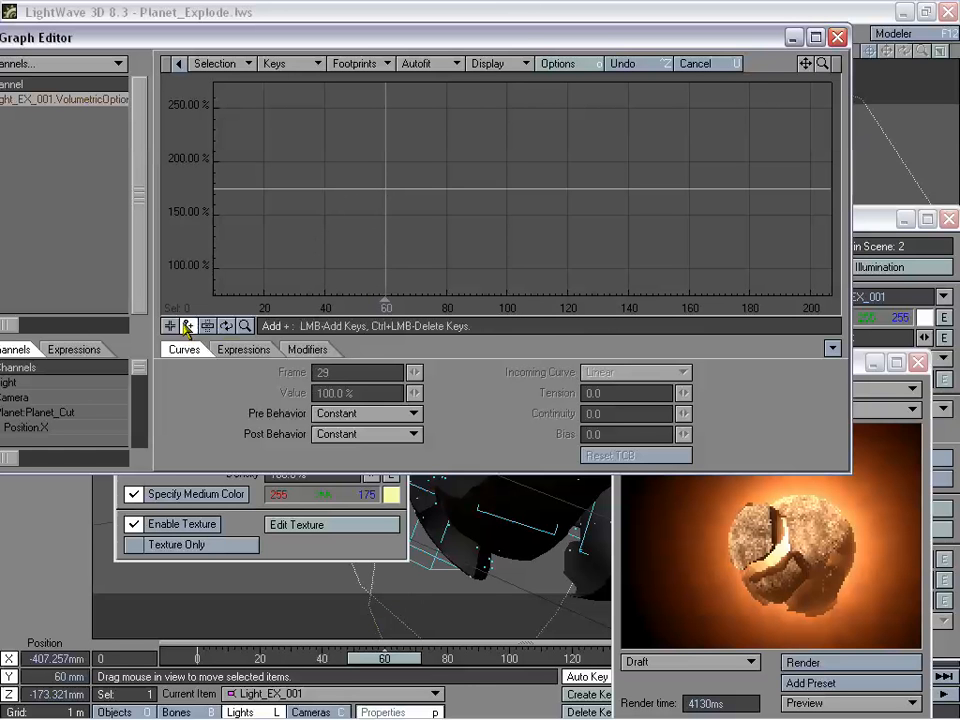
click(359, 190)
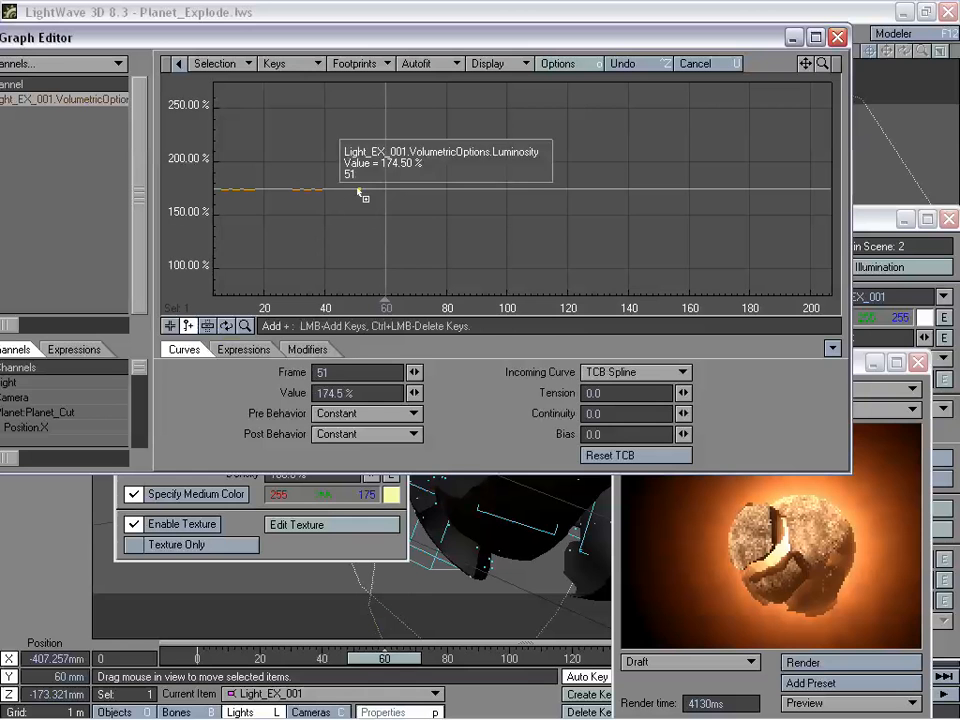
click(339, 376)
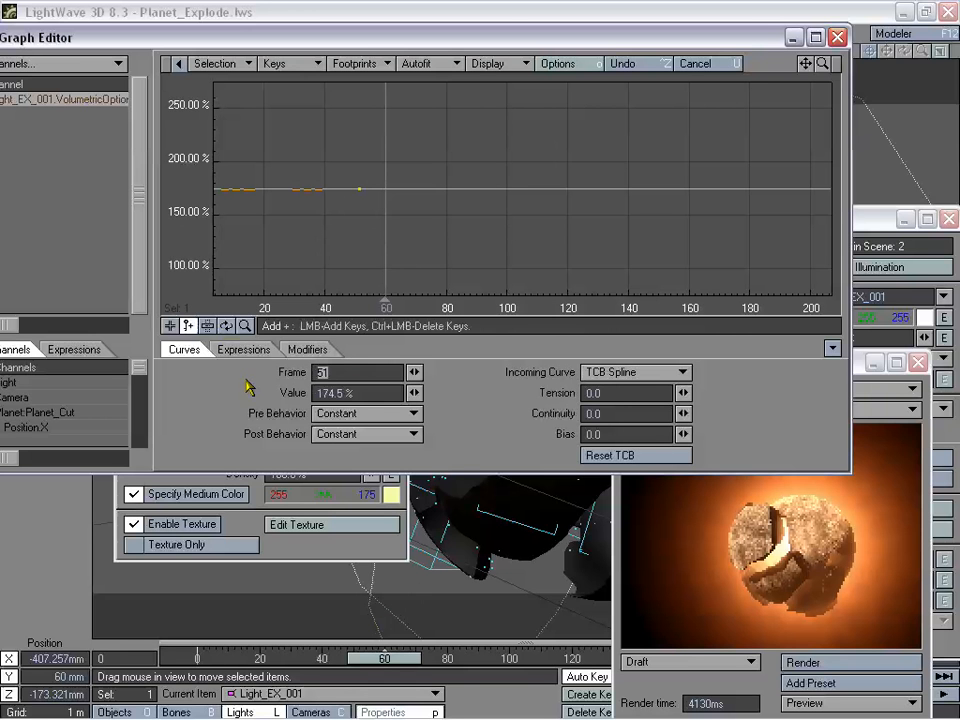
text(50)
key(Tab)
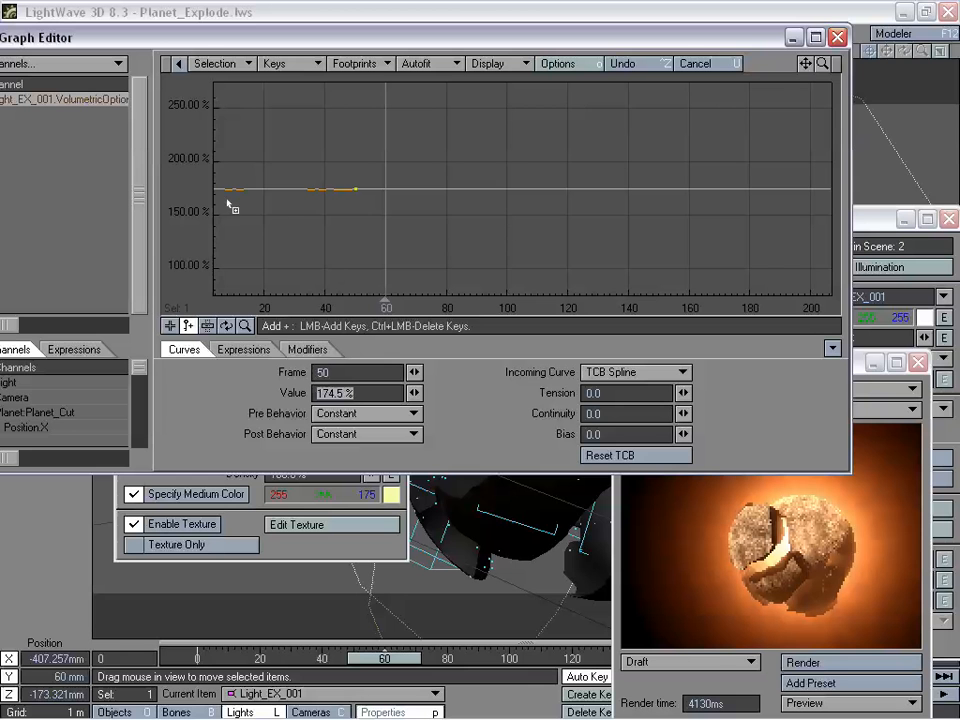
Add another key to the Luminosity curve at frame 60 and set its value to 0%
drag(800, 69, 833, 61)
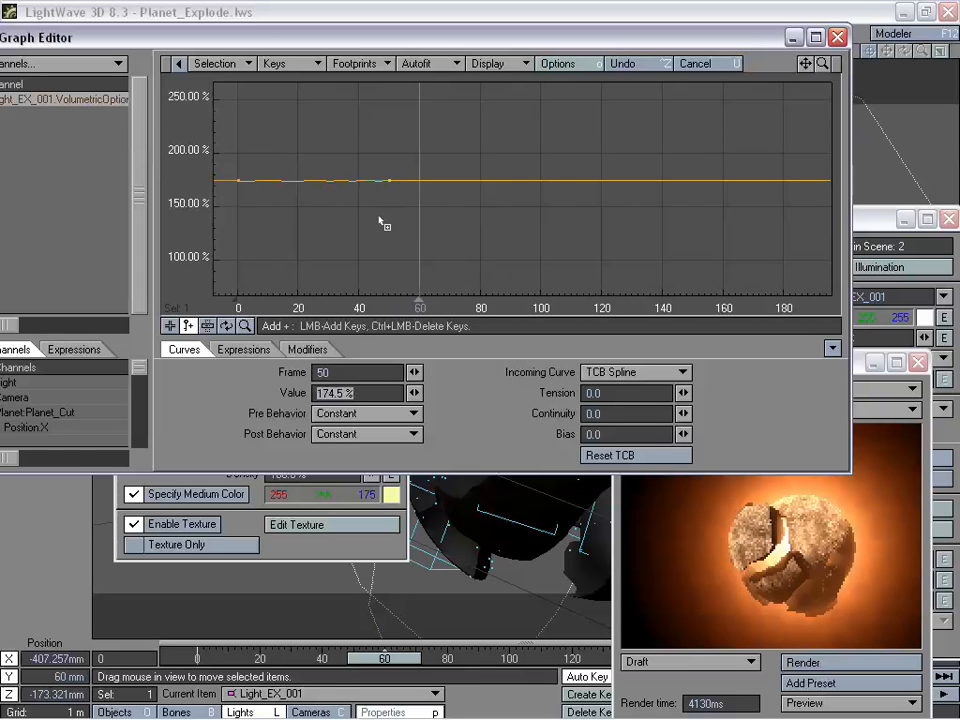
click(419, 183)
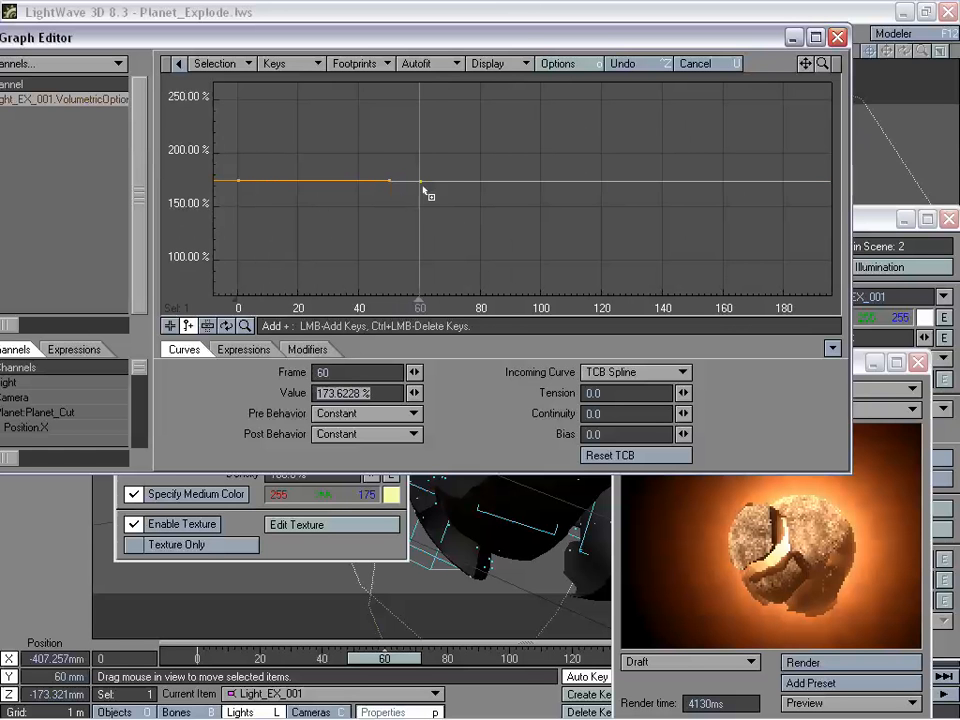
click(188, 326)
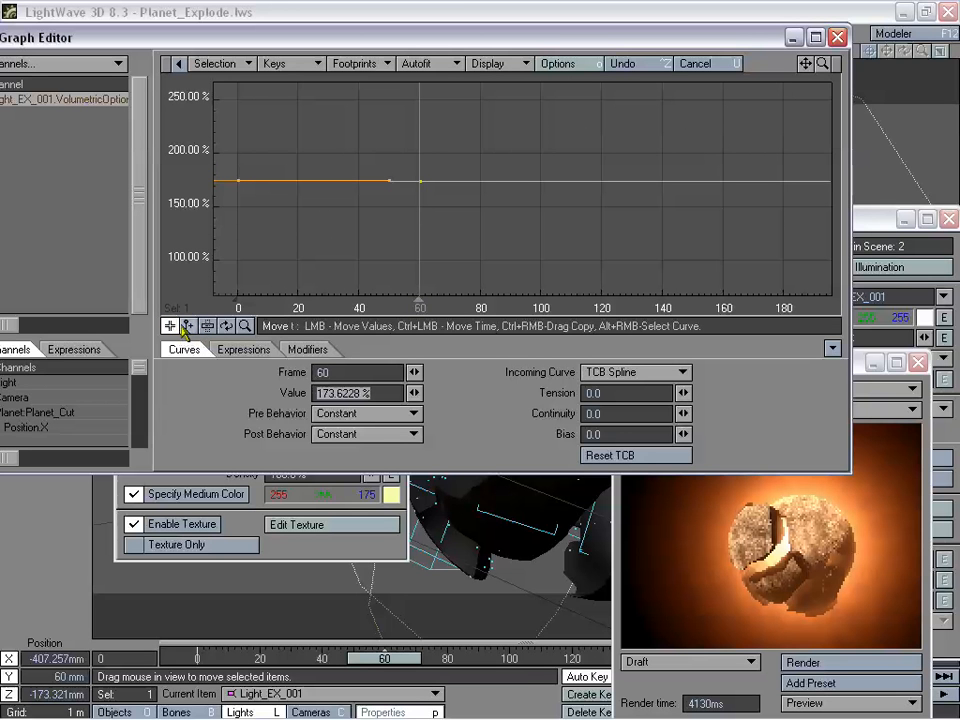
mouse_move(420, 183)
drag(421, 183, 421, 283)
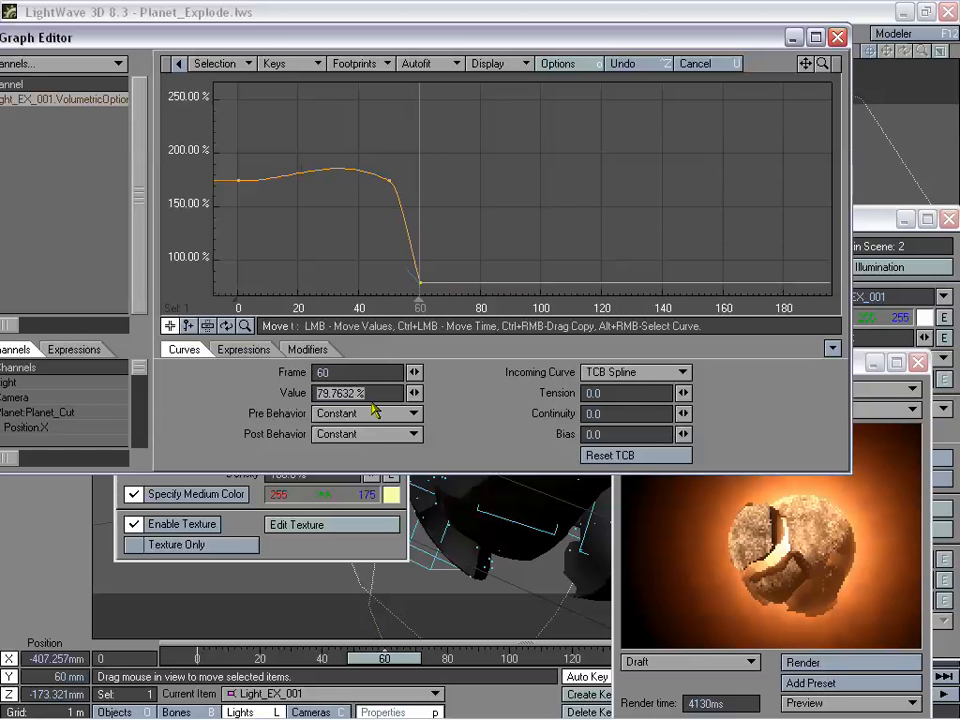
click(321, 392)
text(0)
key(Return)
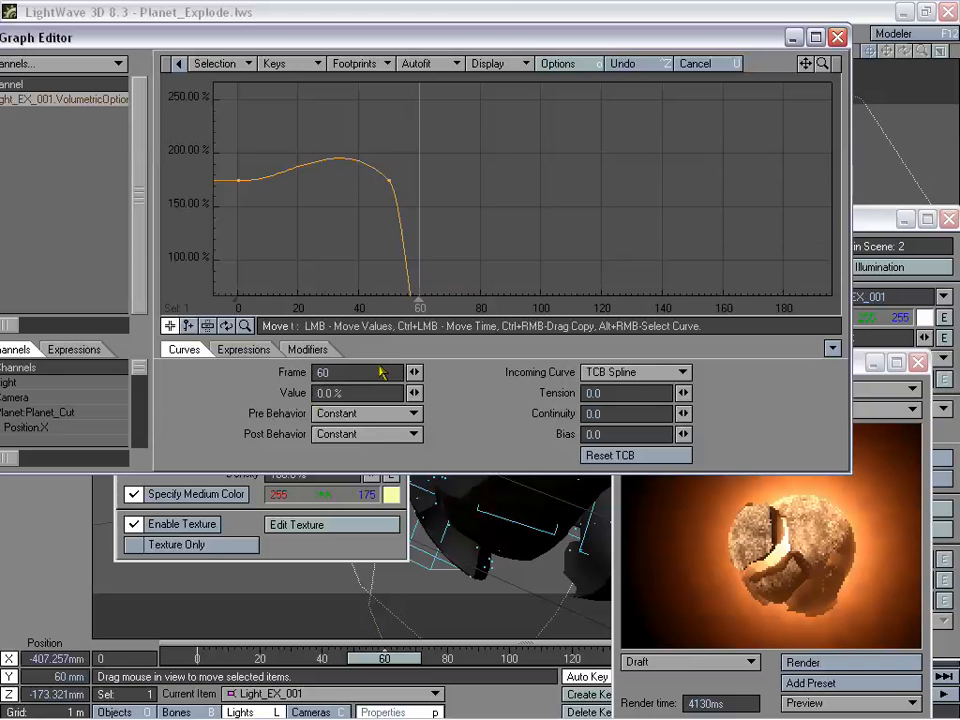
Change the incoming curve of the Luminosity key at frame 50 to a Bezier Spline
drag(822, 63, 921, 56)
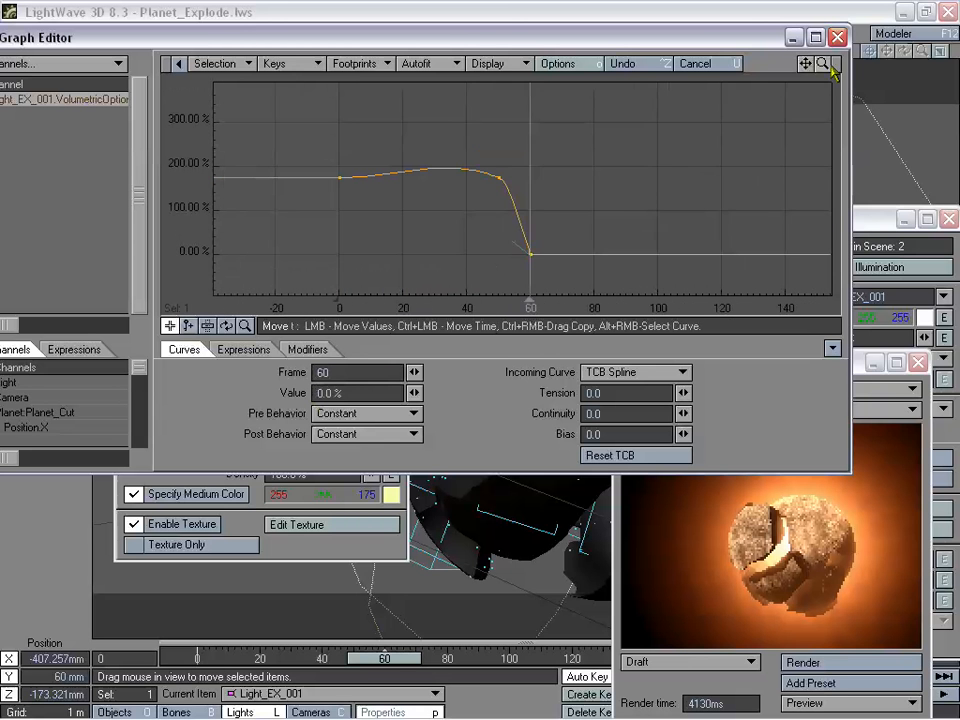
drag(824, 65, 870, 65)
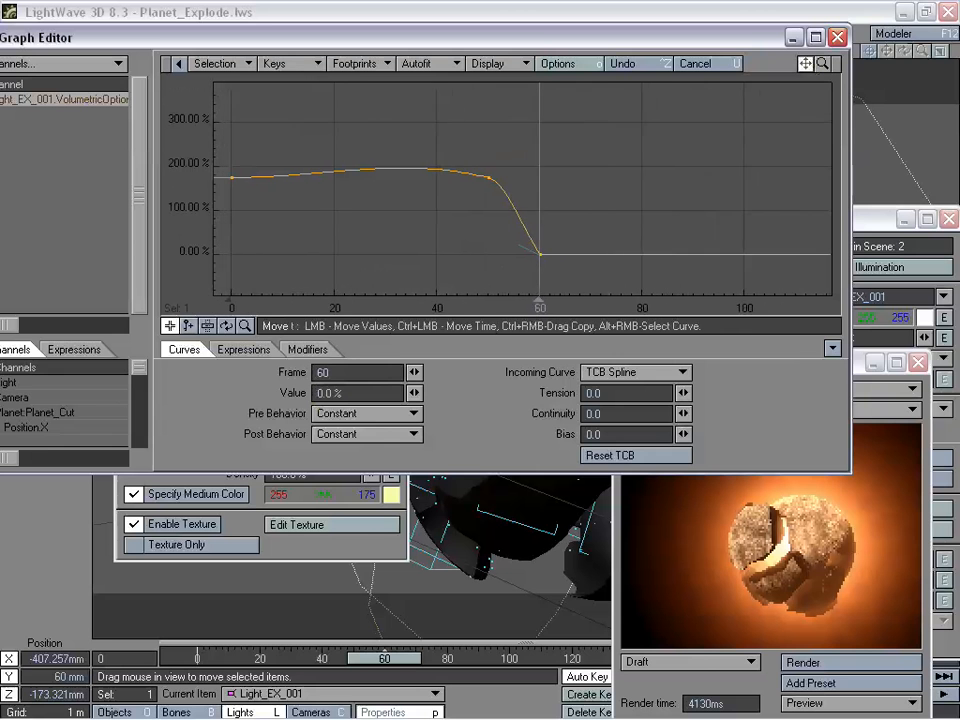
drag(805, 63, 872, 53)
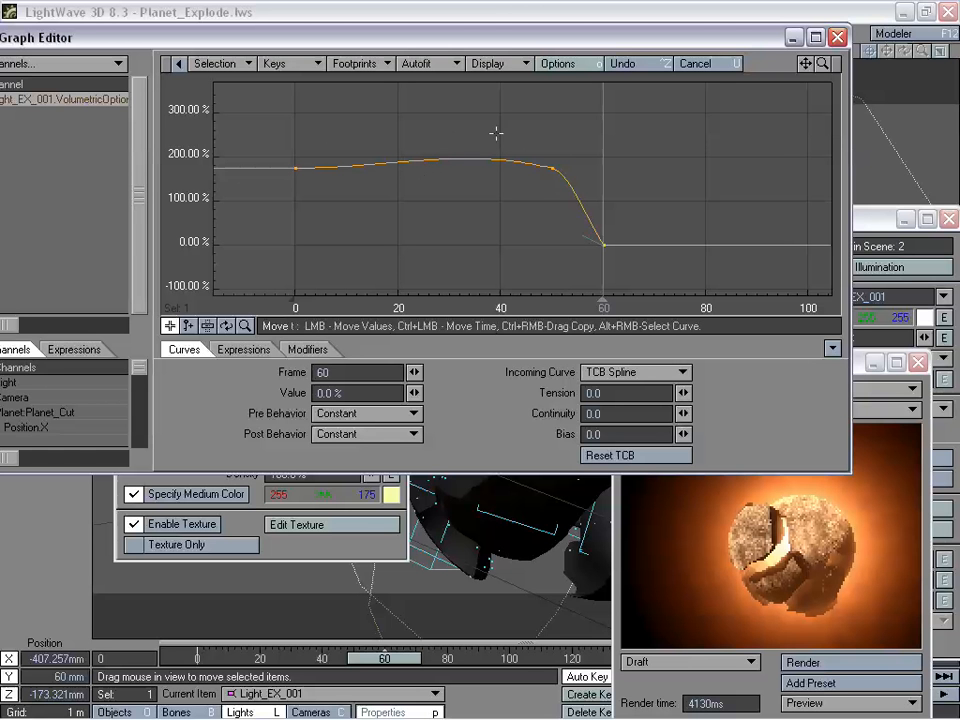
mouse_move(550, 168)
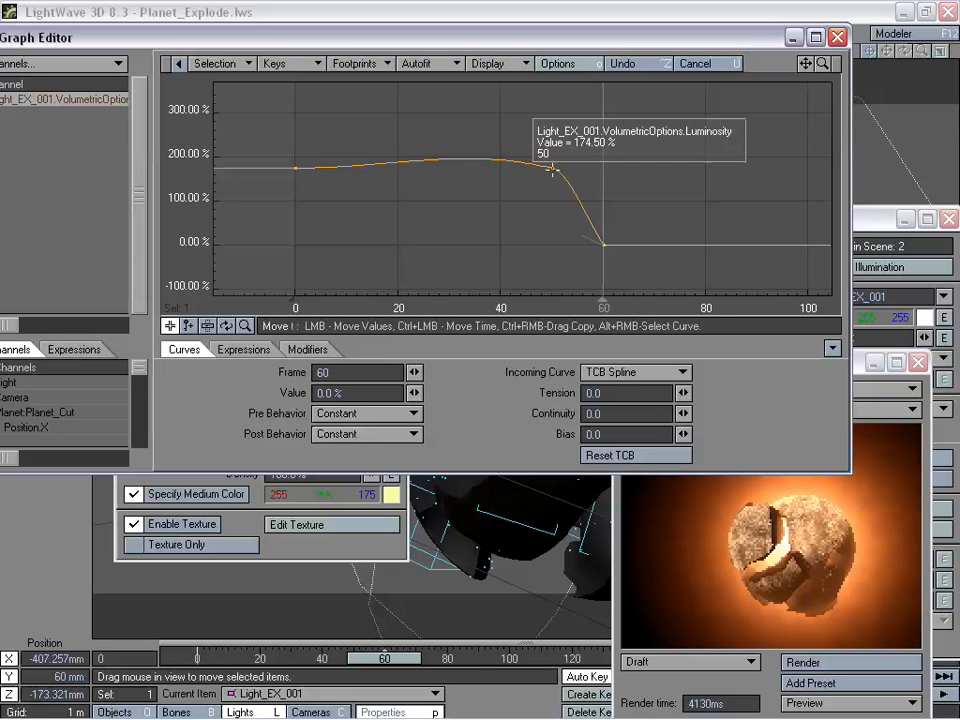
click(552, 168)
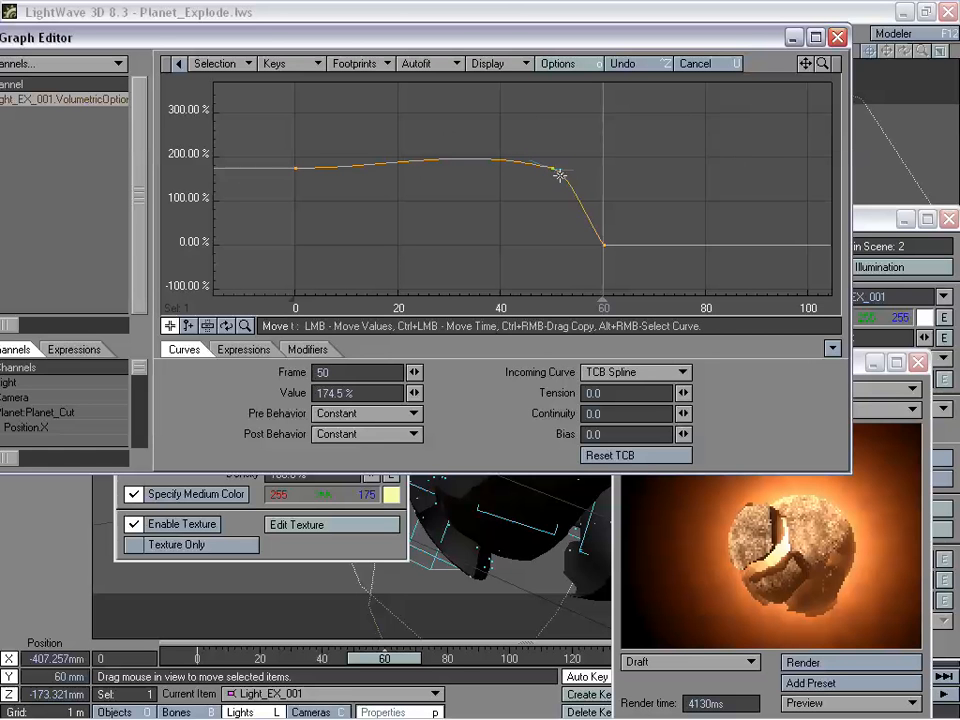
right_click(553, 168)
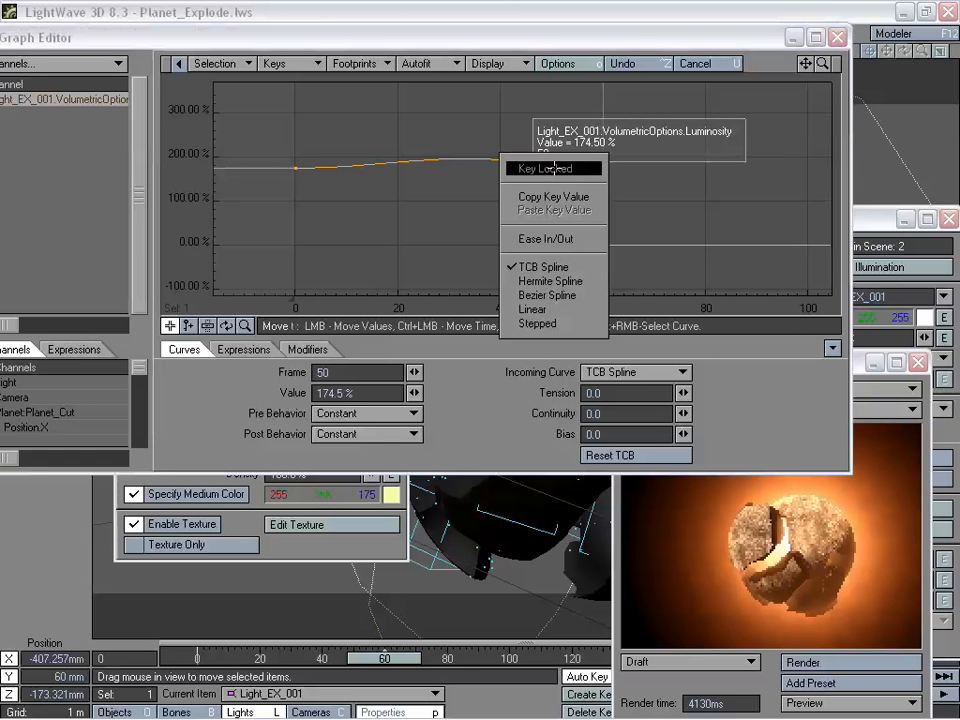
click(550, 296)
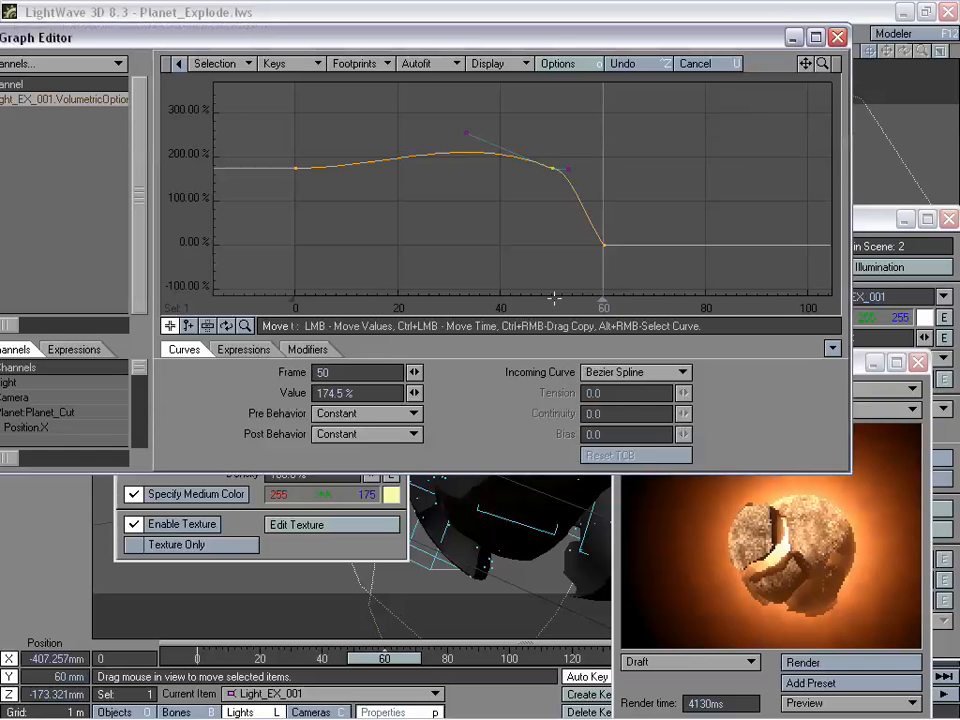
right_click(550, 168)
click(530, 291)
right_click(553, 167)
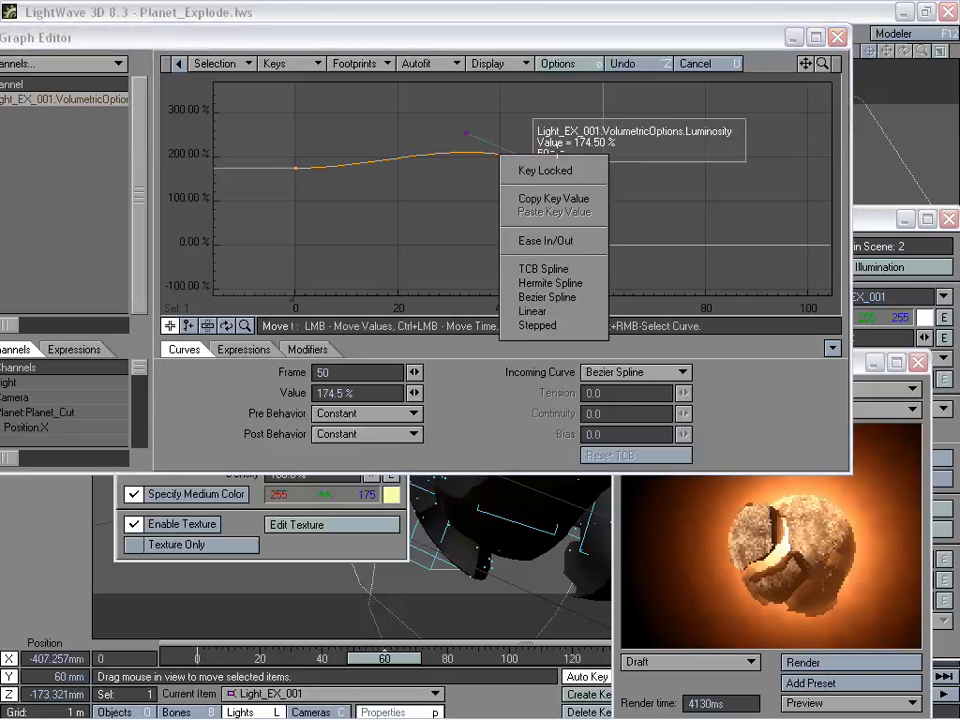
click(520, 44)
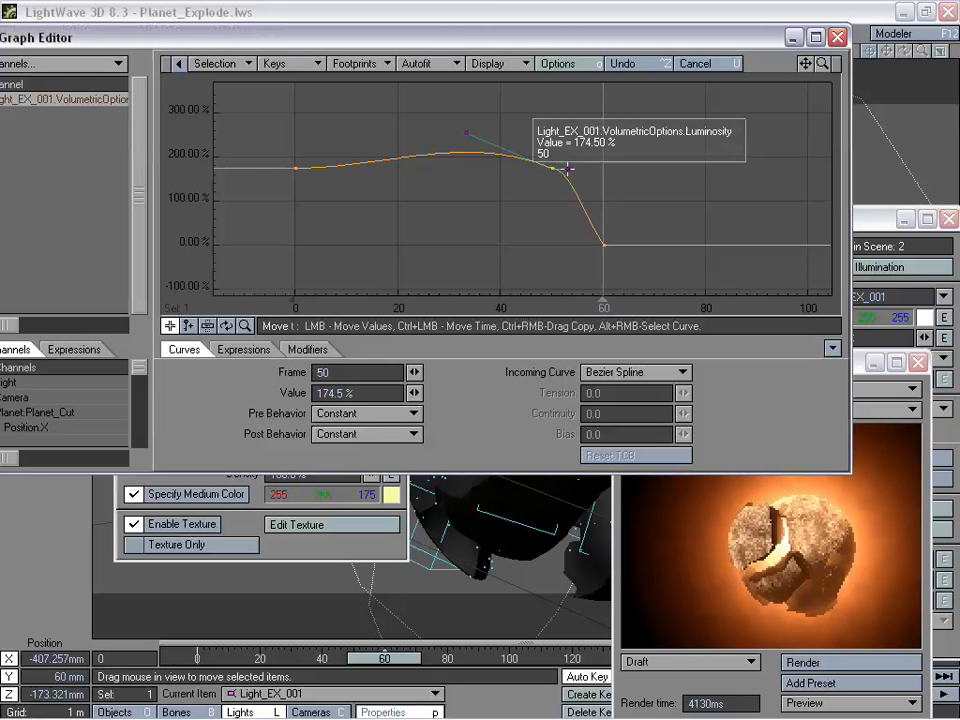
Flatten and lengthen the frame 50 key's Bezier handles, with the key at about 166%, and close the Graph Editor
mouse_move(565, 169)
mouse_down()
mouse_move(577, 170)
mouse_move(580, 158)
mouse_up()
drag(455, 146, 467, 154)
drag(566, 153, 588, 146)
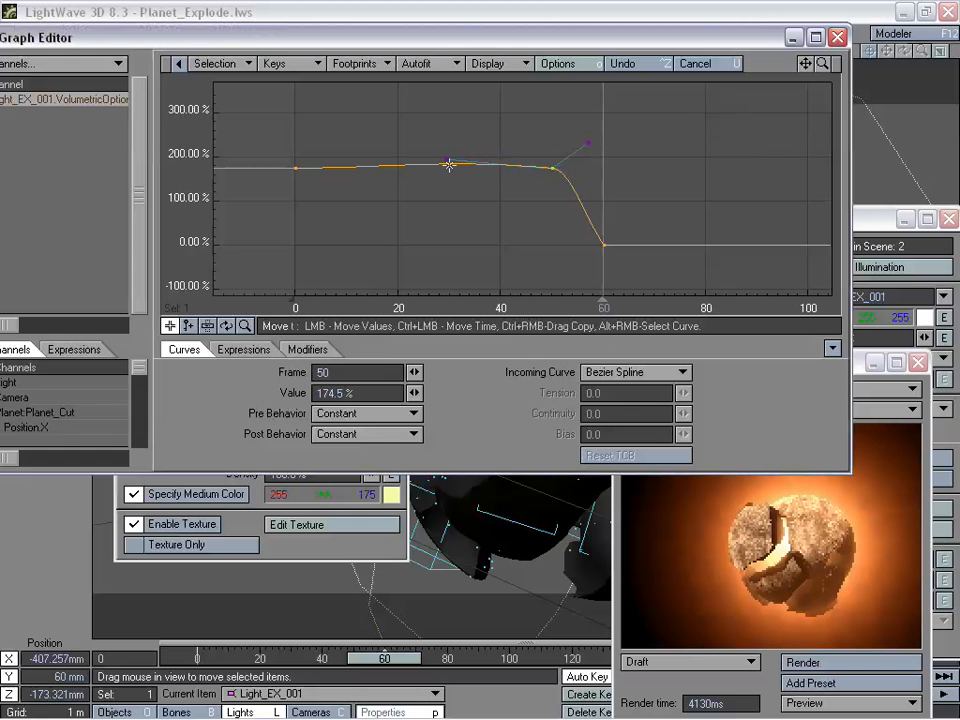
drag(446, 159, 401, 156)
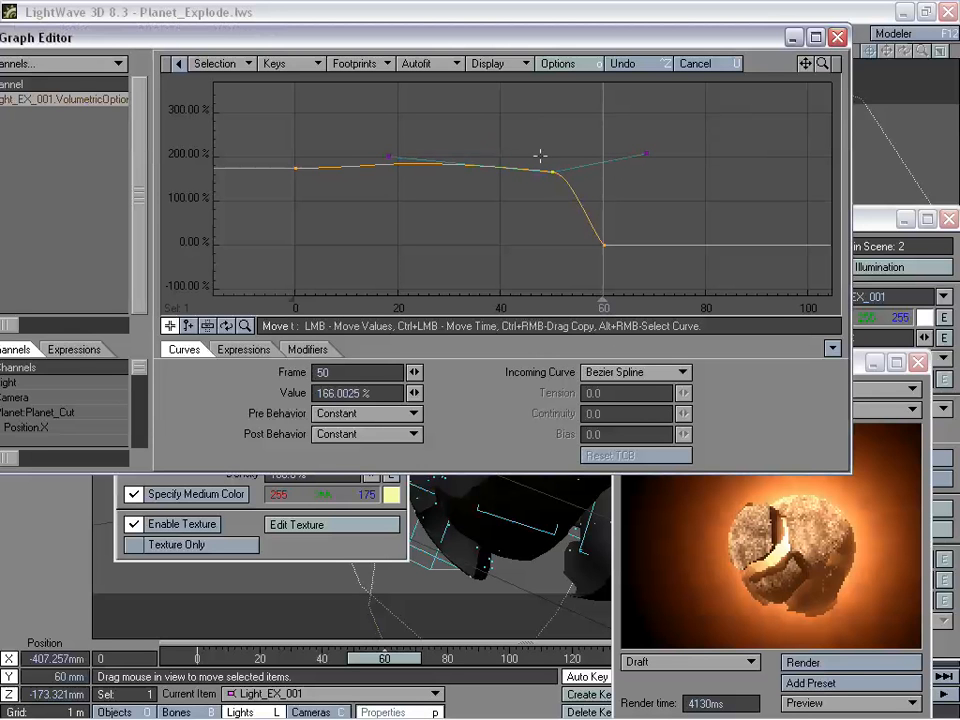
click(837, 37)
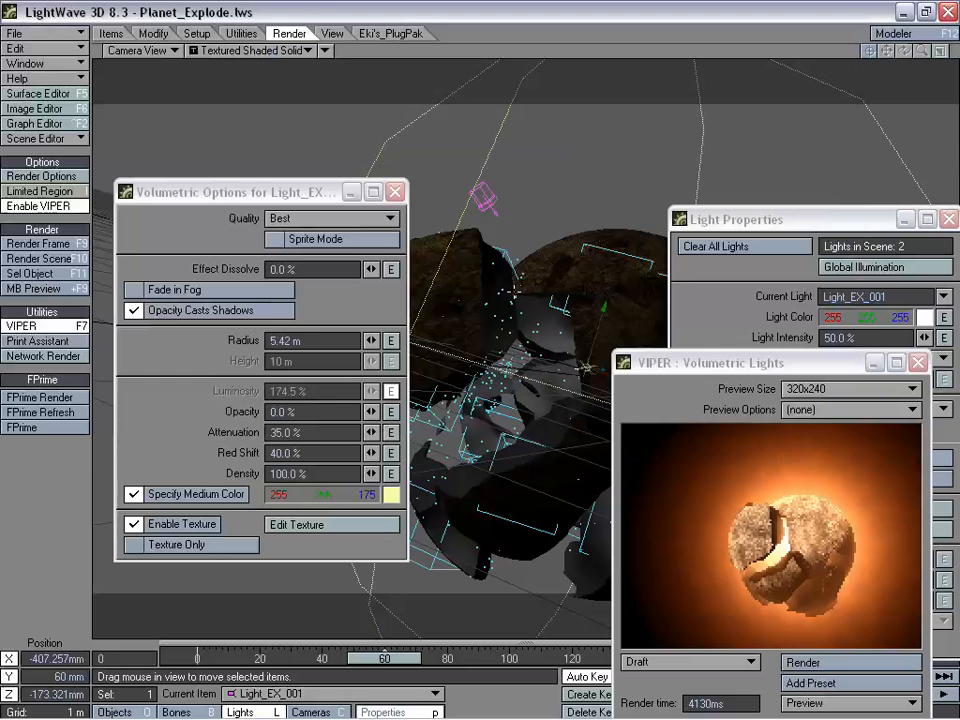
Render VIPER previews at frames 60, 57, 52 and 71 to check how the light's luminosity fades
click(798, 662)
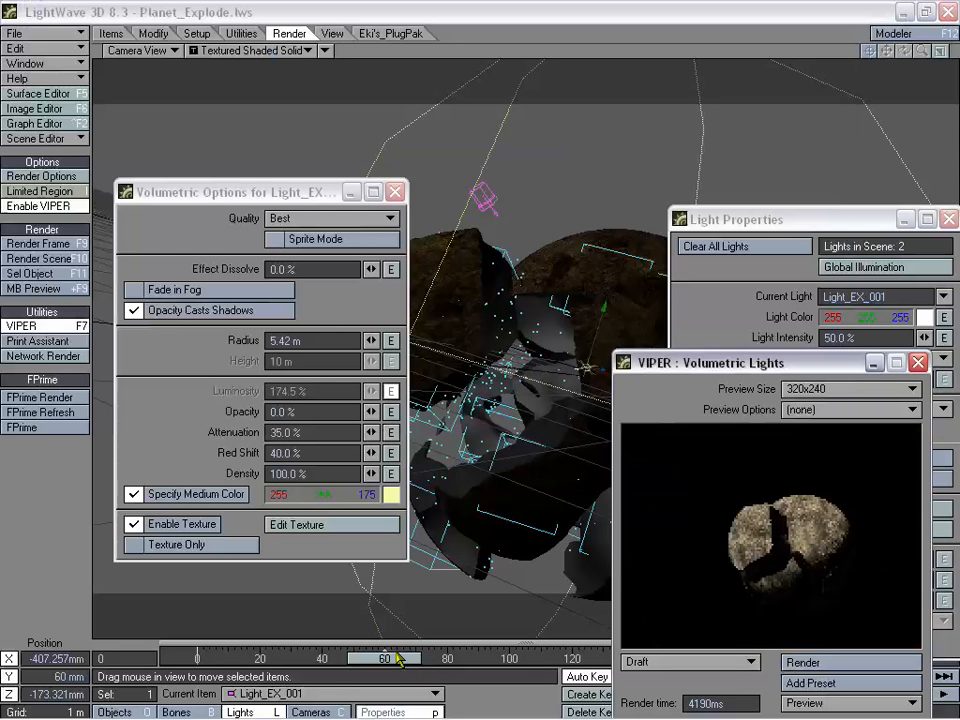
drag(396, 656, 387, 656)
click(806, 664)
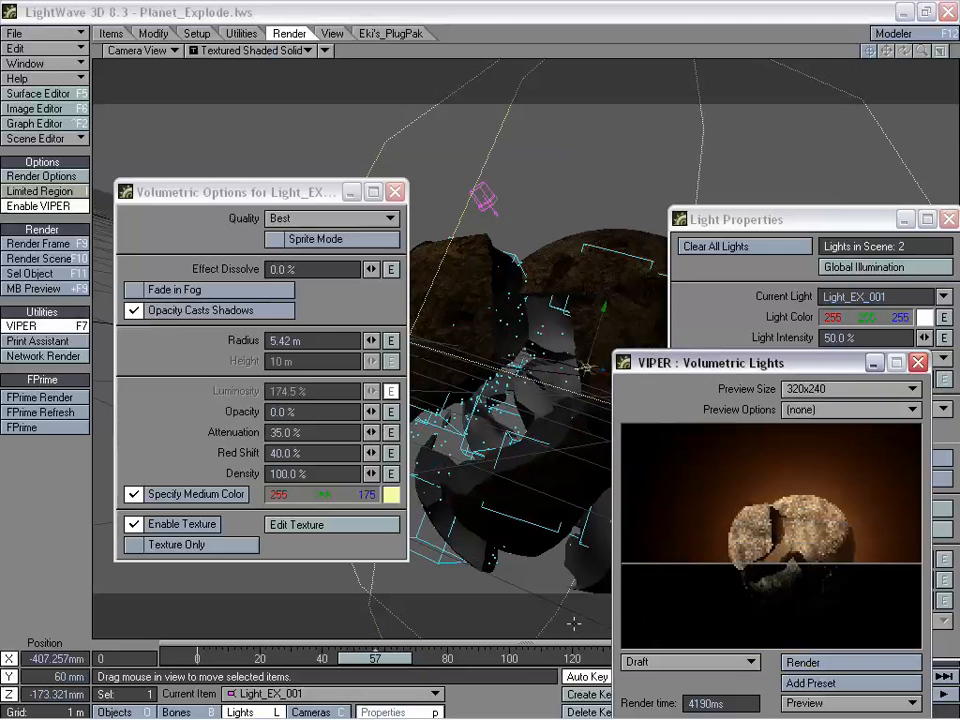
drag(393, 666, 375, 666)
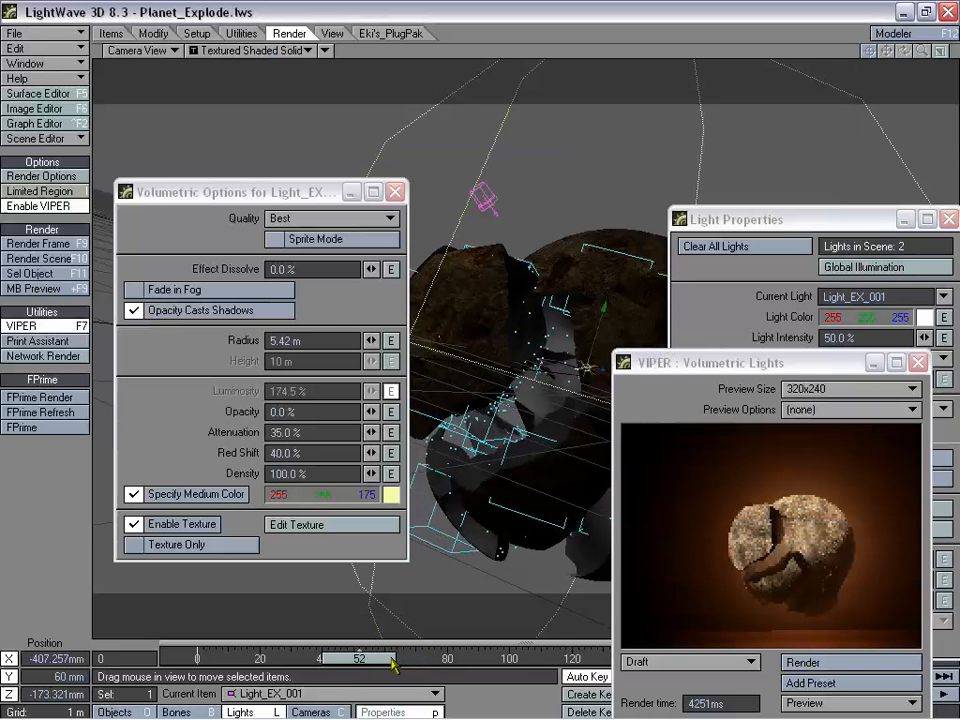
click(801, 665)
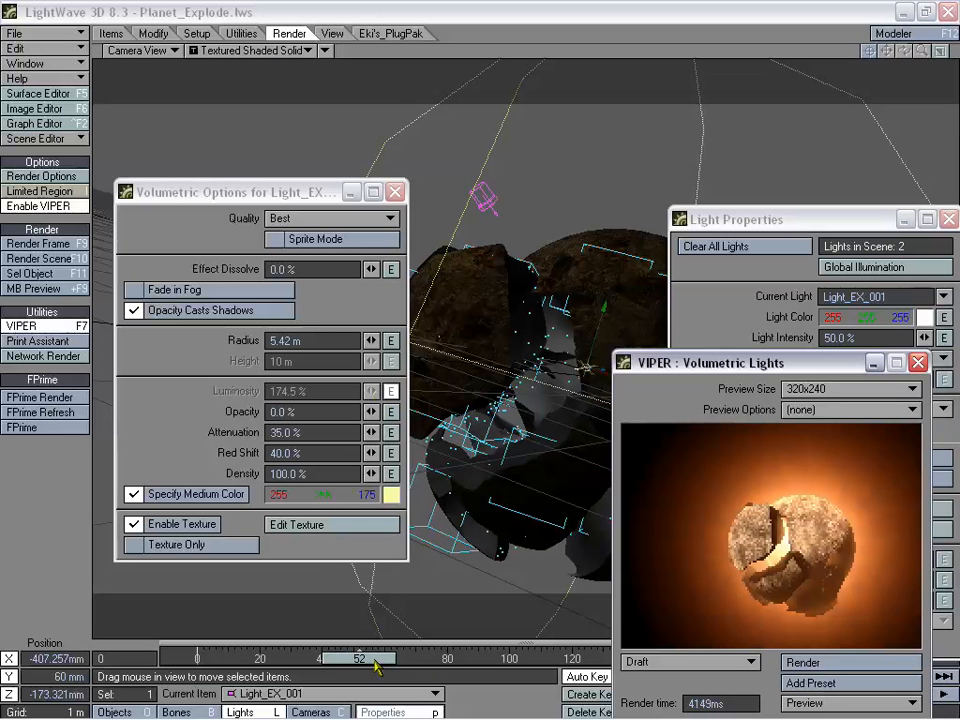
drag(375, 664, 417, 664)
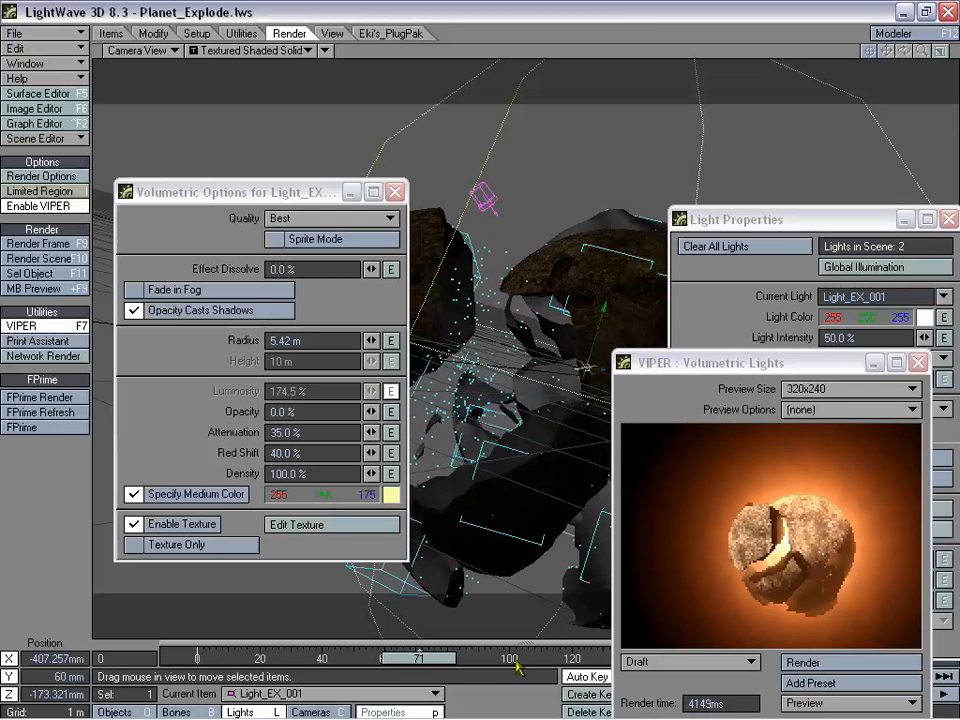
click(814, 662)
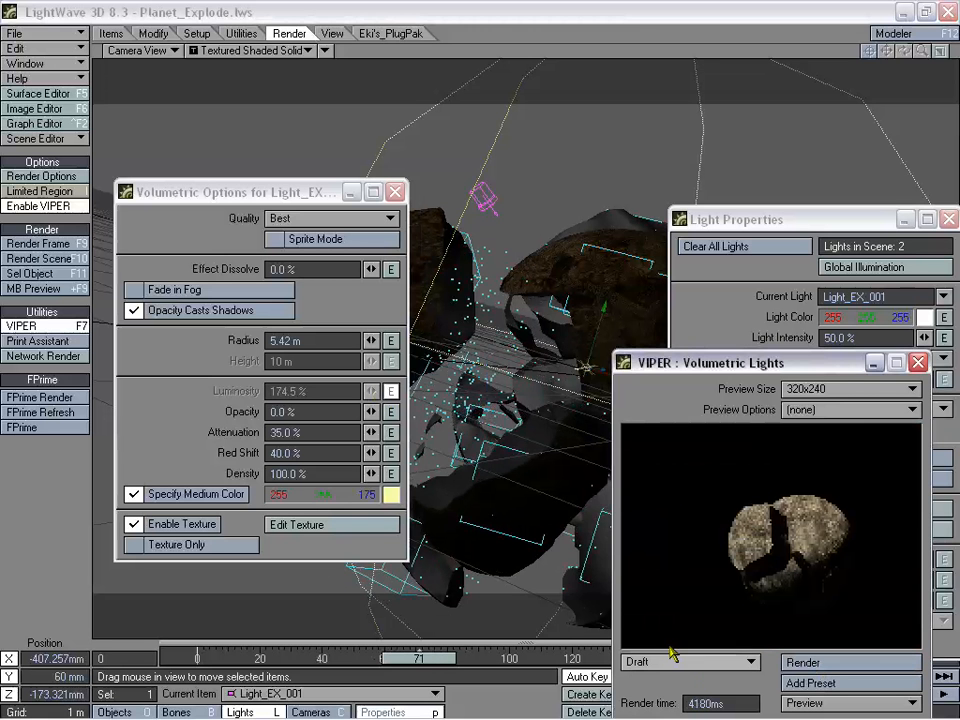
Move the VIPER window clear of the playback controls and render previews at frames 65, 46, 61 and 56
drag(426, 658, 419, 658)
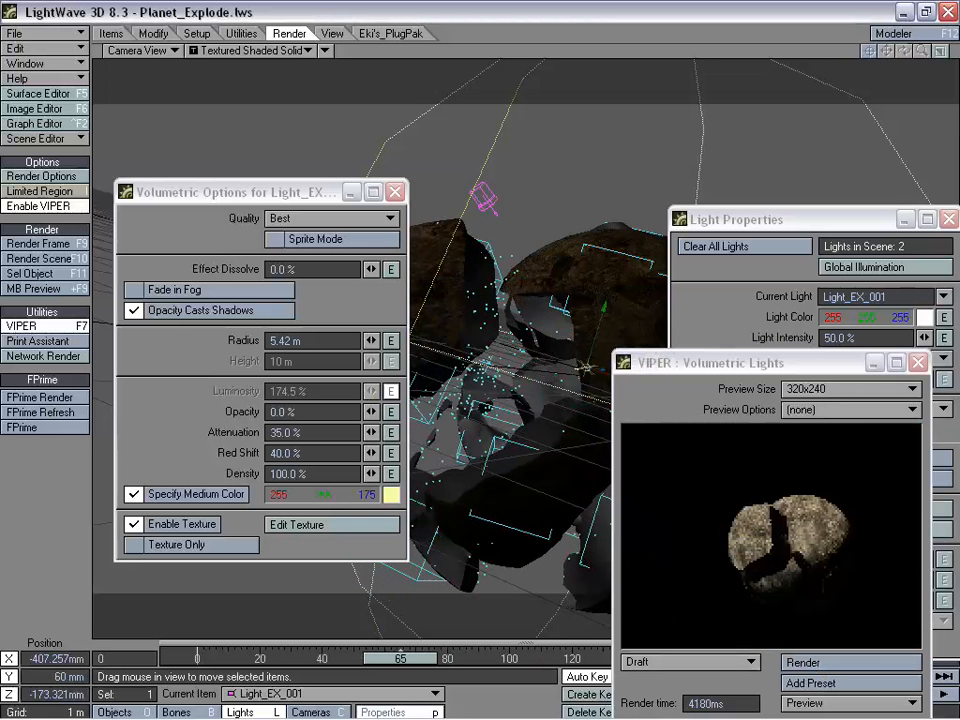
drag(694, 364, 684, 276)
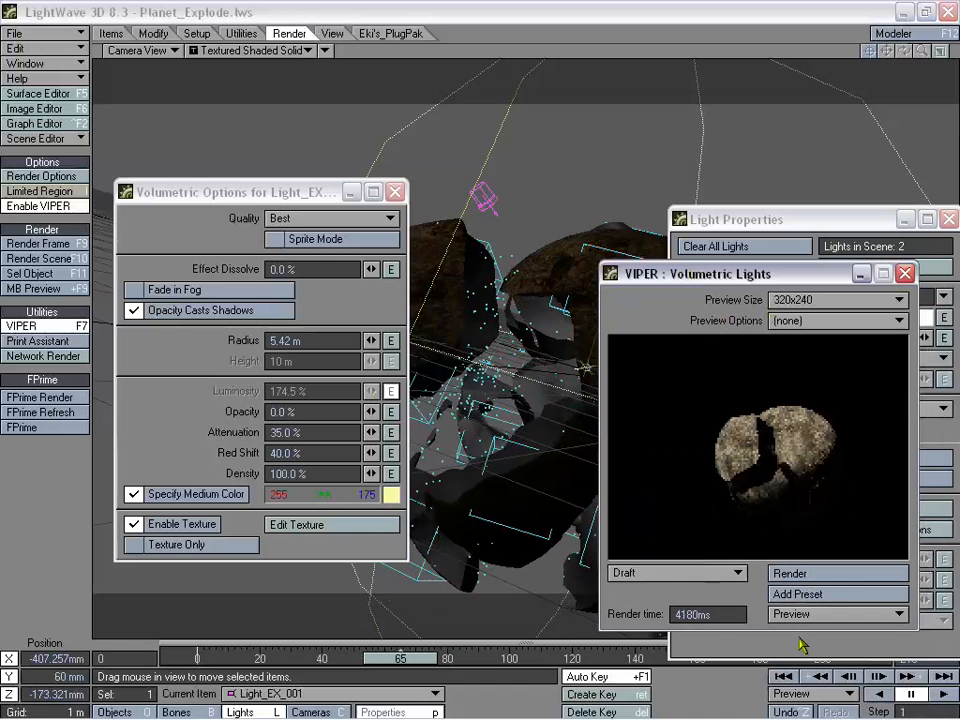
click(830, 575)
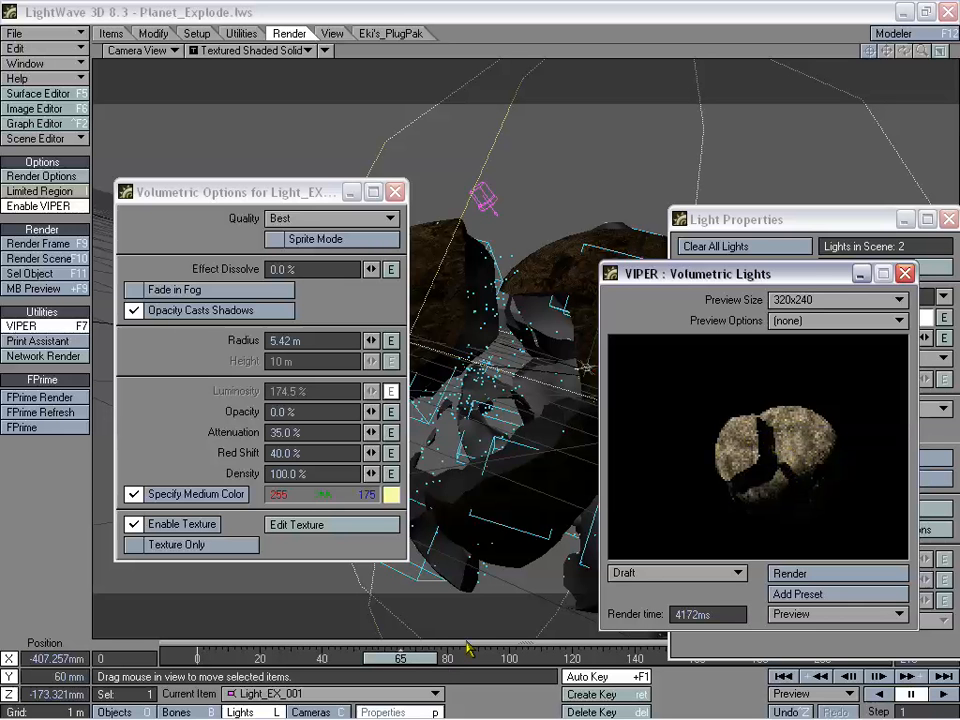
drag(400, 658, 341, 658)
click(789, 573)
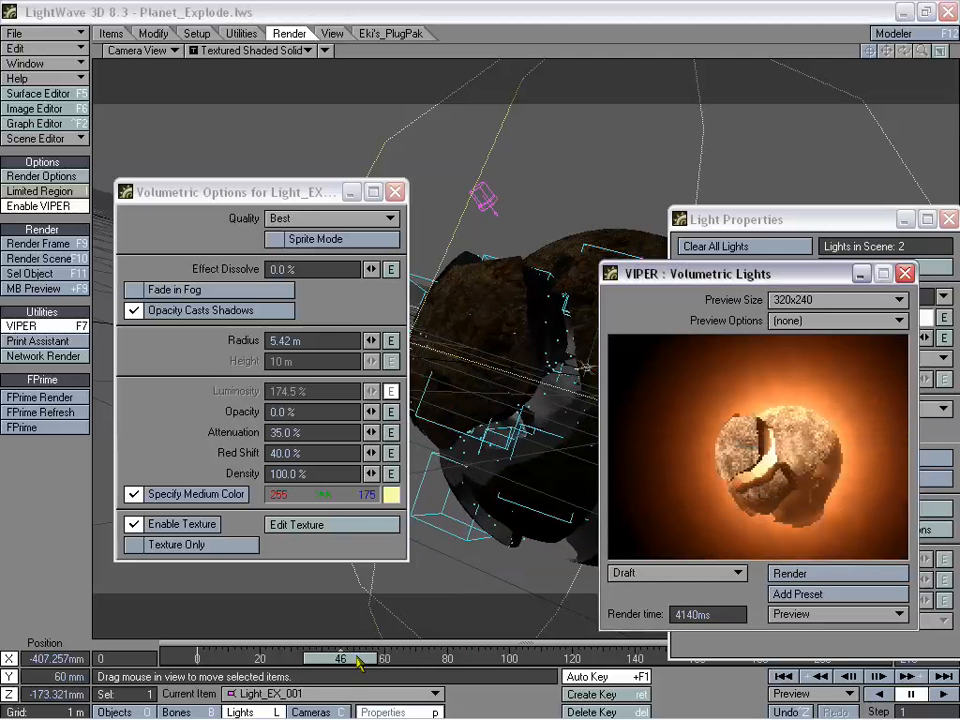
mouse_move(358, 662)
mouse_down()
mouse_move(374, 662)
mouse_move(349, 666)
mouse_up()
click(814, 577)
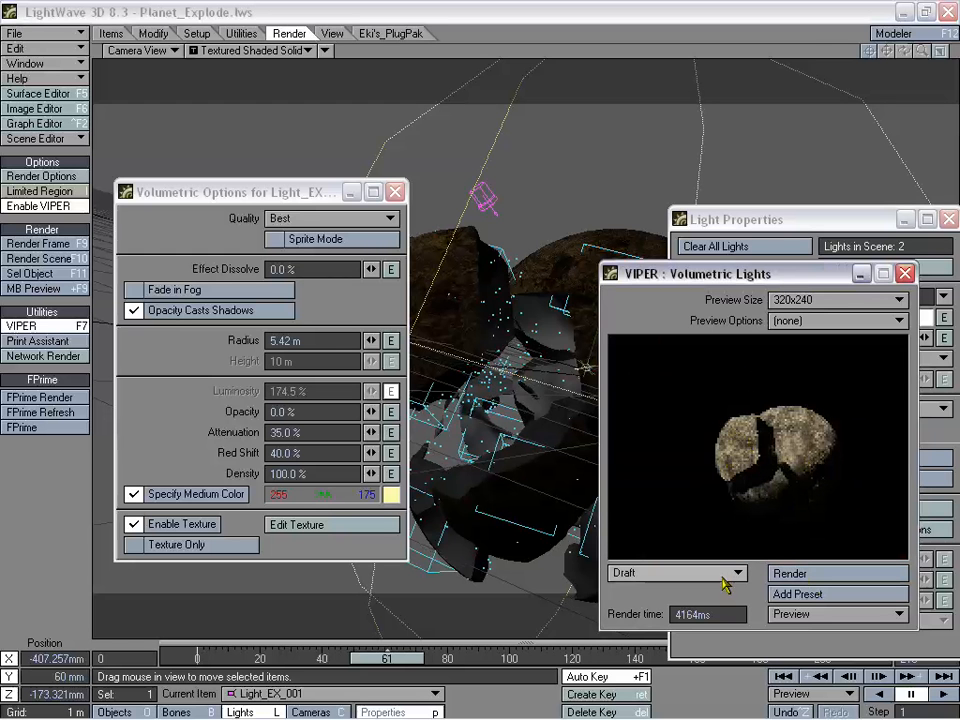
drag(388, 659, 372, 659)
click(814, 580)
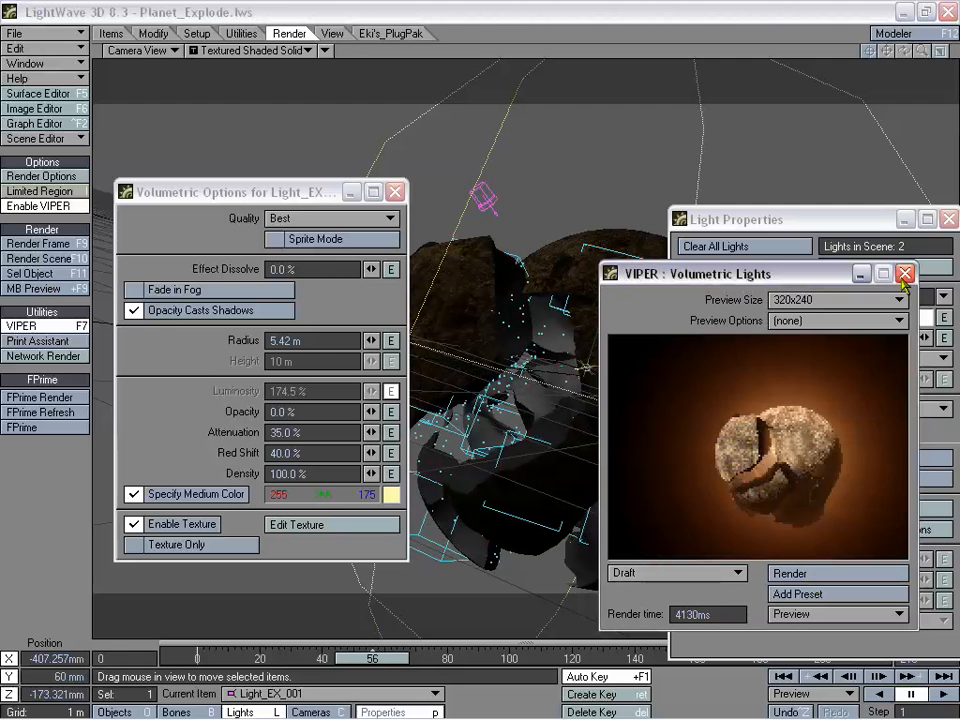
Check the light at frame 0 in a VIPER preview, close VIPER, and start a full frame render, aborting it partway
drag(382, 658, 197, 658)
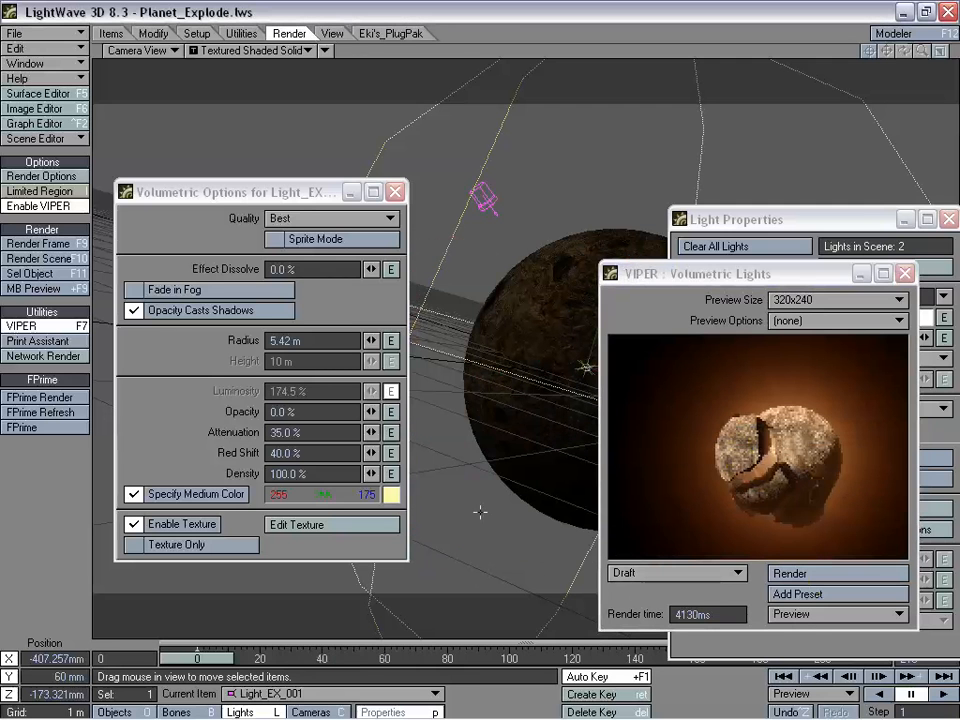
click(790, 573)
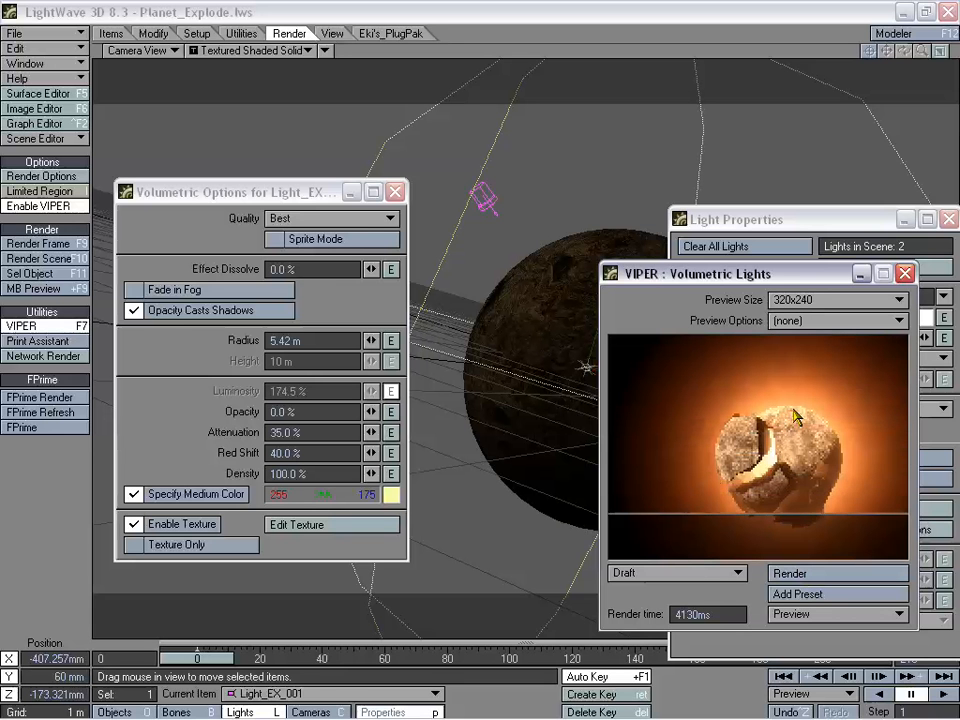
drag(794, 276, 729, 262)
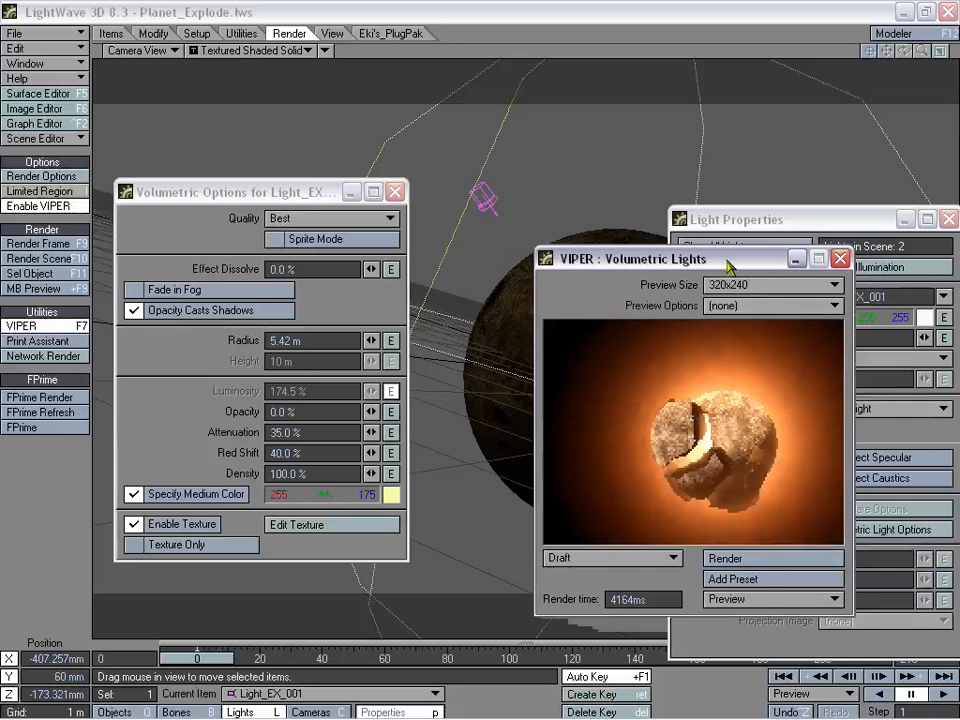
click(841, 260)
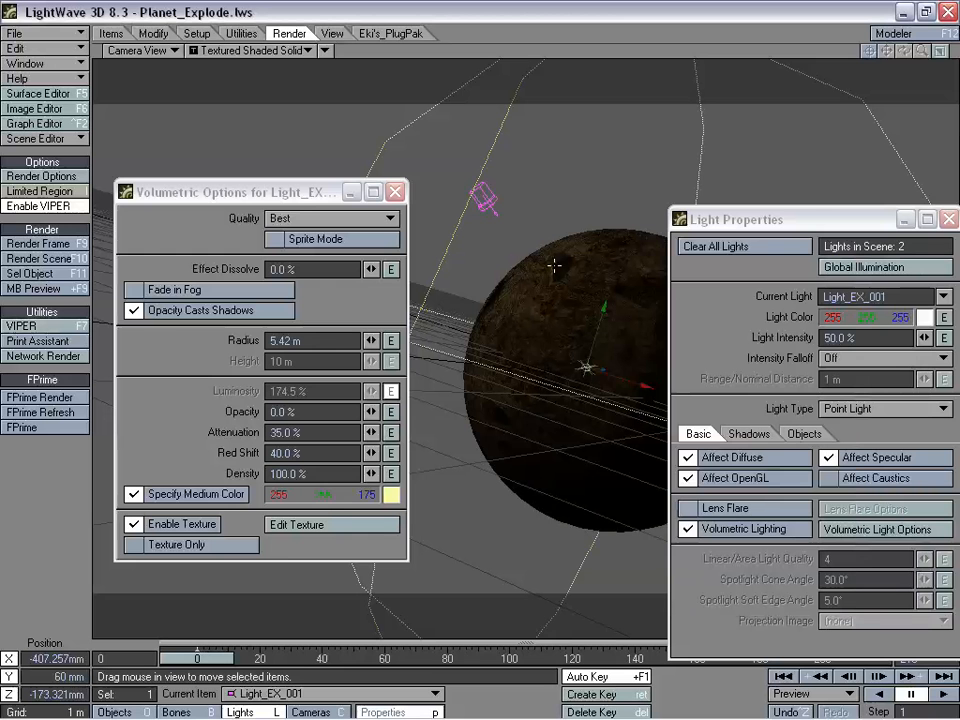
click(52, 248)
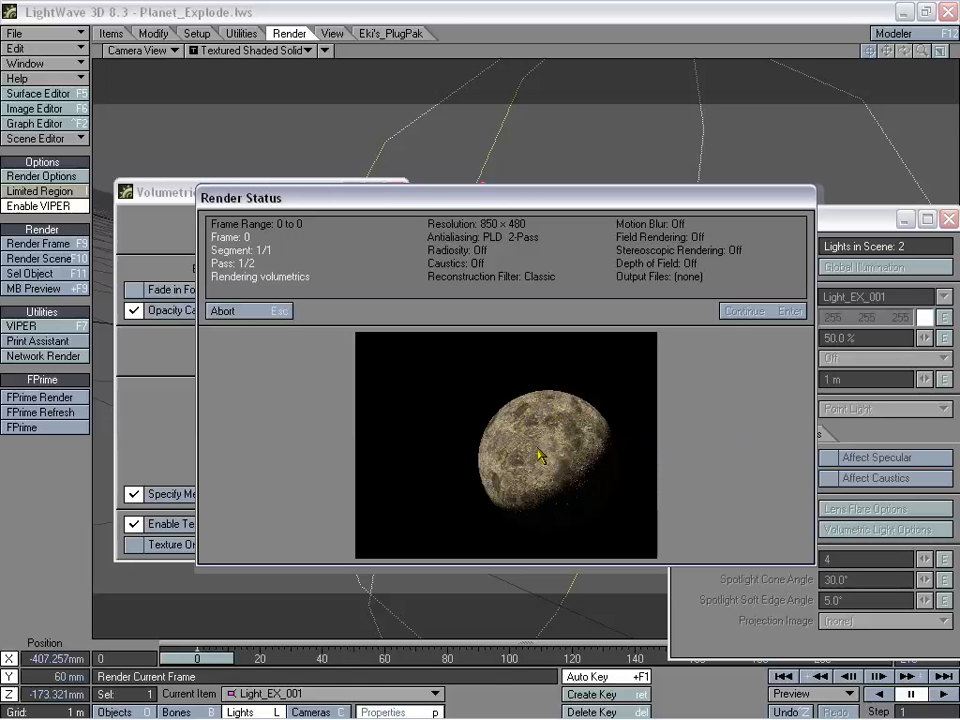
click(283, 313)
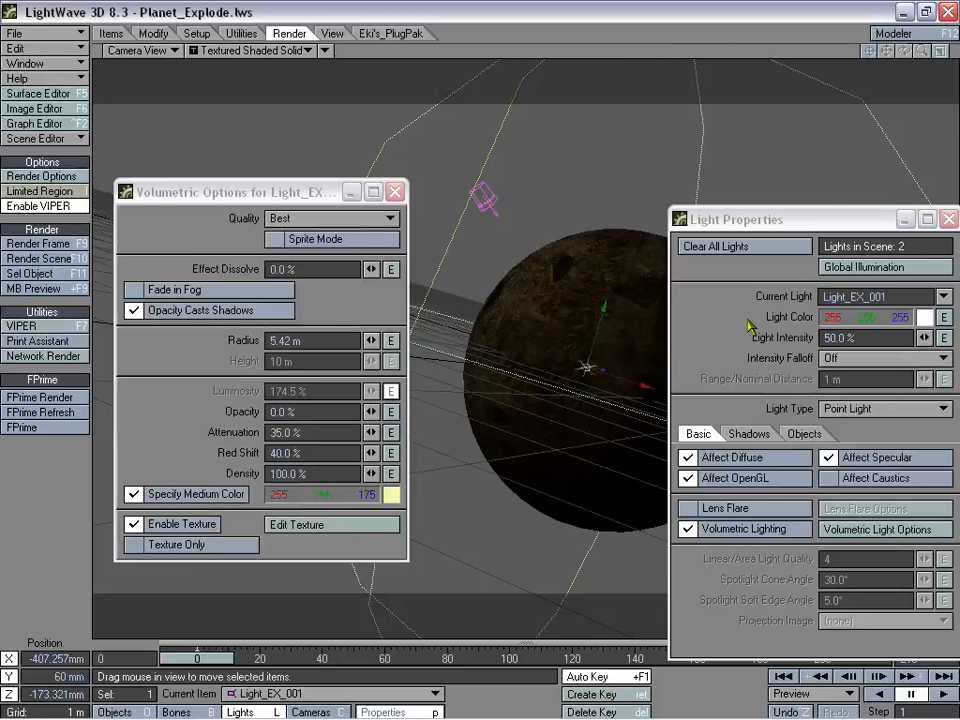
Close the light's properties and its volumetric options
drag(803, 229, 698, 212)
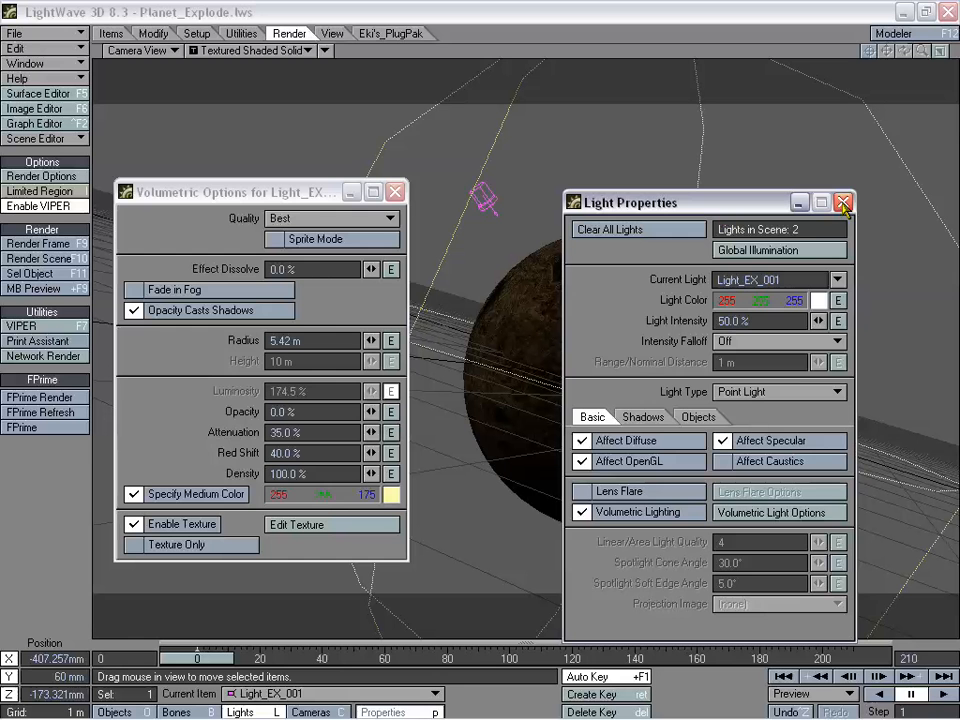
click(843, 203)
click(393, 190)
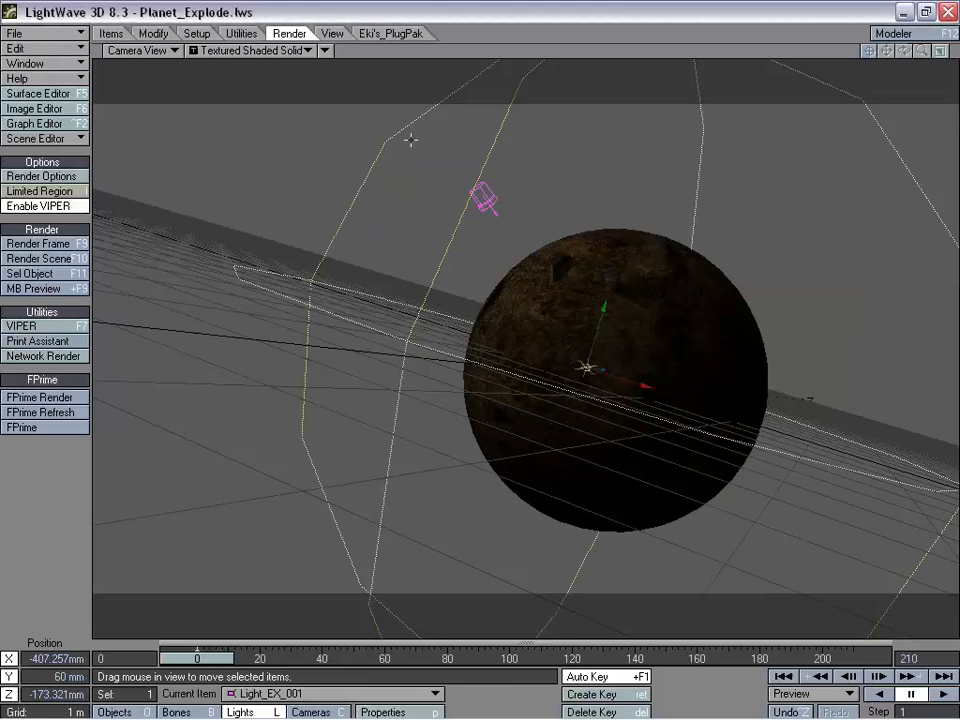
Save the scene over the existing Planet_Explode.lws and go to frame 70
click(30, 33)
mouse_move(60, 63)
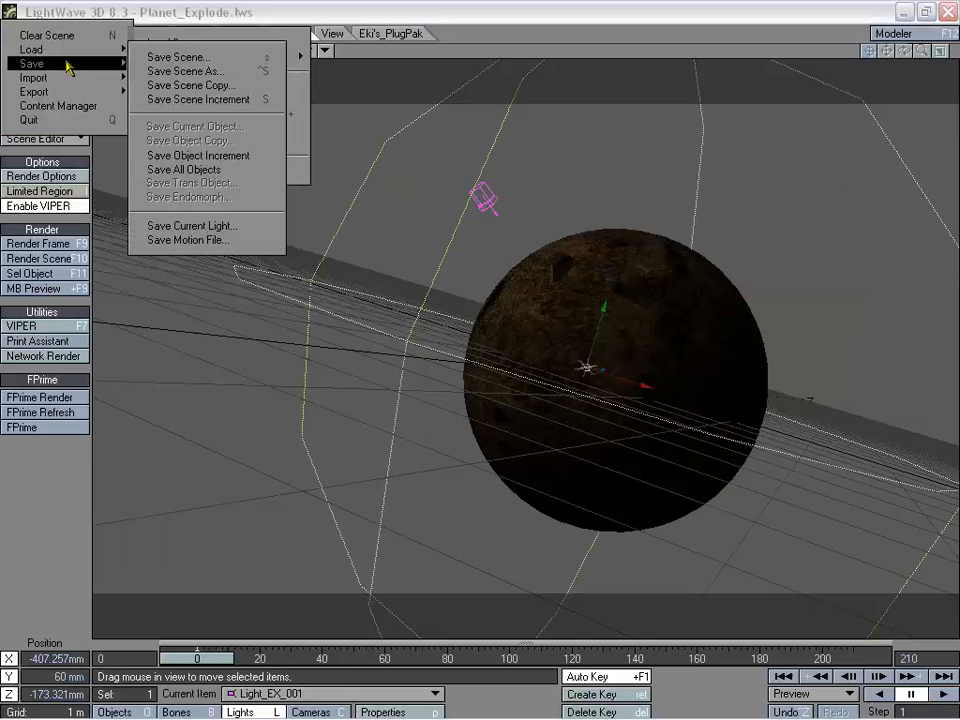
click(165, 58)
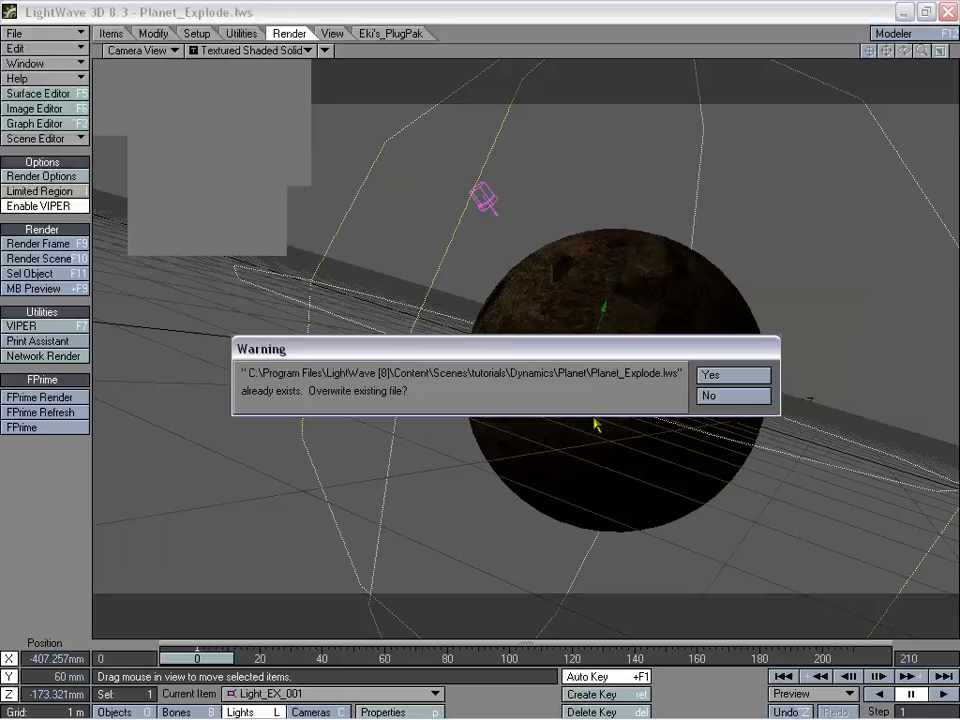
click(713, 377)
mouse_move(197, 662)
mouse_down()
mouse_move(810, 660)
mouse_move(430, 662)
mouse_up()
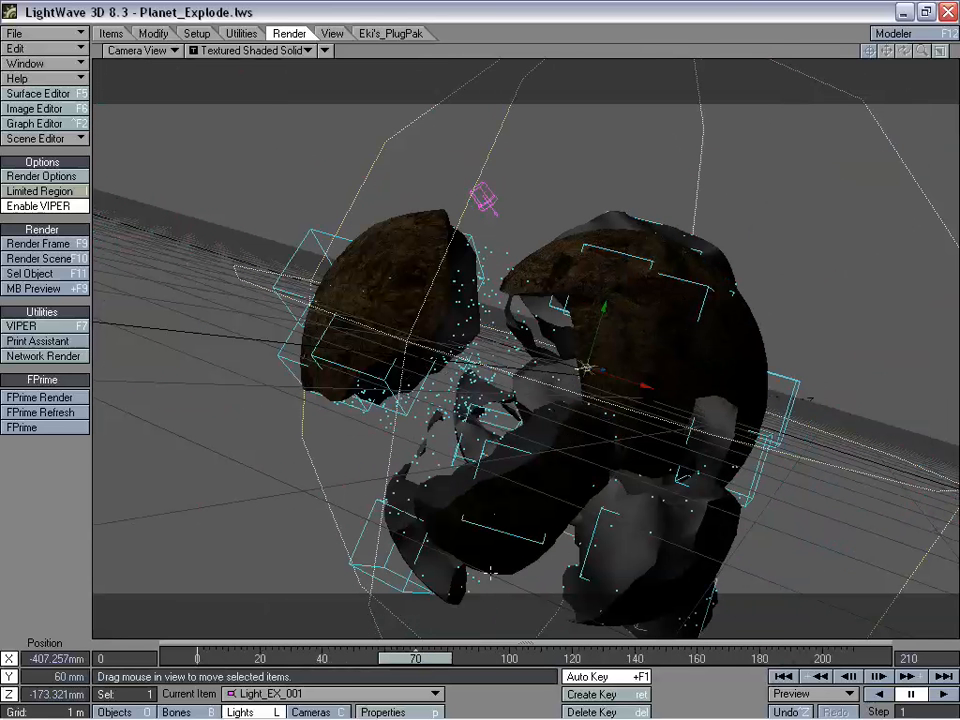